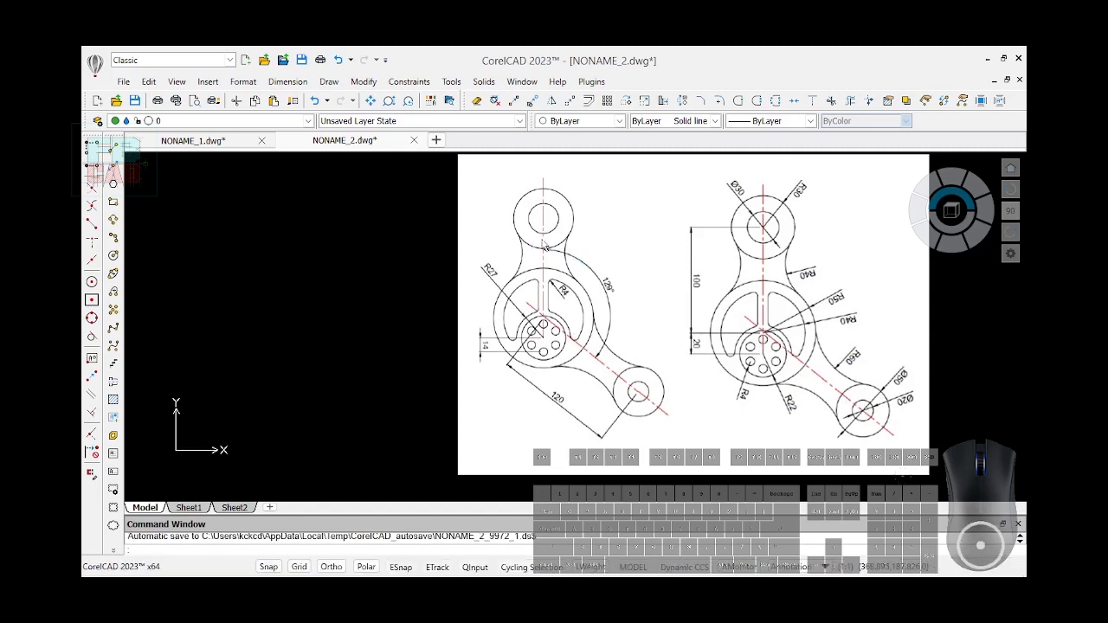
- Draw a near-vertical centre line about 247 units long in the empty area beside the reference image
left_click(113, 147)
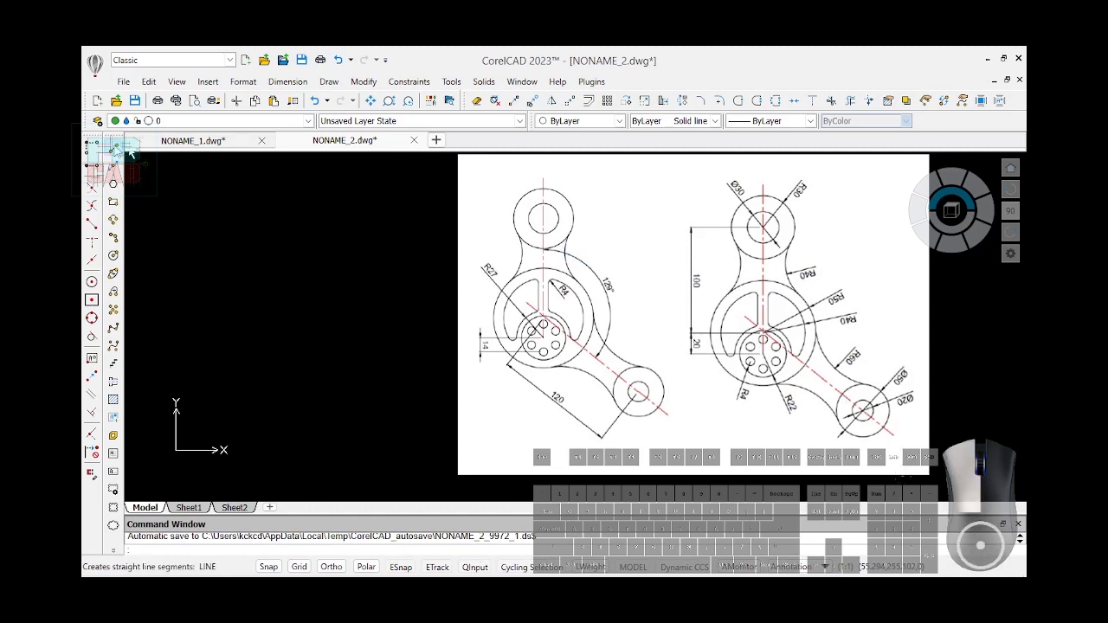
left_click(312, 174)
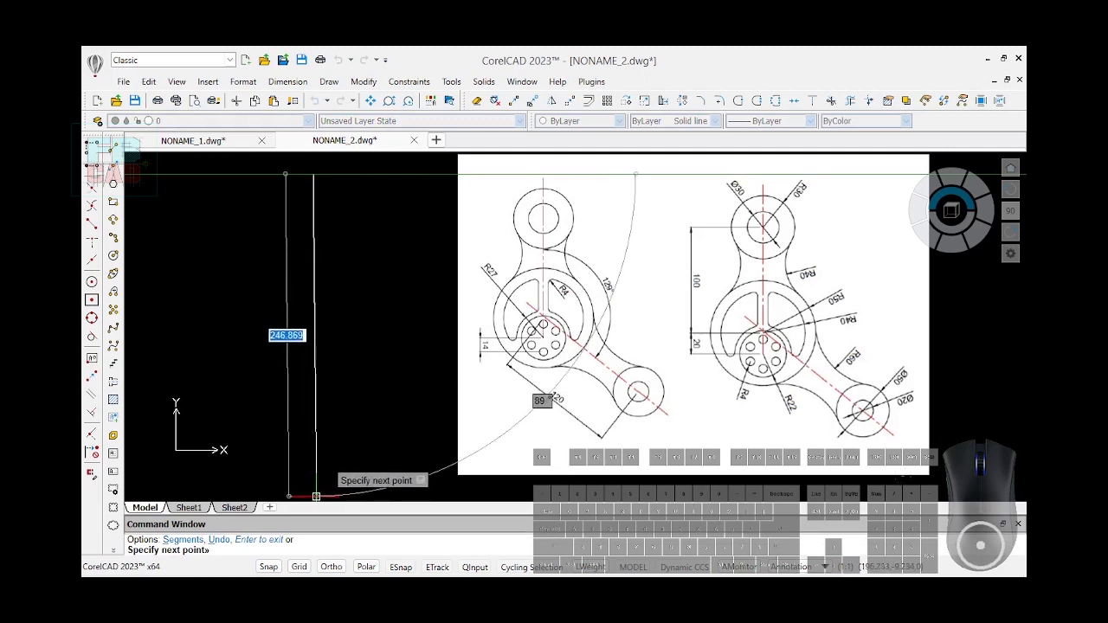
left_click(314, 496)
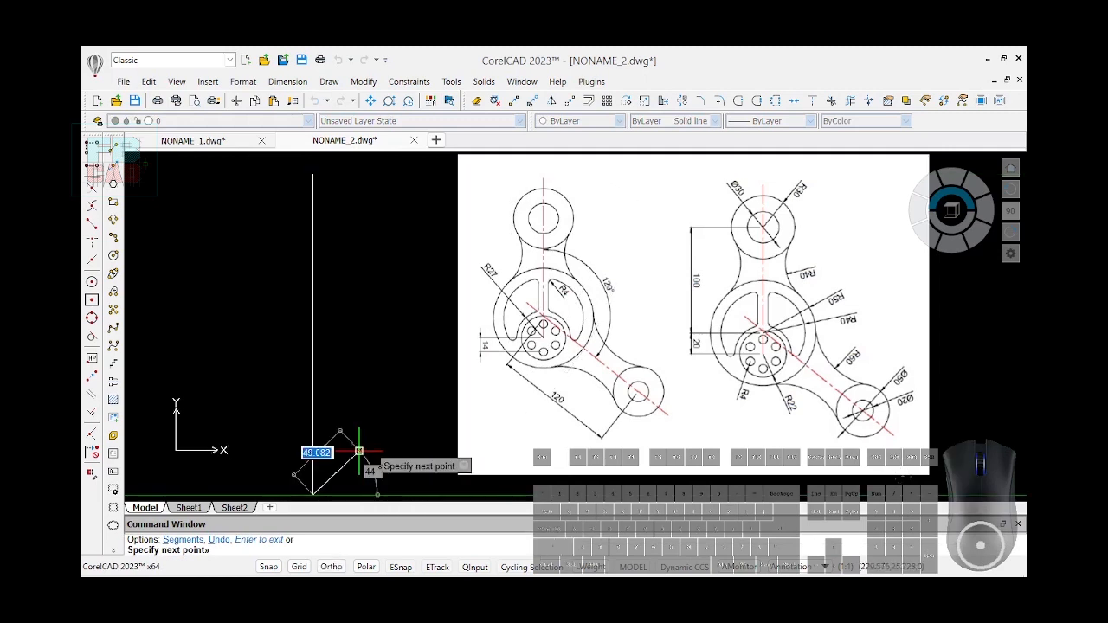
key("Return")
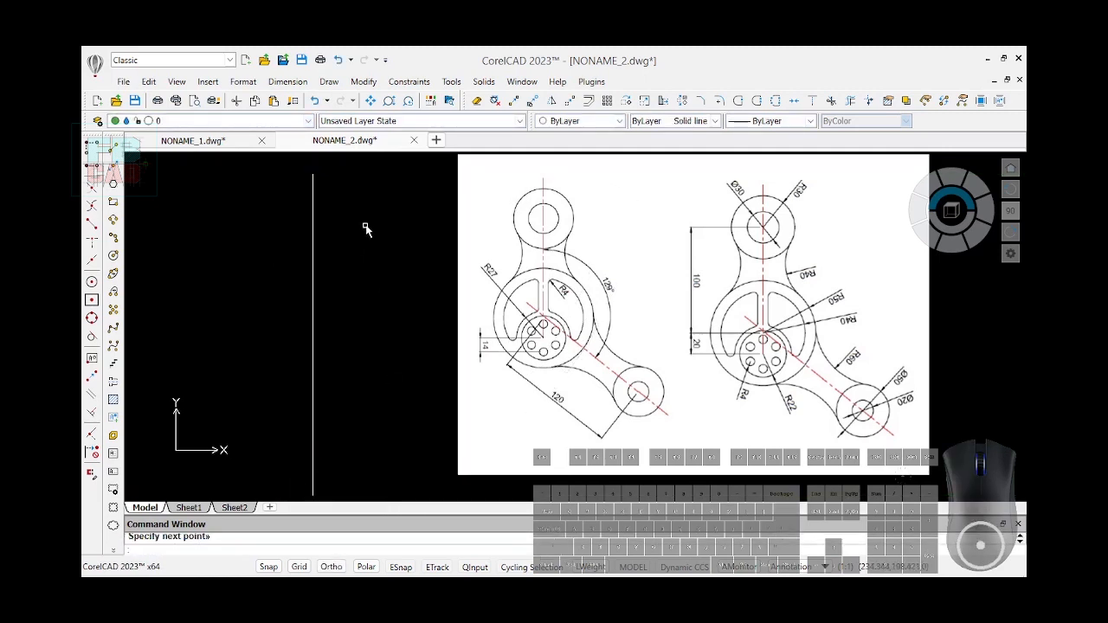
- Apply a vertical geometric constraint (GCVERTICAL) to the long centre line
type("GC")
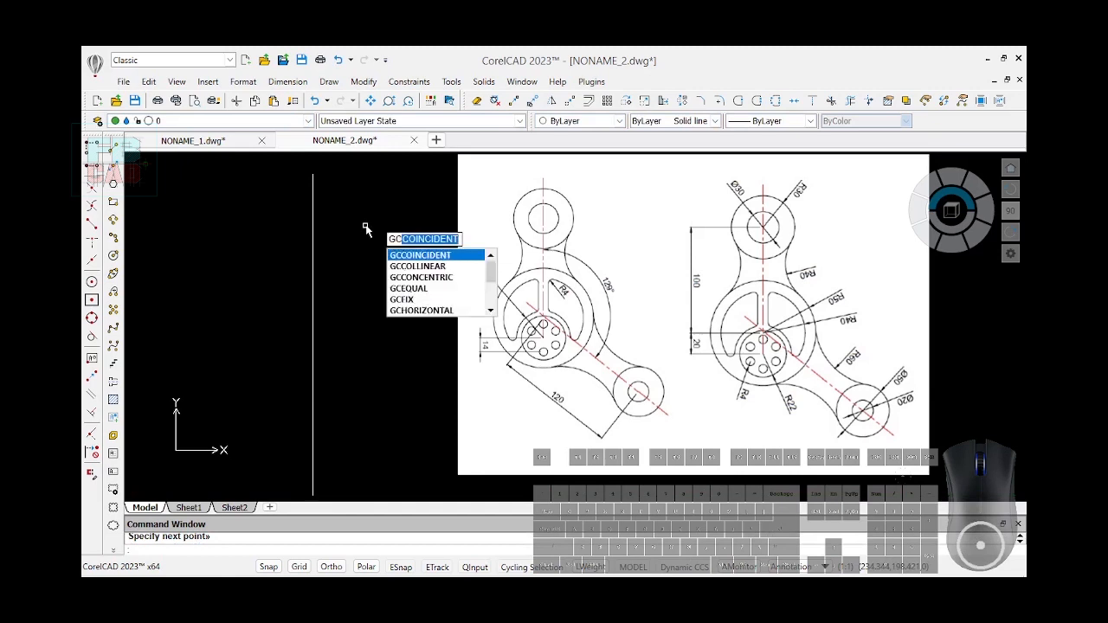
type("V")
key("Return")
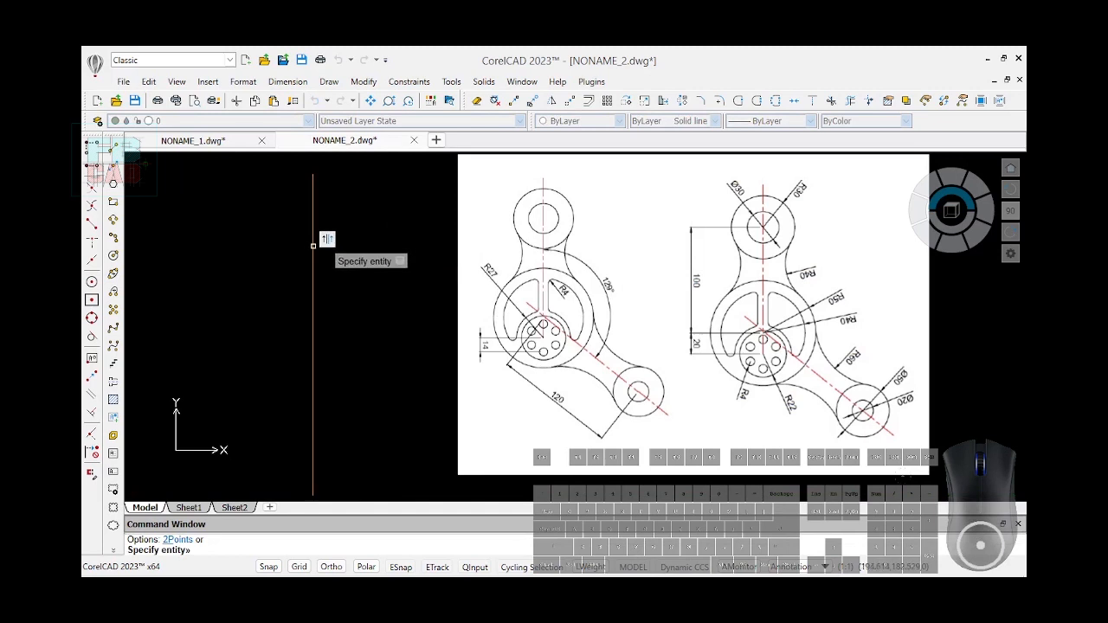
left_click(314, 246)
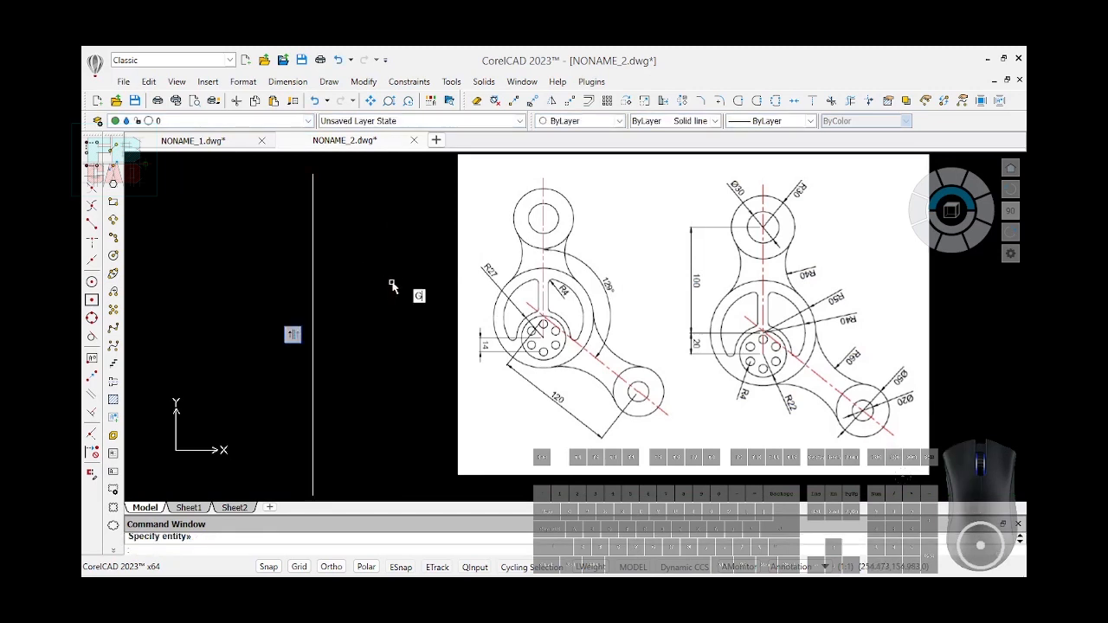
- Lock the vertical centre line in place with fix constraints at its upper and lower ends
key("Return")
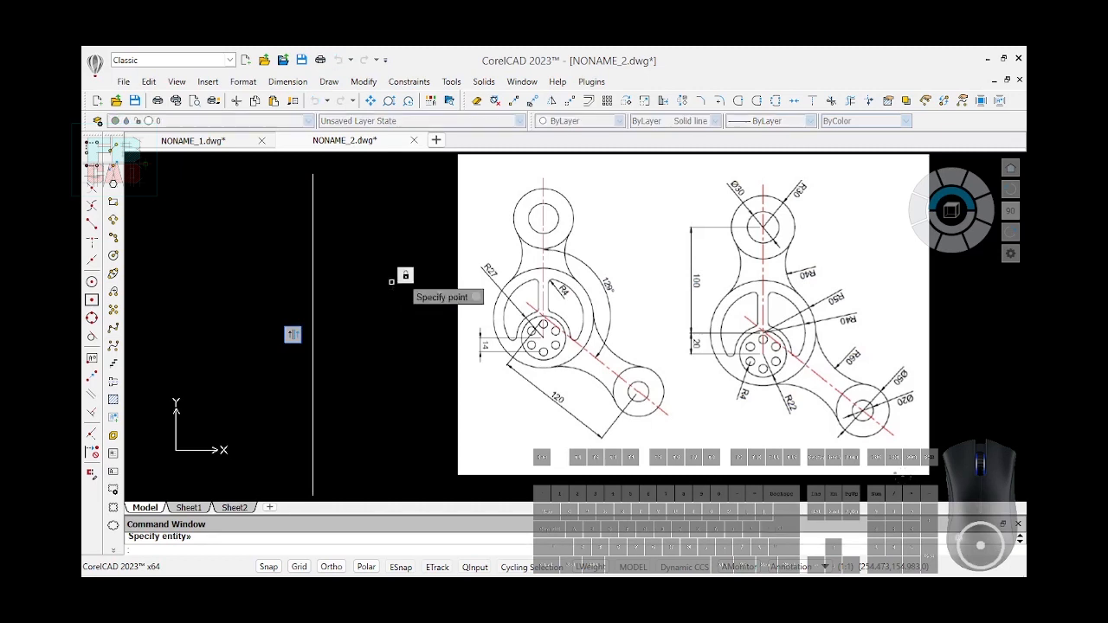
left_click(314, 208)
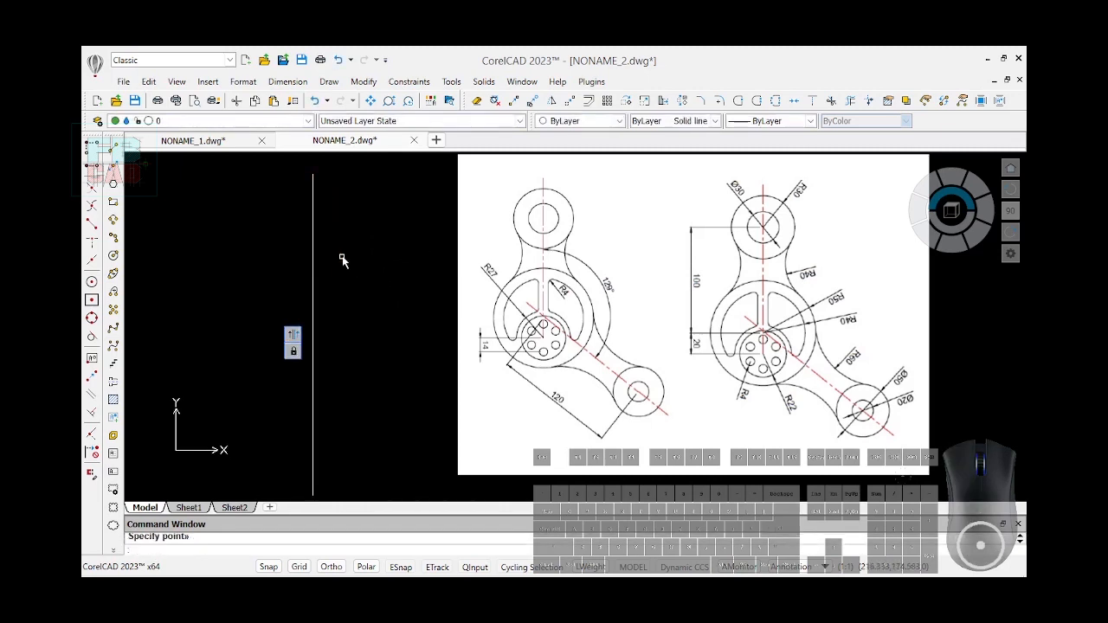
left_click(318, 459)
key("Escape")
- Change the vertical centre line's colour to Red and make Red the current drawing colour
left_click(317, 236)
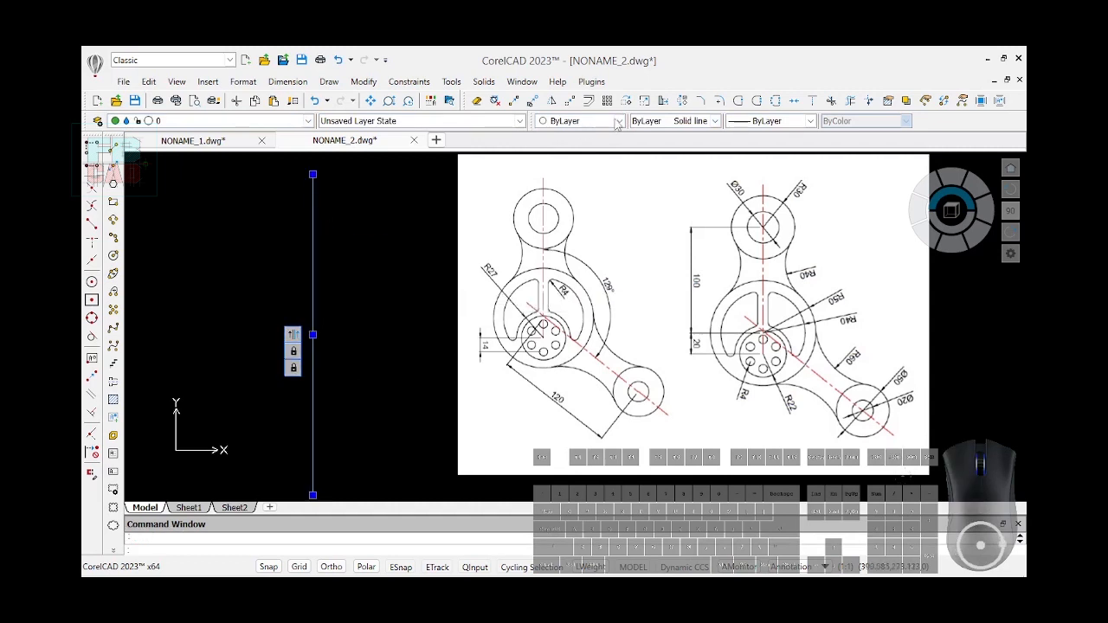
left_click(617, 121)
left_click(593, 155)
key("Escape")
left_click(619, 122)
left_click(592, 156)
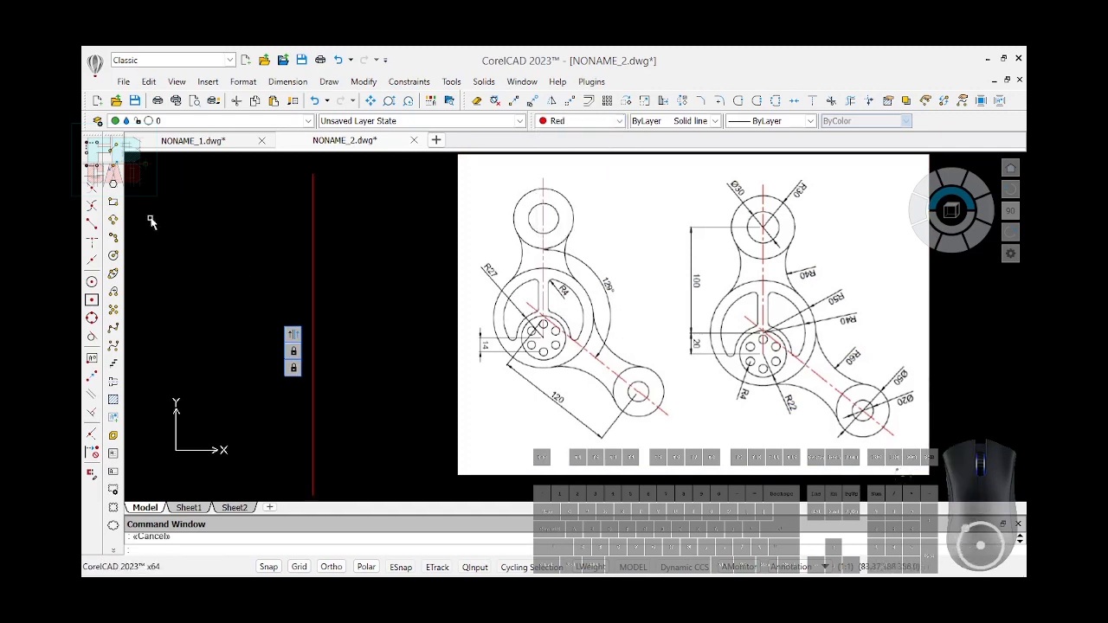
- Draw a 120-unit line from the vertical line's midpoint, sloping down to the right at about 39° below horizontal
left_click(93, 148)
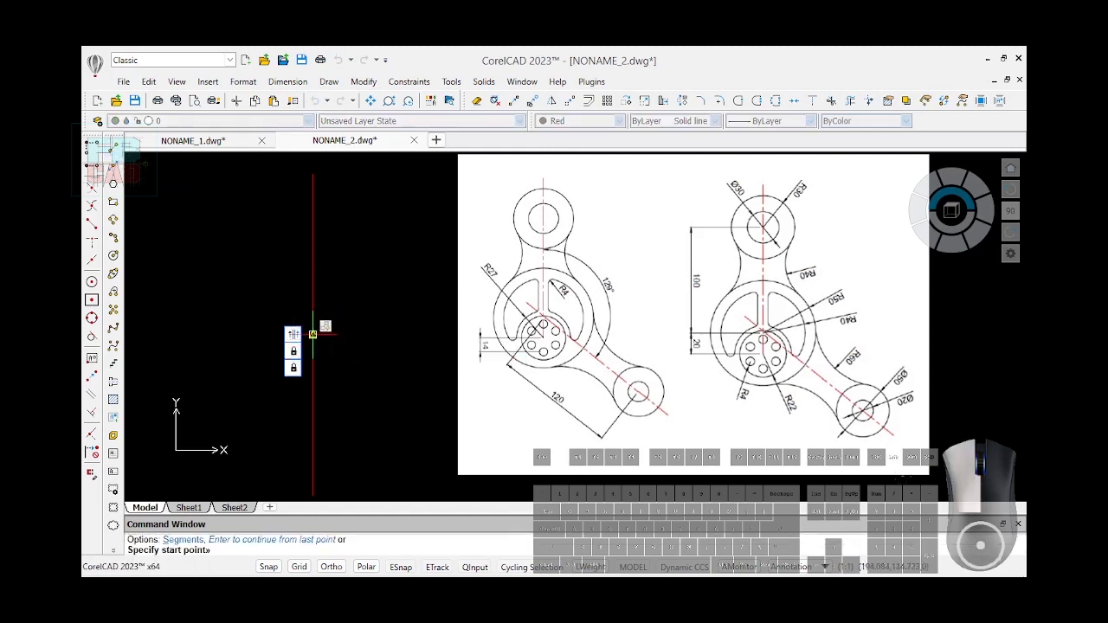
left_click(312, 335)
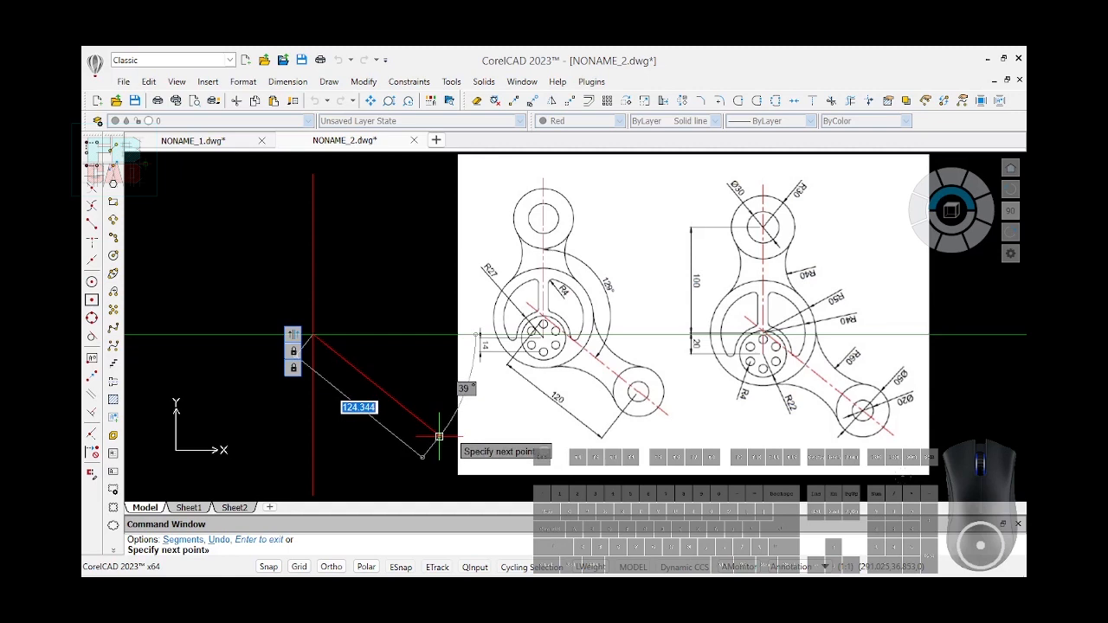
type("120")
key("Return")
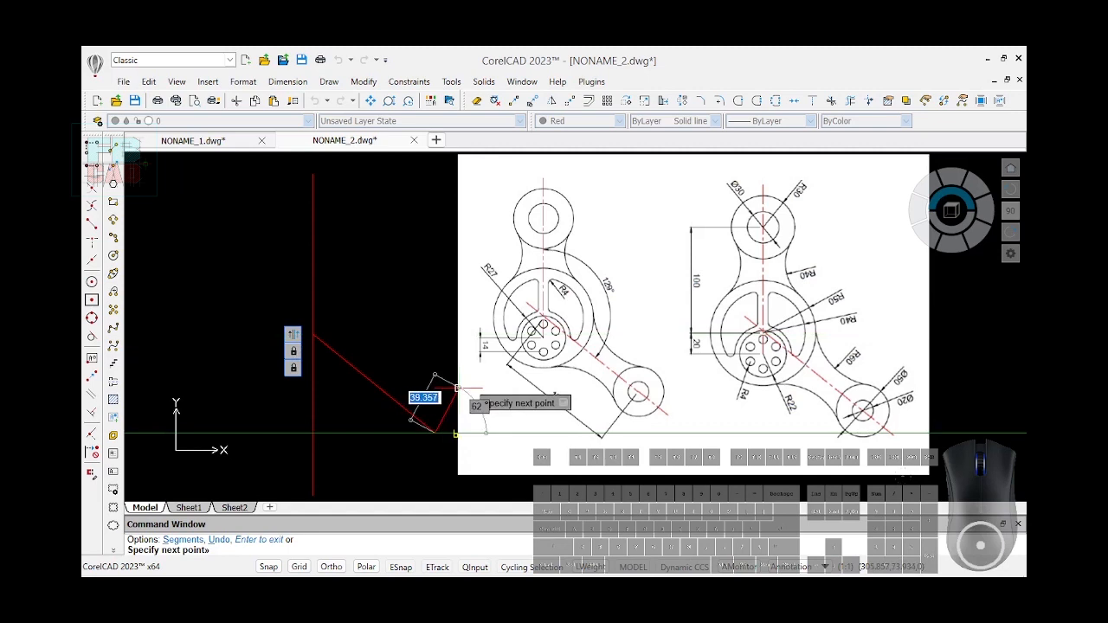
key("Return")
- Add a coincident constraint (GCCOINCIDENT) between the vertical line's midpoint and the sloping line's start point
type("GCCOINCIDENT")
left_click(433, 309)
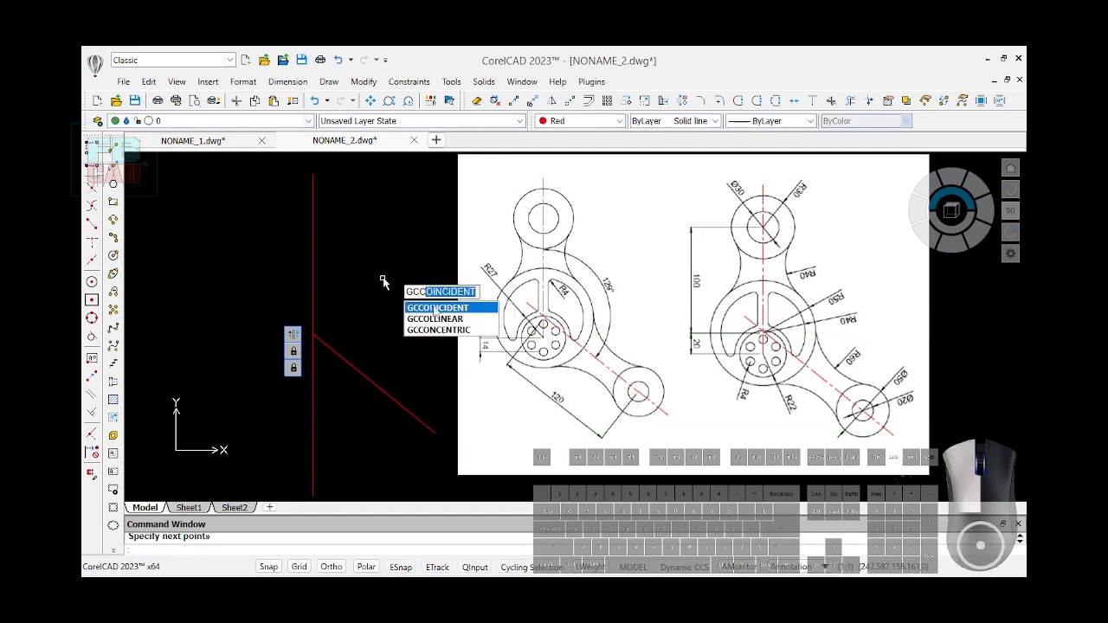
left_click(313, 333)
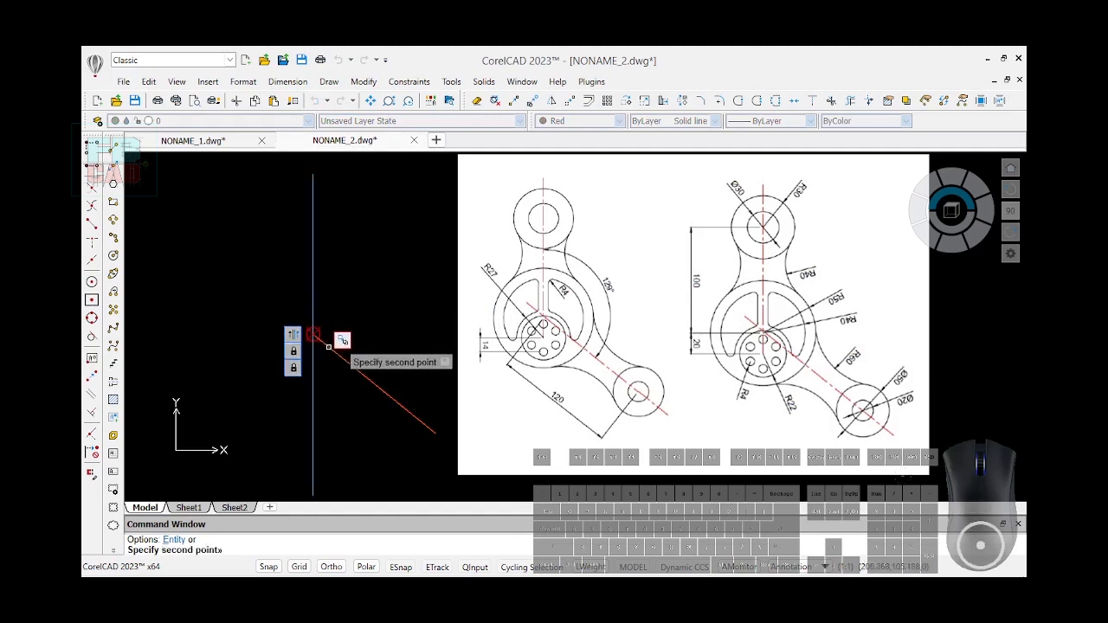
left_click(329, 346)
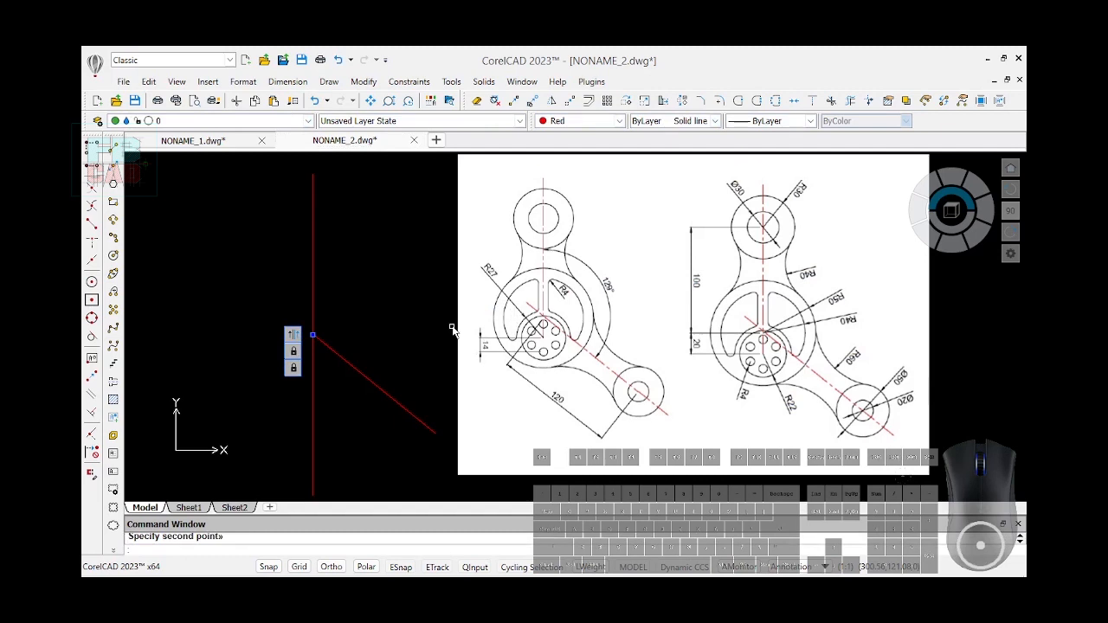
- Add an angular dimensional constraint (DCANGULAR) of 129° between the upper vertical line and the sloping line
type("DCANGULAR")
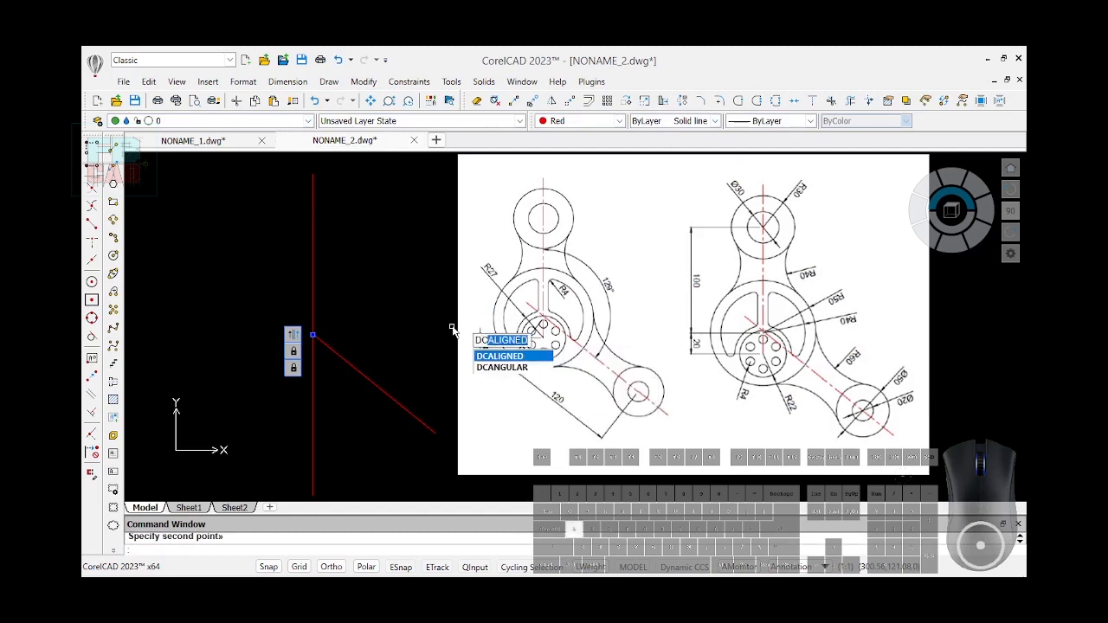
key("Return")
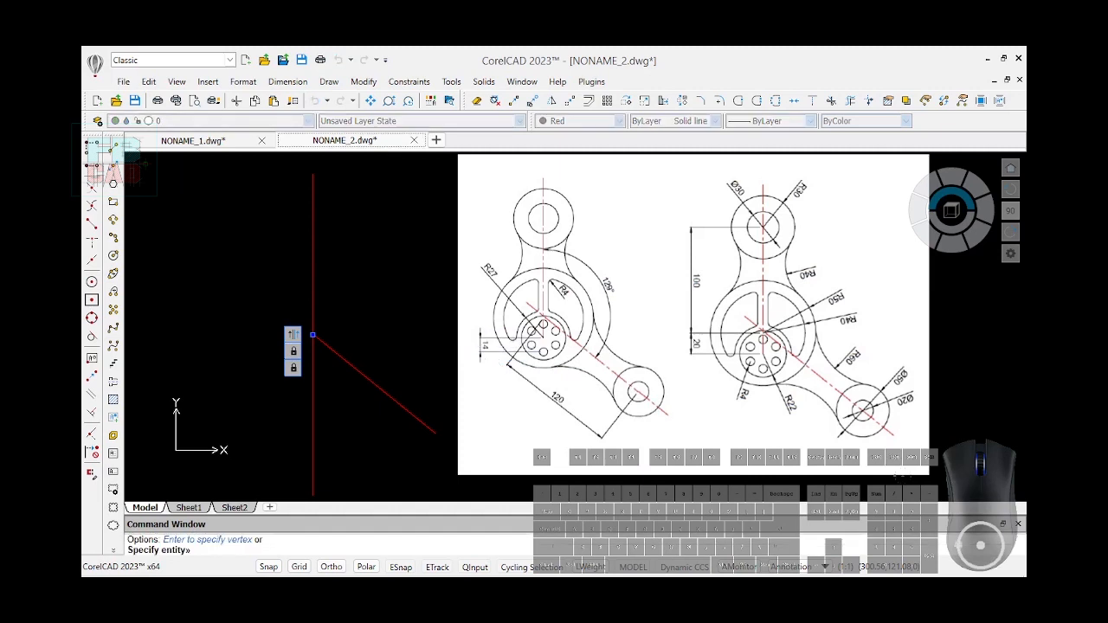
left_click(312, 292)
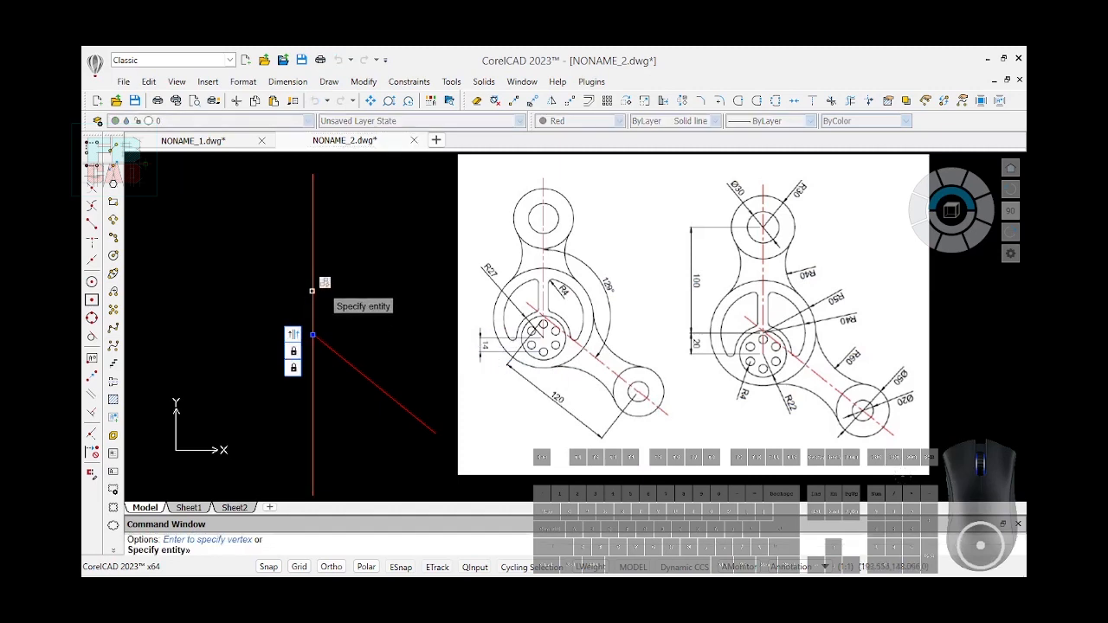
left_click(347, 357)
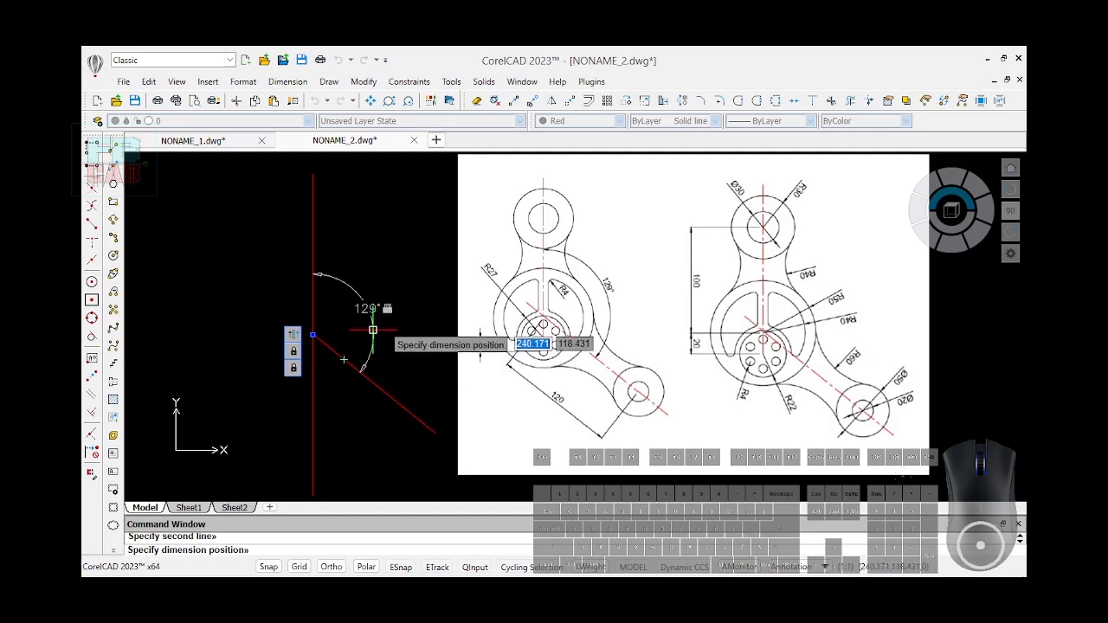
left_click(373, 330)
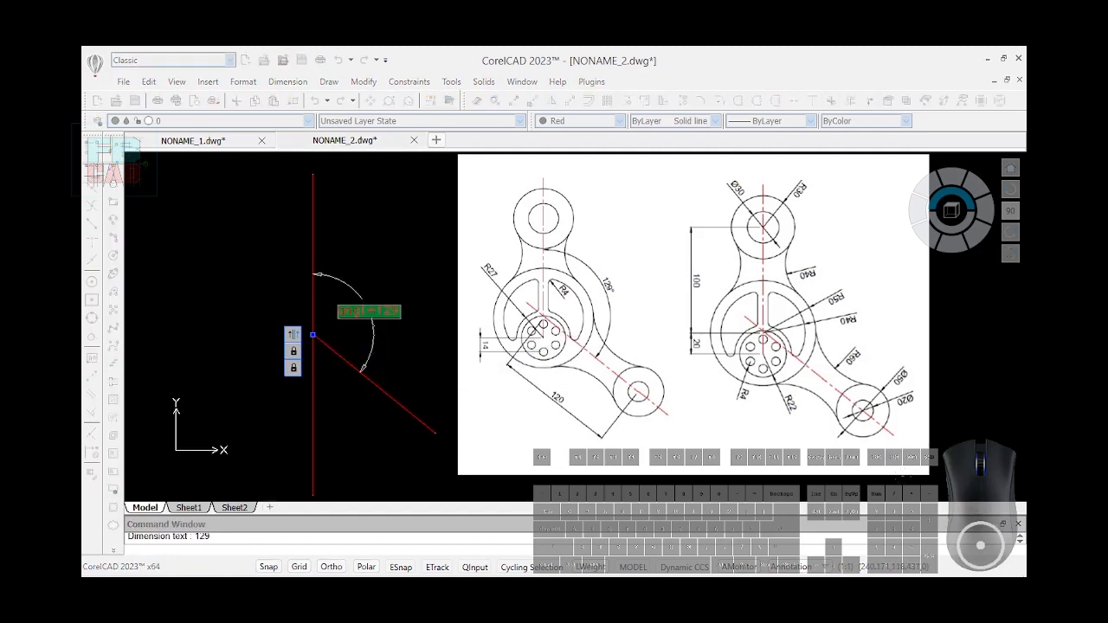
type("129")
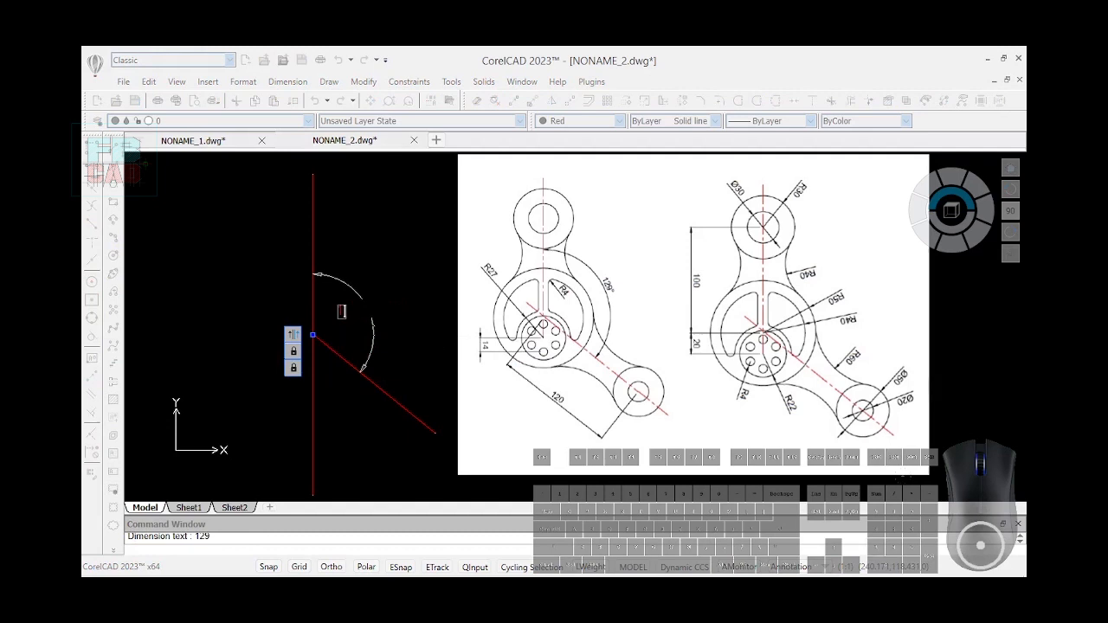
key("Return")
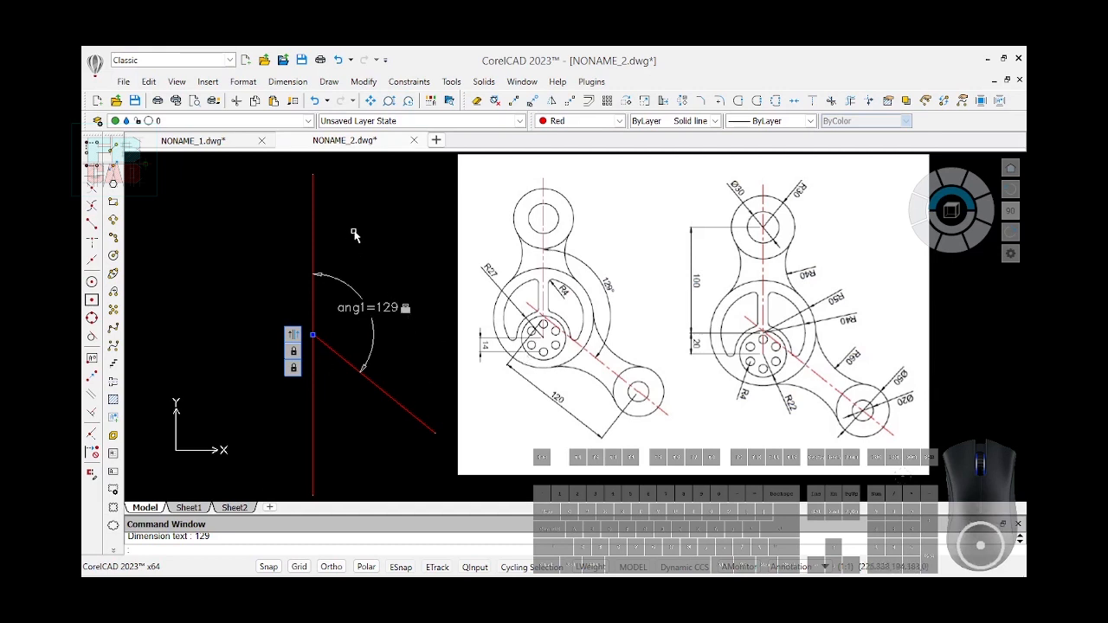
left_click(116, 153)
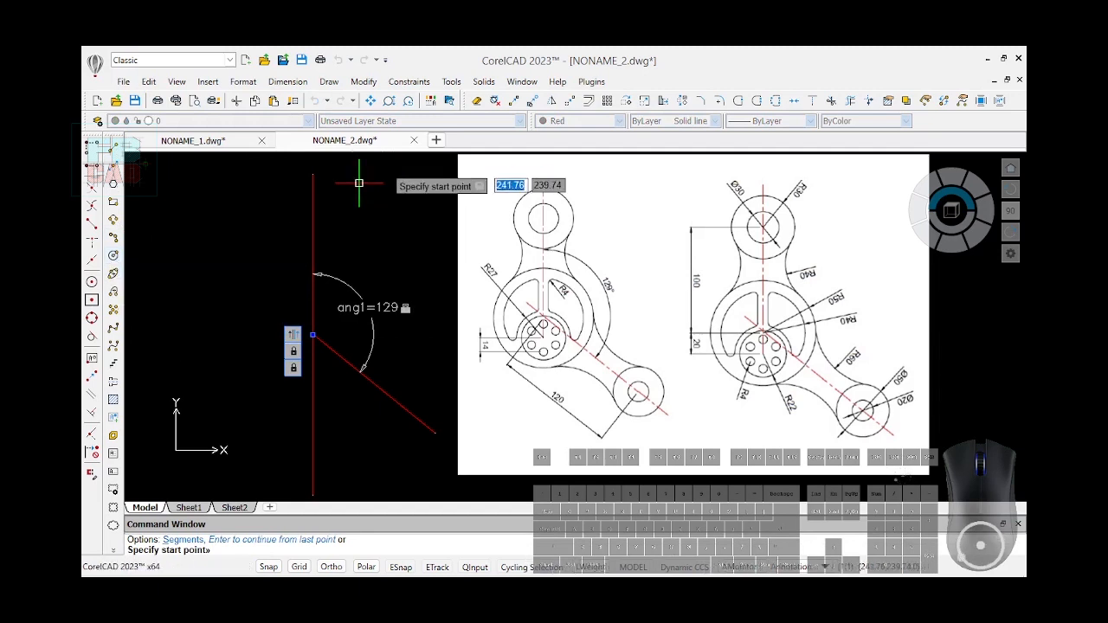
left_click(283, 214)
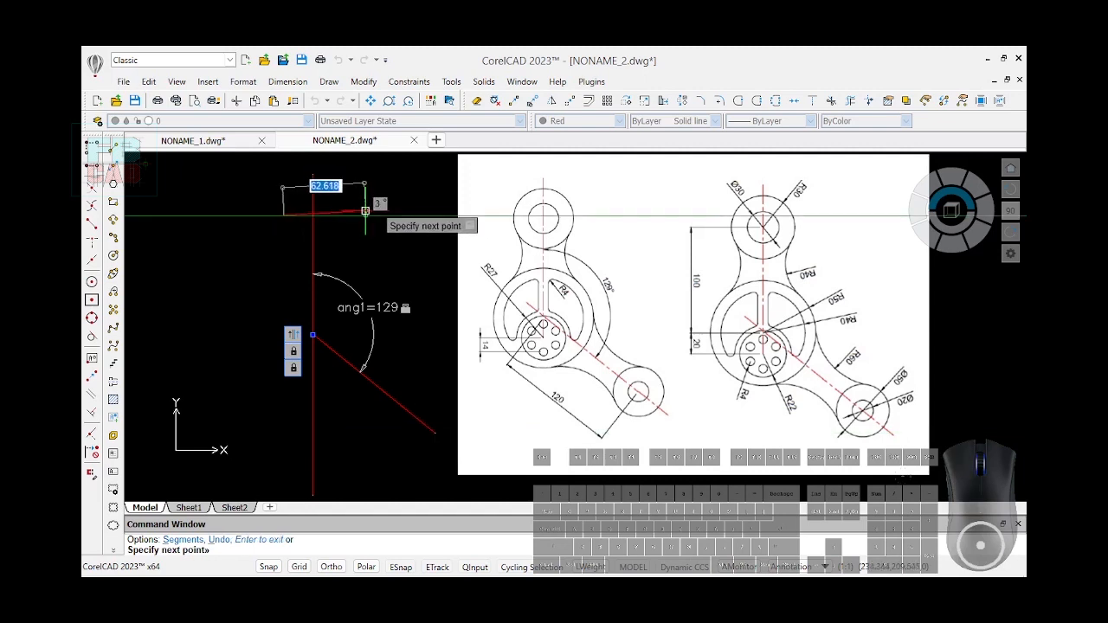
key("shift")
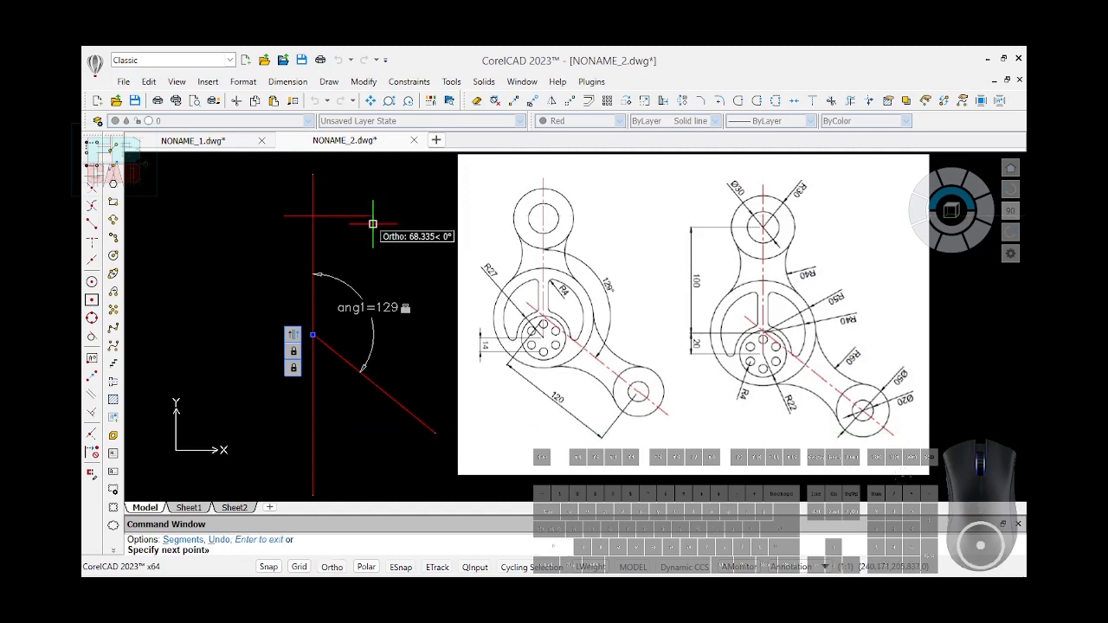
key("Escape")
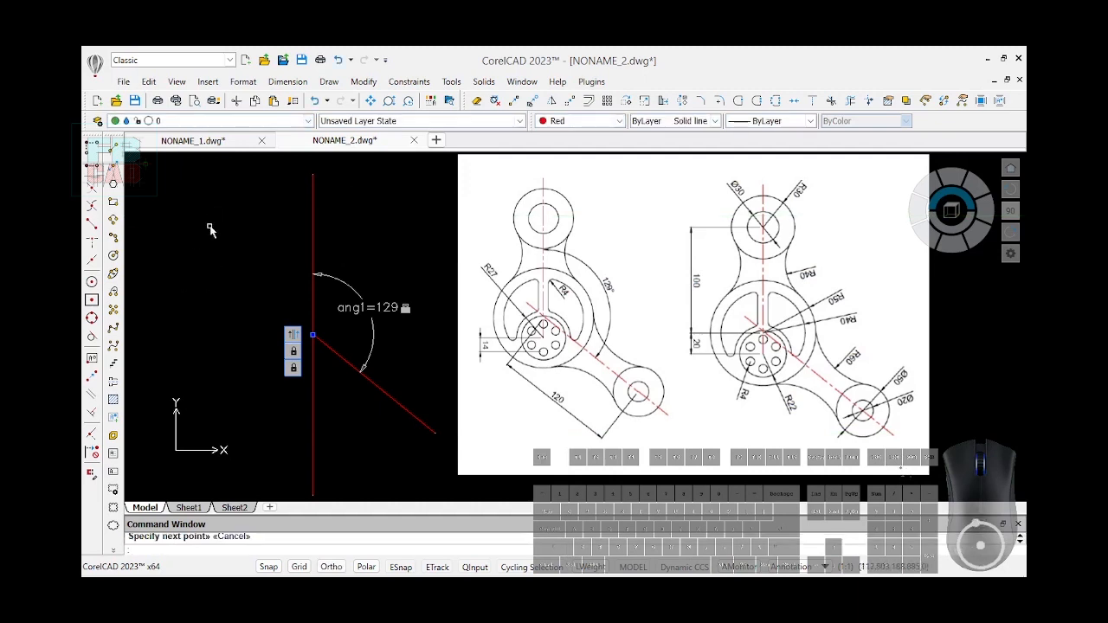
- Draw a circle of radius 30 near the upper end of the vertical centre line, its centre slightly left of it
left_click(112, 256)
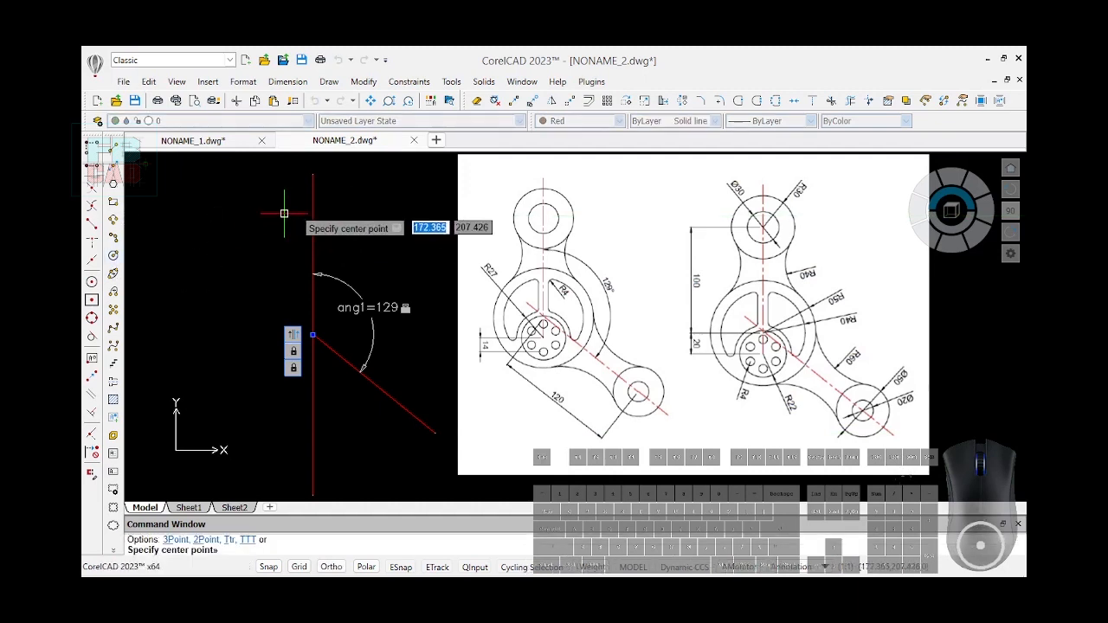
left_click(287, 210)
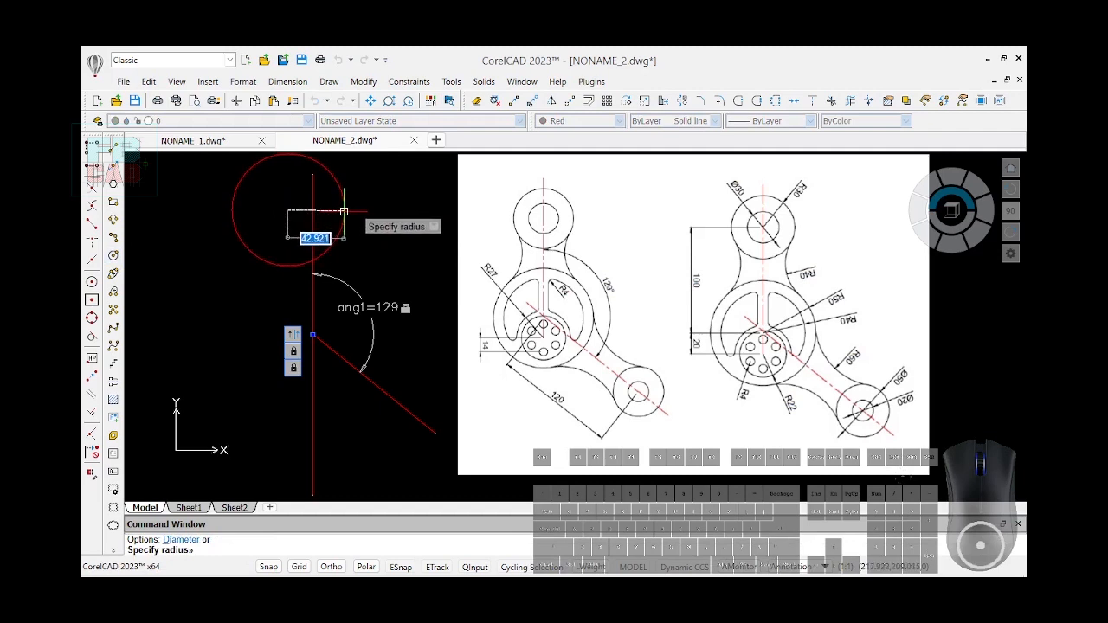
type("3")
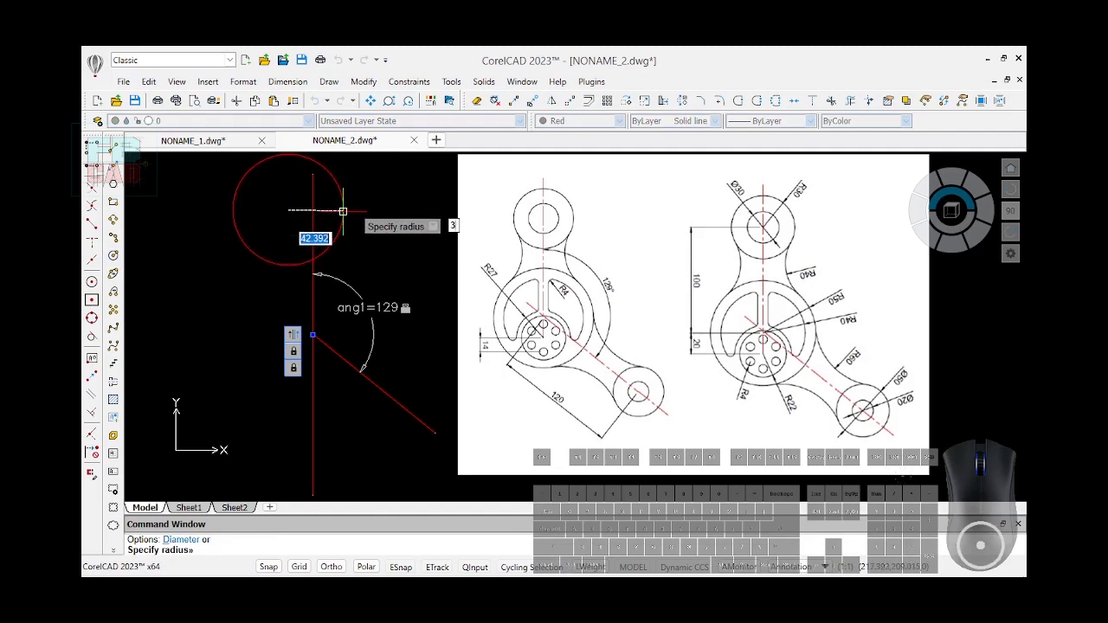
type("0")
key("Return")
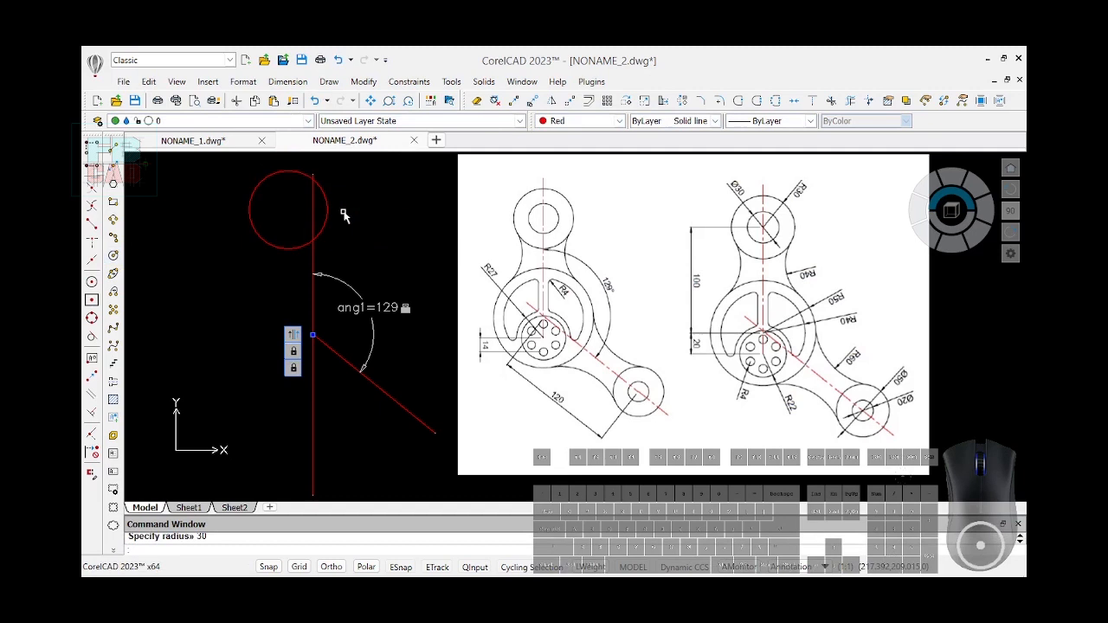
left_click(114, 256)
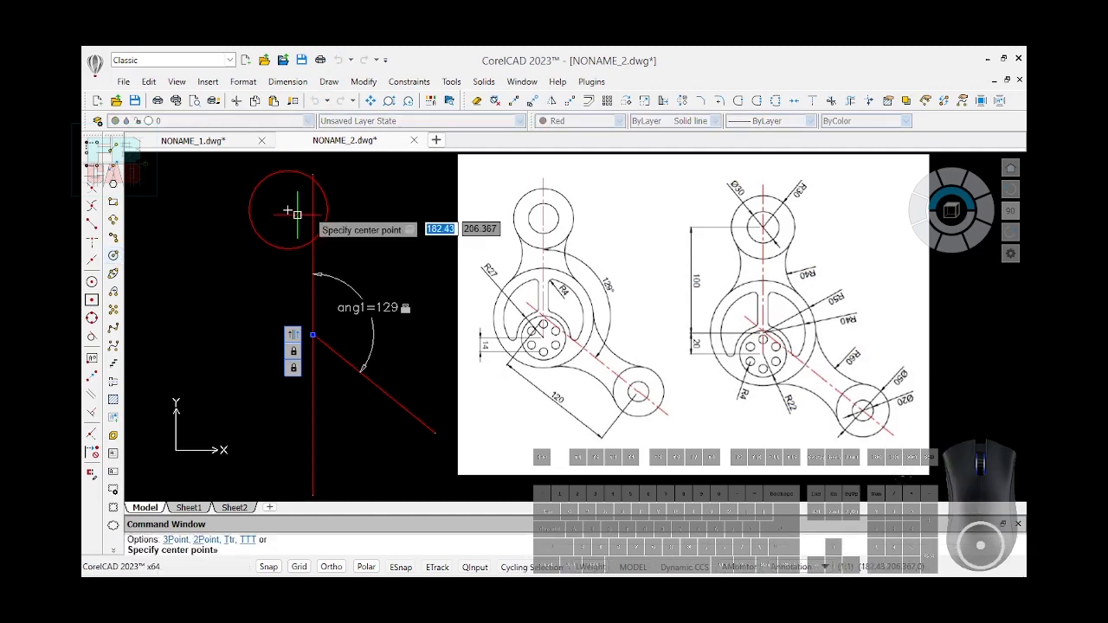
type("D")
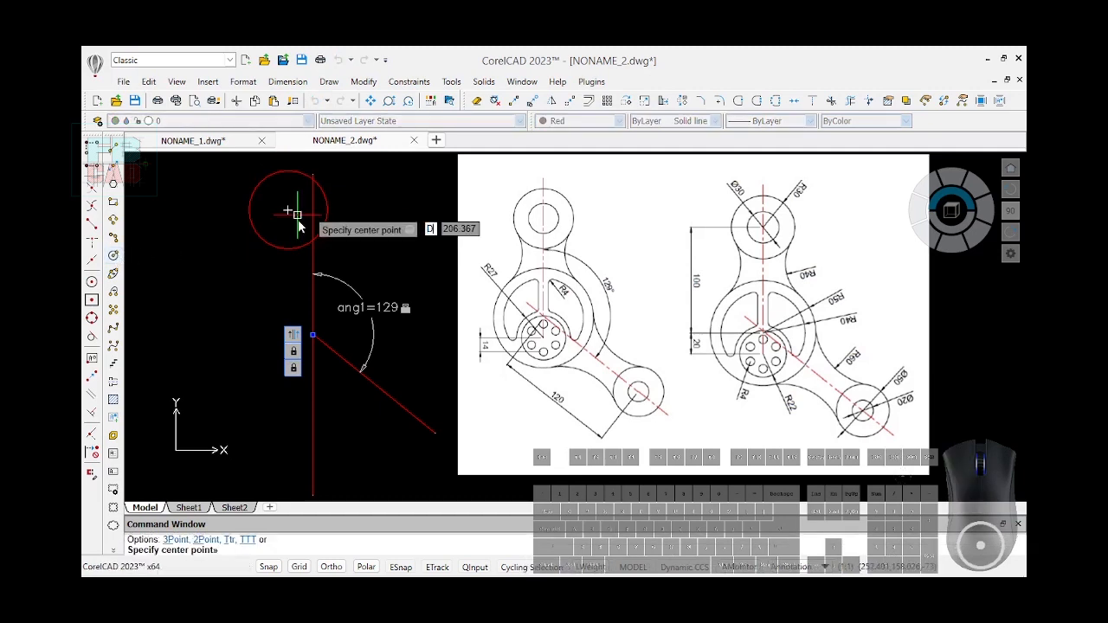
key("Escape")
- Set the colour of the radius 30 circle to ByLayer
left_click(327, 202)
left_click(619, 121)
left_click(568, 145)
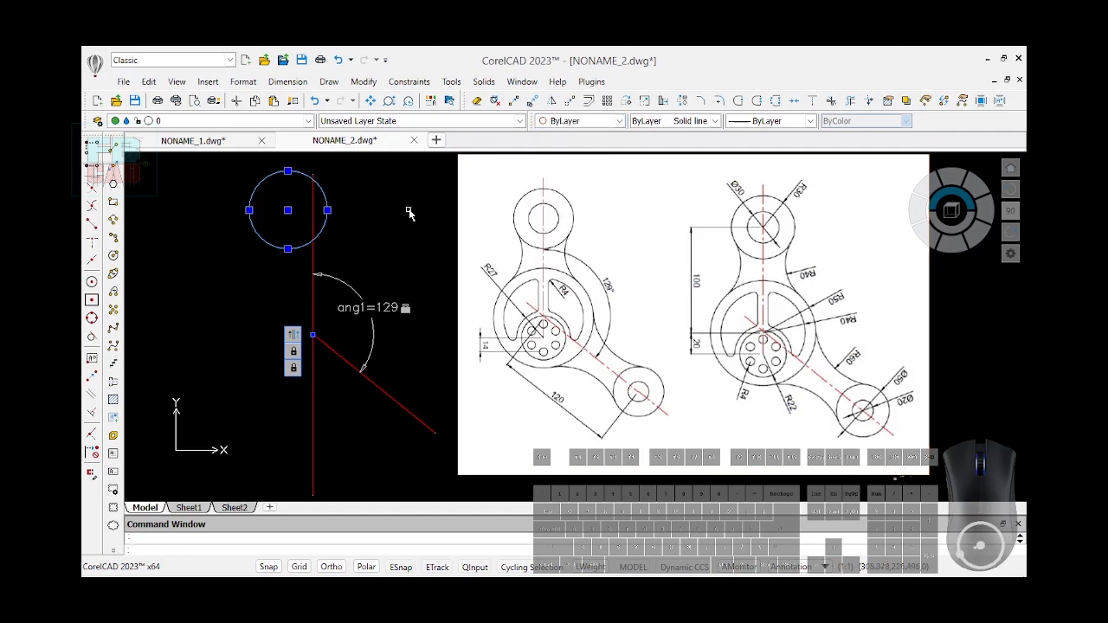
- Add a radial dimensional constraint (DCRADIAL) of 30 to the upper circle, placing its text beside the circle
key("Escape")
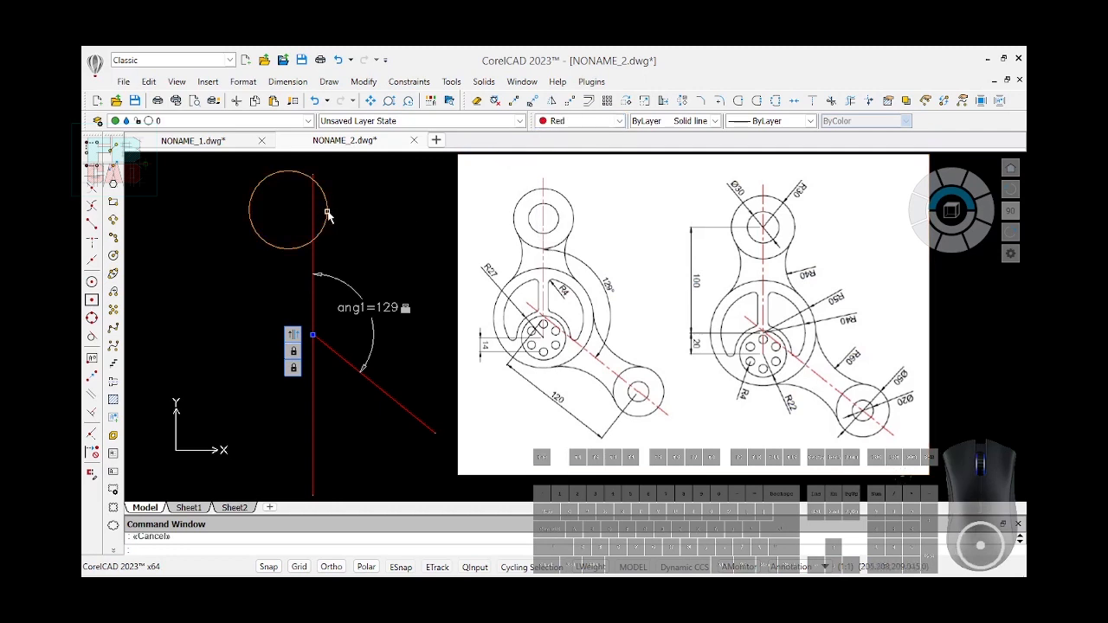
left_click(327, 214)
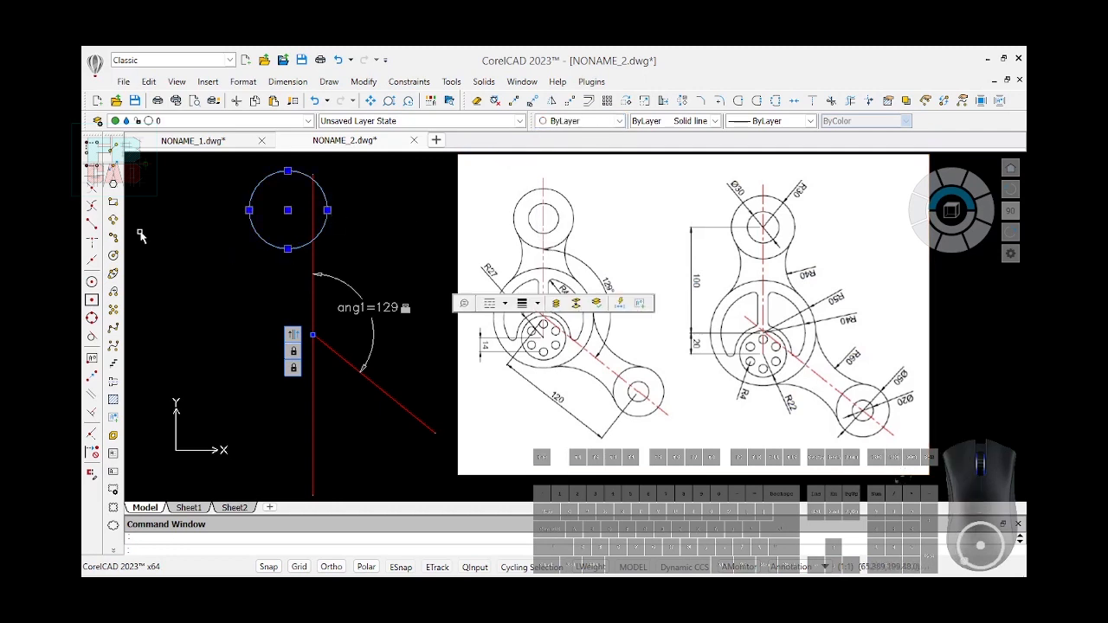
key("Escape")
type("C")
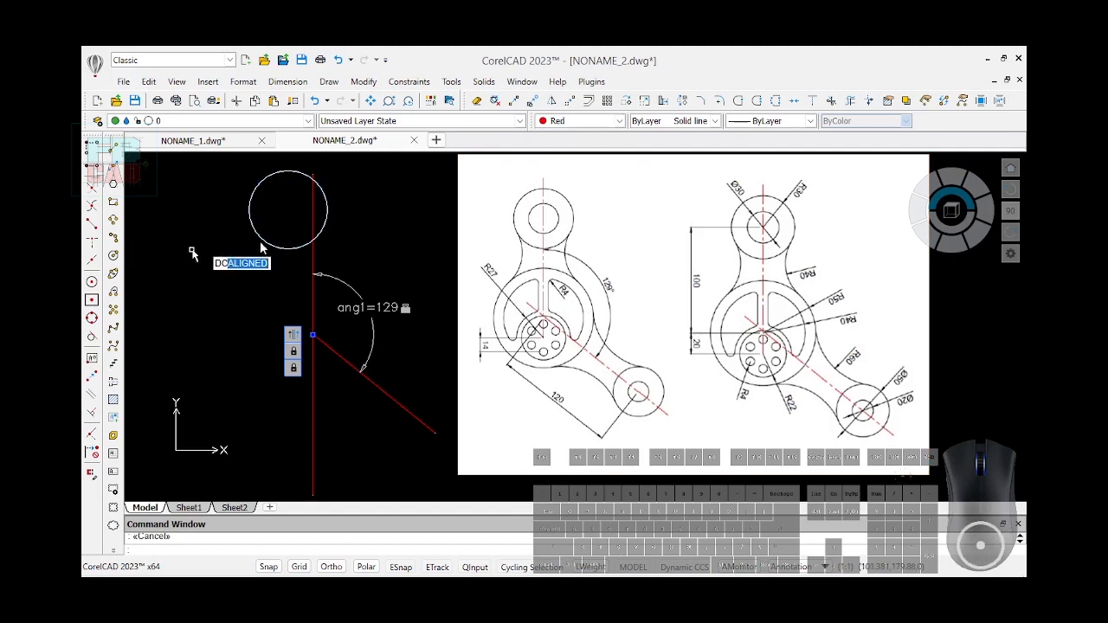
type("R")
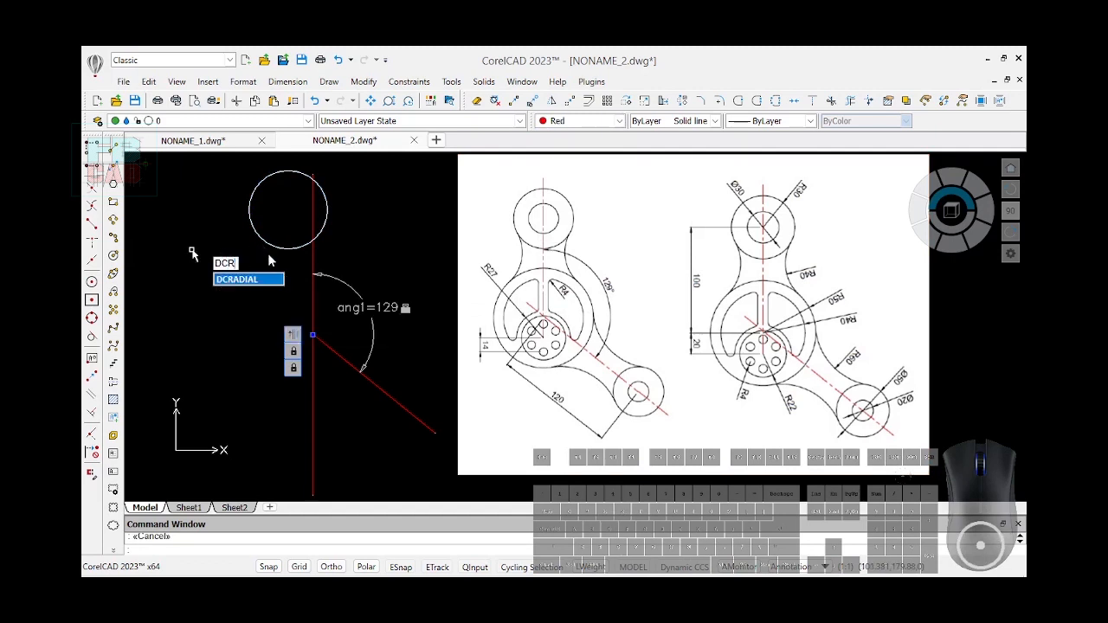
key("Return")
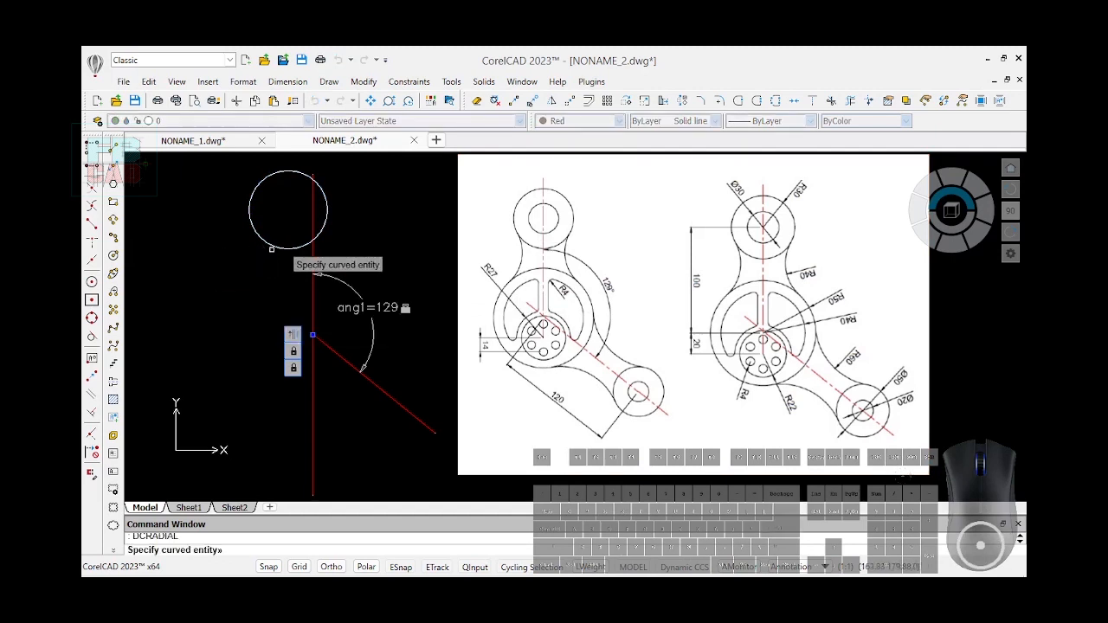
left_click(326, 225)
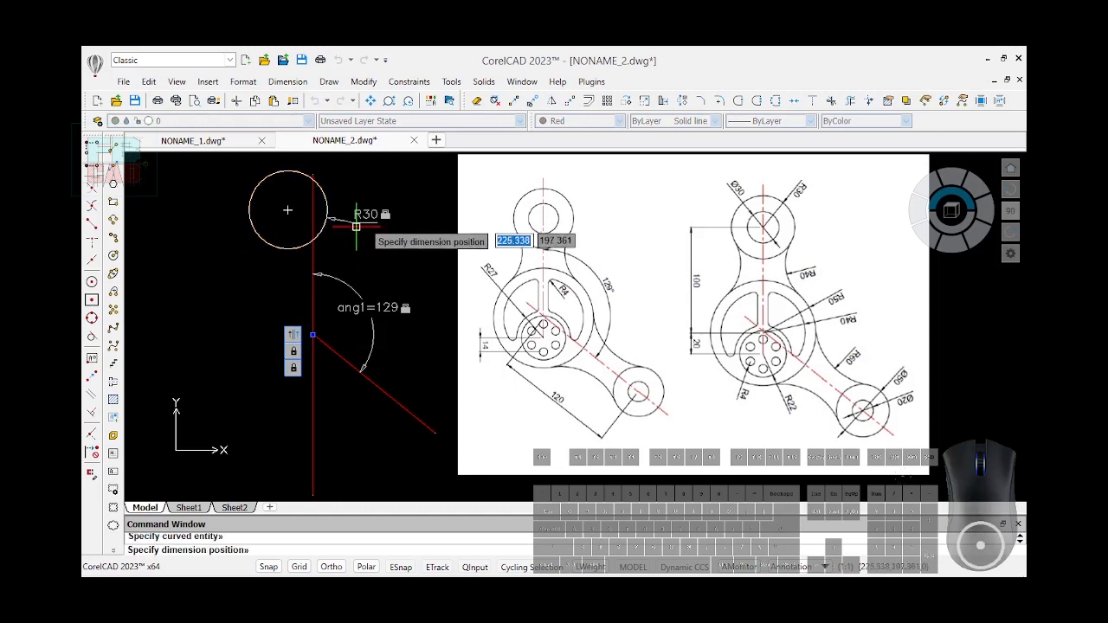
left_click(362, 226)
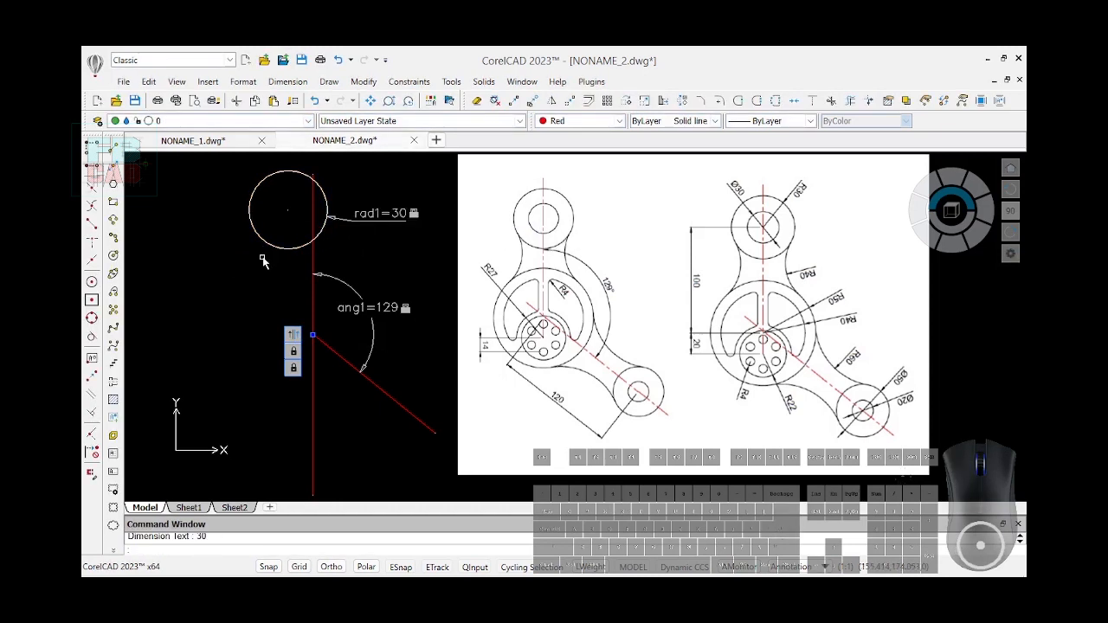
- Draw a circle of diameter 30 at the centre of the radius 30 circle
left_click(114, 257)
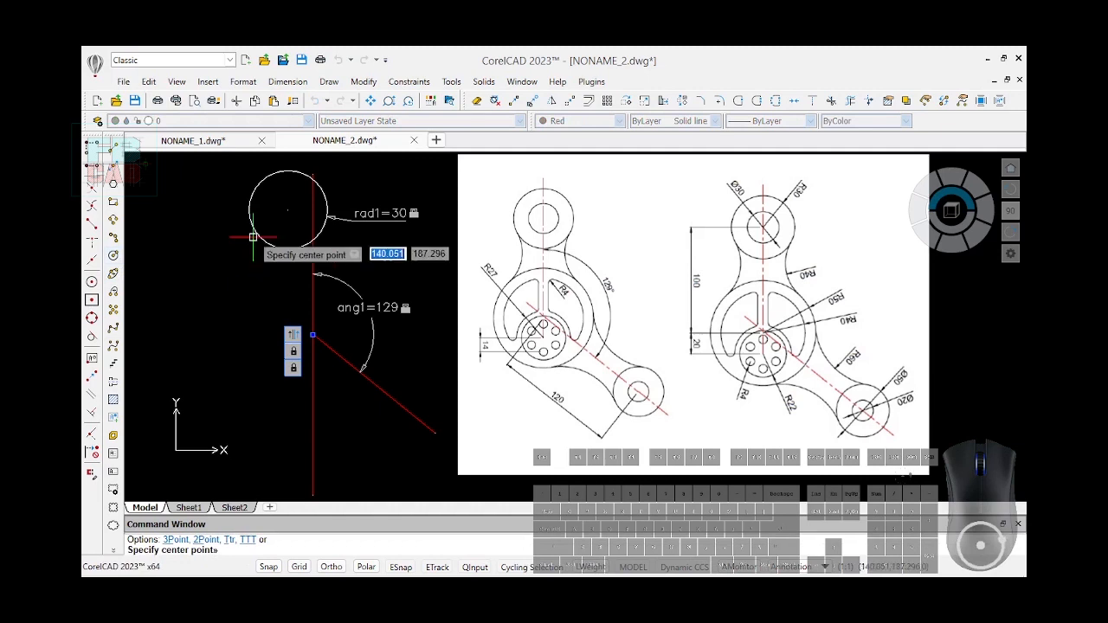
left_click(290, 212)
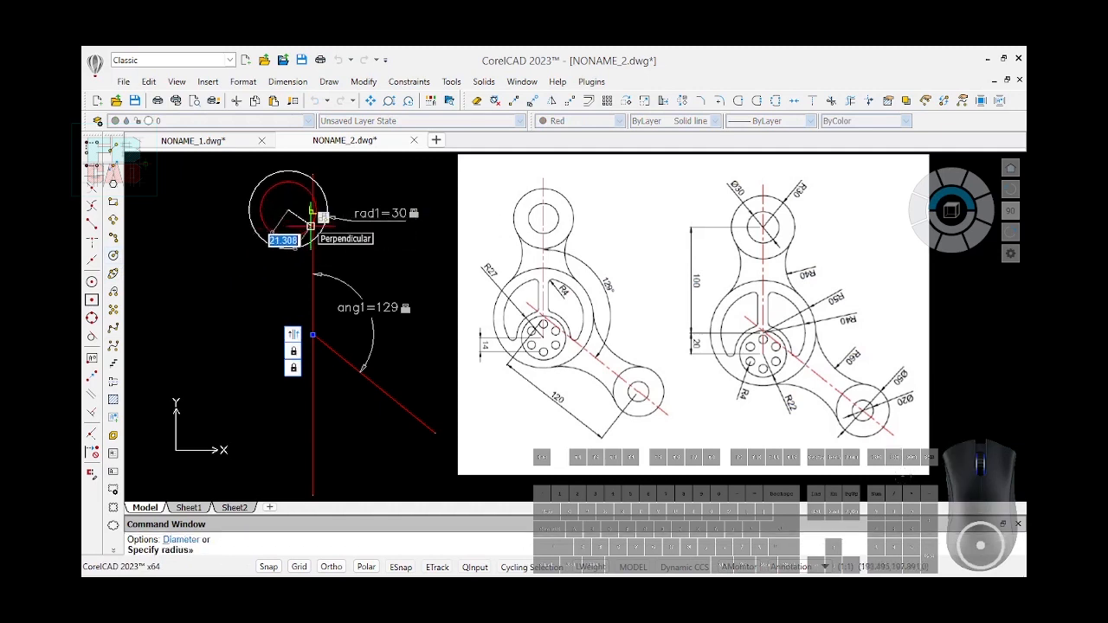
type("d")
key("Return")
type("30")
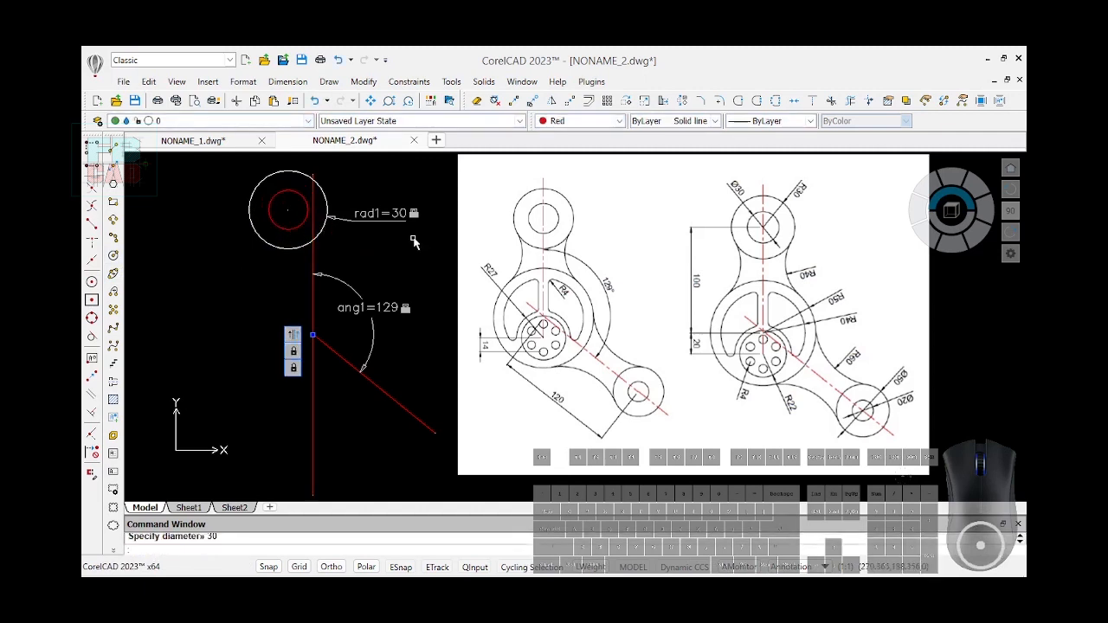
- Set both the diameter 30 circle's colour and the current drawing colour to ByLayer
left_click(297, 192)
left_click(619, 121)
left_click(588, 145)
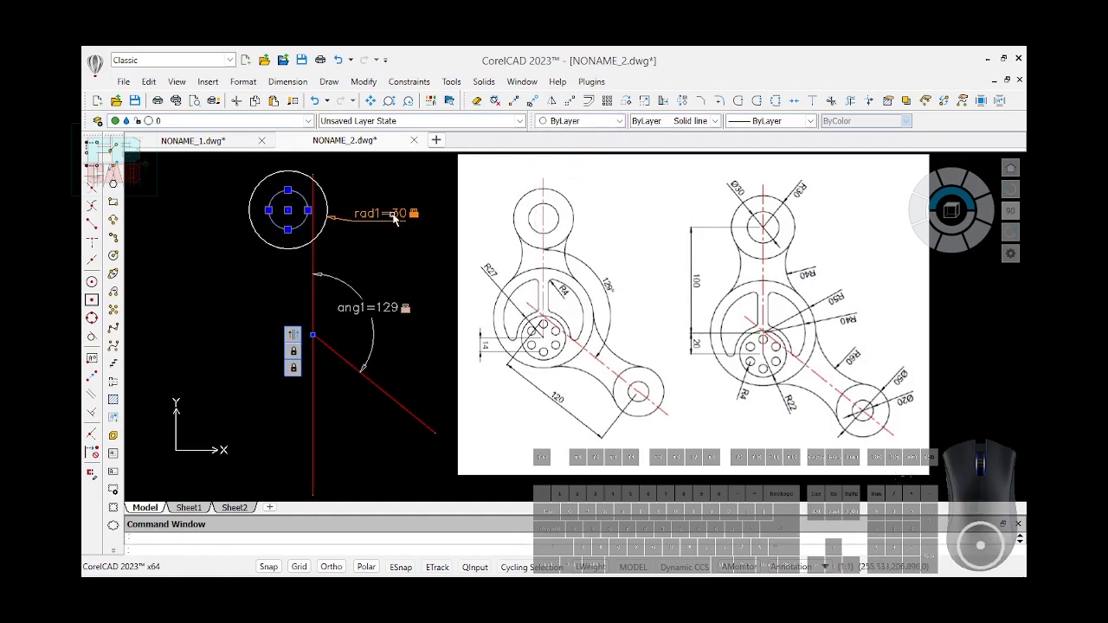
left_click(392, 201)
key("Escape")
key("Escape")
left_click(620, 123)
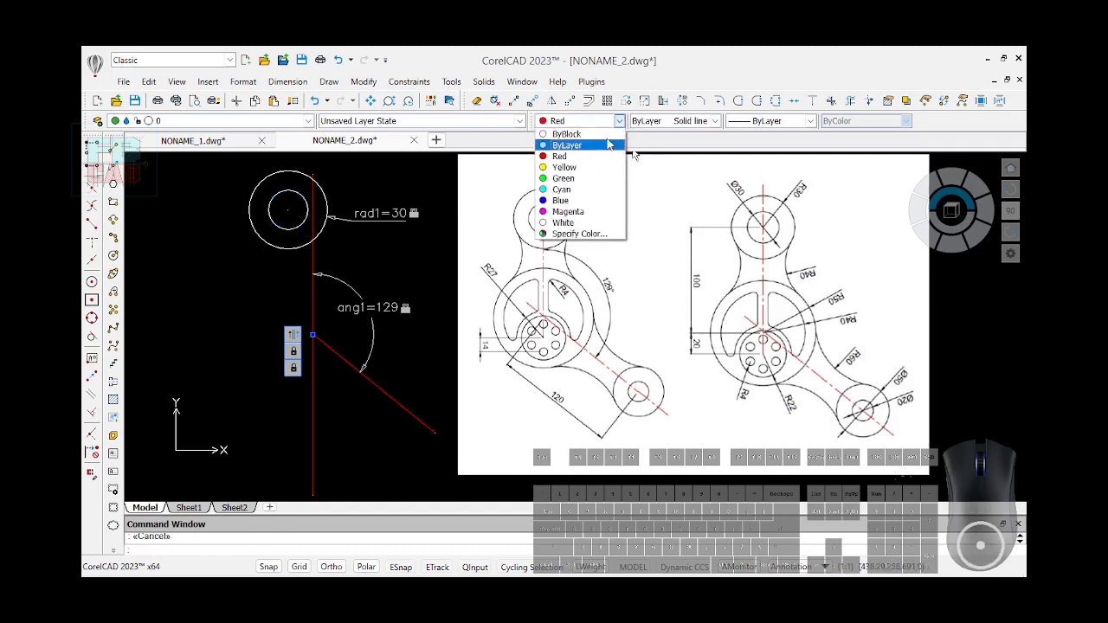
left_click(588, 145)
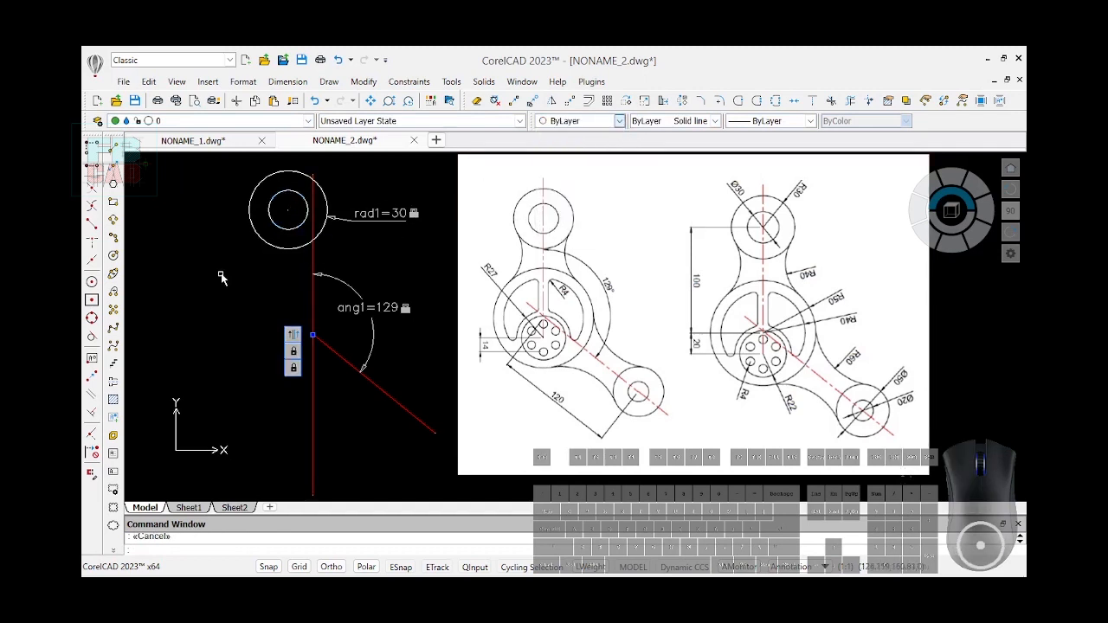
- Add a concentric constraint (GCCONCENTRIC) between the diameter 30 circle and the radius 30 circle
type("GCC")
left_click(272, 325)
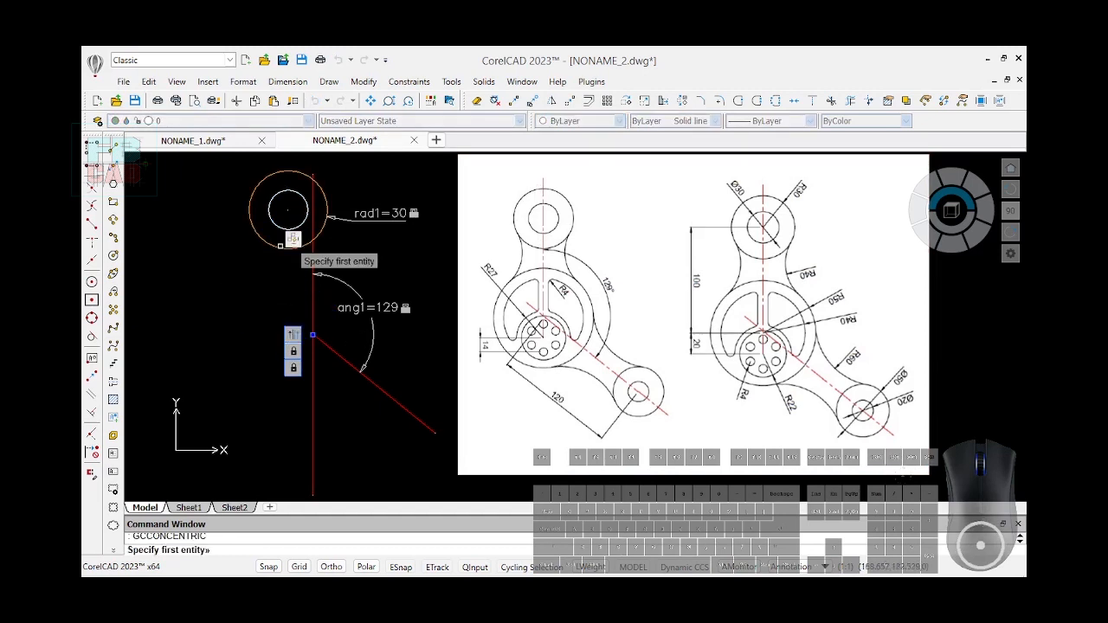
left_click(281, 228)
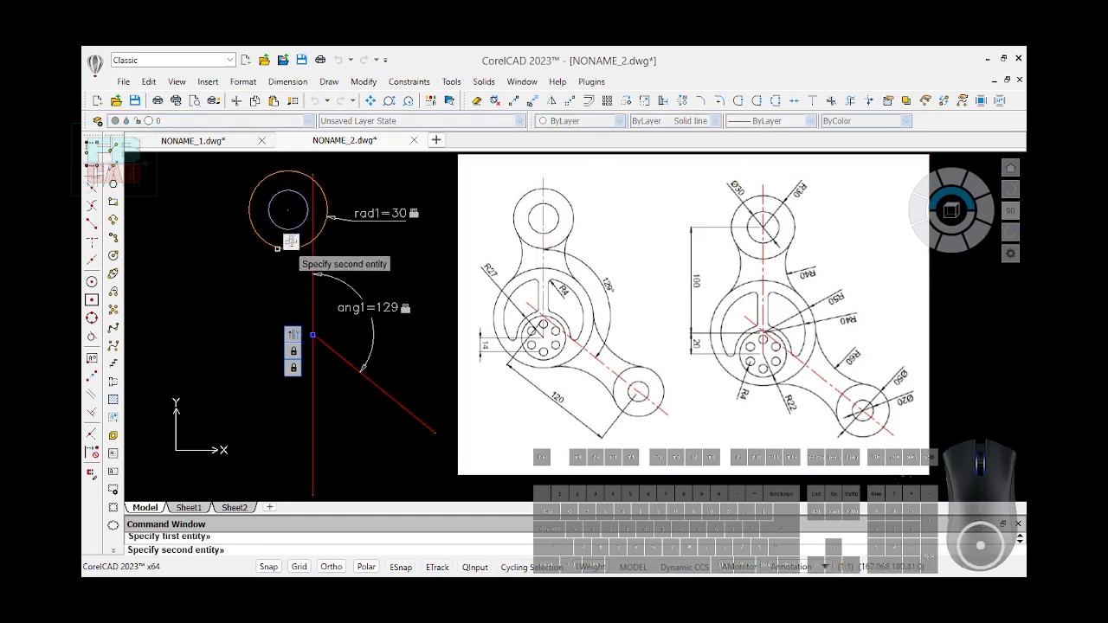
left_click(292, 247)
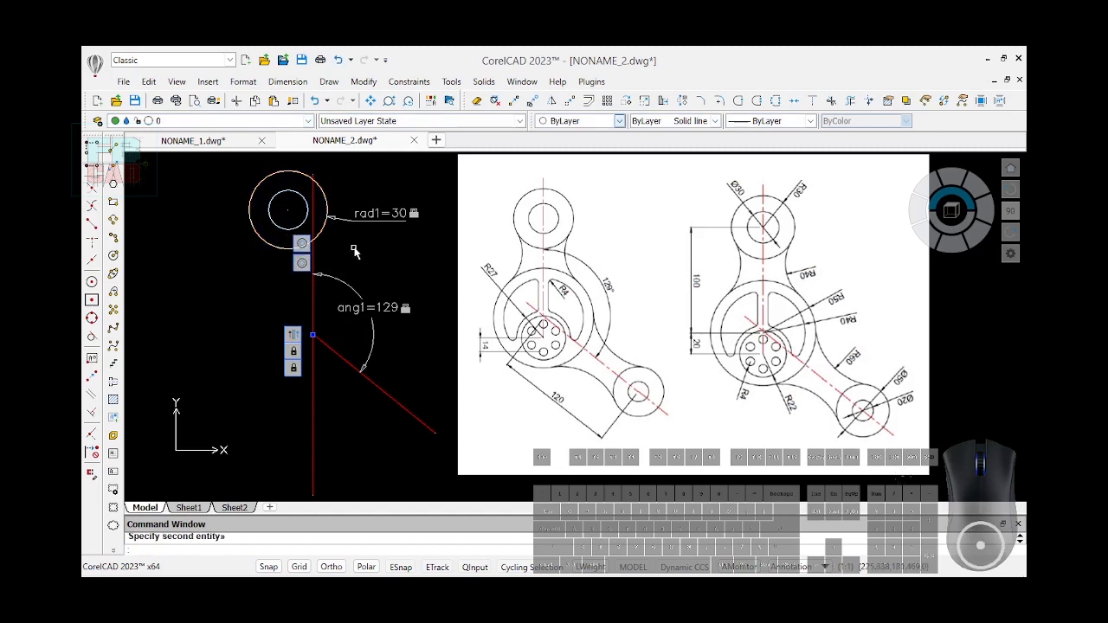
- Add a vertical linear dimensional constraint of 100 between the junction of the two red lines and the upper circles' centre
type("DCL")
key("Return")
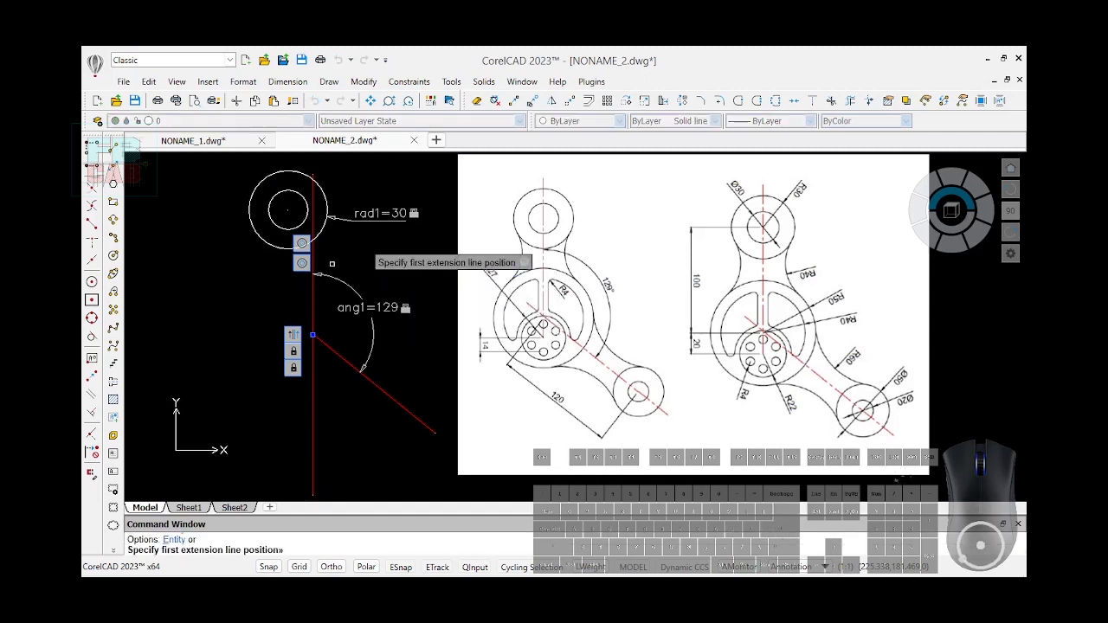
left_click(313, 336)
left_click(352, 367)
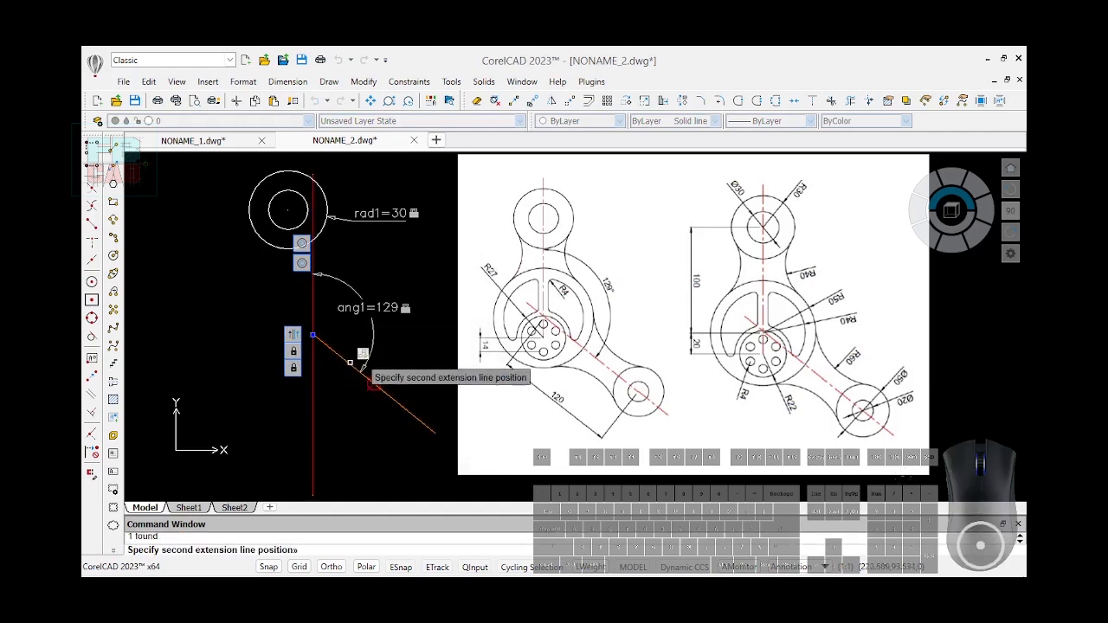
left_click(285, 229)
left_click(198, 274)
type("100")
key("Return")
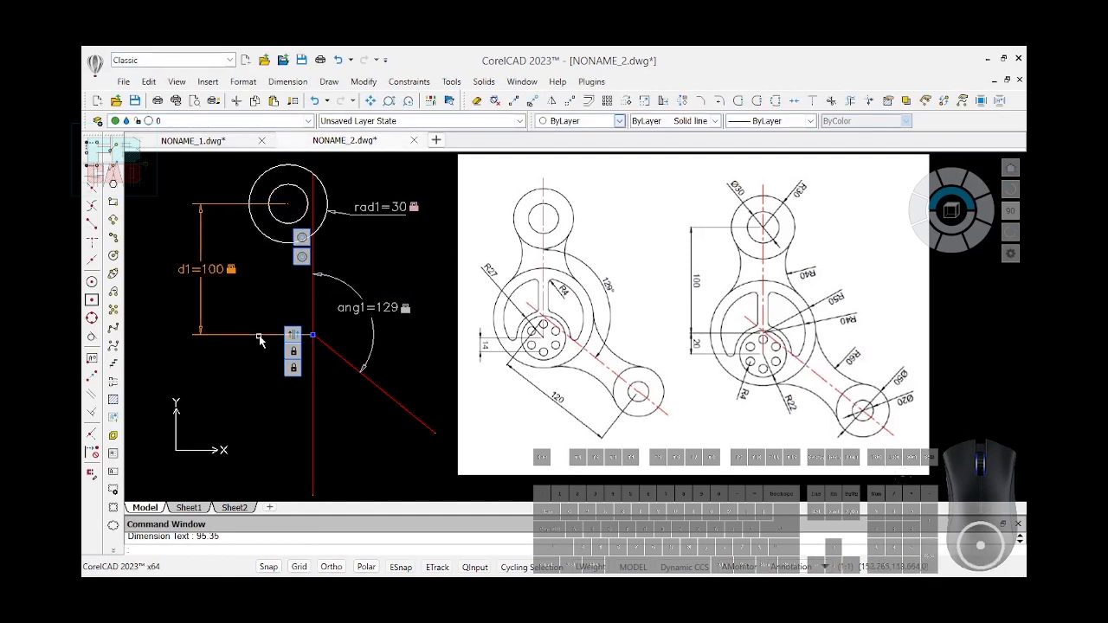
- Add a horizontal linear dimensional constraint of 0 between the upper circles' centre and the junction of the two red lines
key("Return")
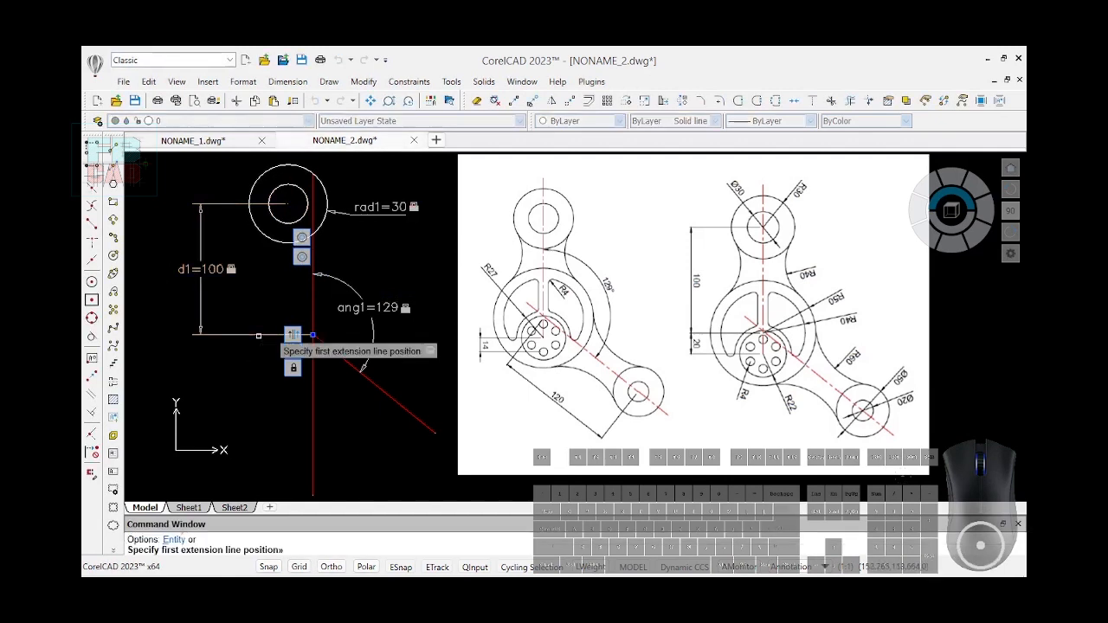
left_click(288, 204)
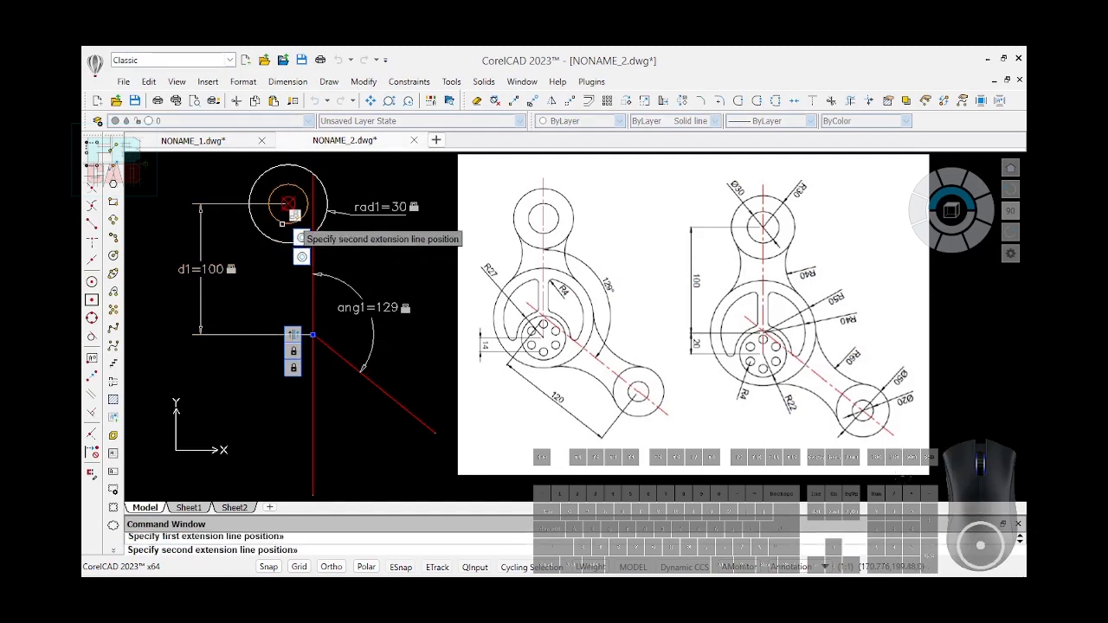
left_click(313, 334)
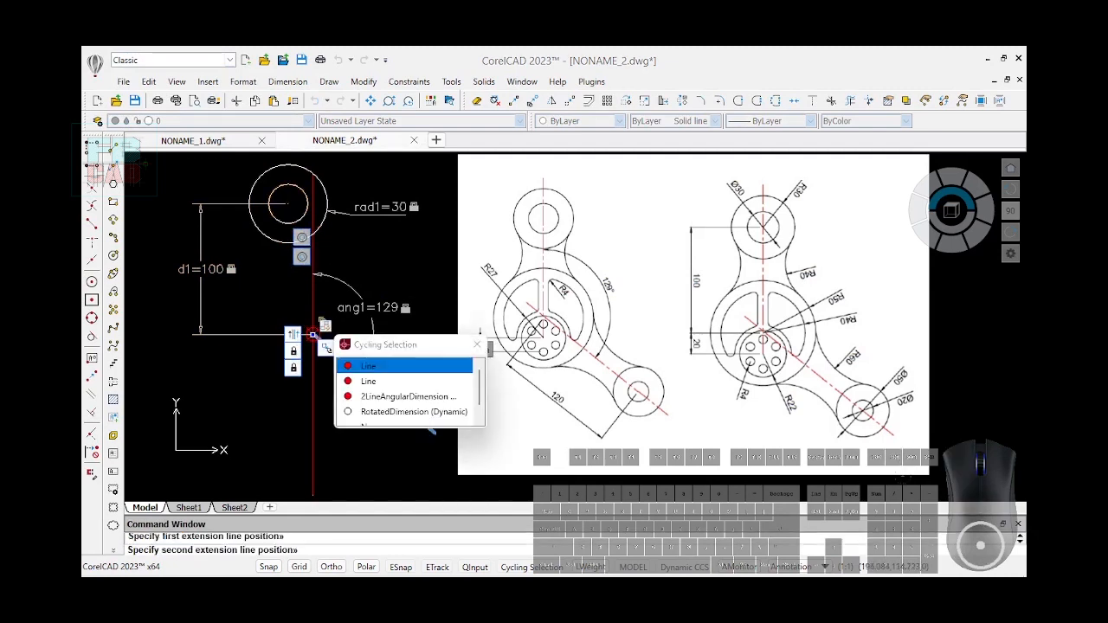
left_click(354, 362)
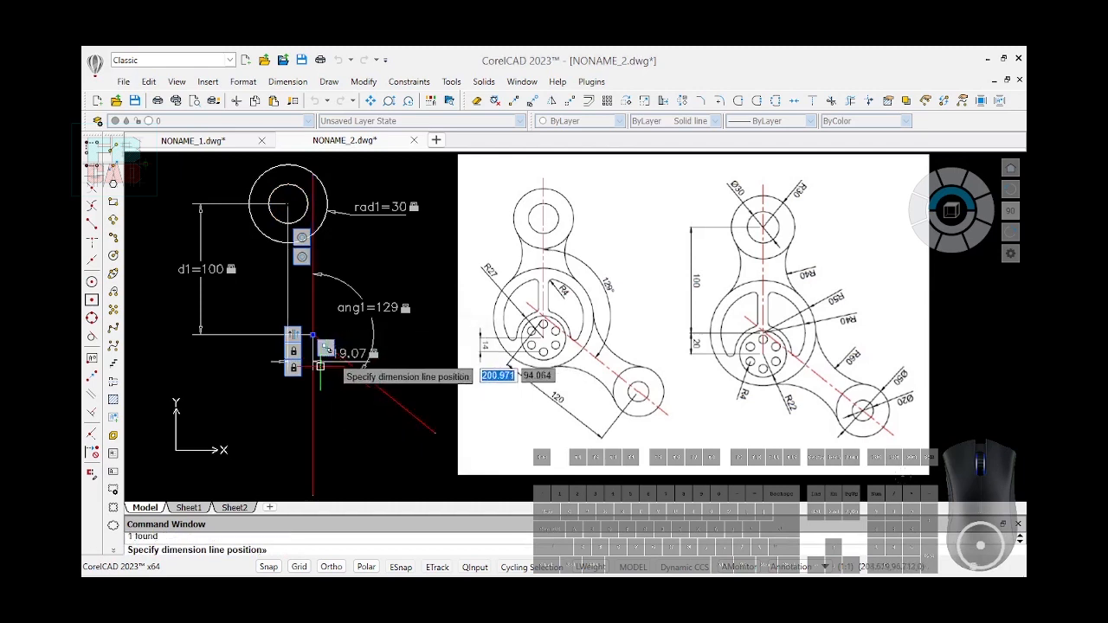
left_click(324, 413)
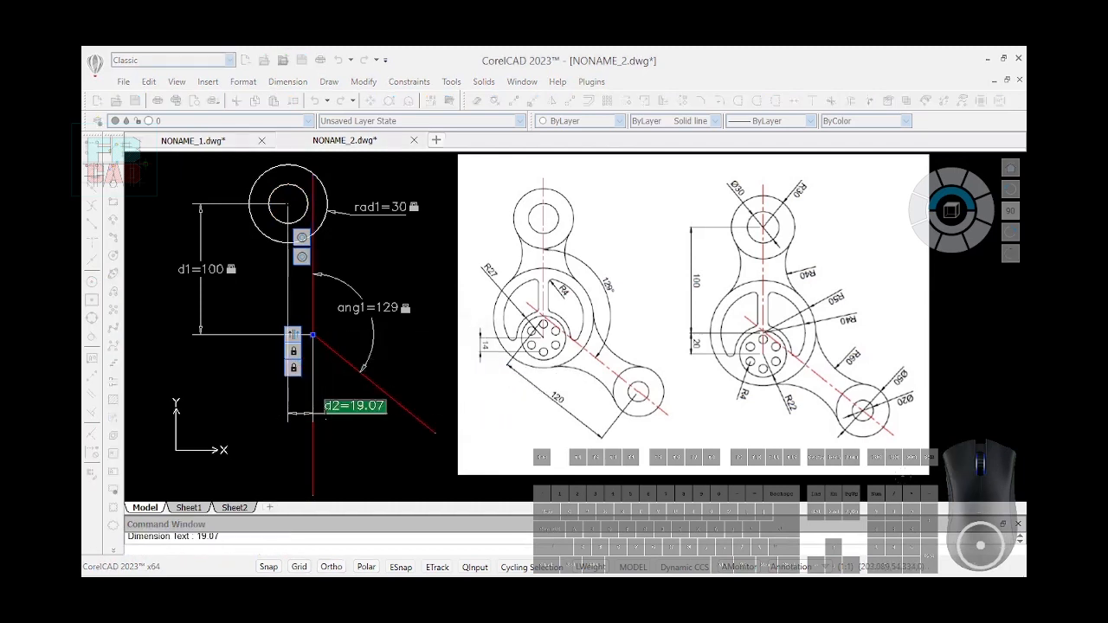
type("0")
key("Return")
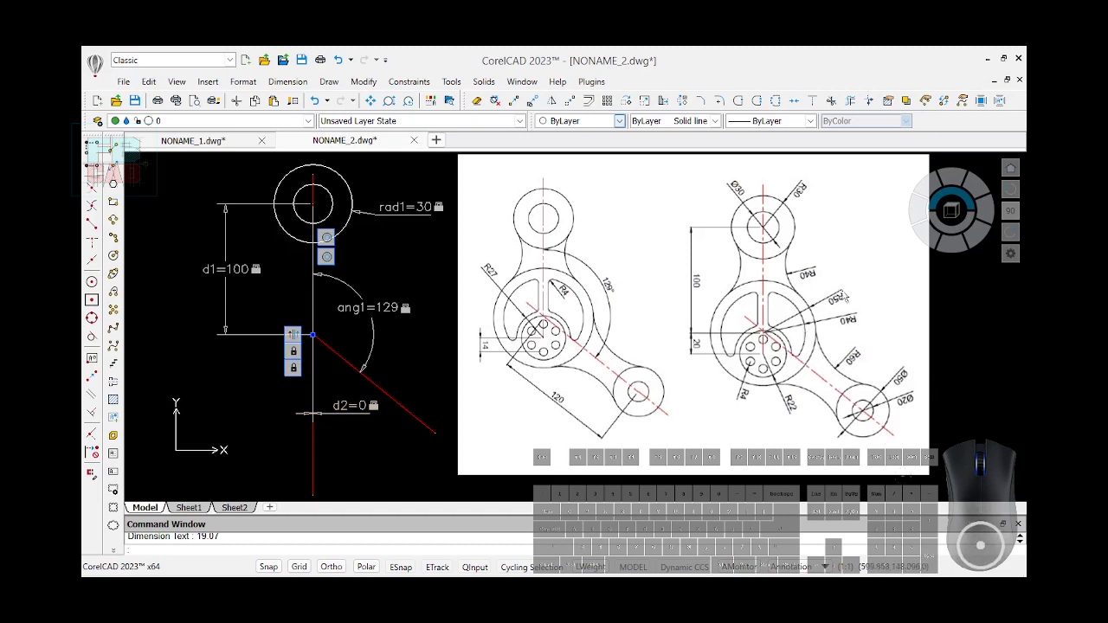
- Draw two circles of radius 40 and radius 50 centred on the junction of the two red lines
left_click(113, 256)
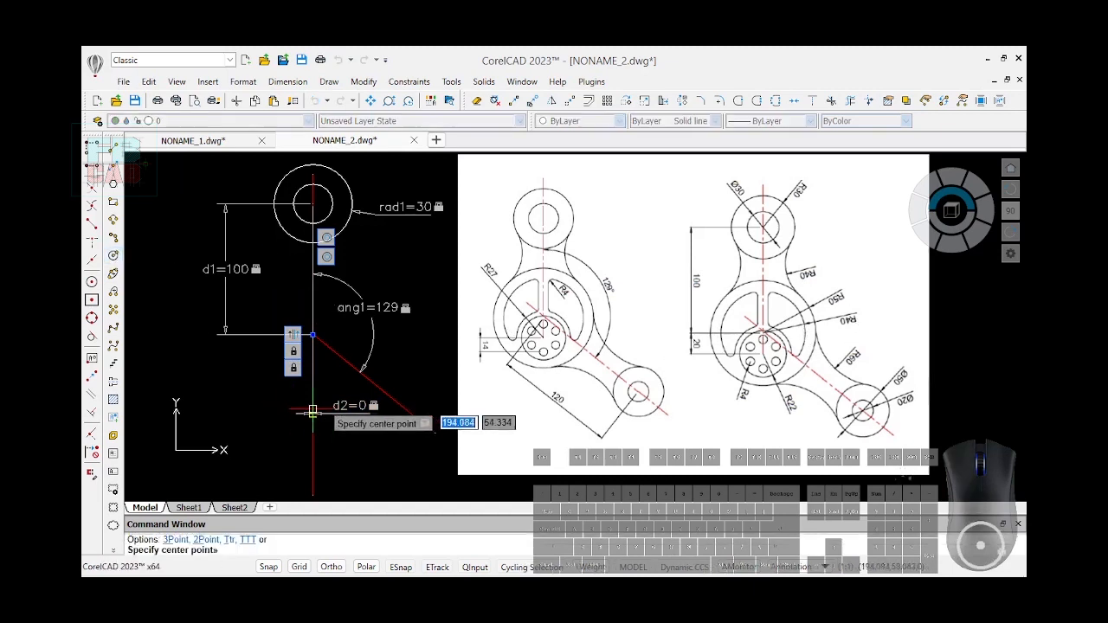
left_click(313, 335)
type("40")
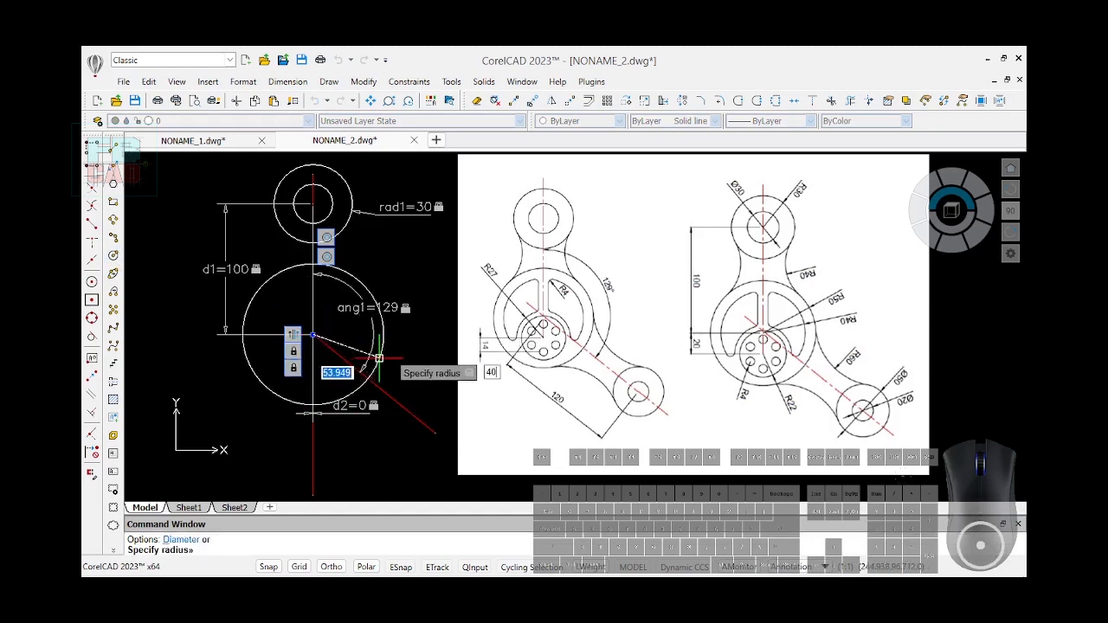
key("Return")
key("Return")
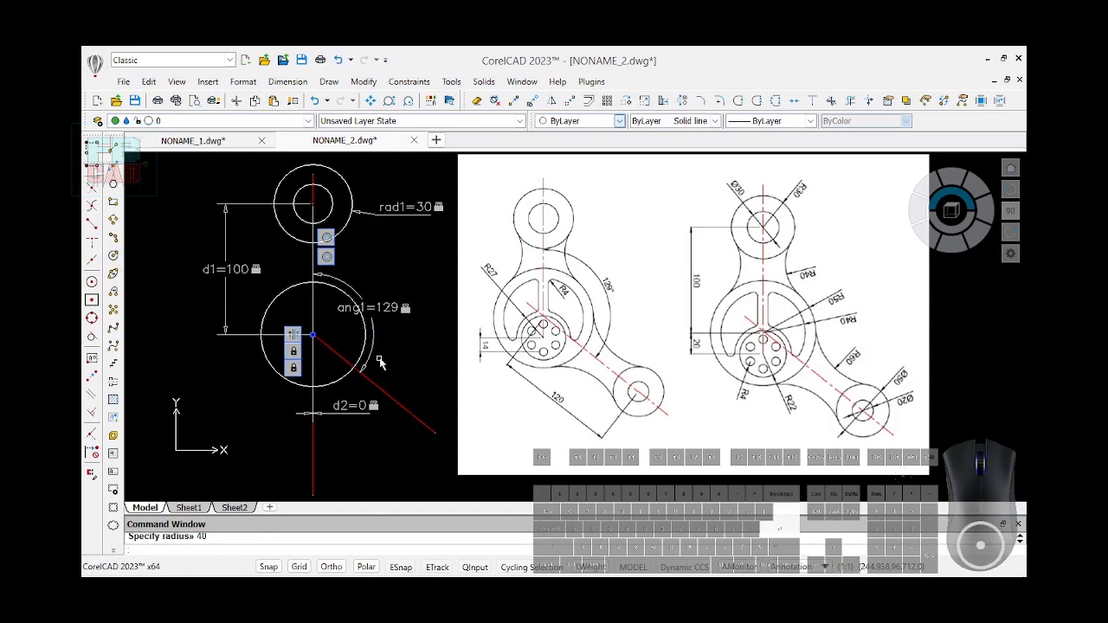
left_click(312, 334)
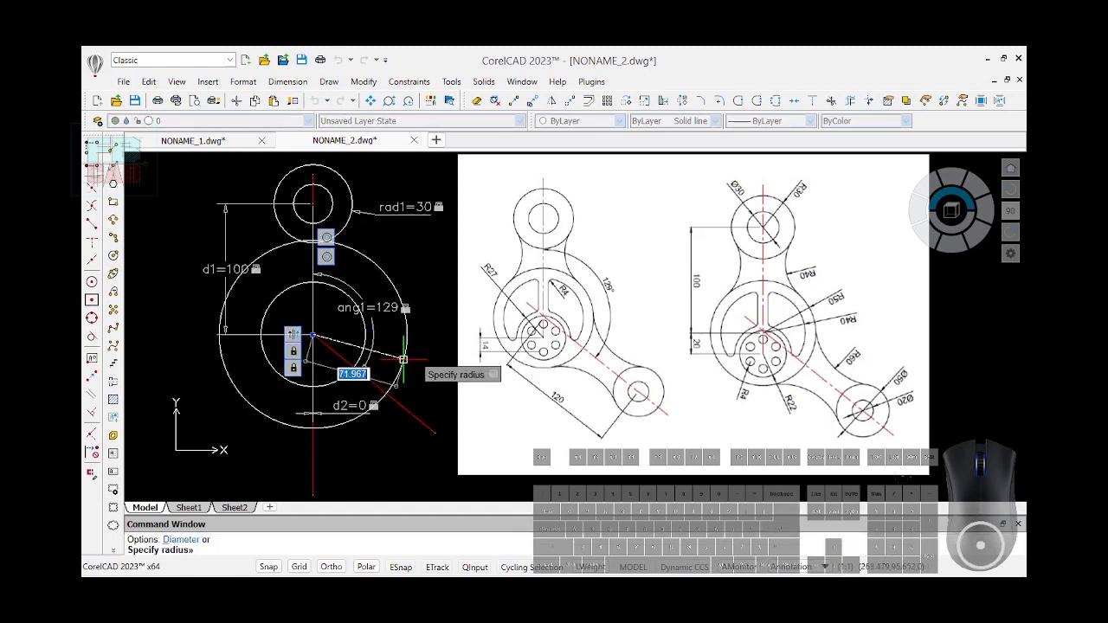
type("4")
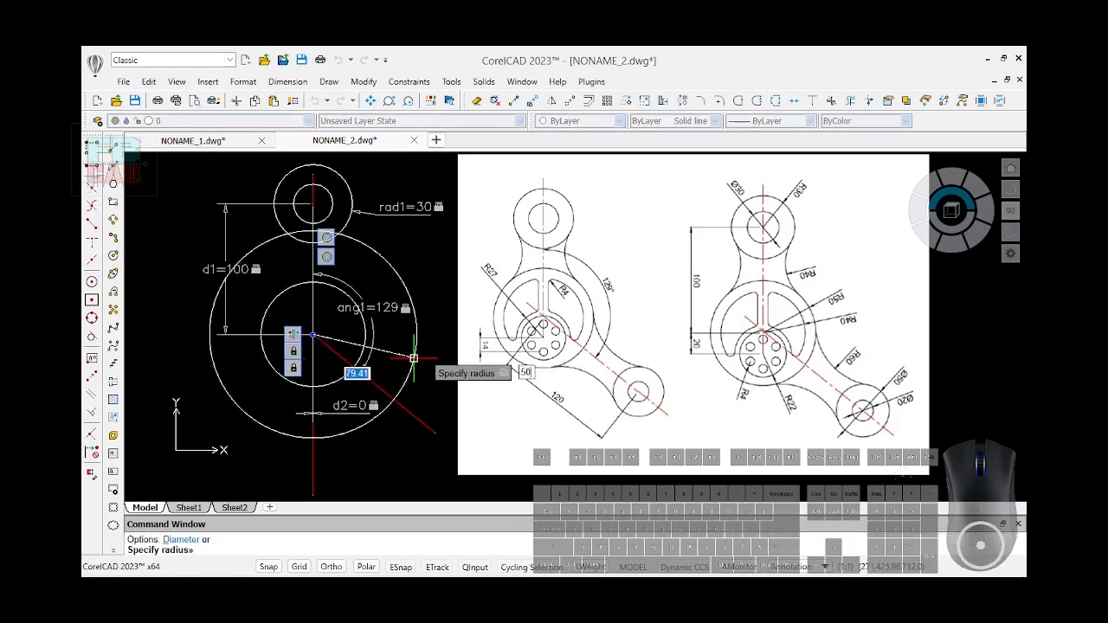
key("Return")
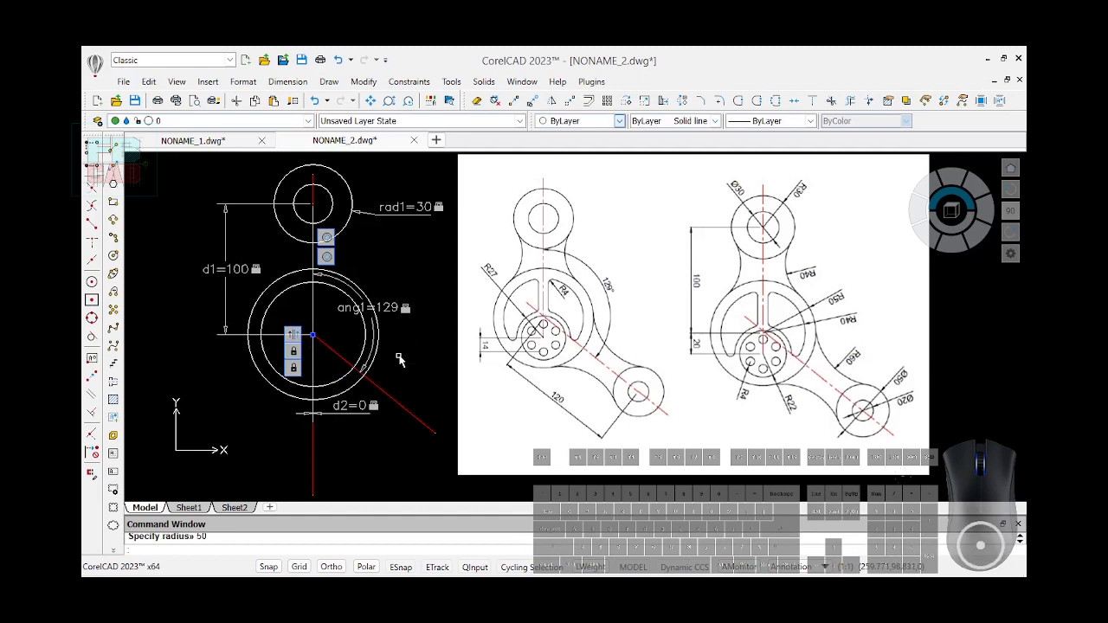
- Add a concentric constraint (GCCONCENTRIC) between the radius 40 and radius 50 circles
type("GCCOINCIDENT")
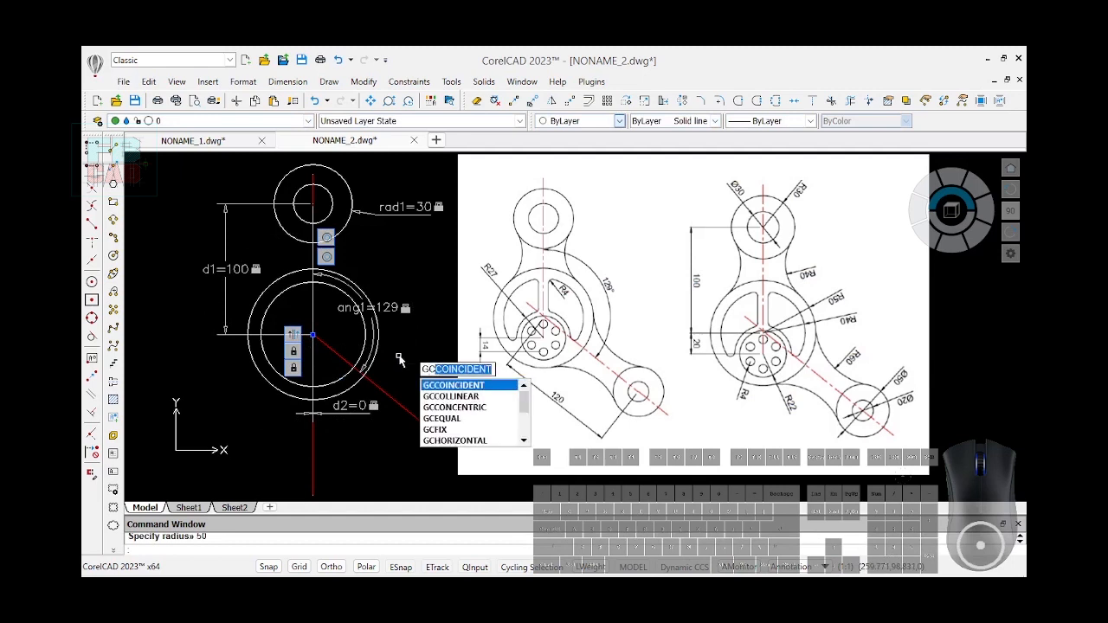
left_click(455, 407)
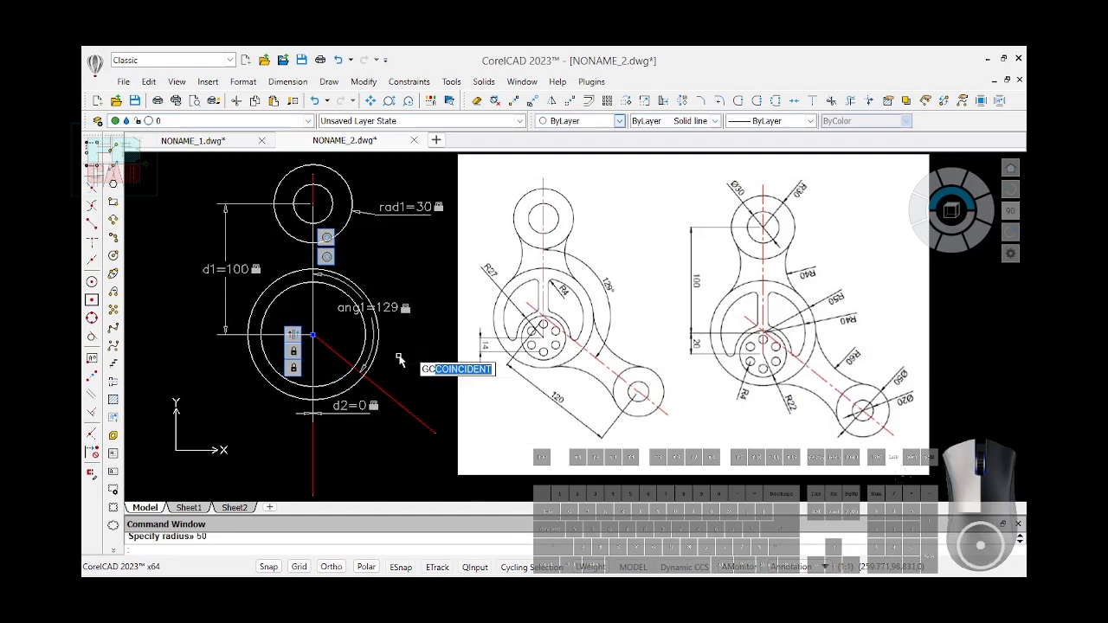
left_click(379, 346)
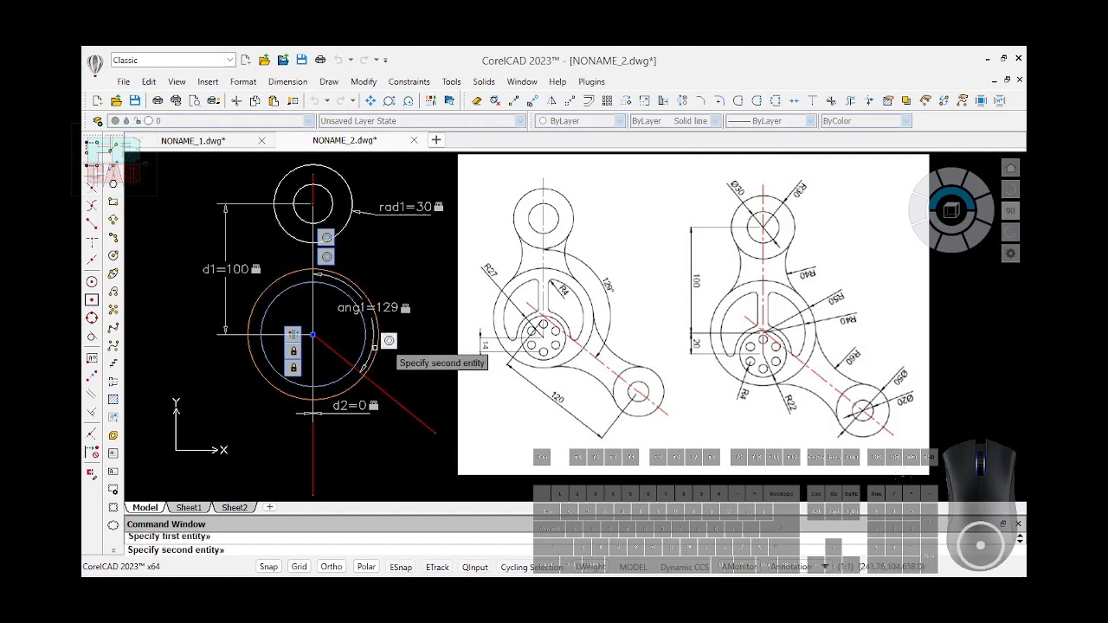
left_click(377, 348)
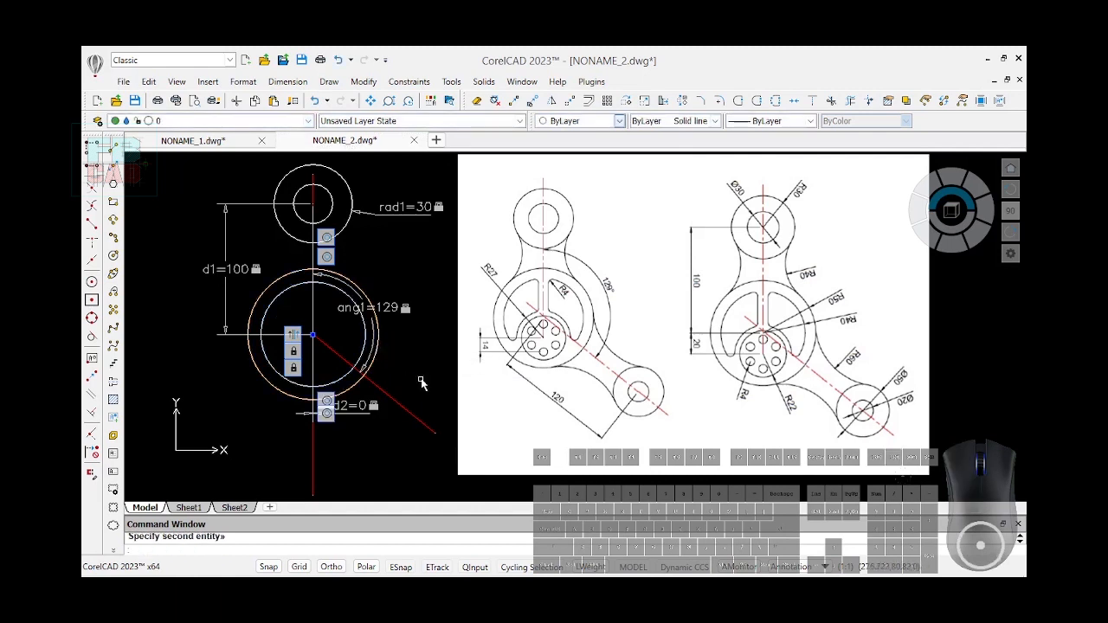
- Add a coincident constraint (GCCOINCIDENT) between the vertical red line's point at the junction and the centre of the two large circles
type("GCCOINCIDENT")
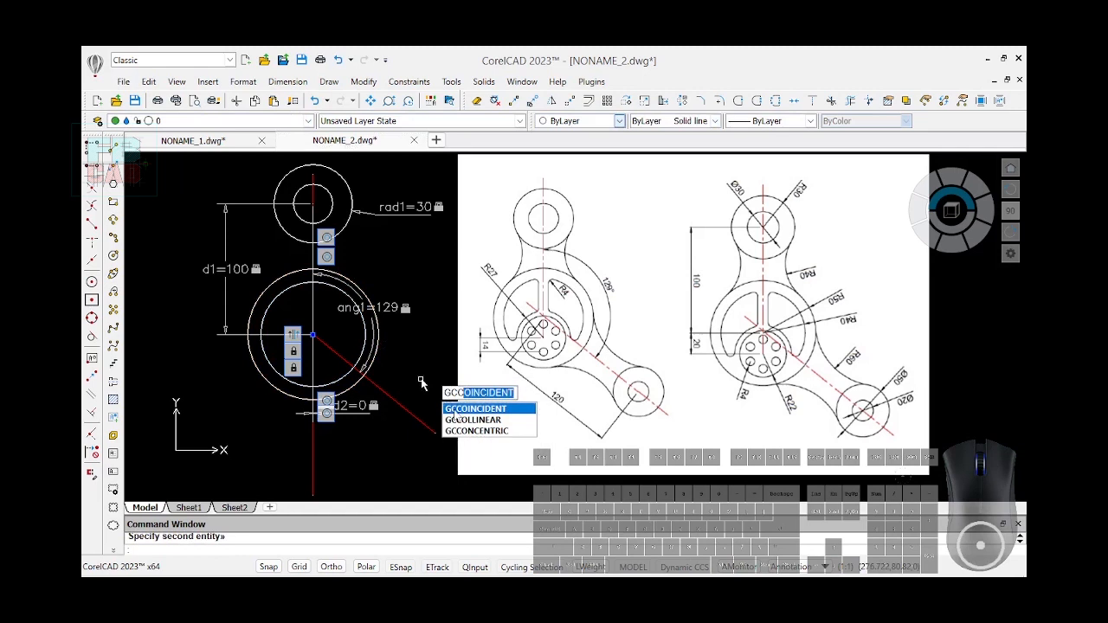
key("Return")
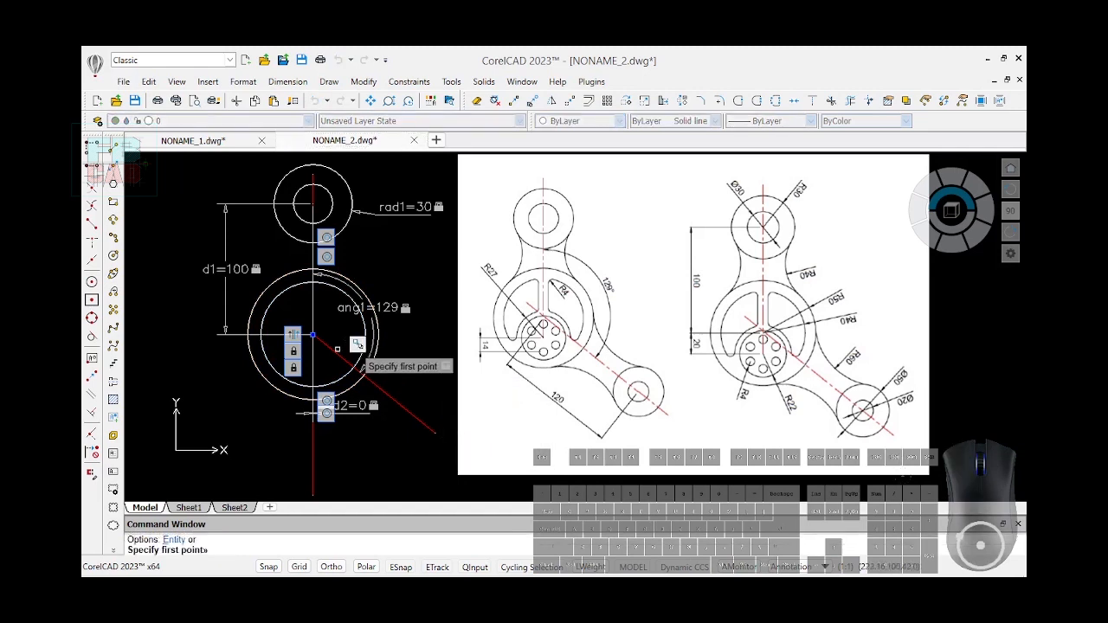
left_click(313, 326)
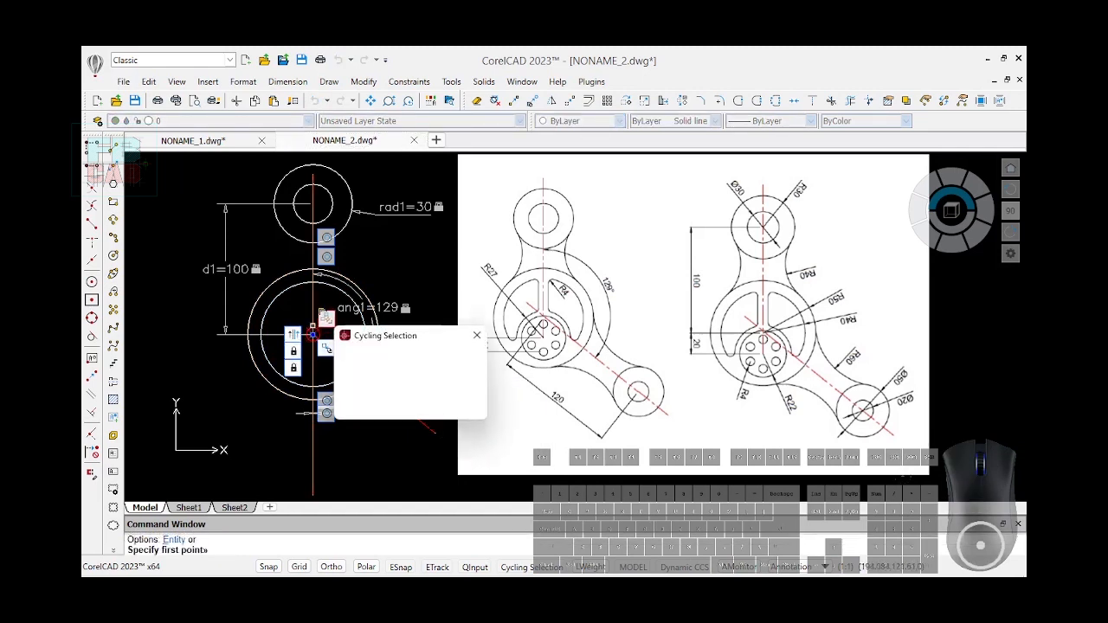
left_click(362, 357)
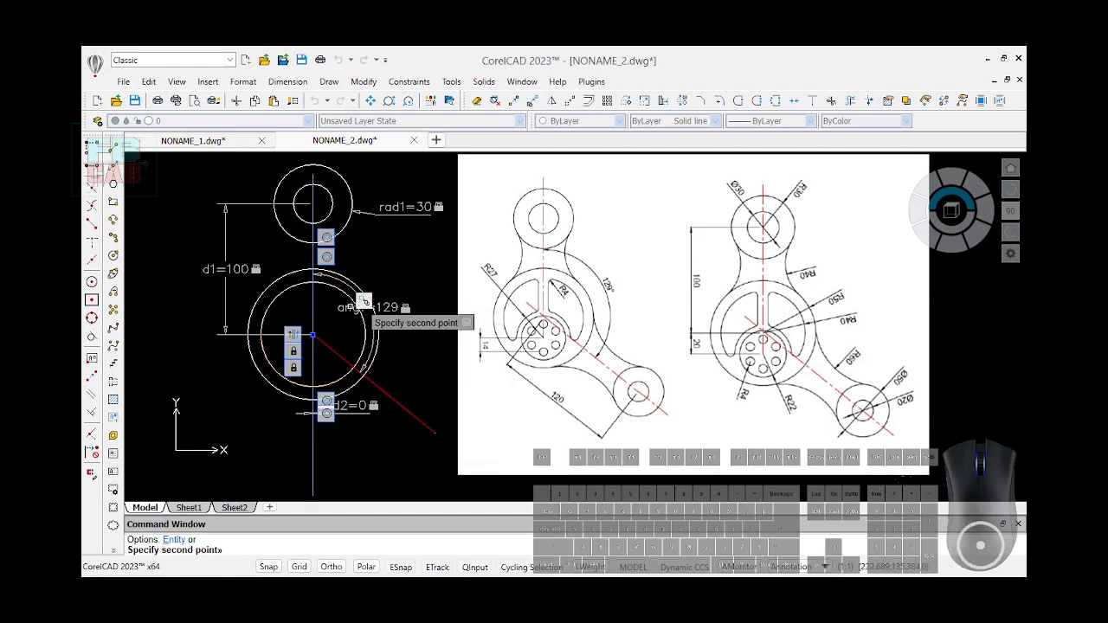
left_click(377, 341)
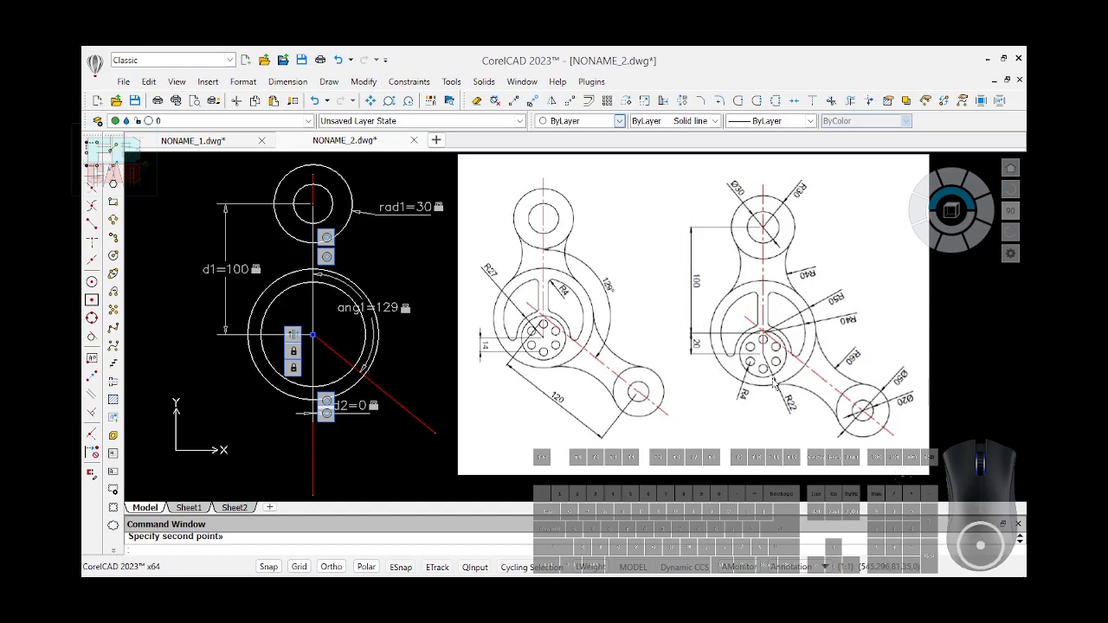
- Draw a circle of radius 27 inside the large circles, slightly below and left of their centre
scroll(774, 384, "up", 5)
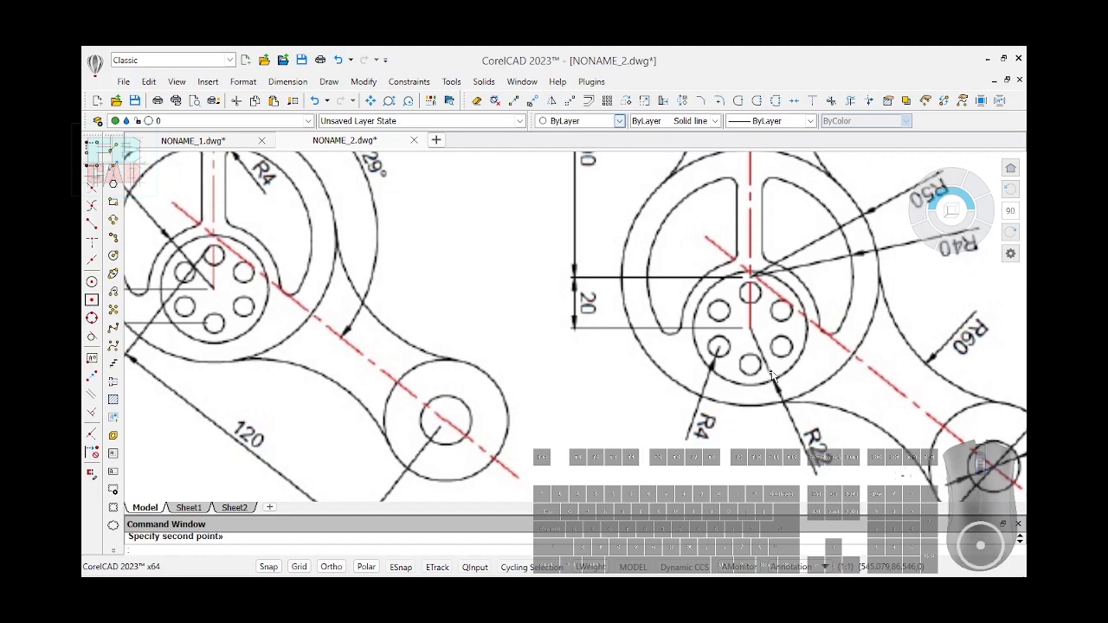
scroll(773, 377, "down", 2)
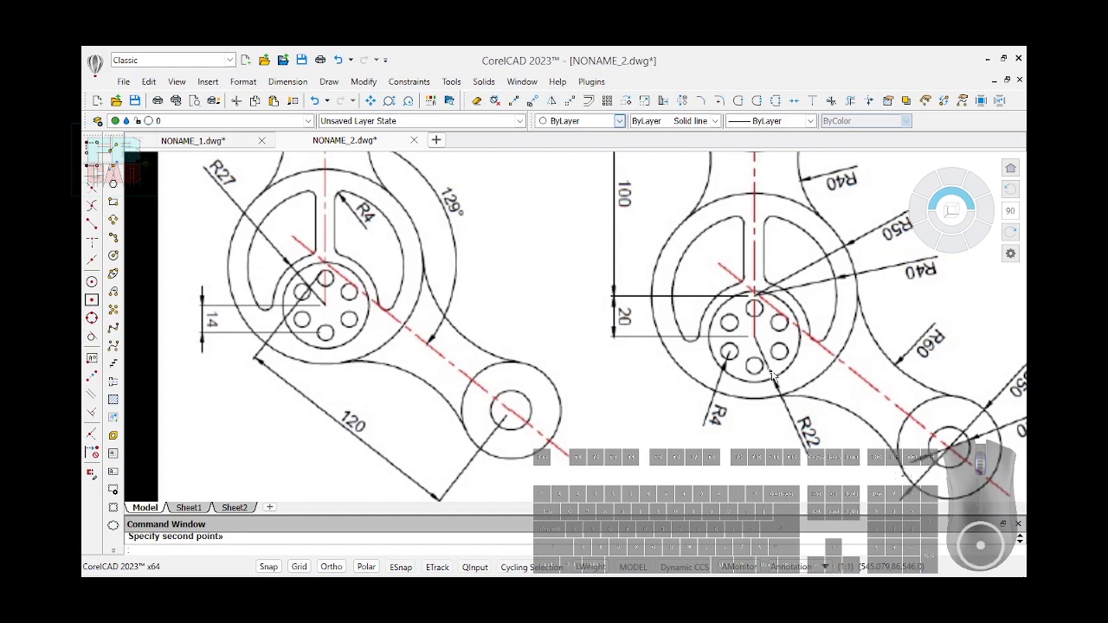
scroll(773, 376, "down", 1)
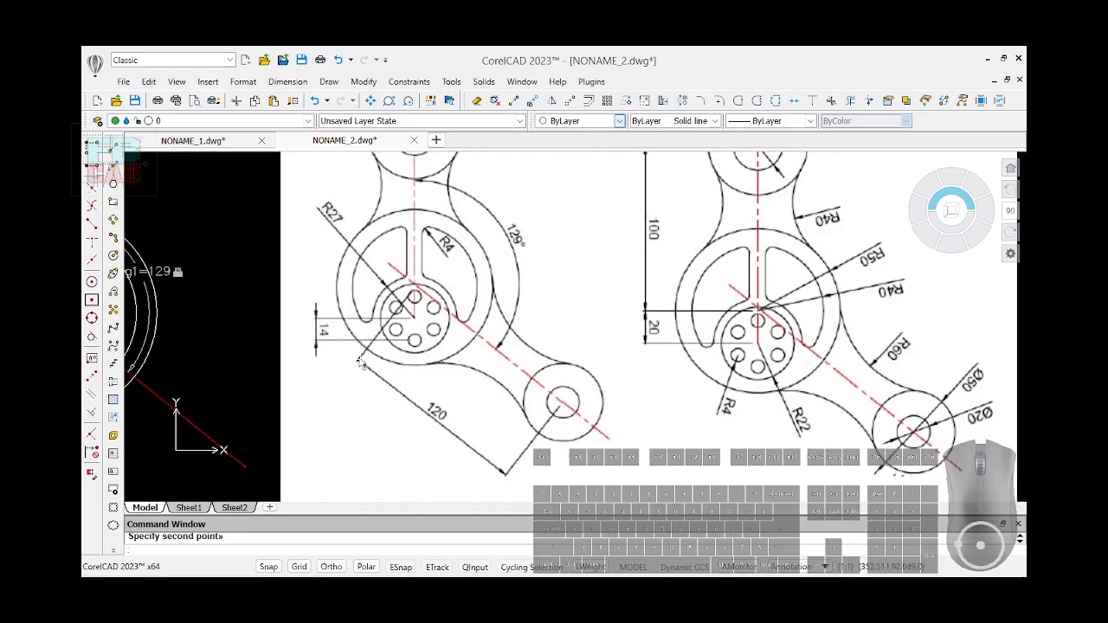
left_click(113, 257)
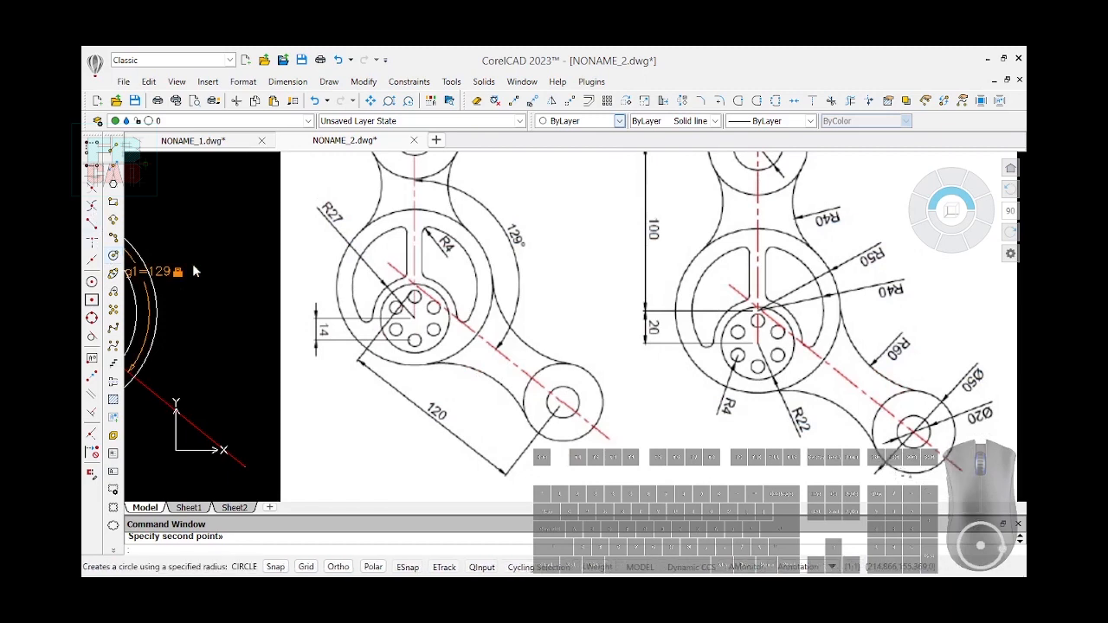
scroll(748, 305, "down", 1)
scroll(251, 390, "up", 2)
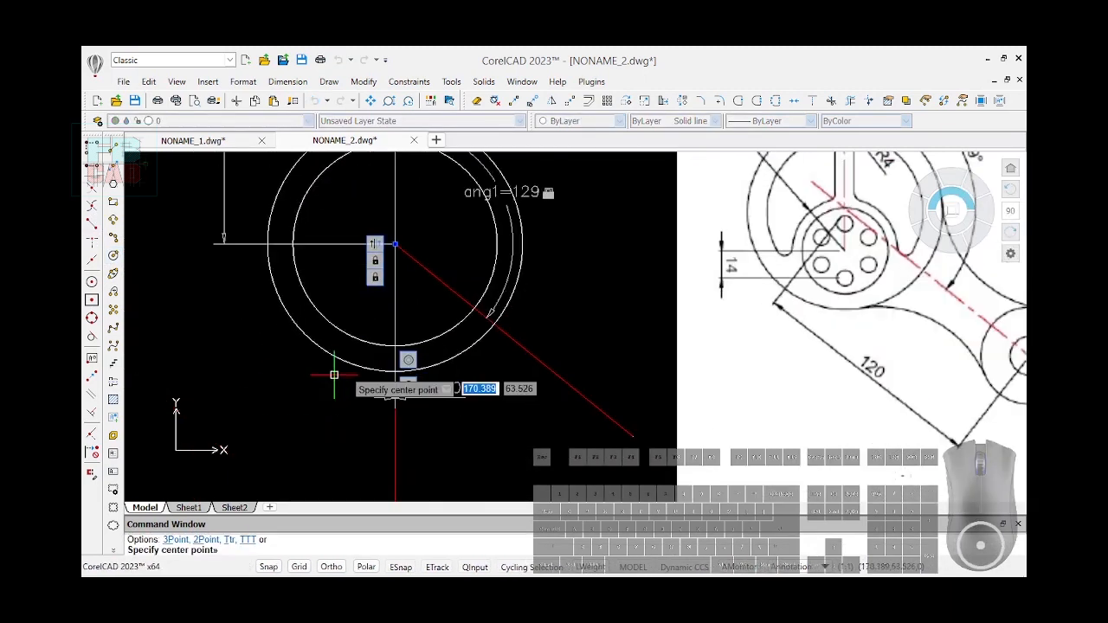
left_click(376, 314)
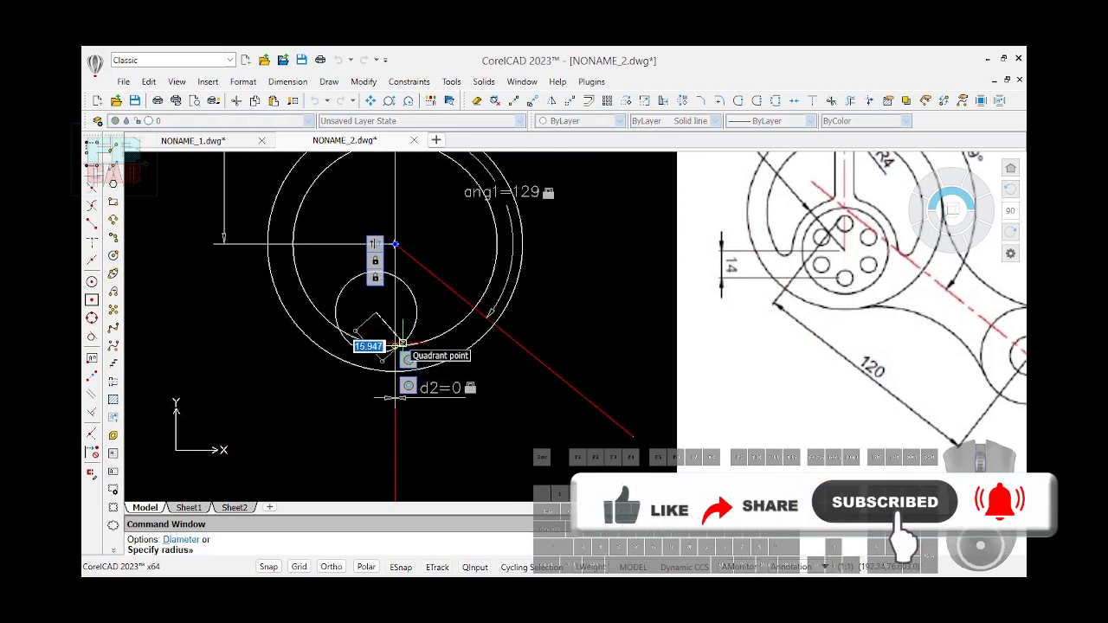
scroll(402, 343, "down", 1)
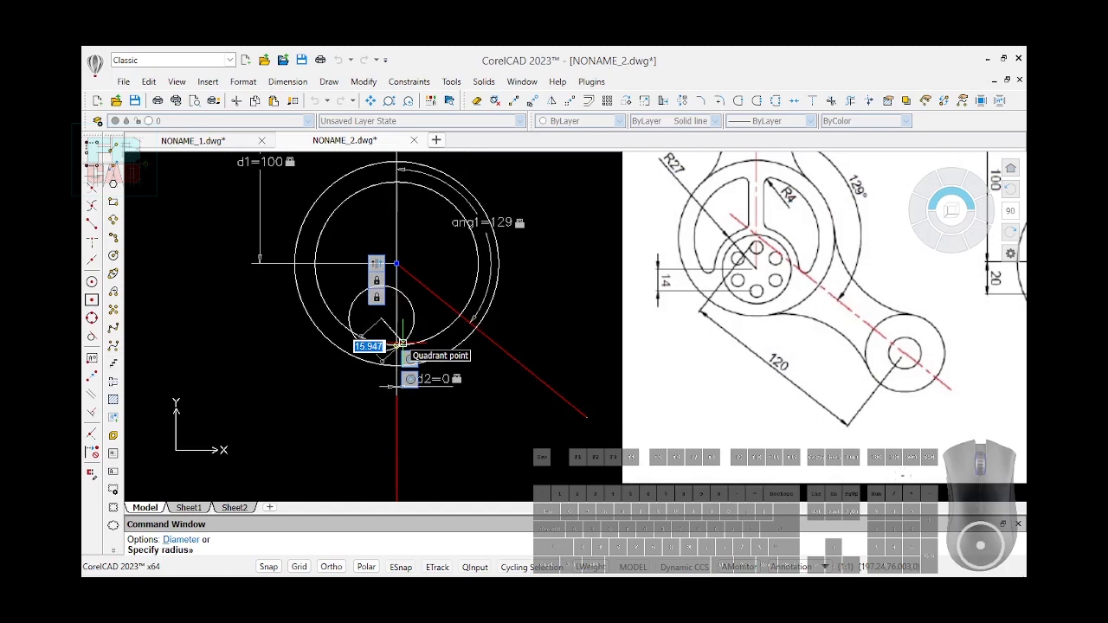
type("27")
key("Return")
scroll(305, 426, "down", 1)
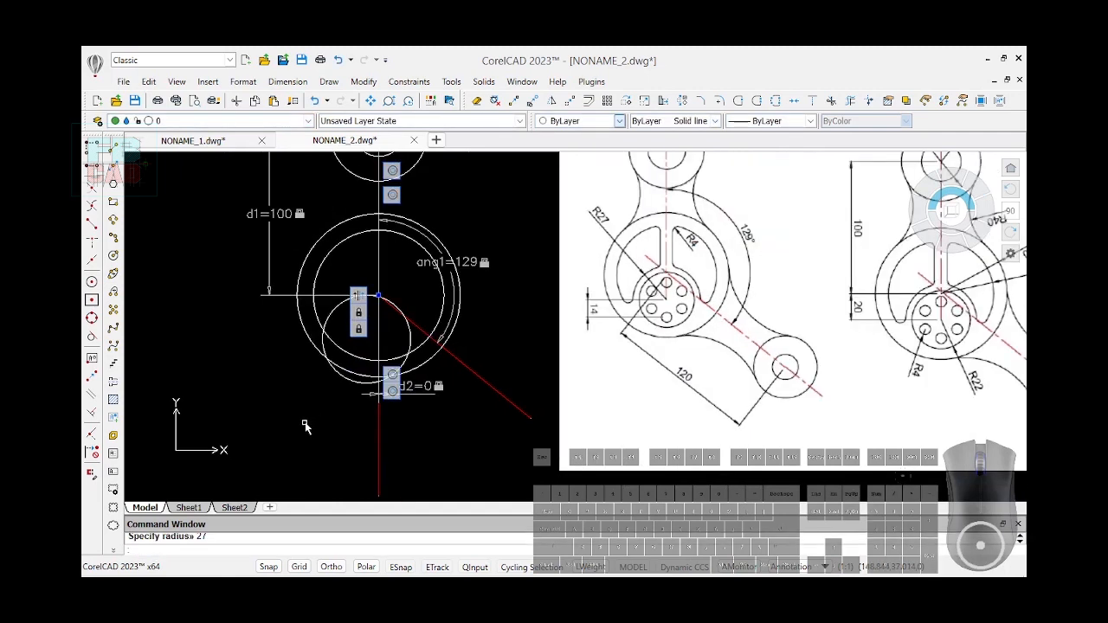
- Draw a circle of radius 22 outside the large circles, to their lower left
scroll(305, 426, "down", 1)
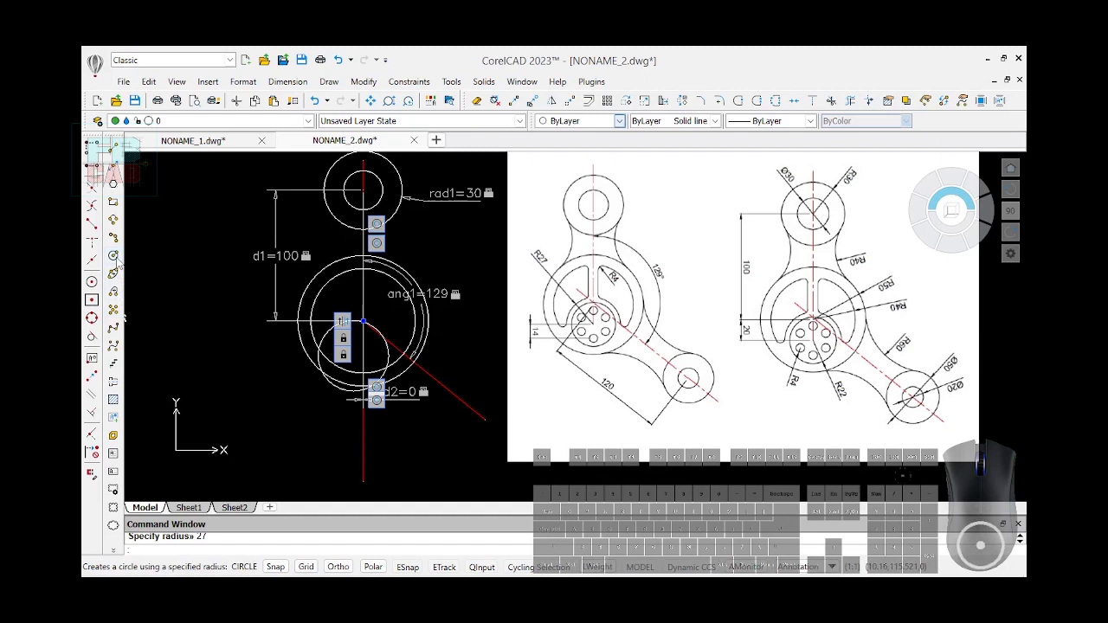
left_click(269, 371)
type("22")
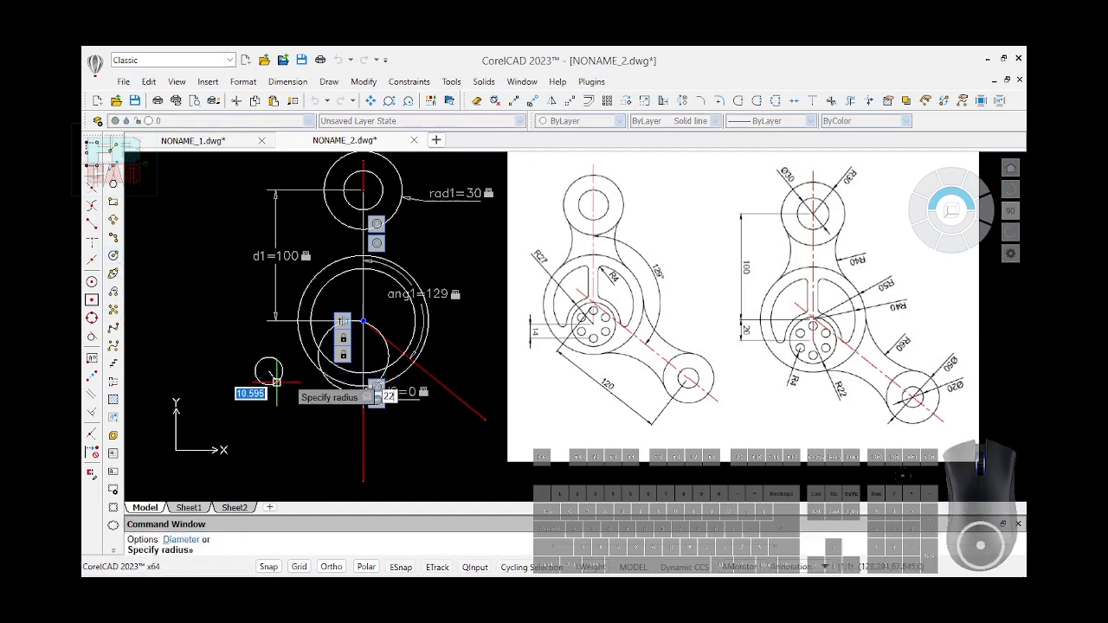
key("Return")
- Add radial dimensional constraints (DCRADIAL) of 22 and 27 to the two newly drawn circles
type("d")
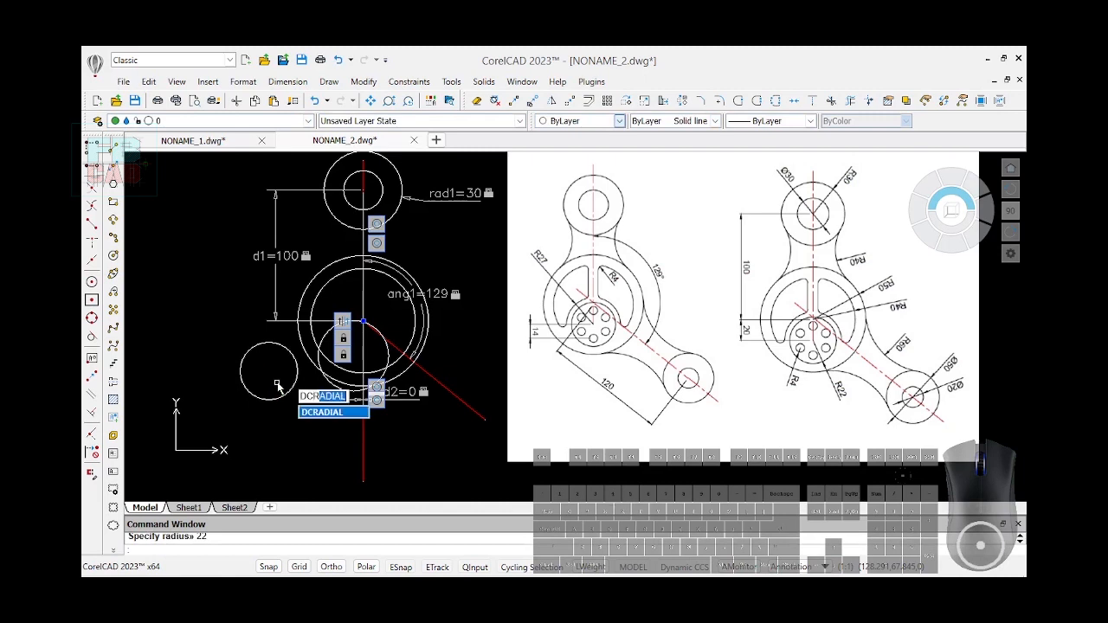
type("CR")
key("Return")
left_click(288, 391)
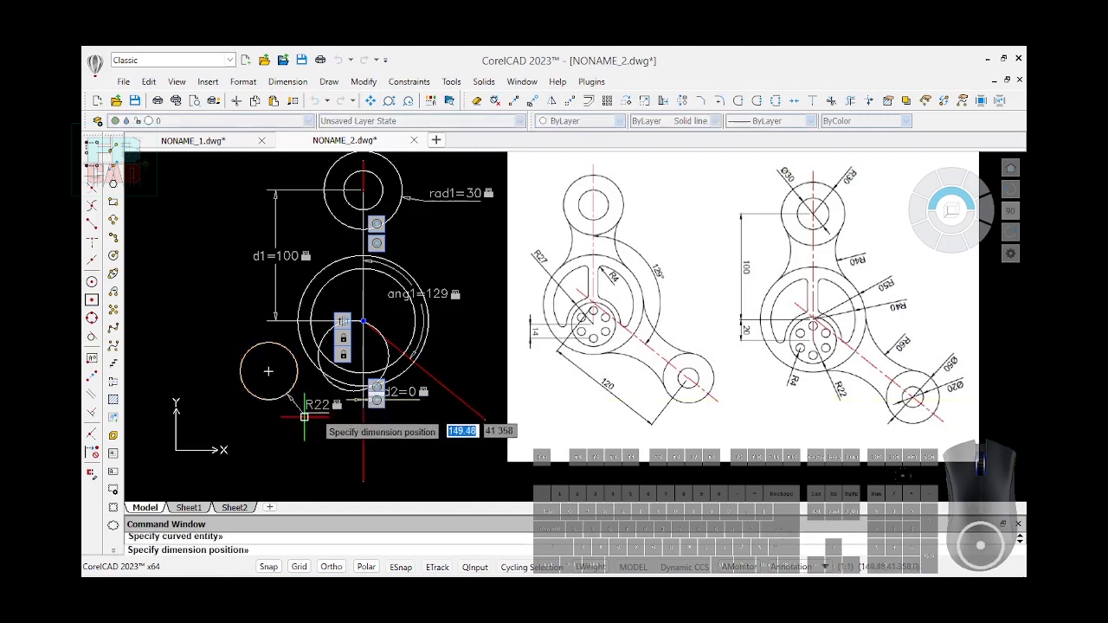
left_click(305, 416)
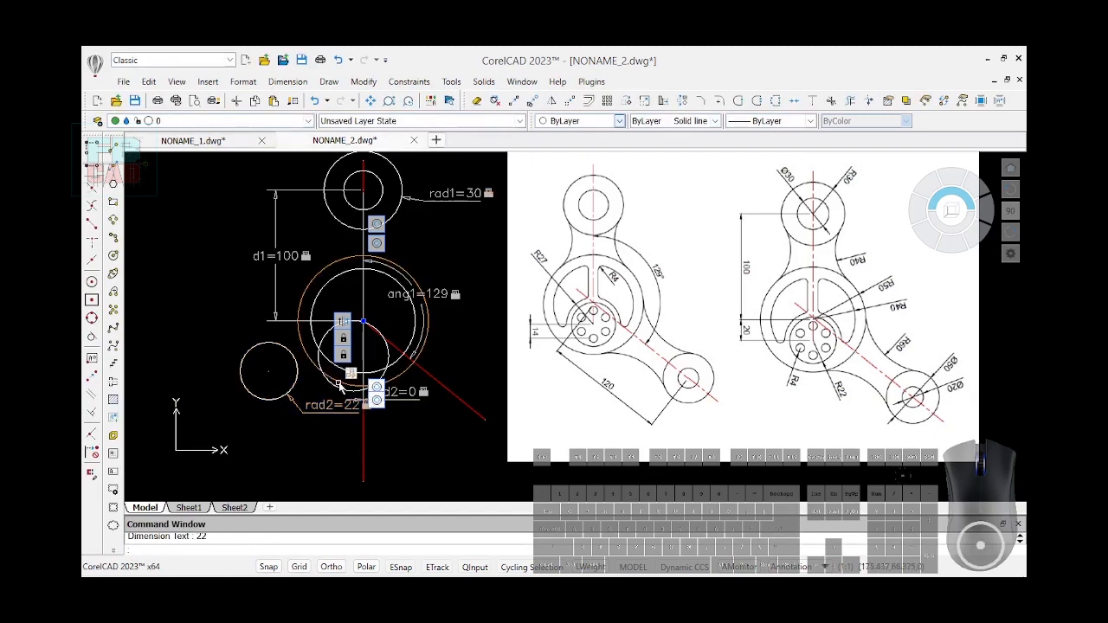
key("Return")
left_click(336, 387)
left_click(318, 400)
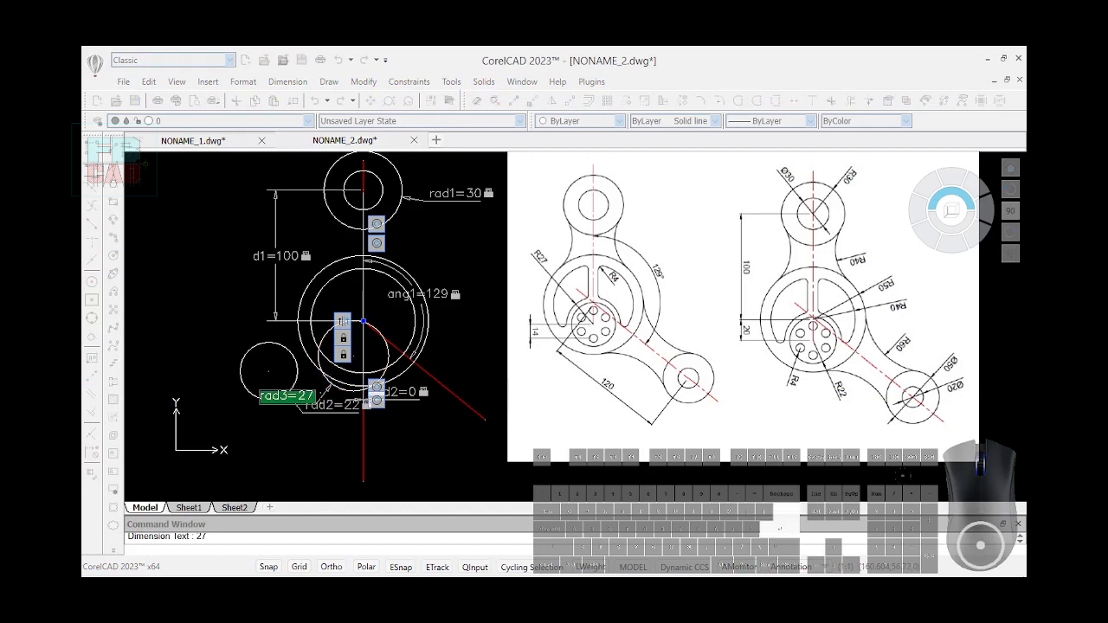
- Add a concentric constraint (GCCONCENTRIC) between the radius 27 and radius 22 circles so the smaller one moves inside
type("GCCOINCIDENT")
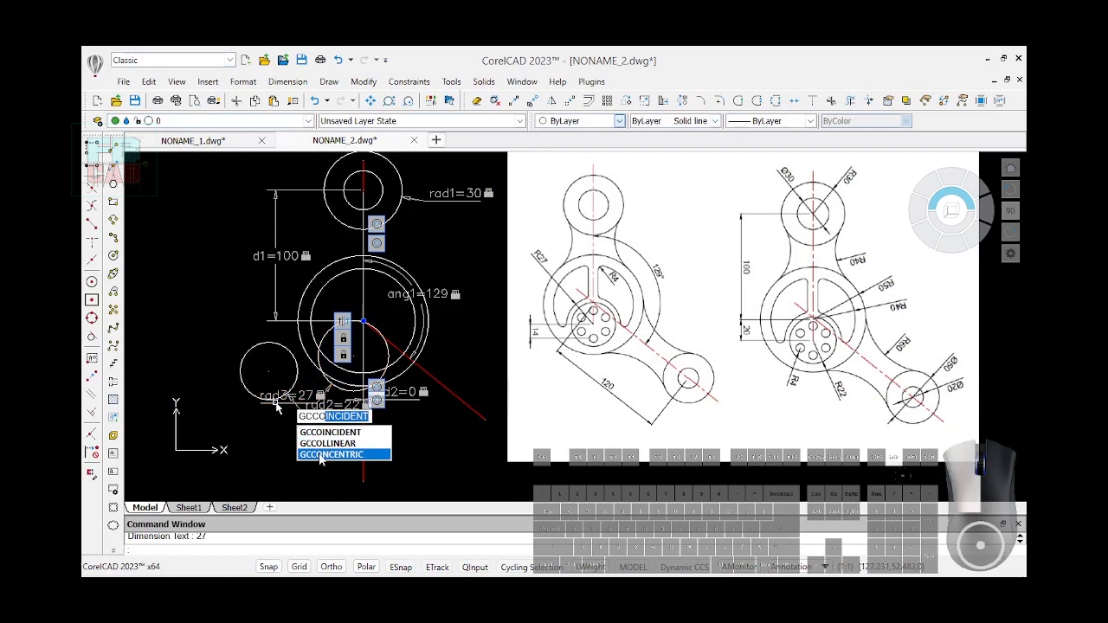
left_click(332, 454)
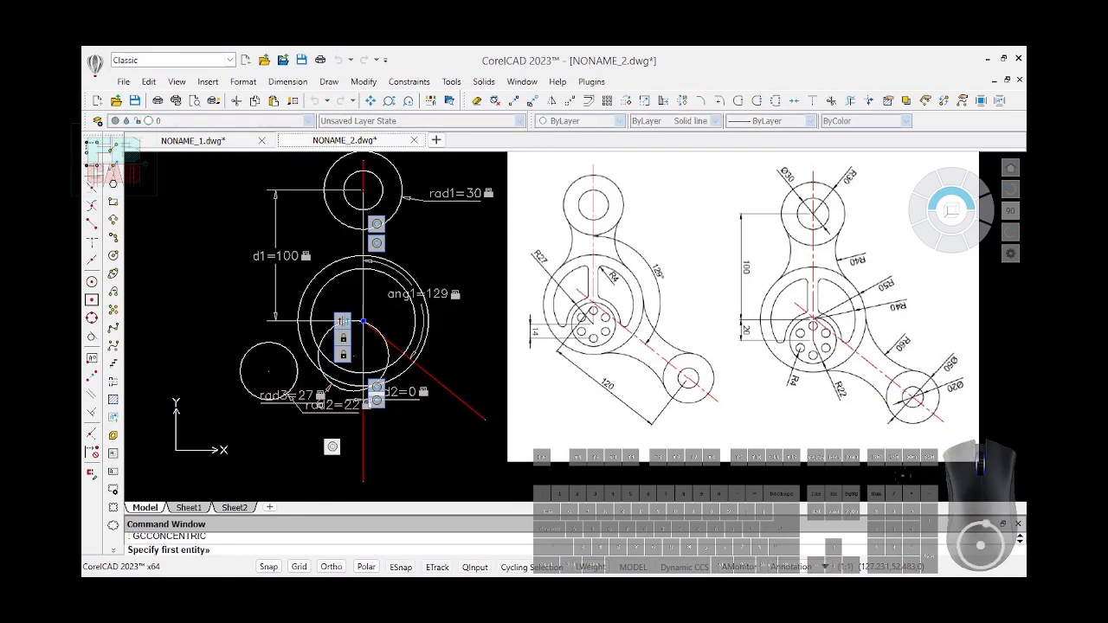
left_click(321, 363)
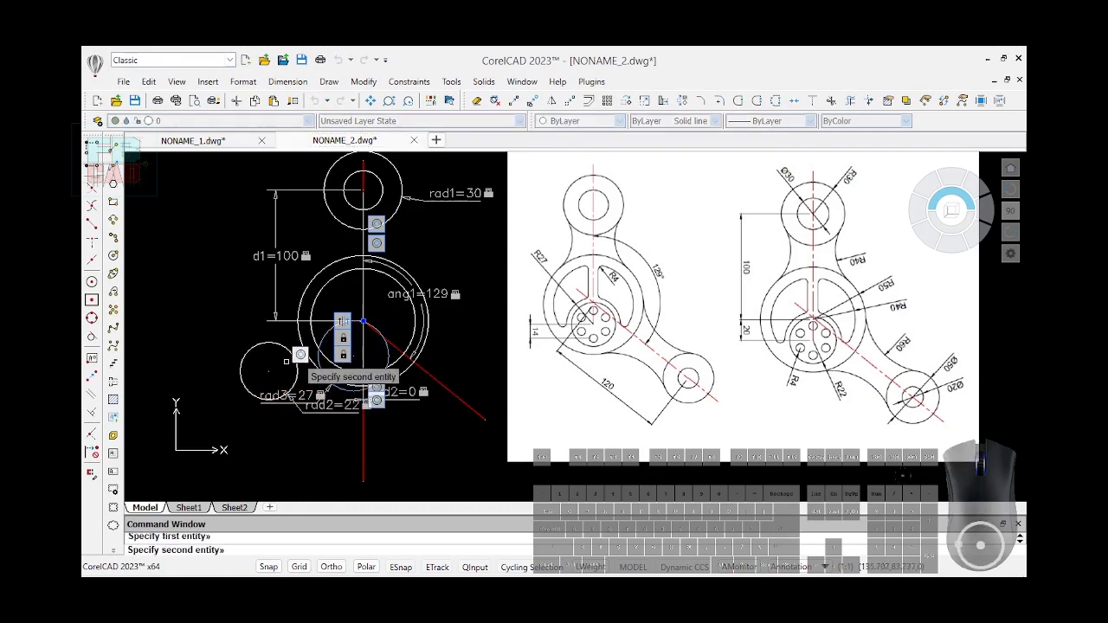
left_click(293, 368)
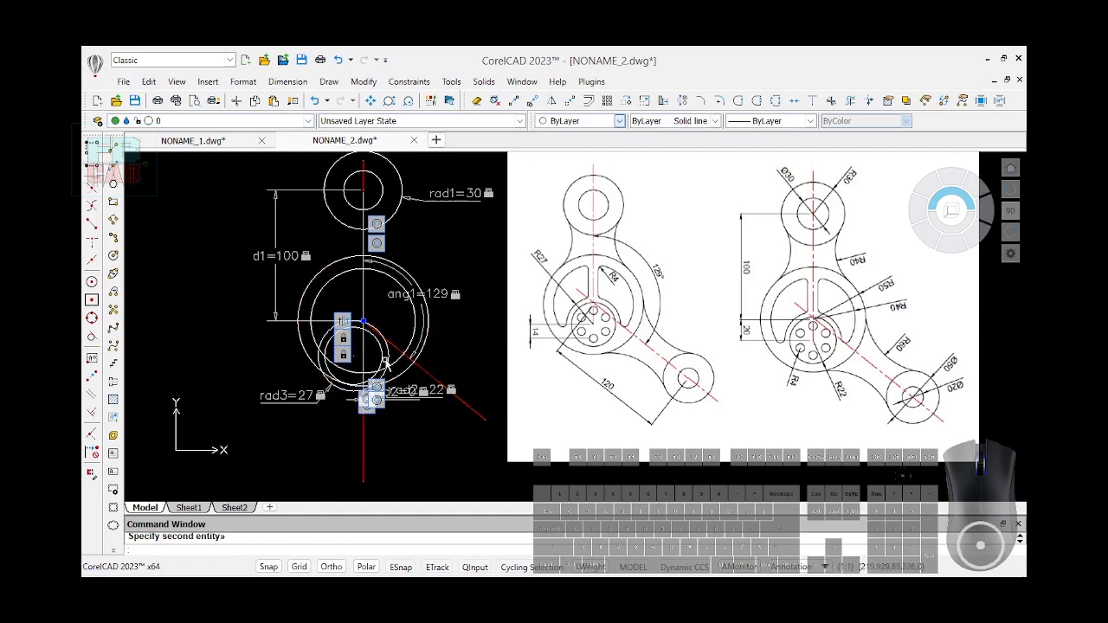
- Add a vertical linear dimensional constraint of 20 between the large circles' centre and the centre of the radius 27 and 22 circles
scroll(385, 363, "up", 2)
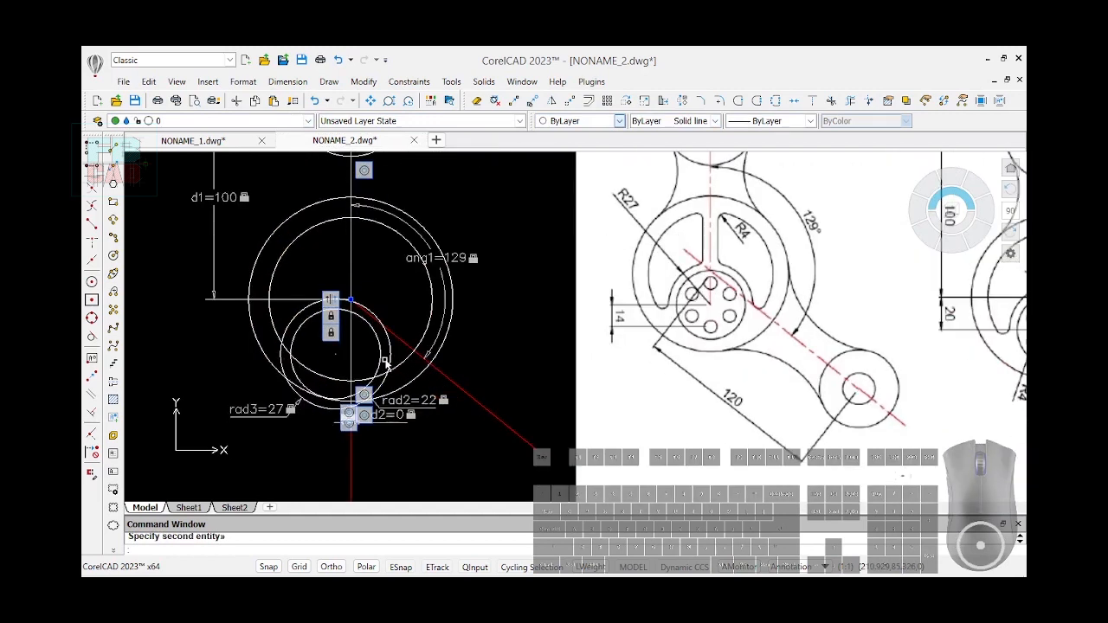
type("DCL")
key("Return")
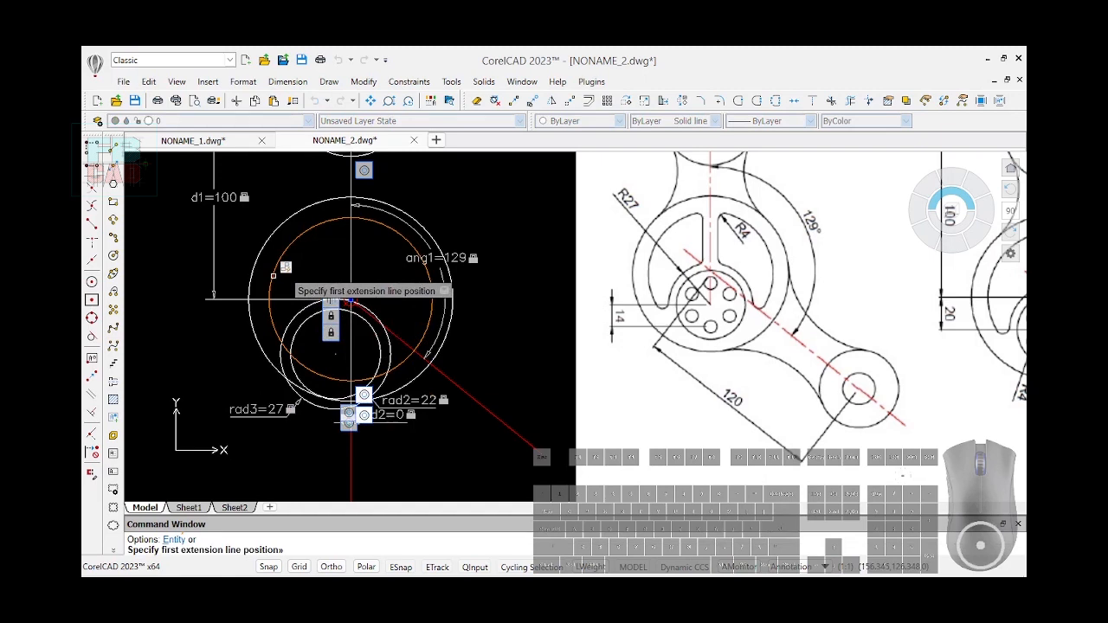
scroll(274, 275, "down", 3)
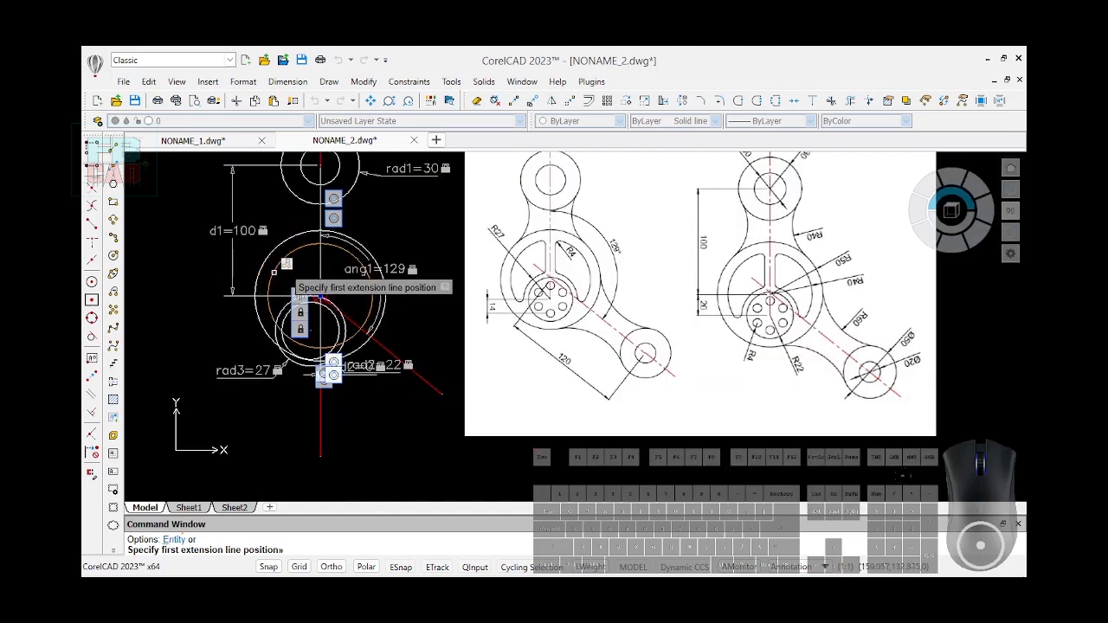
left_click(274, 272)
left_click(324, 374)
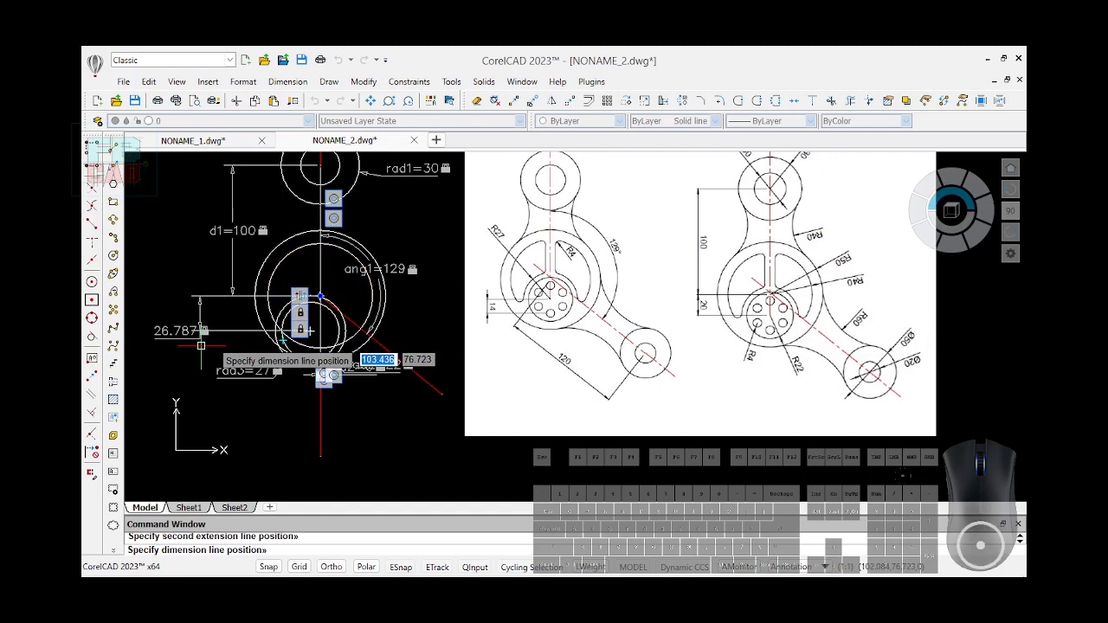
type("20")
key("Return")
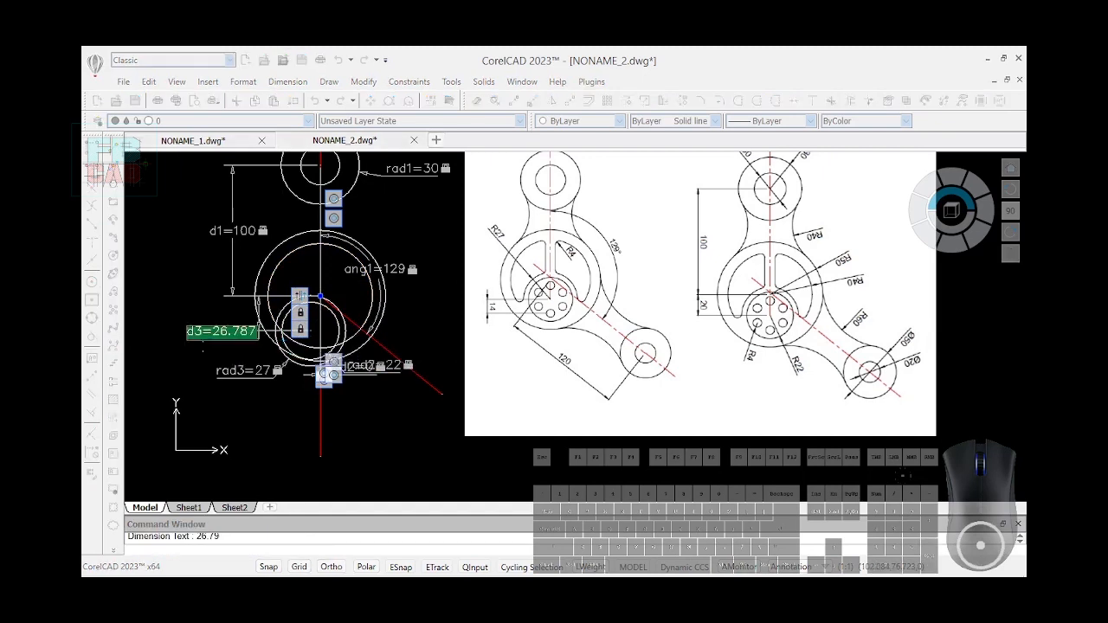
type("20")
key("Return")
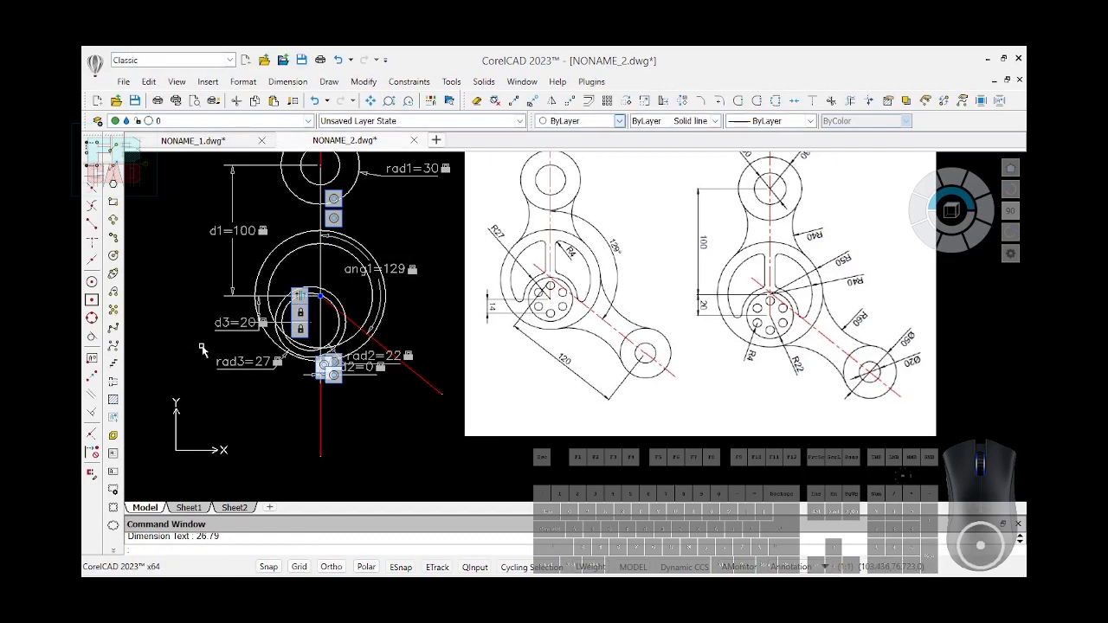
- Add a horizontal linear dimensional constraint of 0 between the radius 22 circle's centre and the vertical red line at the junction
scroll(230, 336, "up", 2)
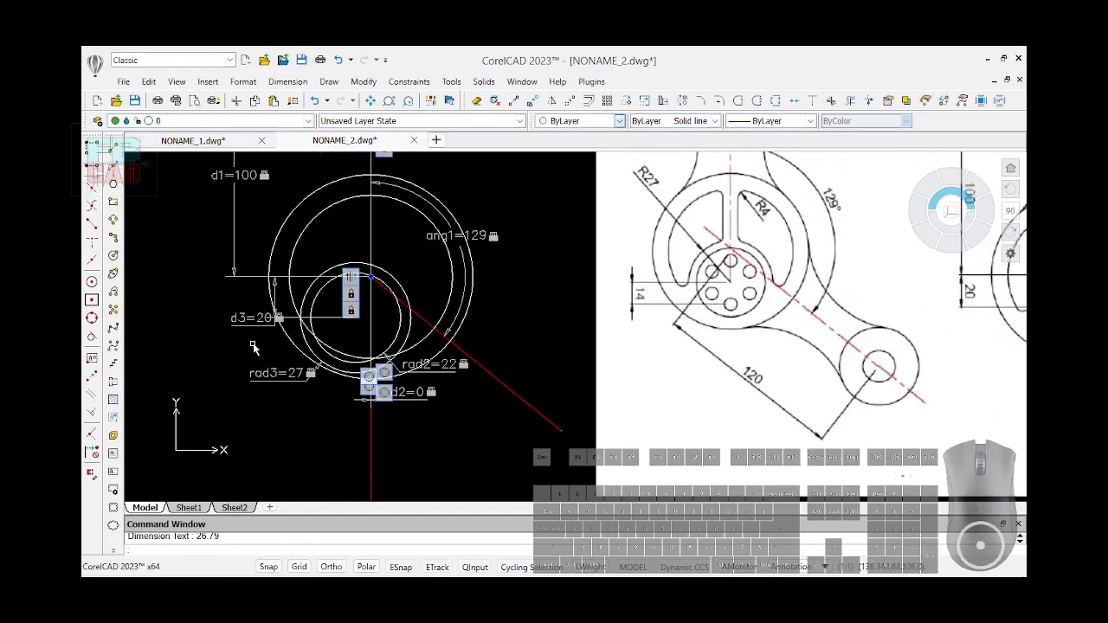
type("DCL")
key("Return")
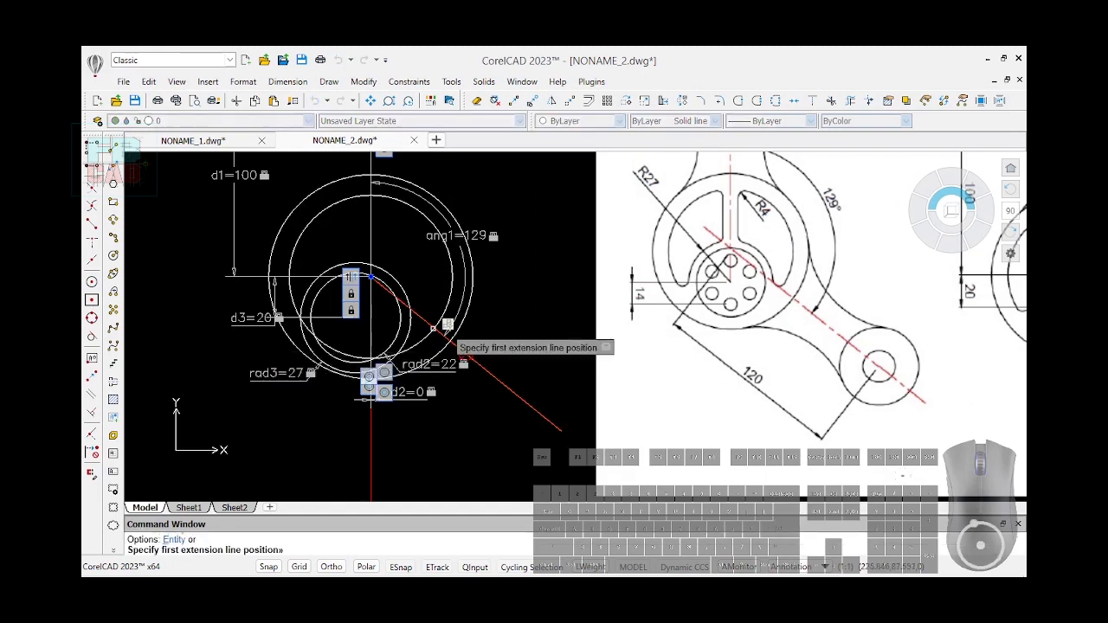
left_click(402, 311)
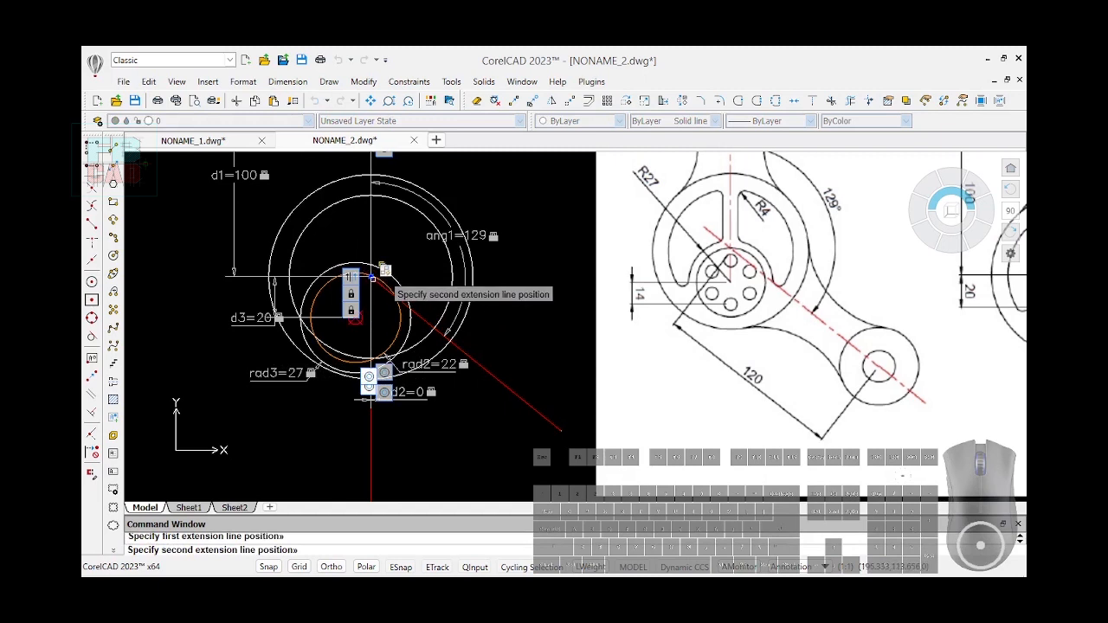
left_click(371, 277)
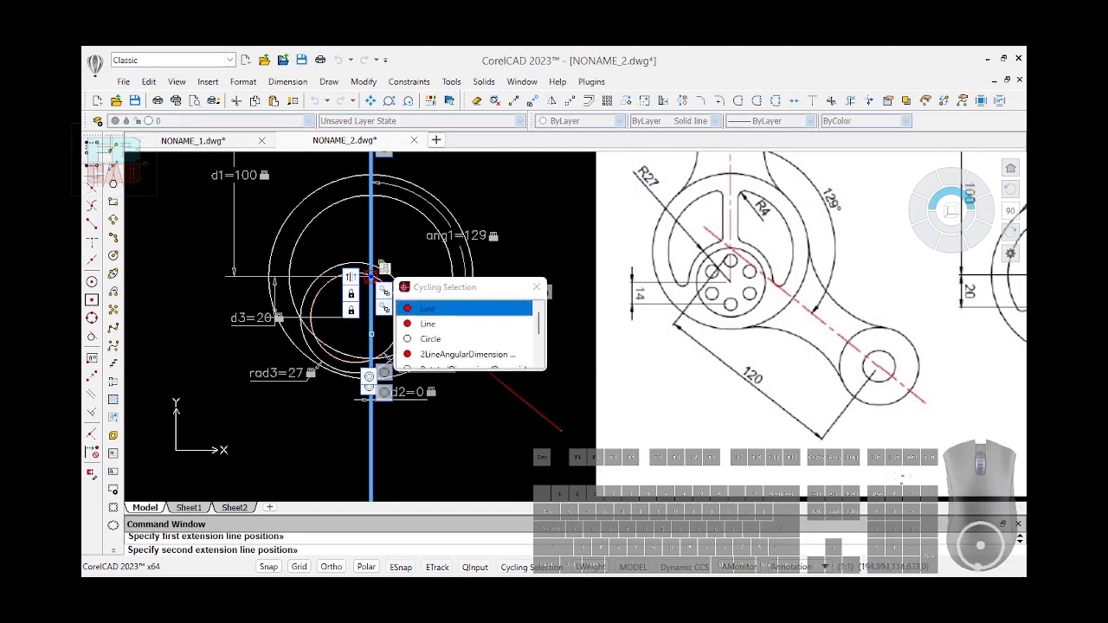
left_click(435, 308)
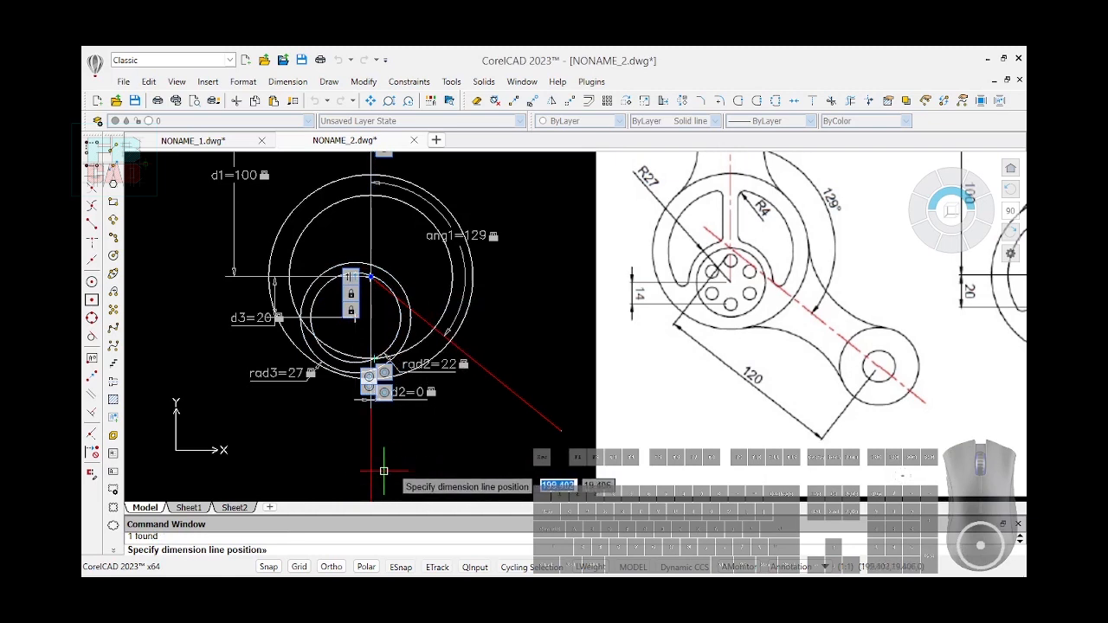
left_click(375, 472)
type("0")
key("Return")
scroll(381, 467, "down", 3)
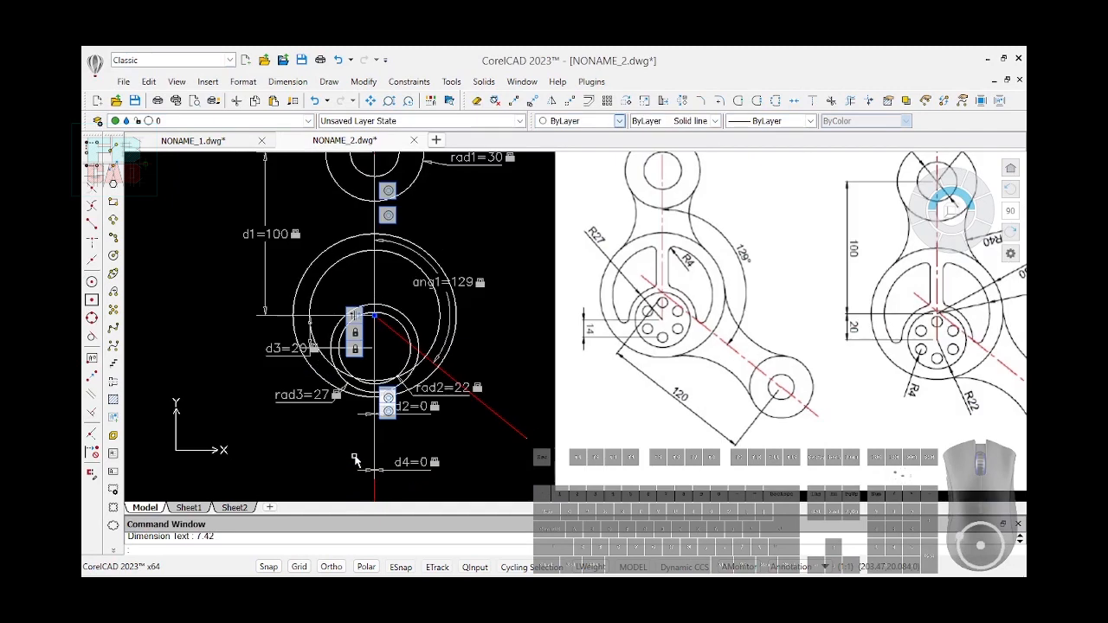
- Hide all geometric constraint icons and all dynamic dimensions in the drawing
scroll(354, 460, "up", 2)
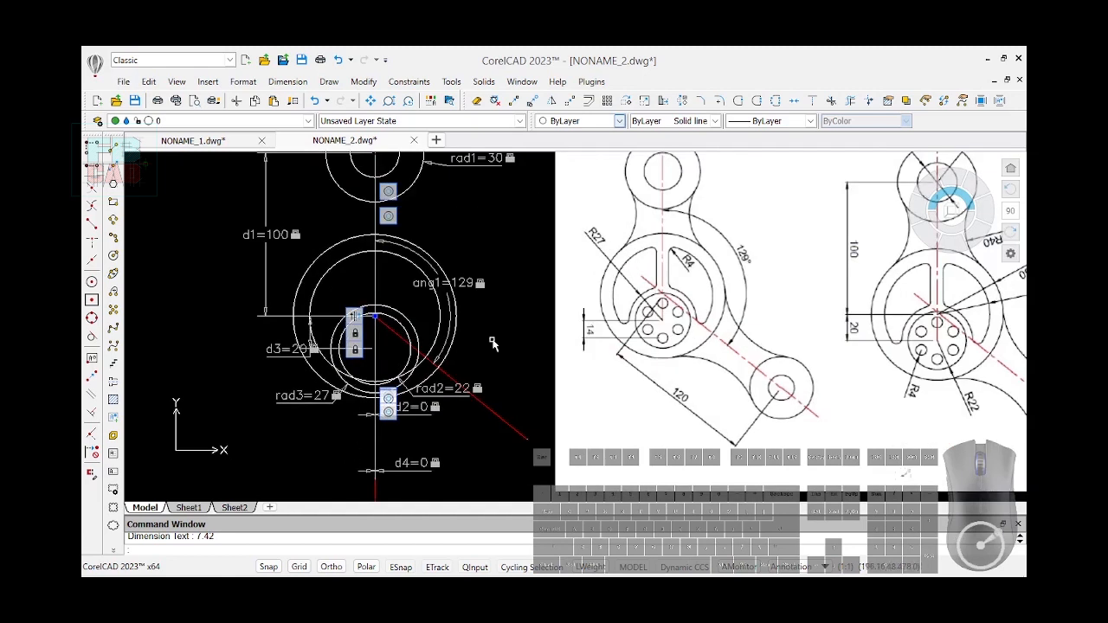
left_click(423, 84)
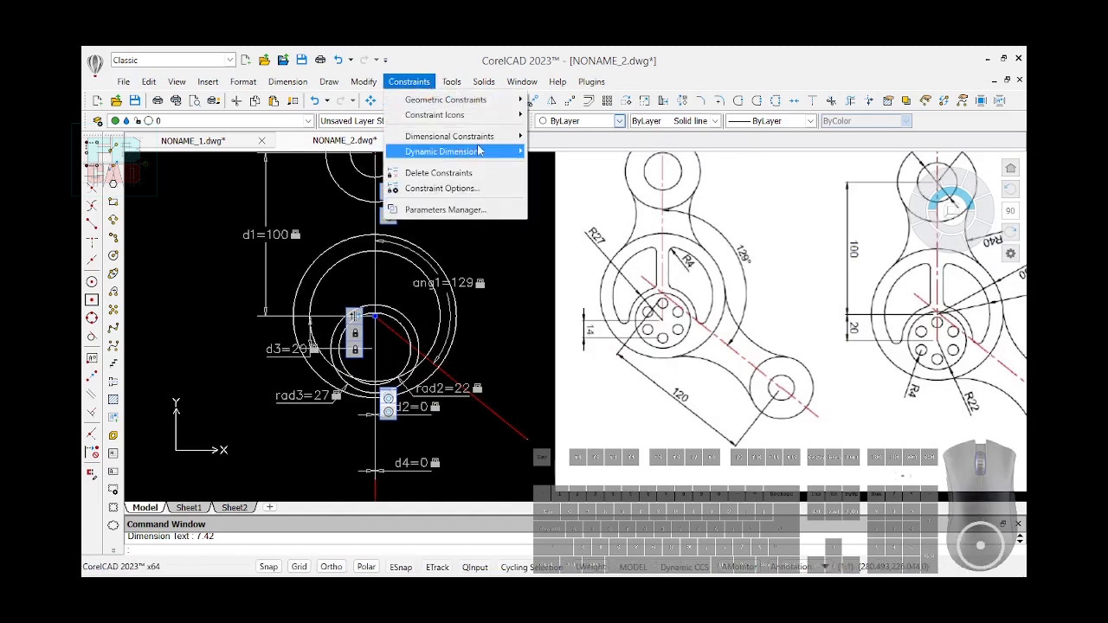
mouse_move(503, 120)
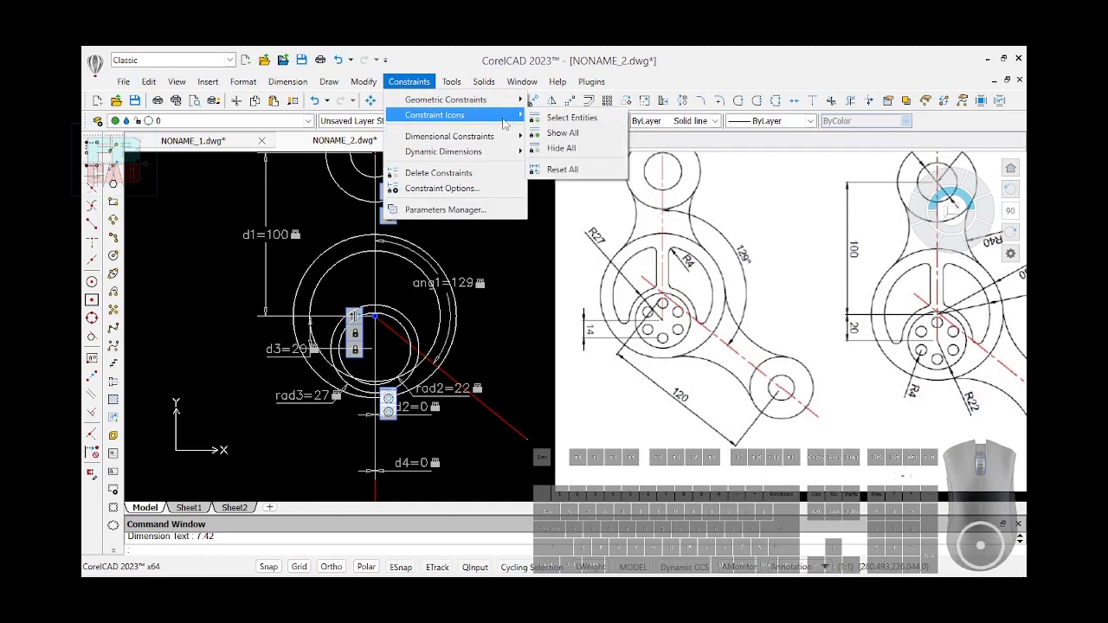
left_click(561, 148)
left_click(409, 82)
mouse_move(480, 163)
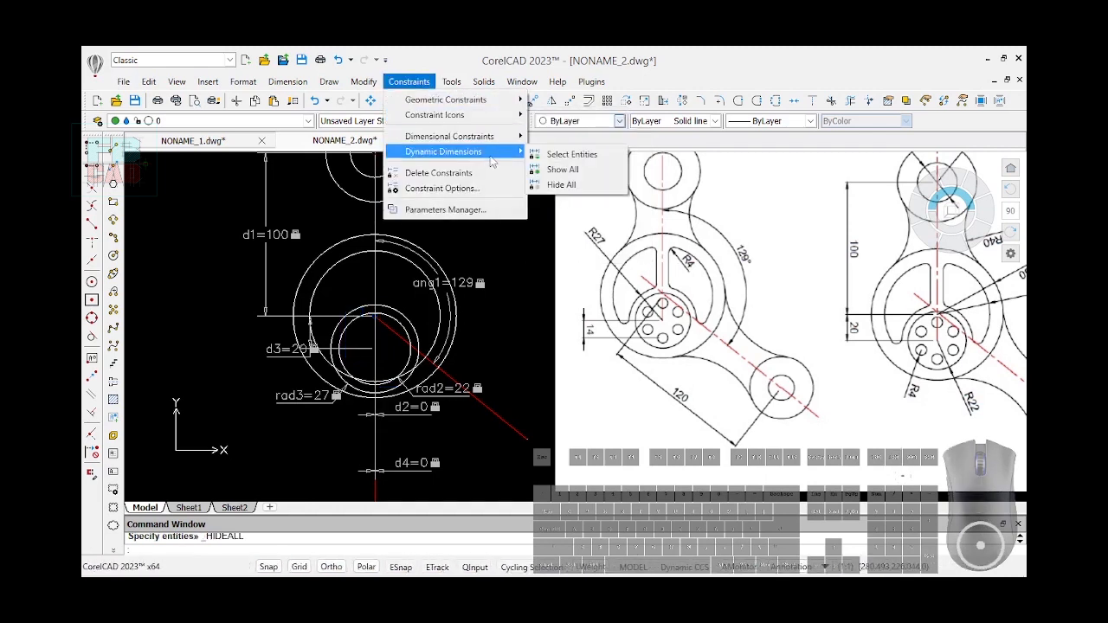
left_click(554, 182)
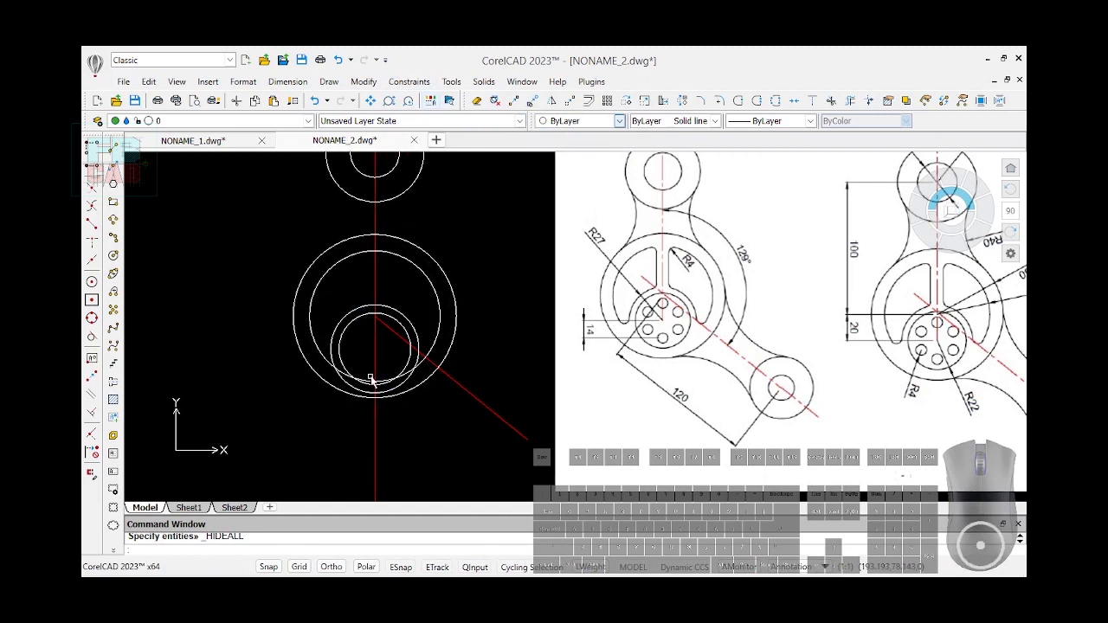
scroll(305, 381, "down", 1)
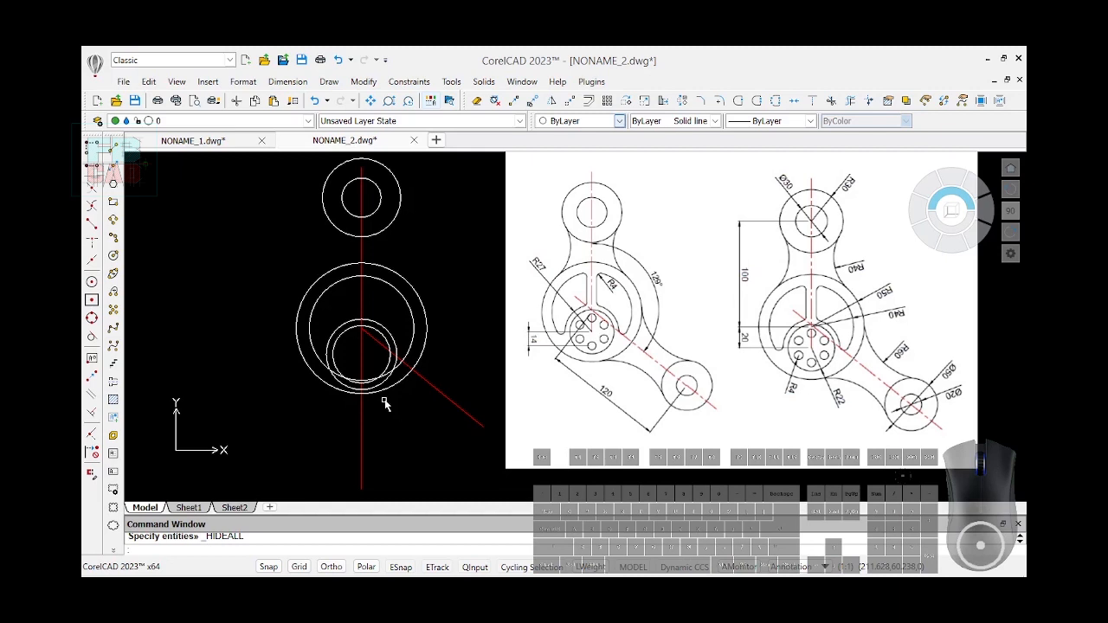
scroll(866, 363, "up", 3)
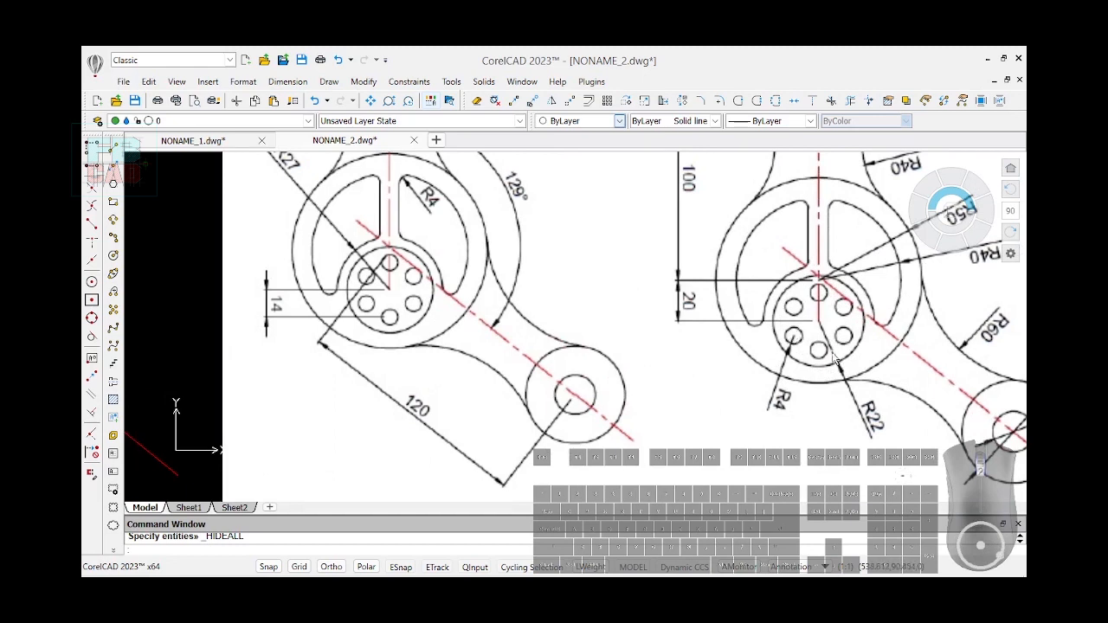
scroll(793, 338, "down", 2)
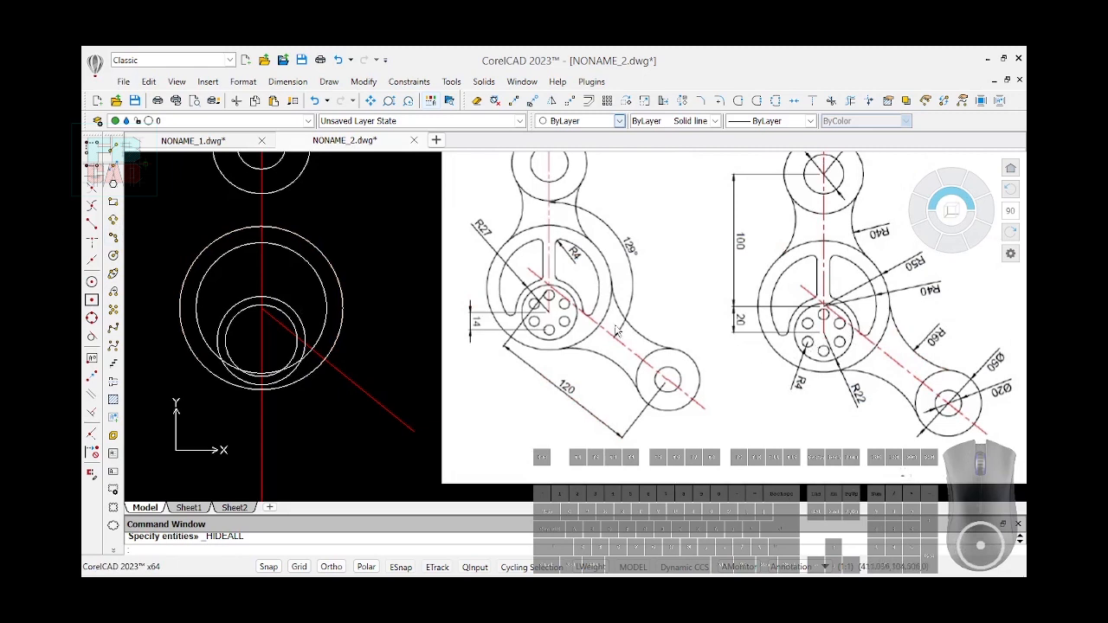
scroll(625, 332, "up", 3)
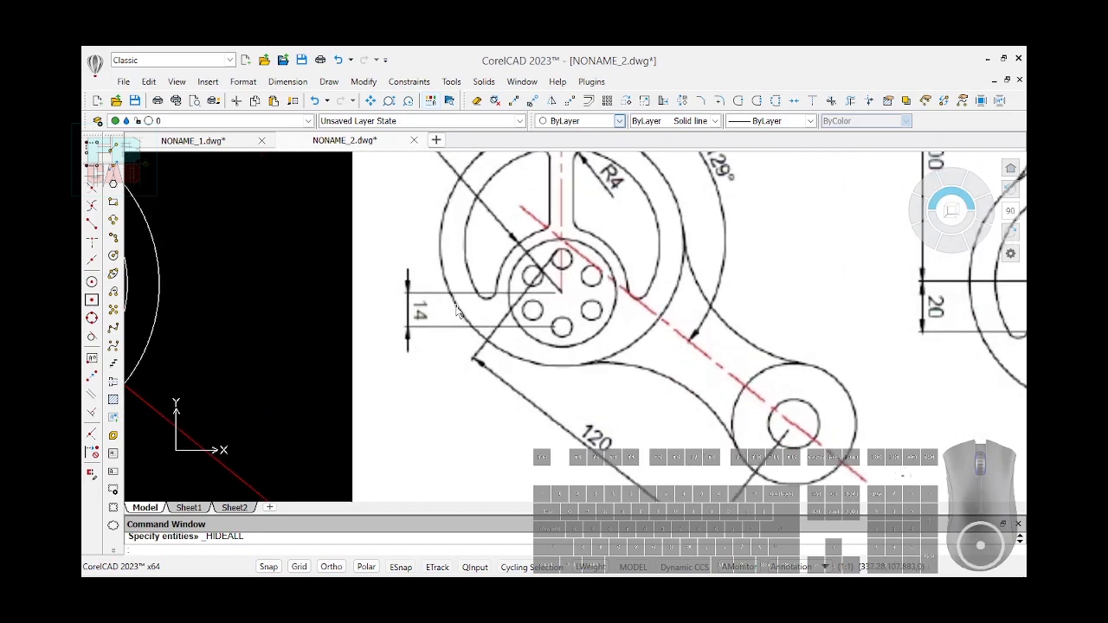
scroll(687, 308, "down", 3)
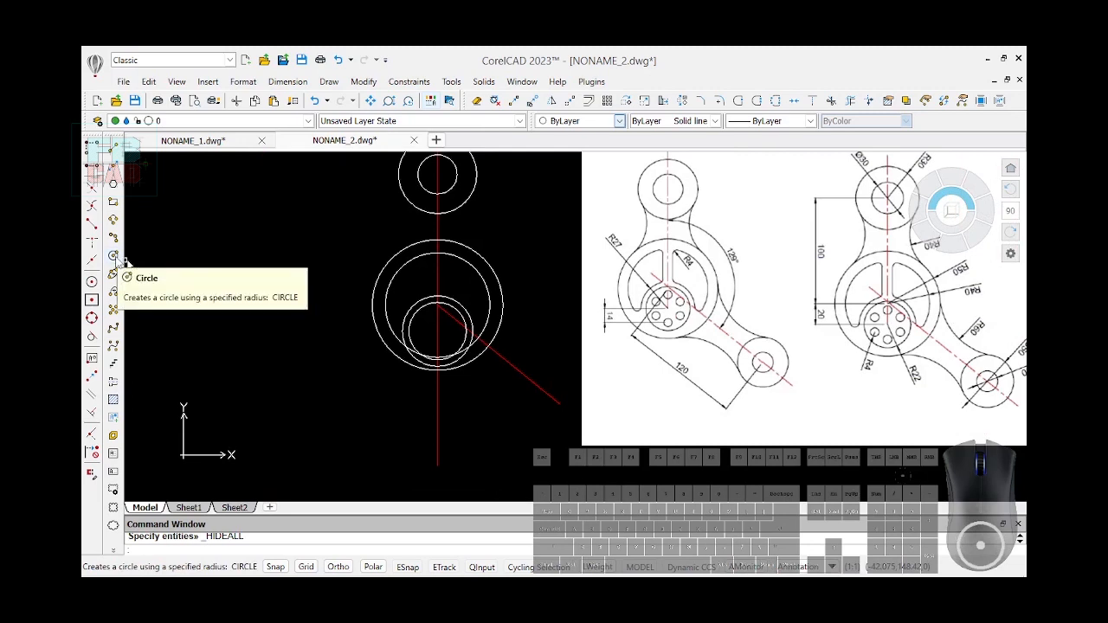
left_click(118, 258)
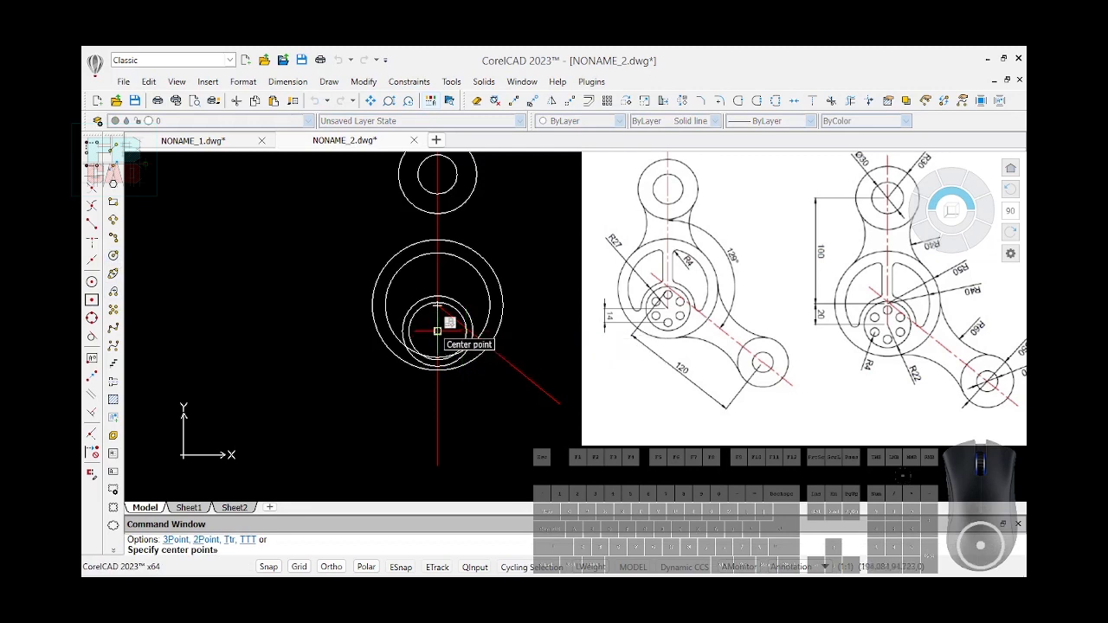
left_click(437, 331)
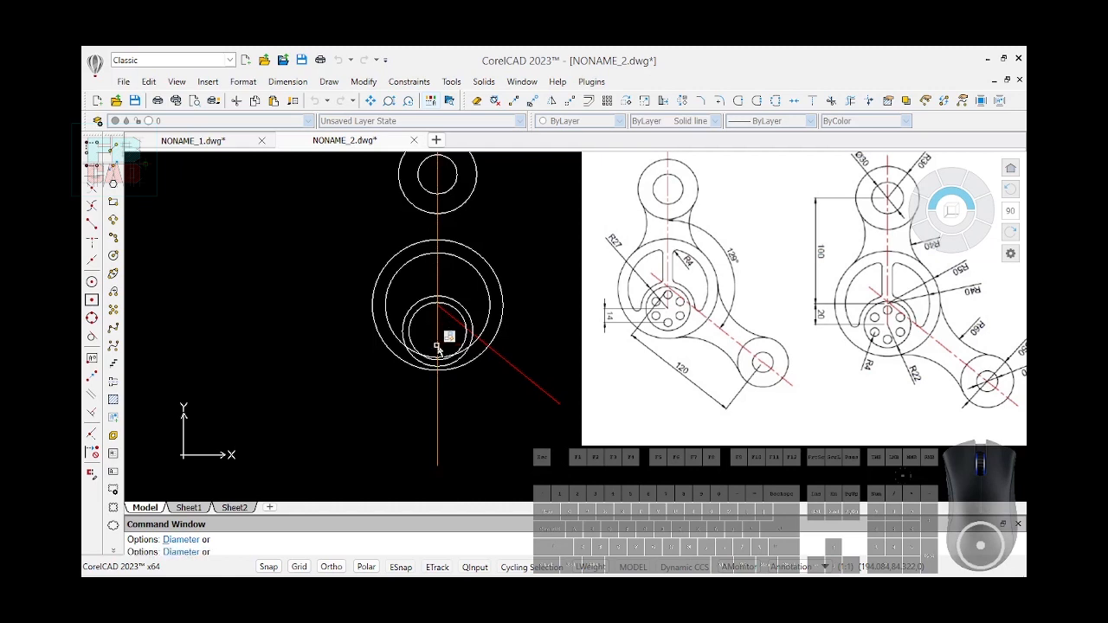
key("Escape")
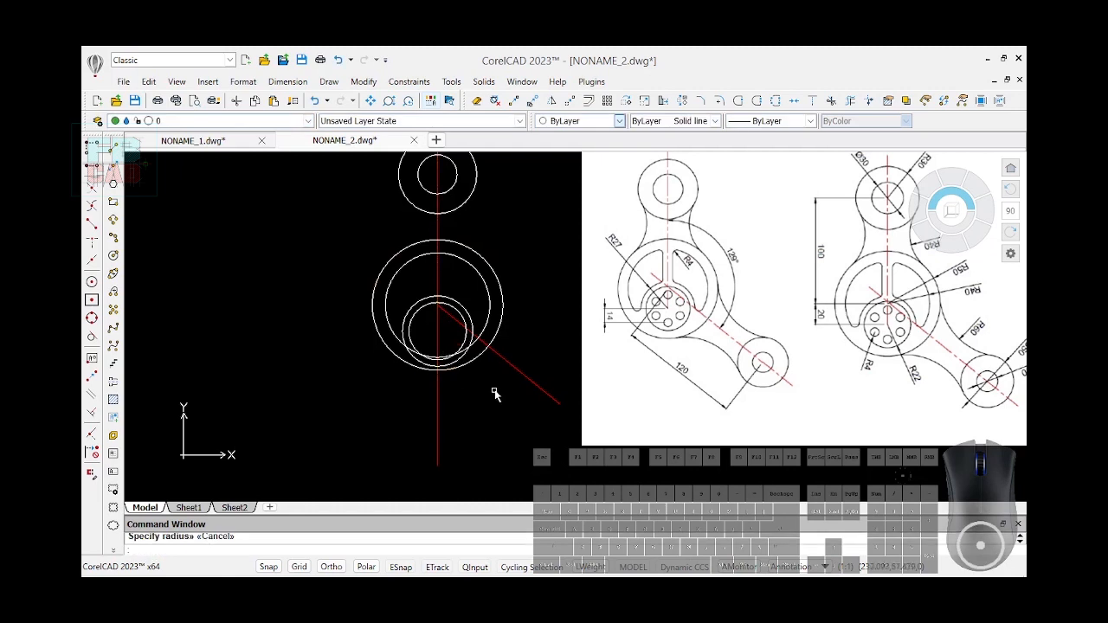
- Draw a circle of radius 4 centred on the vertical red line, just below the large circles
left_click(113, 256)
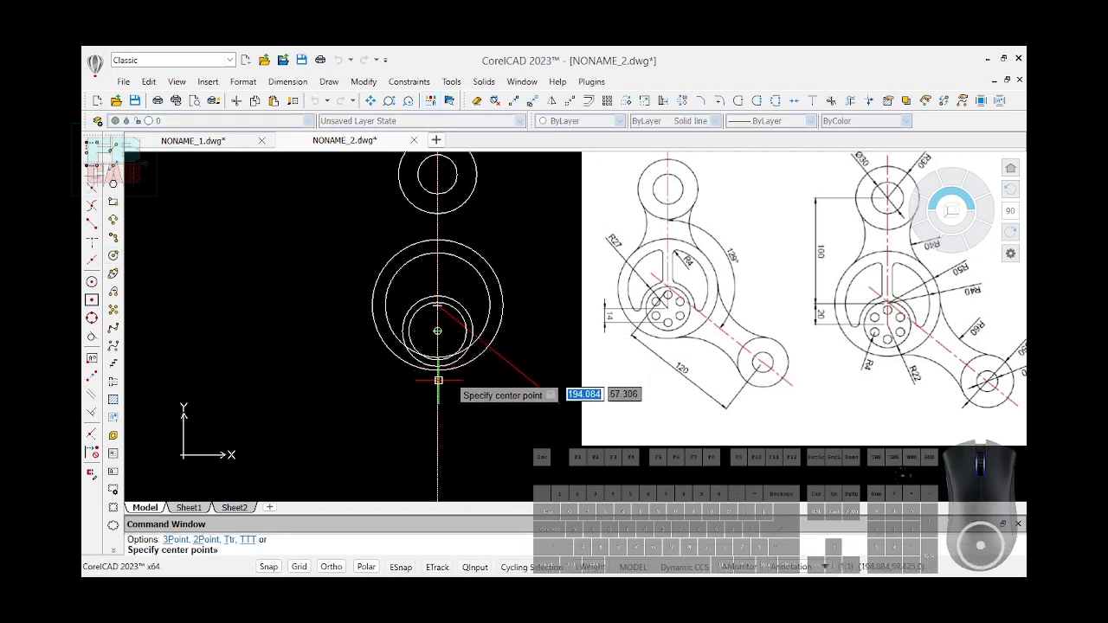
left_click(438, 393)
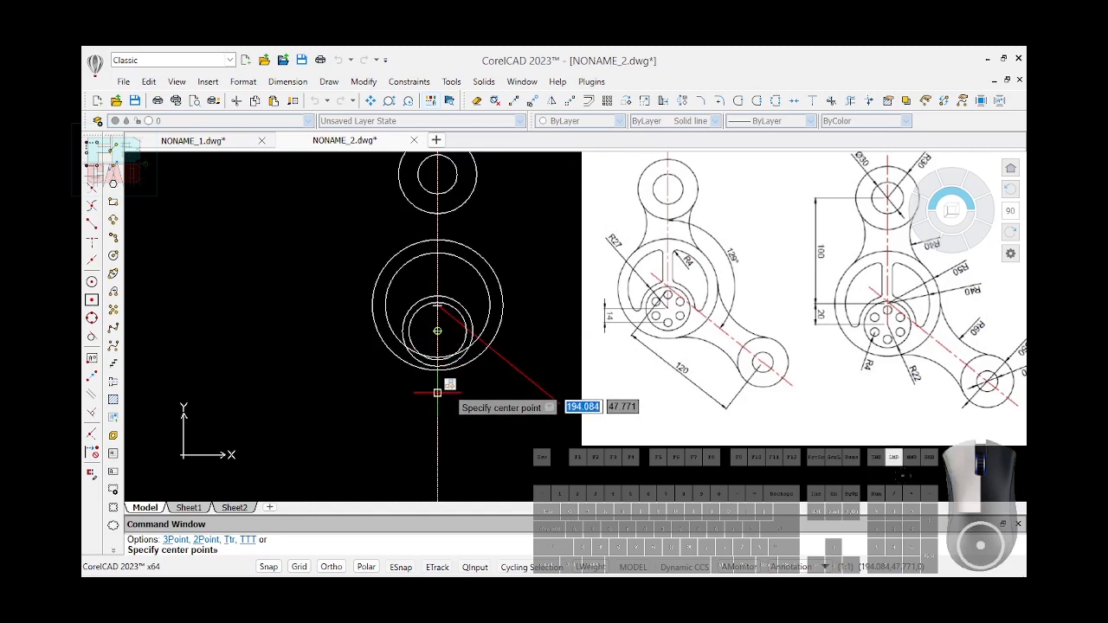
type("4")
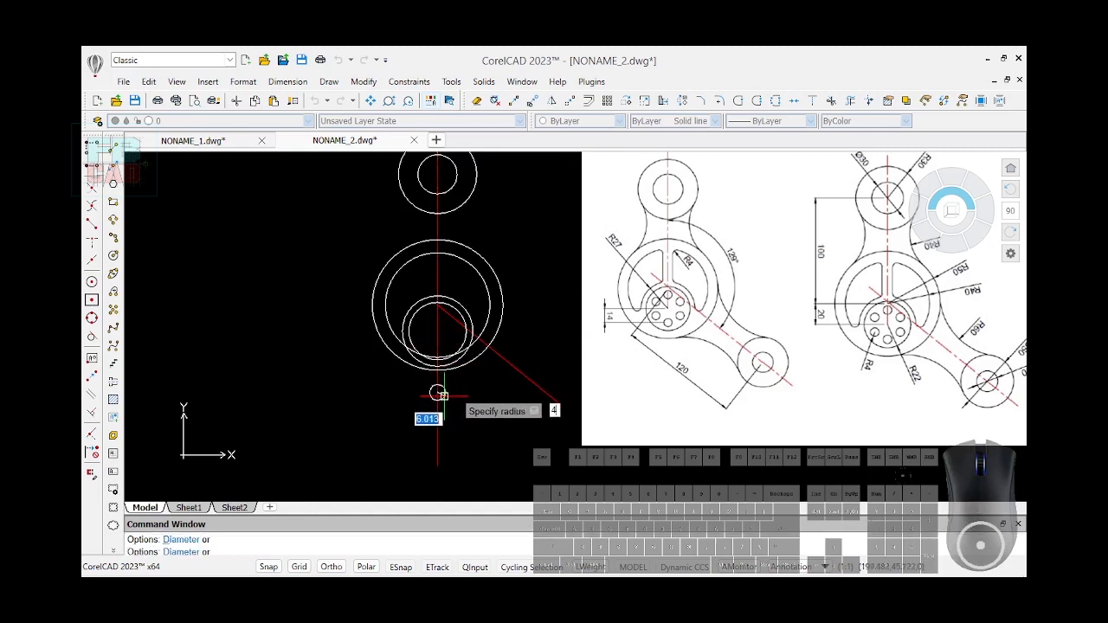
key("Return")
- Add a radial dimensional constraint of 4 to the new small circle
type("DCR")
key("Return")
left_click(442, 396)
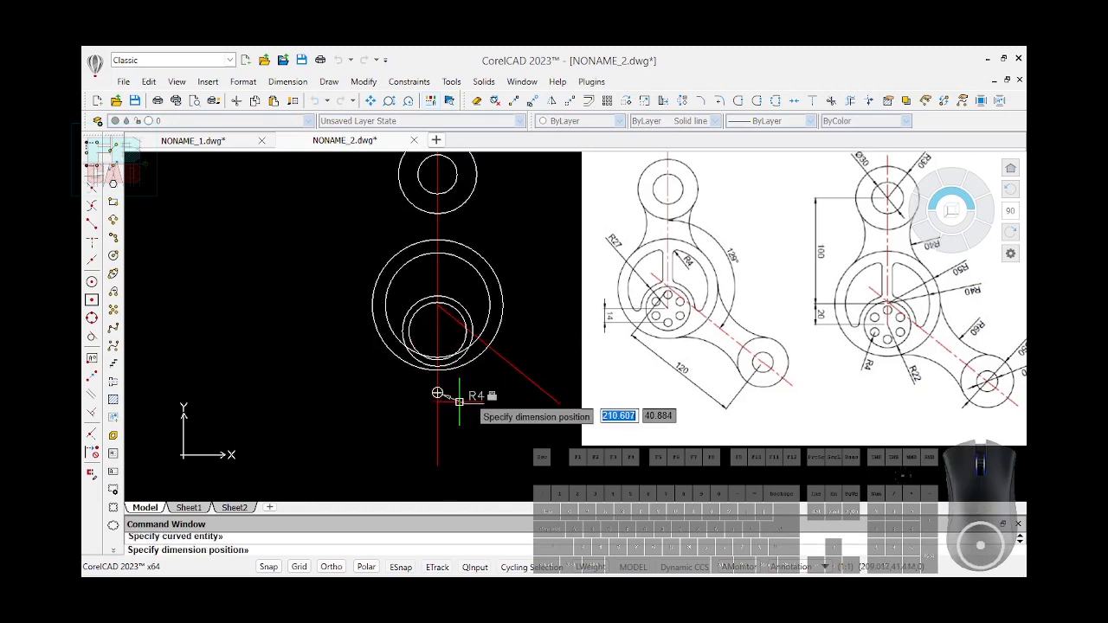
left_click(456, 401)
key("Return")
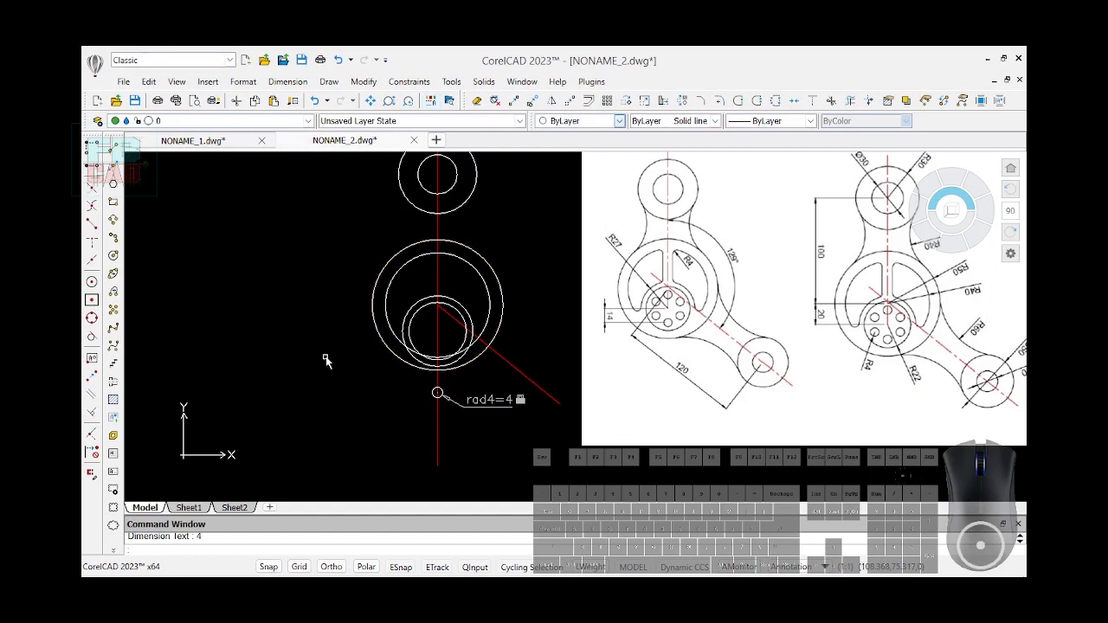
- Add a vertical linear dimensional constraint of 14 between the radius 22 circle's centre and the small circle's centre
type("DCL")
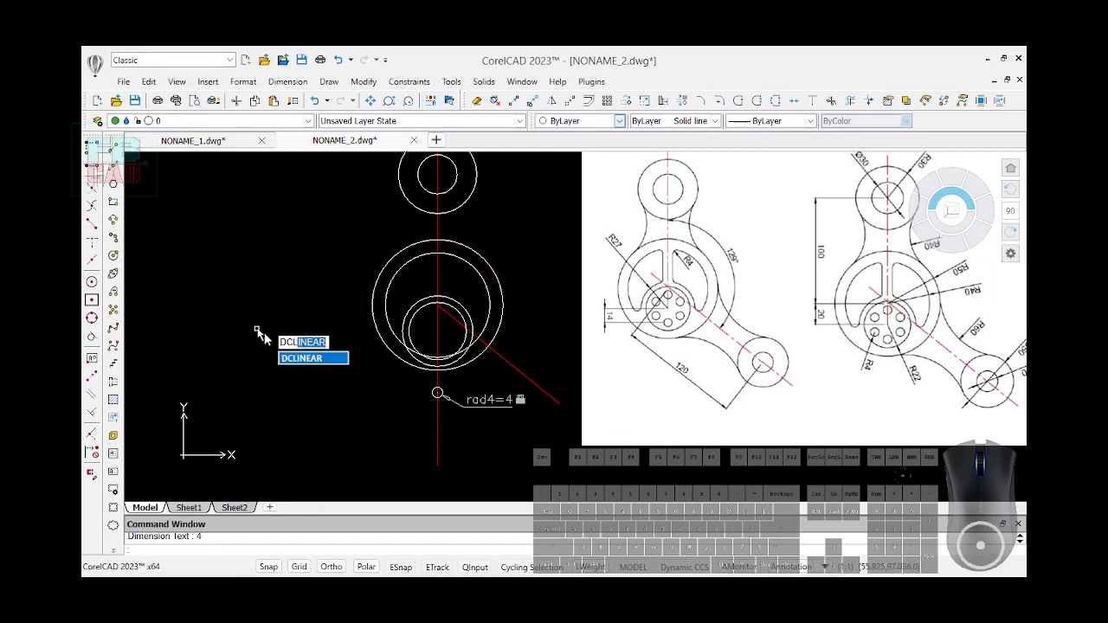
key("Return")
scroll(364, 378, "up", 3)
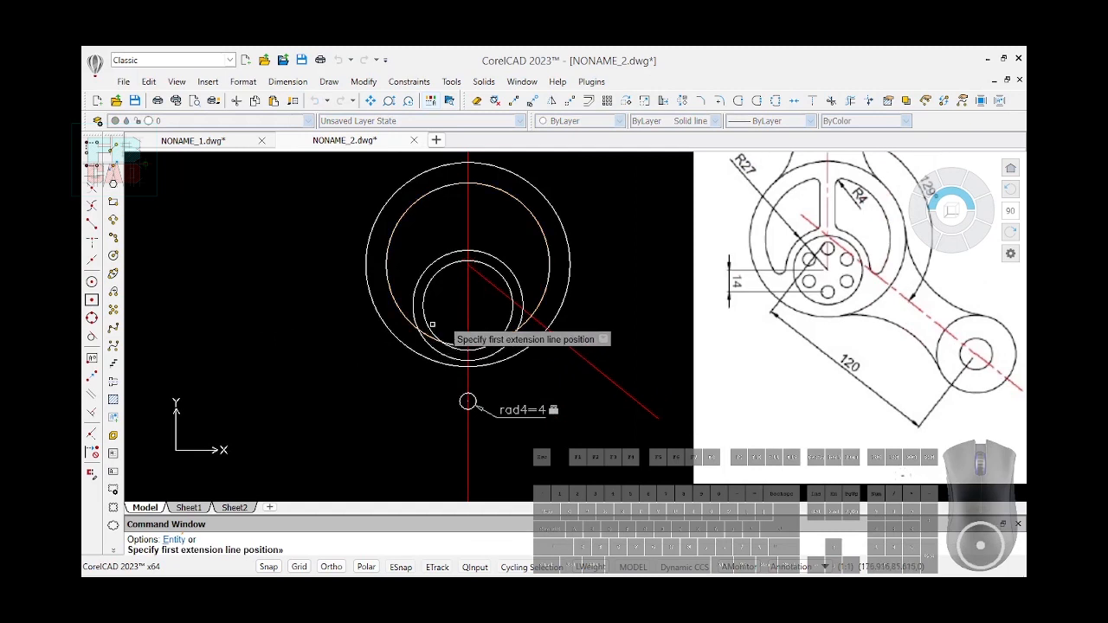
left_click(427, 323)
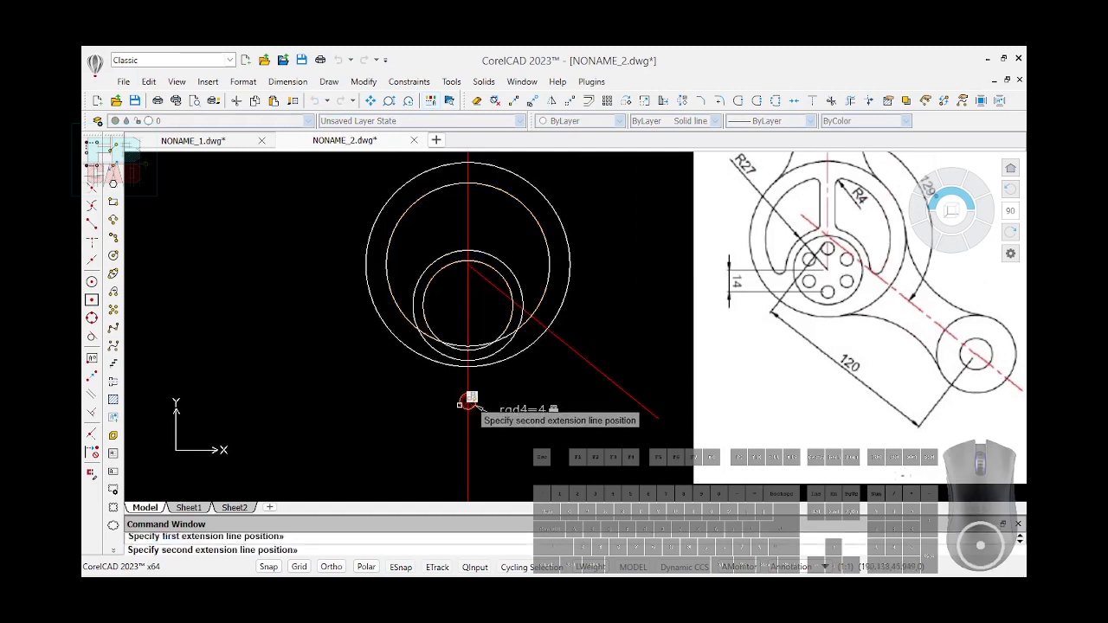
left_click(468, 402)
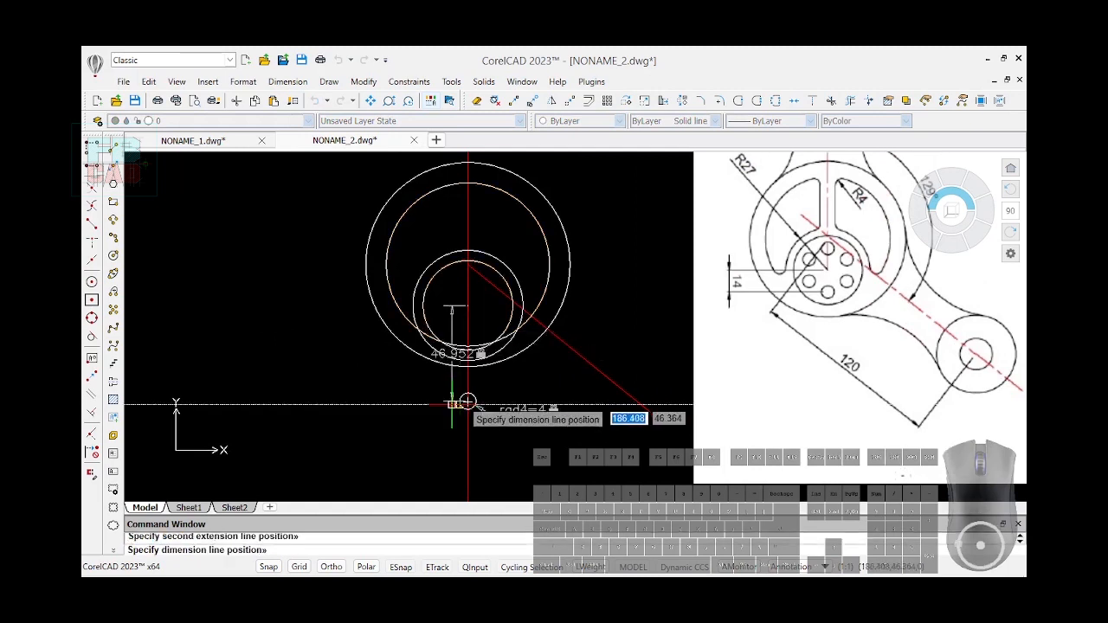
left_click(384, 401)
type("14")
key("Return")
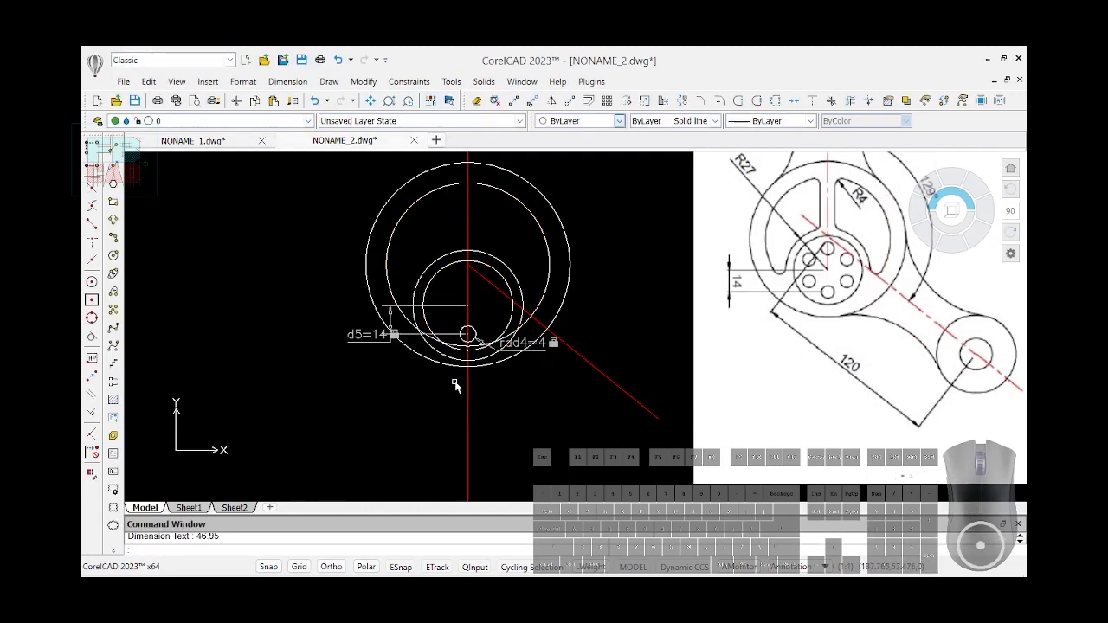
- Create a circular pattern of the radius 4 circle with 6 elements over a 360° fill angle about the radius 22 circle's centre
left_click(469, 332)
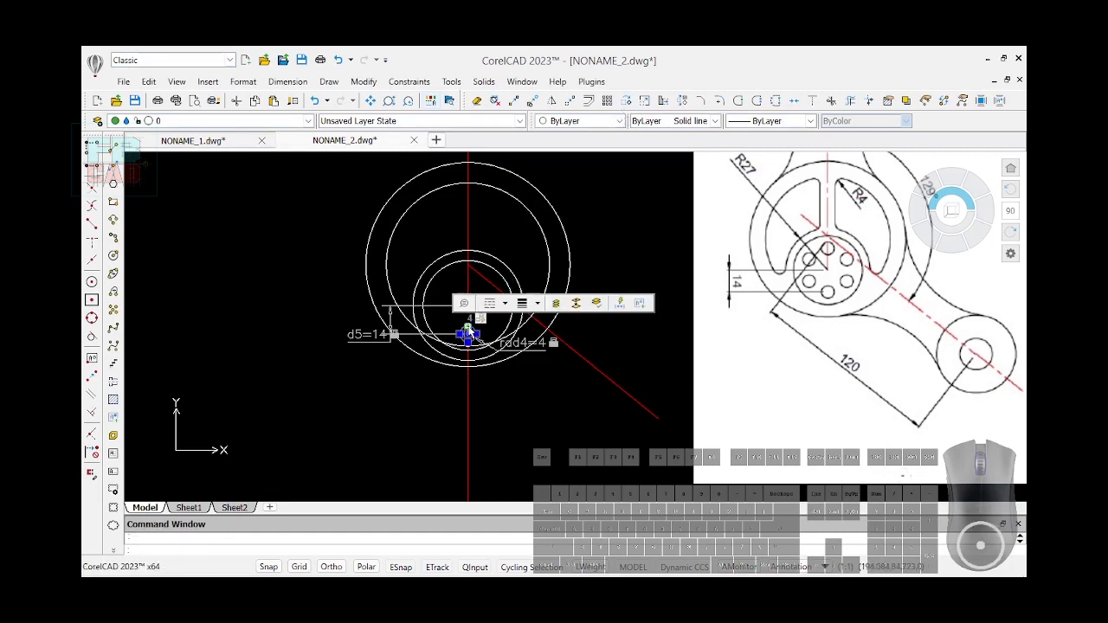
left_click(607, 101)
left_click(616, 86)
left_click(892, 241)
left_click(857, 274)
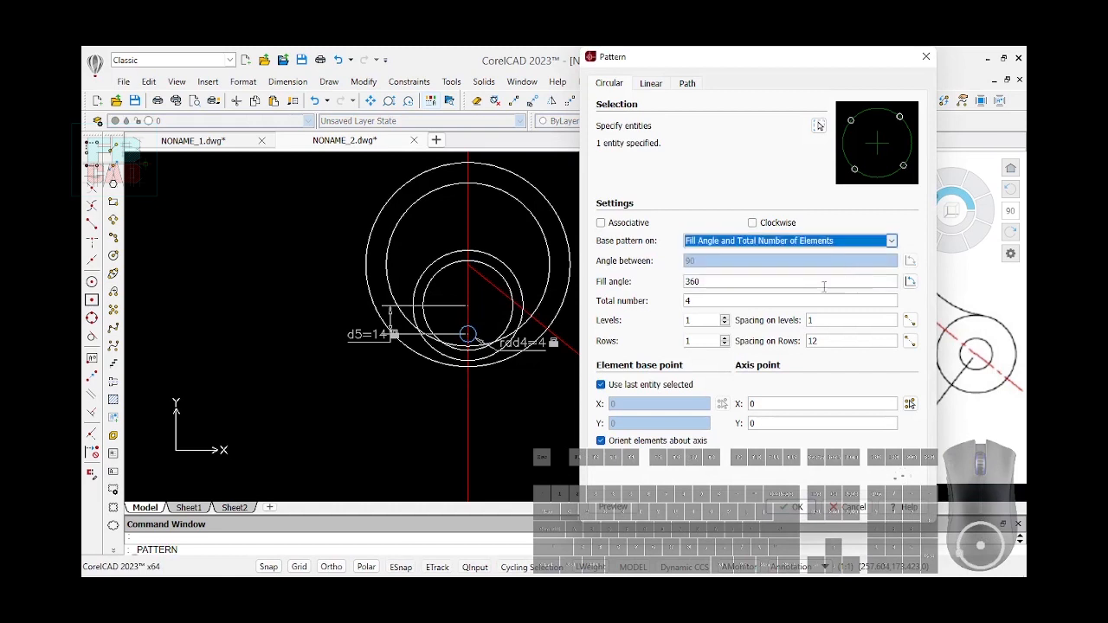
double_click(726, 302)
type("6")
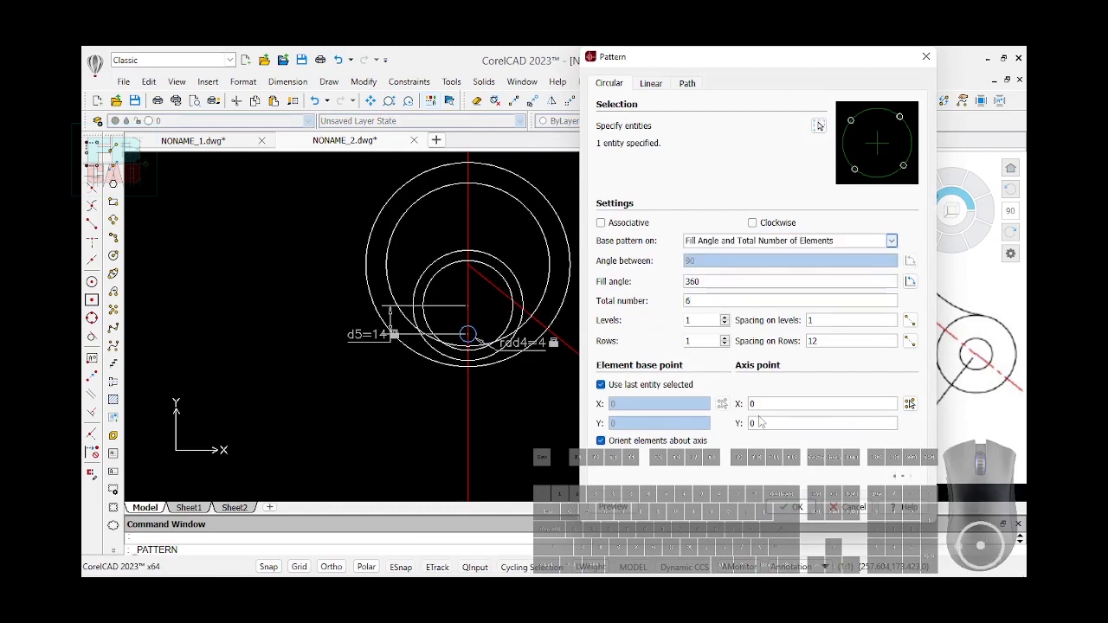
left_click(910, 404)
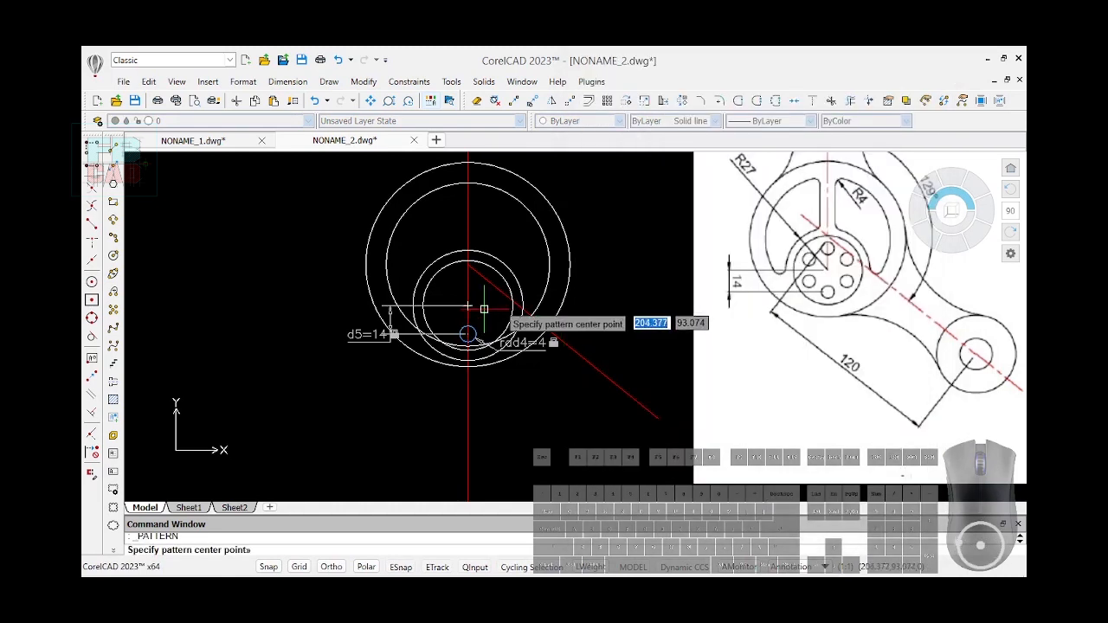
left_click(468, 306)
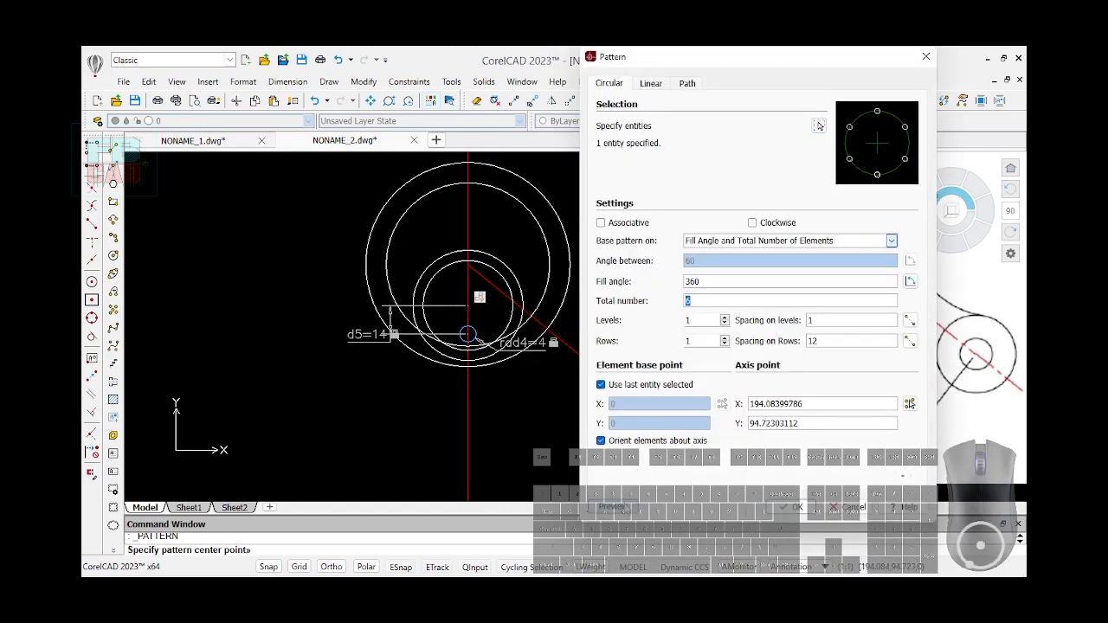
left_click(615, 508)
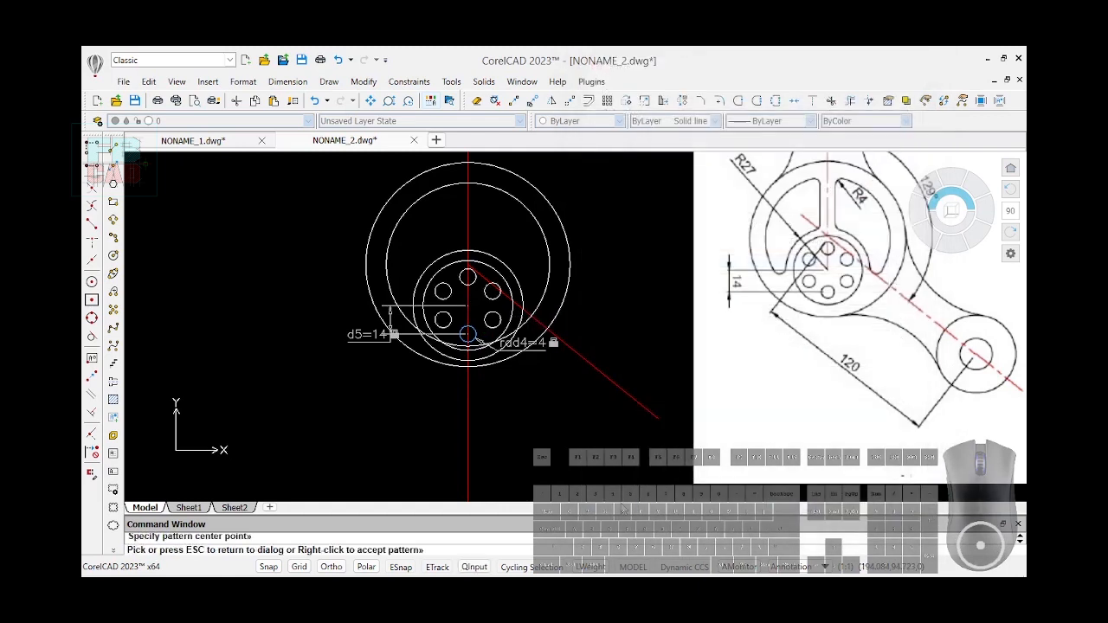
right_click(622, 508)
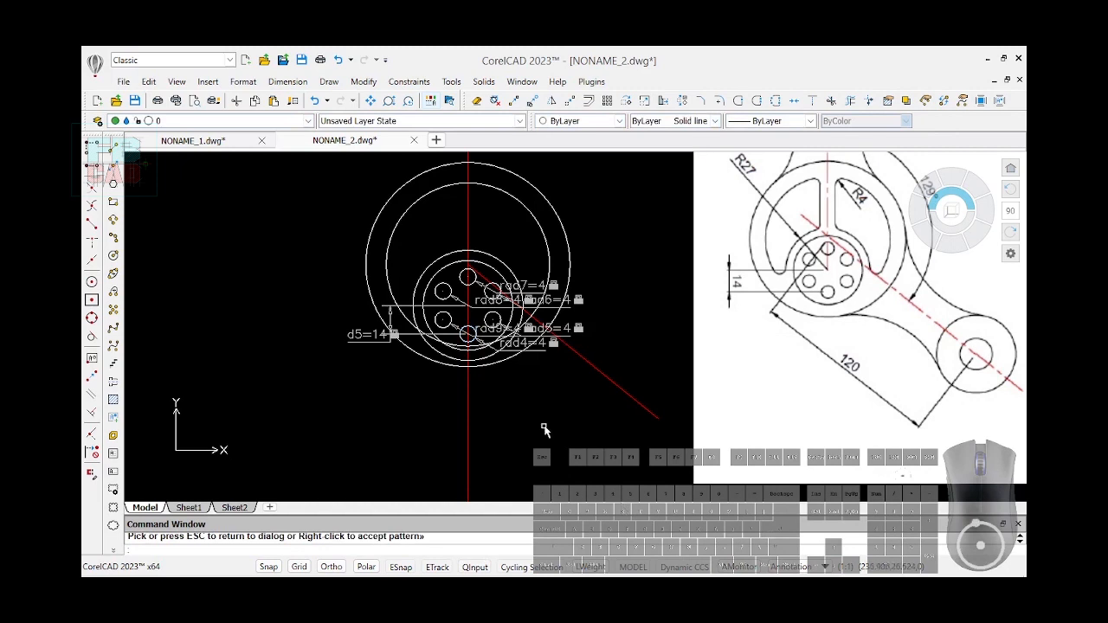
- Hide all the dynamic dimensions and constraint icons around the patterned holes
scroll(500, 335, "up", 2)
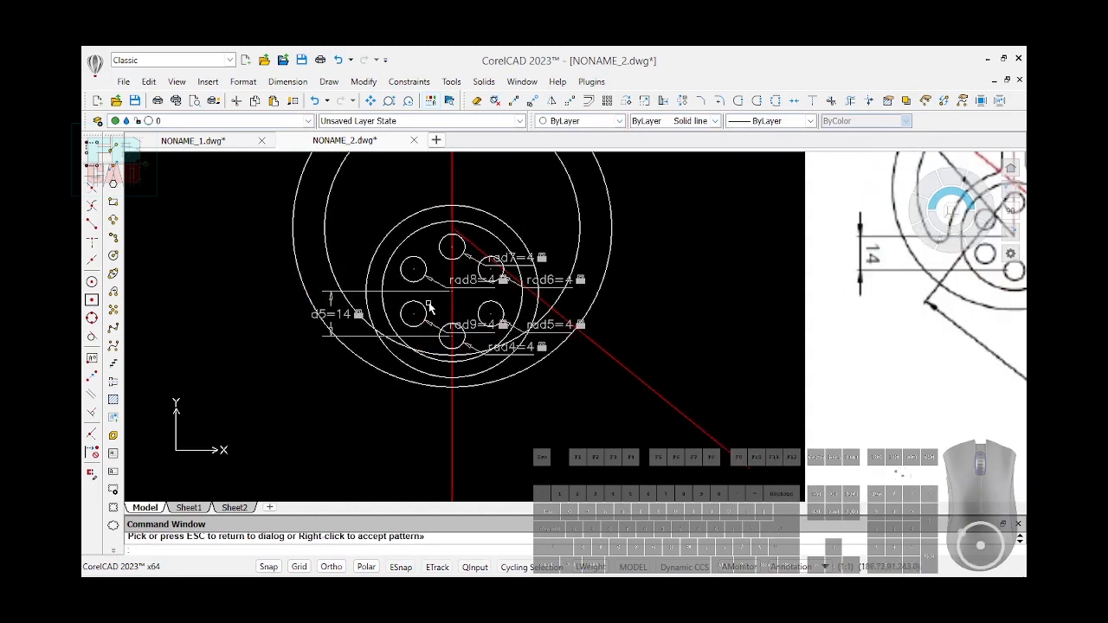
left_click(408, 81)
mouse_move(494, 153)
left_click(562, 167)
left_click(414, 82)
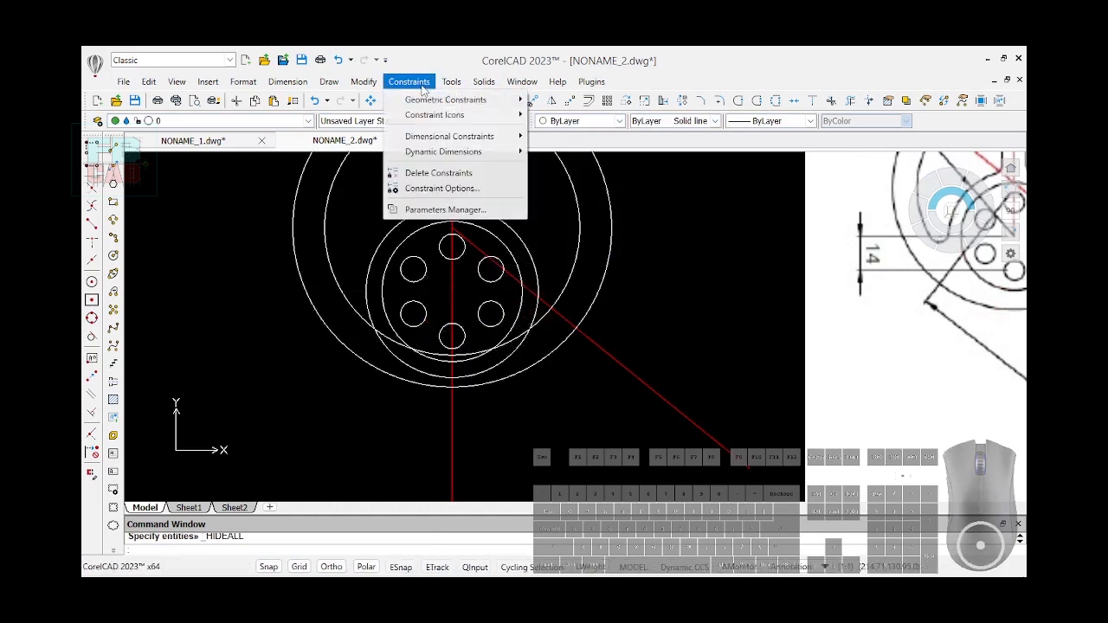
mouse_move(516, 115)
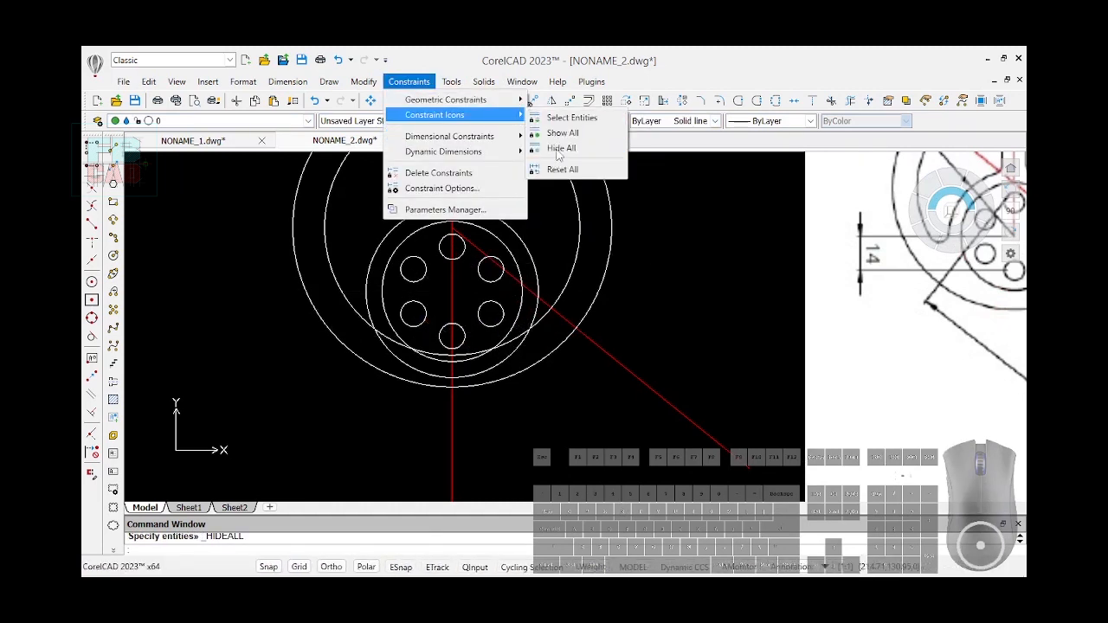
left_click(559, 148)
- Power-trim the radius 27 circle below its intersections with the radius 40 circle, and the radius 40 arc between those intersections
scroll(557, 292, "down", 3)
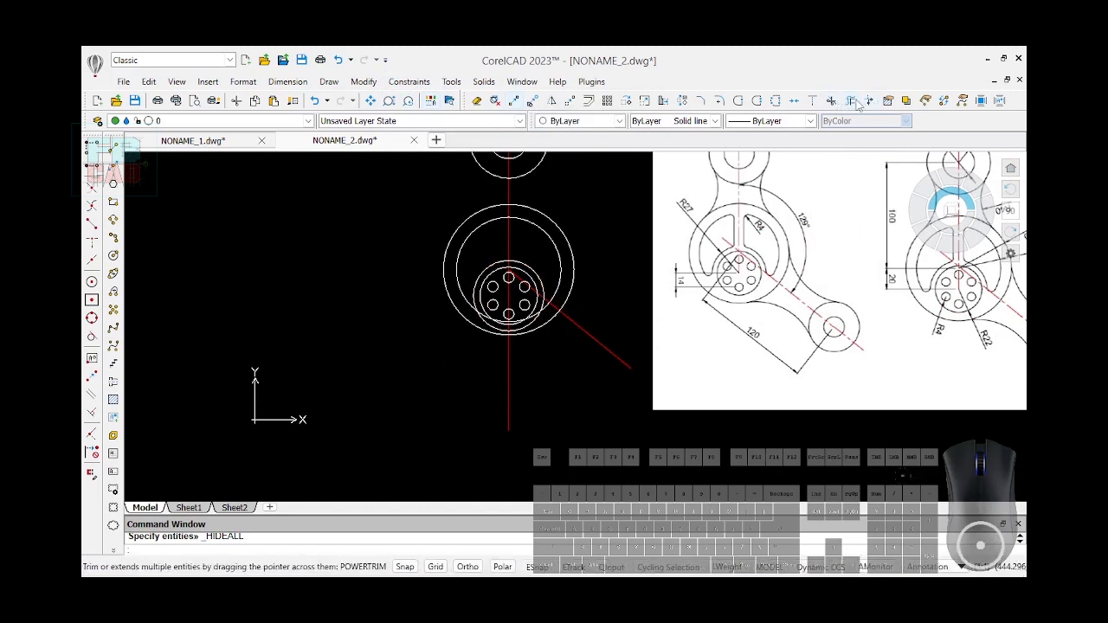
left_click(852, 102)
scroll(563, 259, "up", 2)
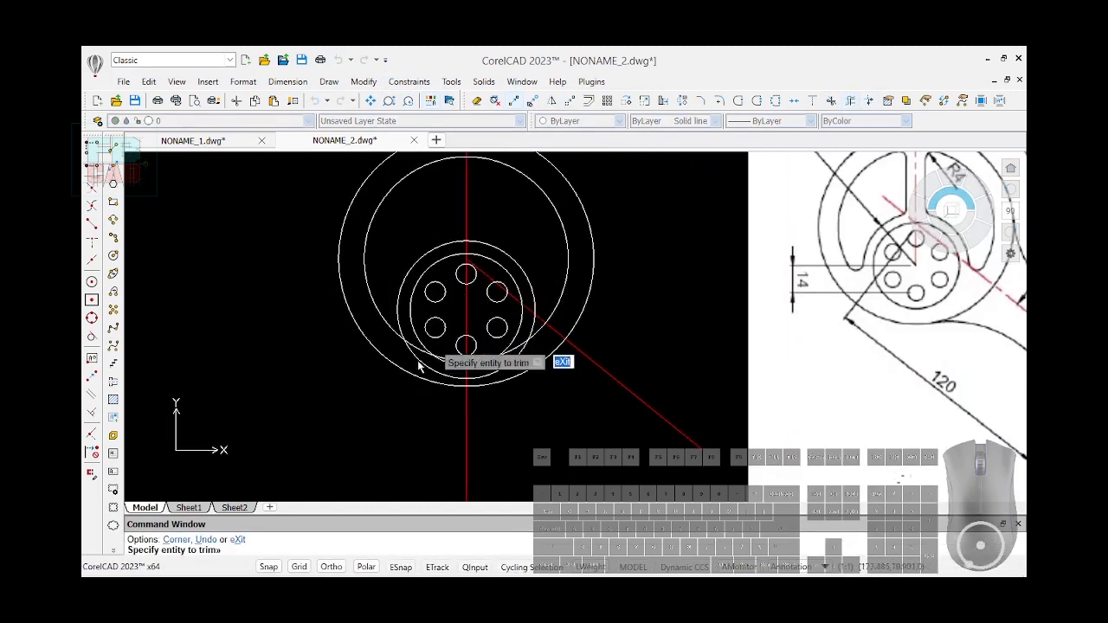
scroll(425, 373, "up", 2)
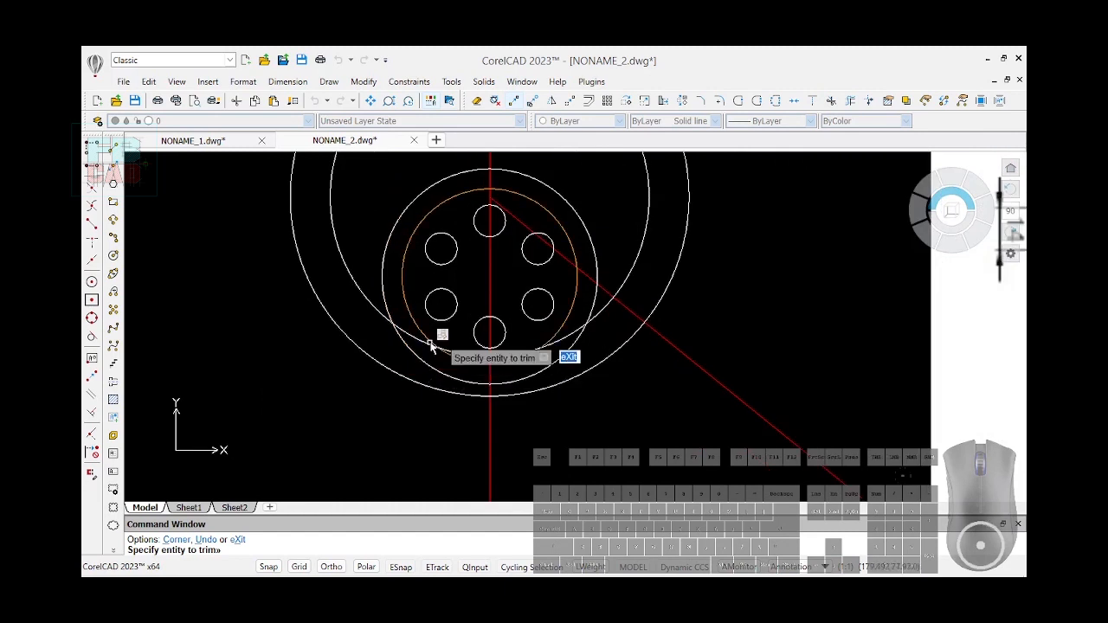
left_click(424, 355)
left_click_drag(419, 346, 412, 358)
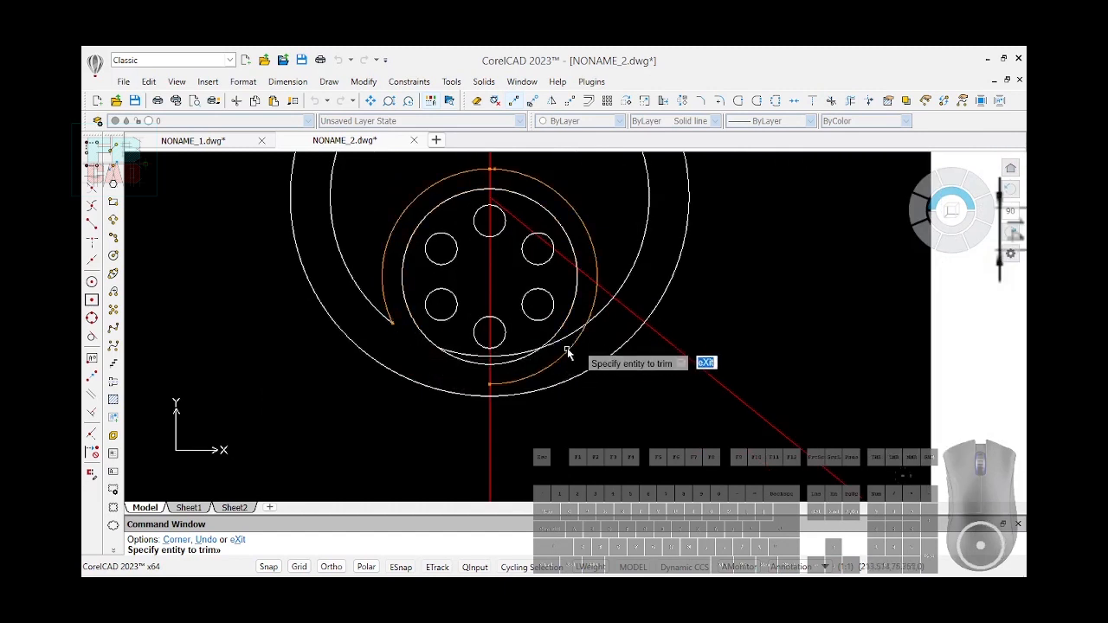
scroll(569, 348, "up", 2)
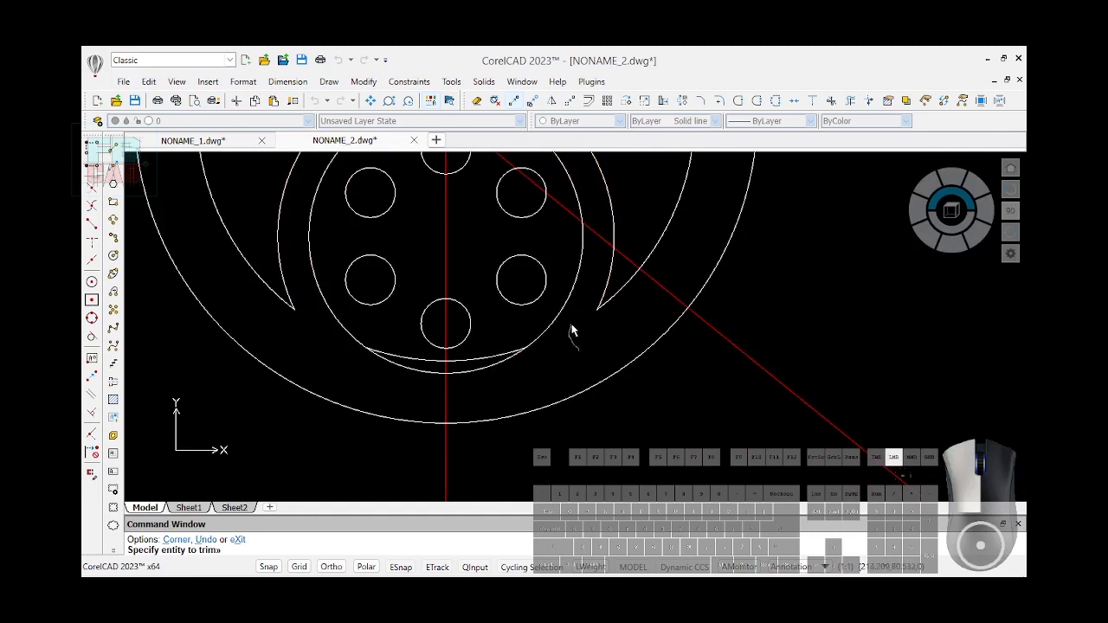
scroll(455, 375, "up", 2)
left_click_drag(476, 327, 468, 355)
left_click_drag(387, 340, 391, 354)
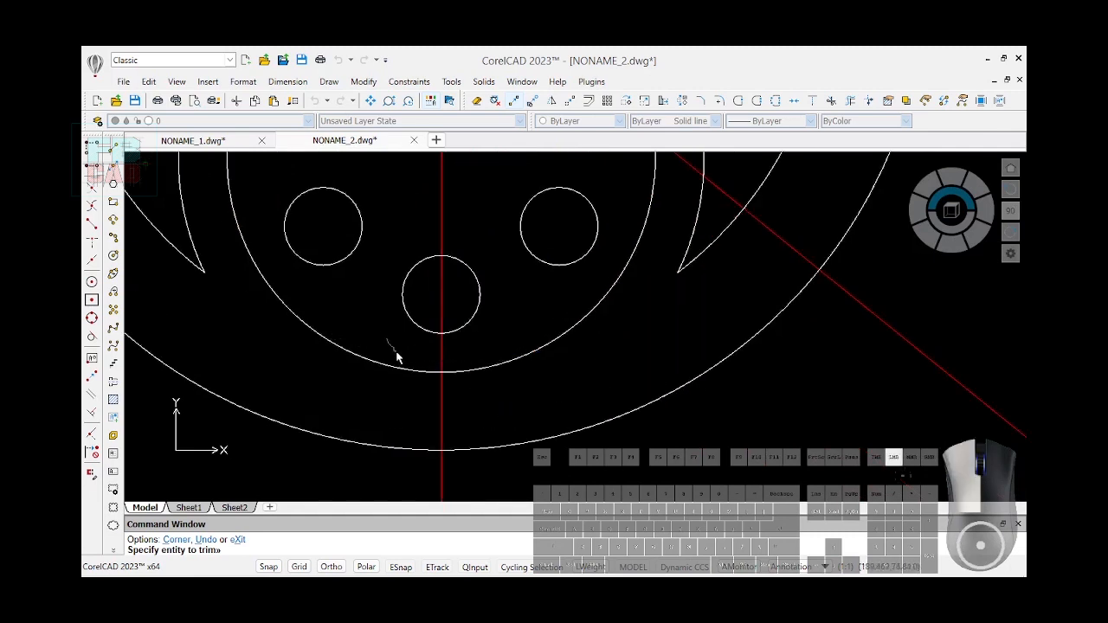
- Examine the reference image for the vertical web between the two curved slots and compare it with the drawn circles
scroll(390, 368, "down", 4)
scroll(387, 388, "down", 1)
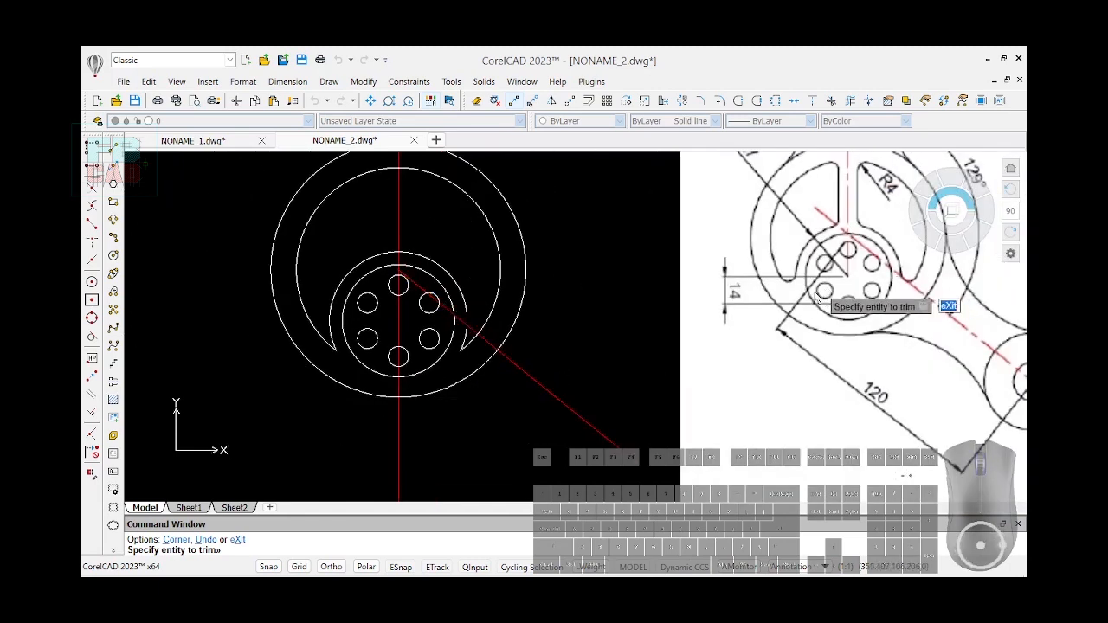
scroll(905, 294, "down", 1)
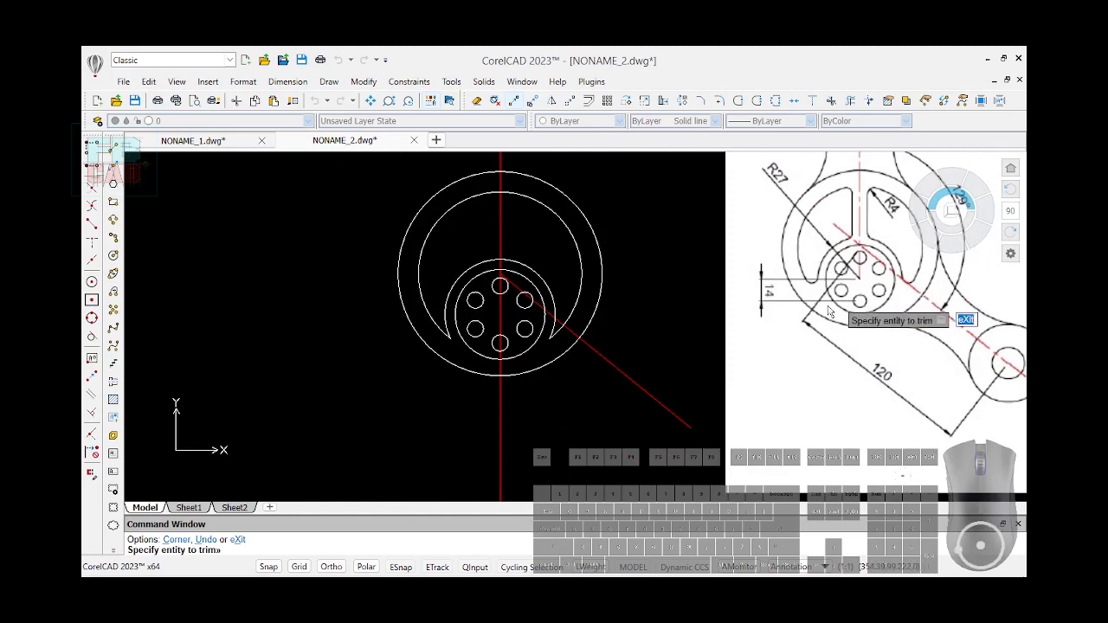
scroll(909, 286, "up", 2)
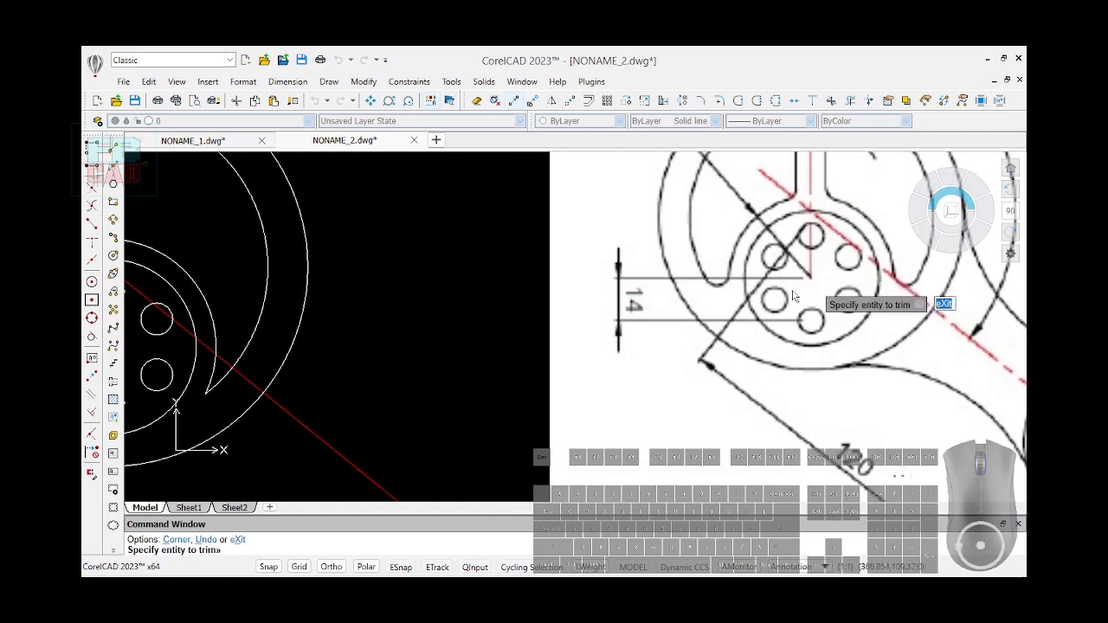
scroll(804, 274, "down", 2)
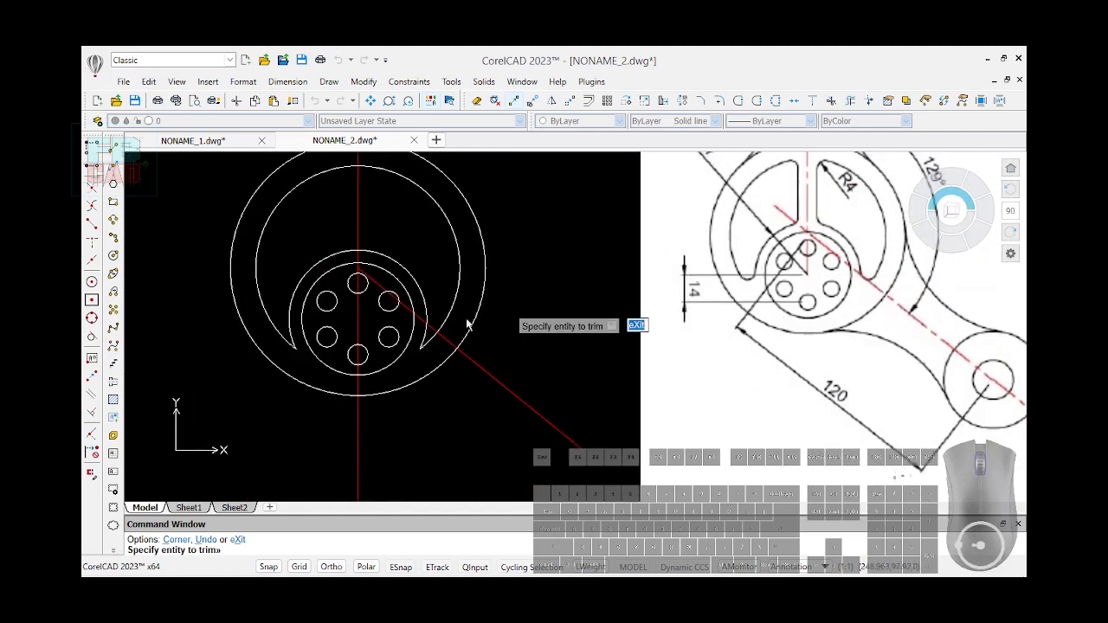
scroll(480, 406, "down", 2)
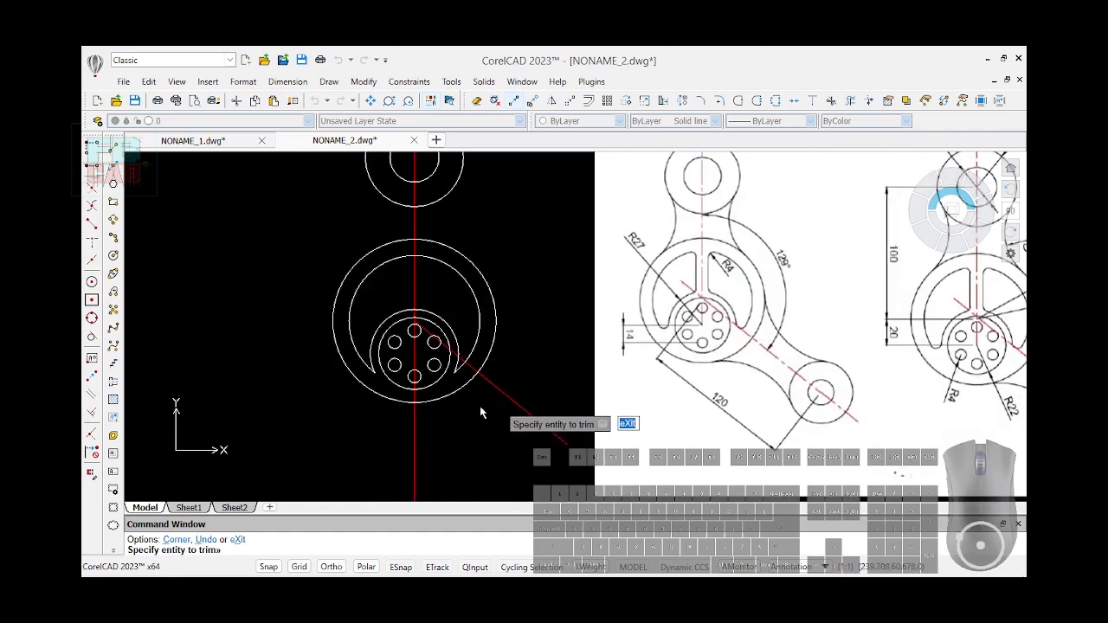
scroll(468, 406, "down", 1)
scroll(515, 370, "down", 1)
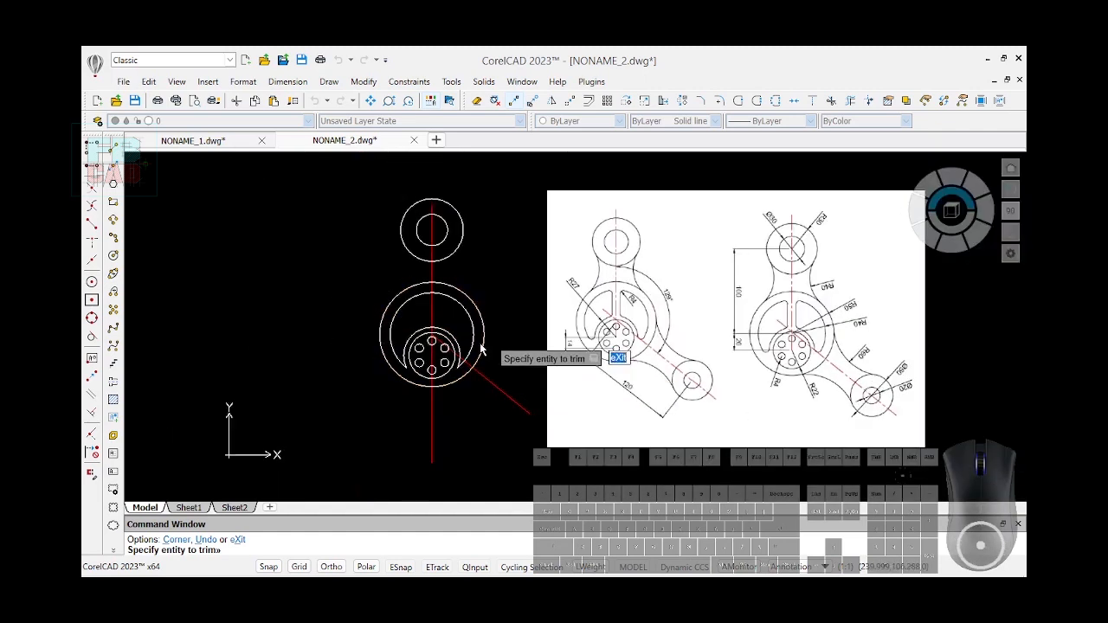
scroll(767, 374, "up", 2)
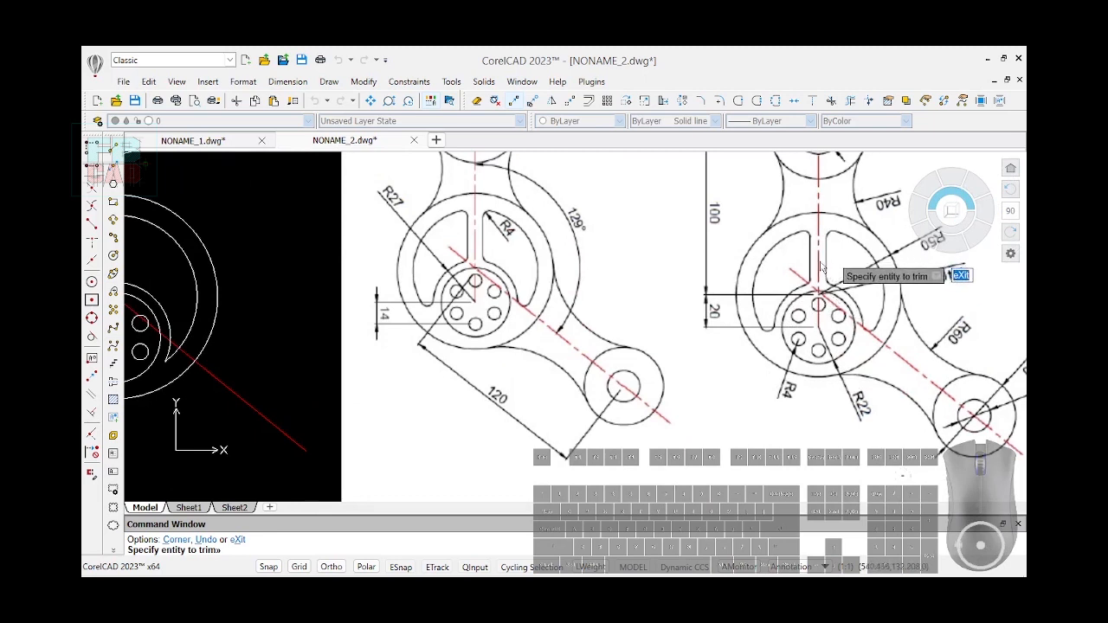
scroll(783, 303, "down", 2)
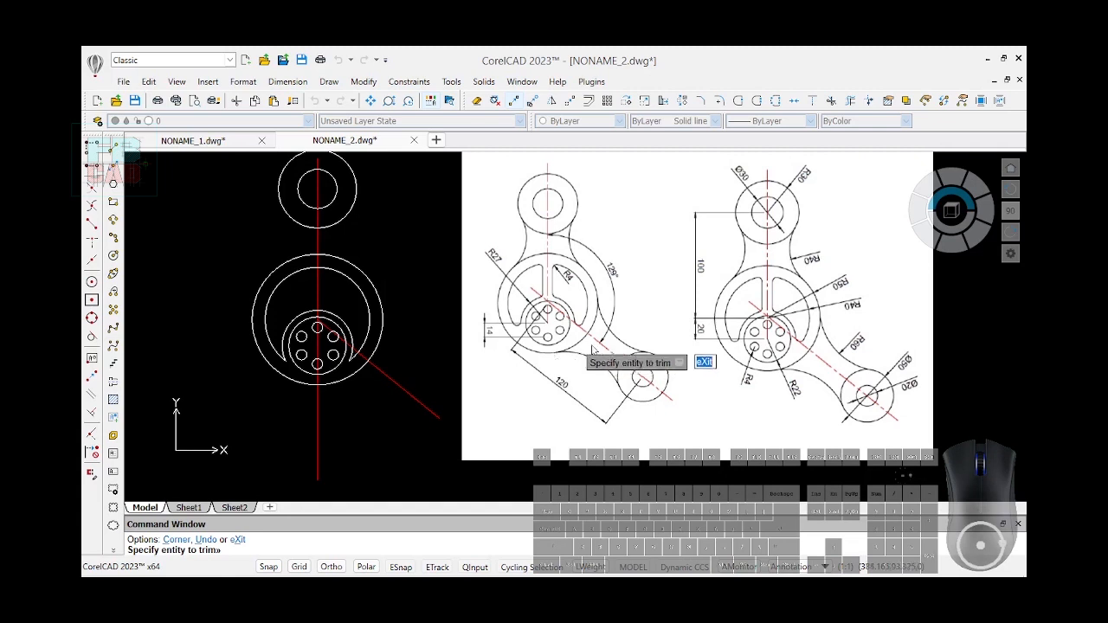
scroll(641, 338, "up", 4)
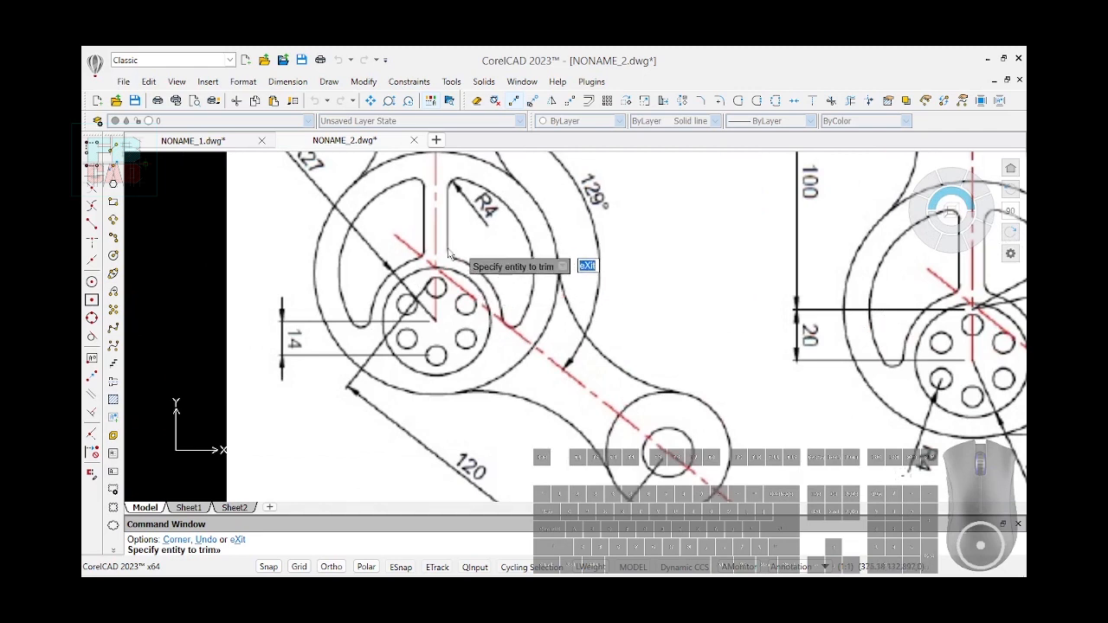
scroll(718, 324, "down", 4)
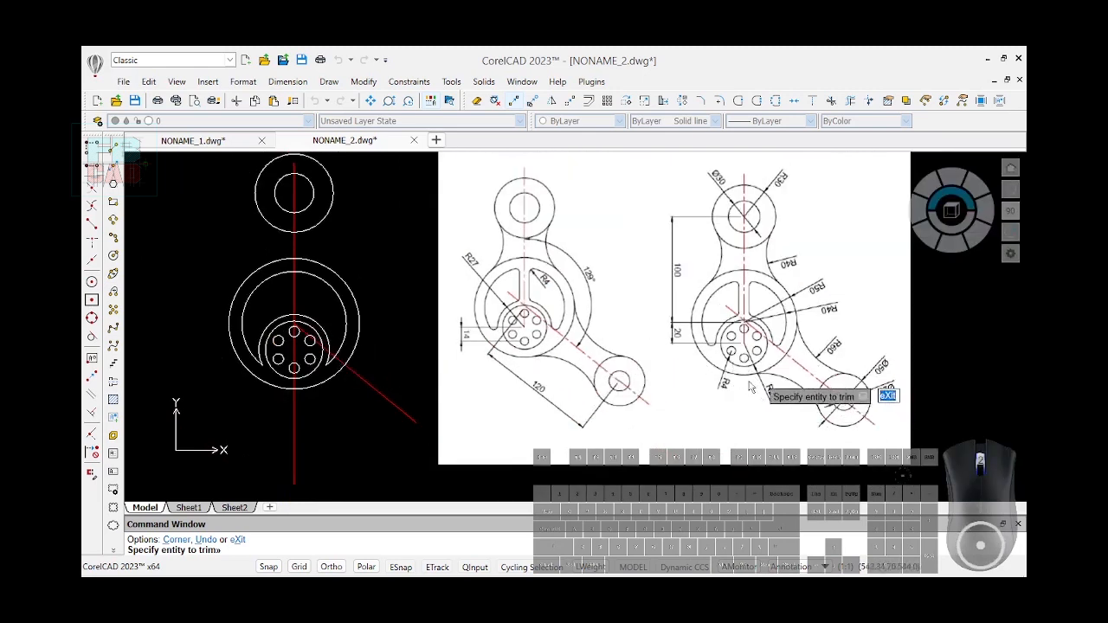
scroll(751, 383, "up", 4)
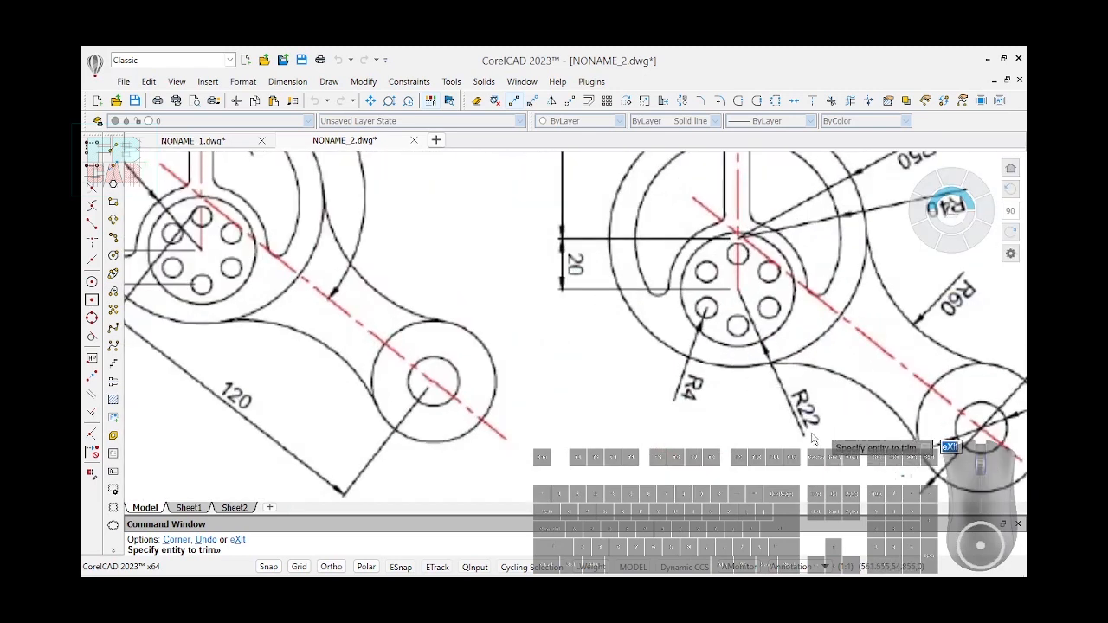
scroll(812, 439, "down", 4)
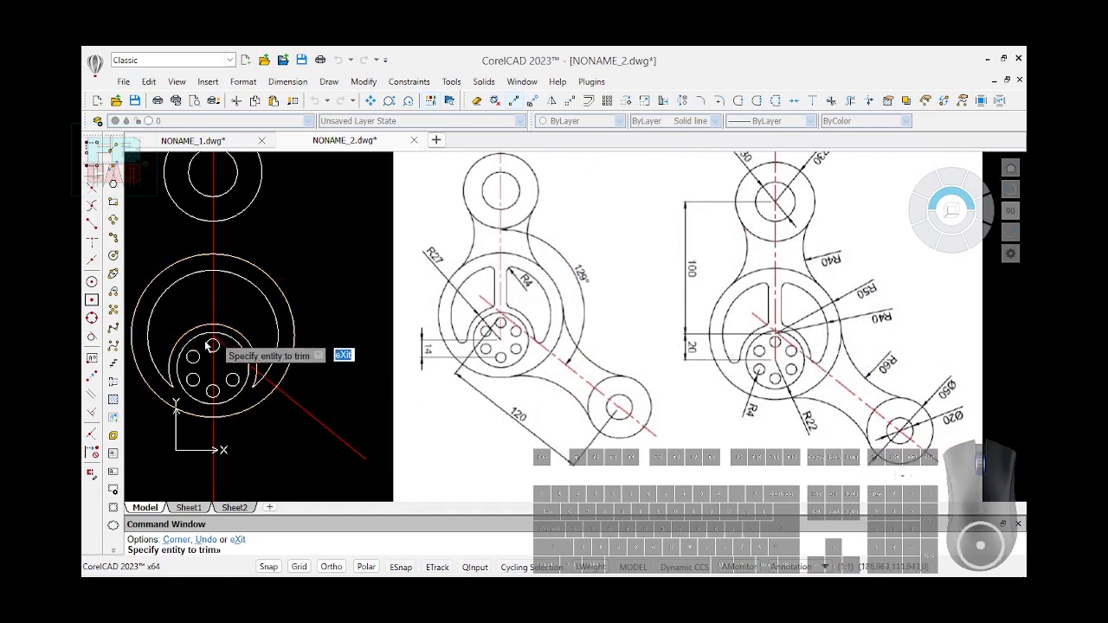
scroll(212, 338, "up", 4)
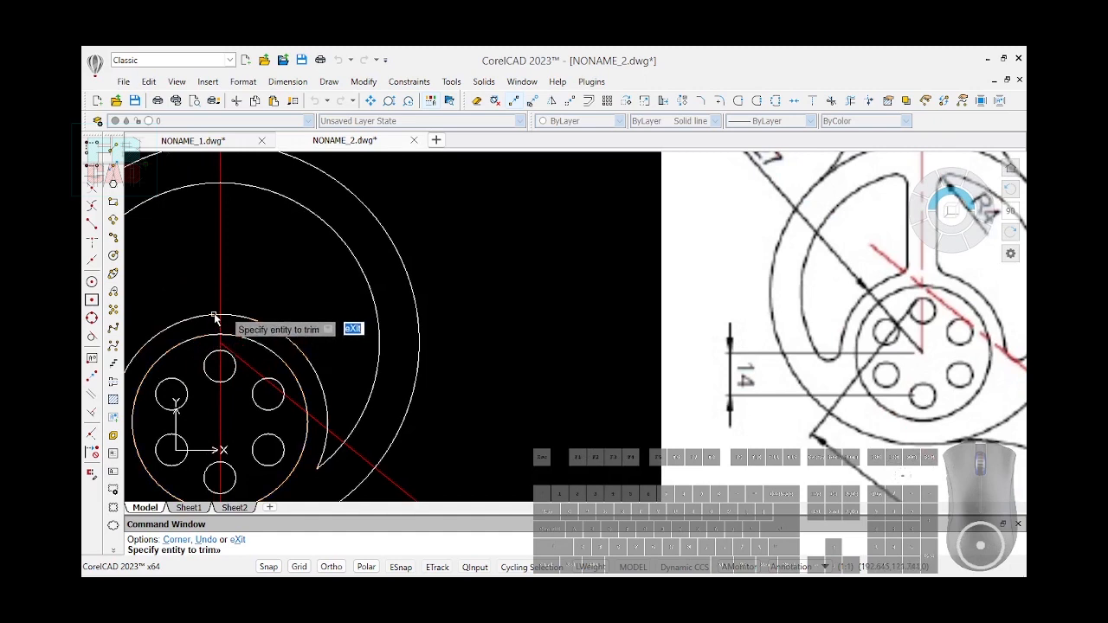
scroll(518, 379, "down", 2)
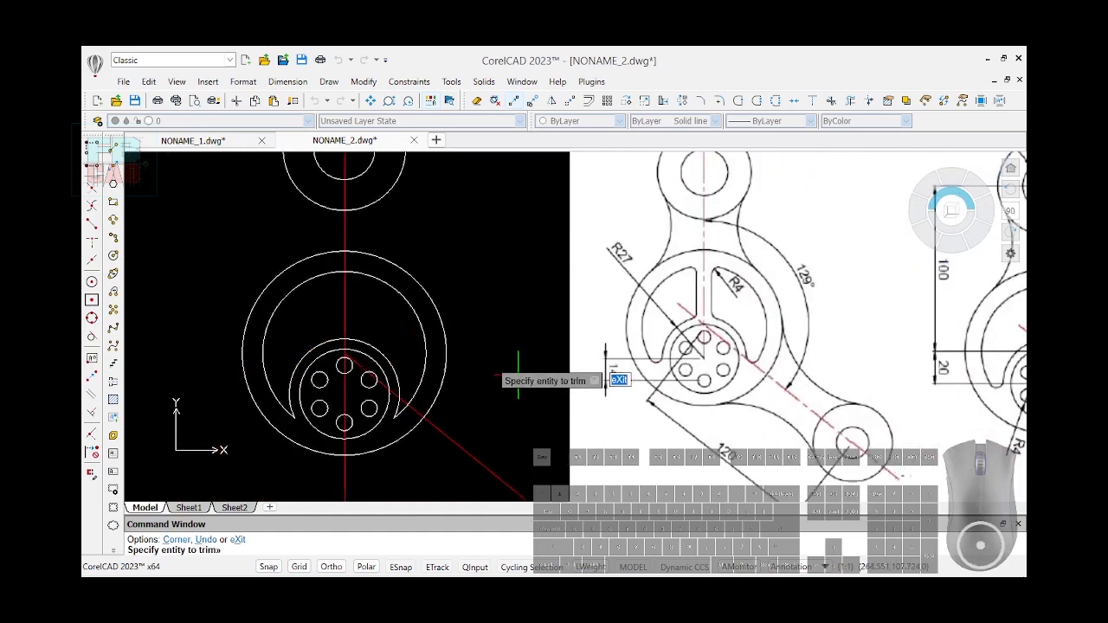
scroll(518, 379, "down", 2)
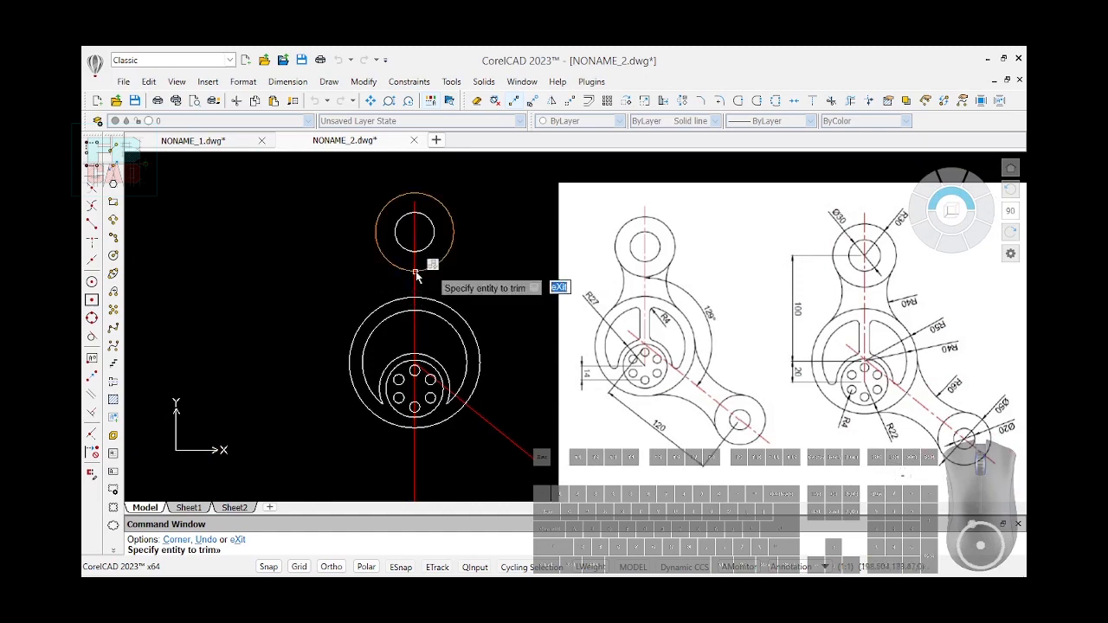
- Offset the vertical centreline by 5 towards its right side
left_click(589, 100)
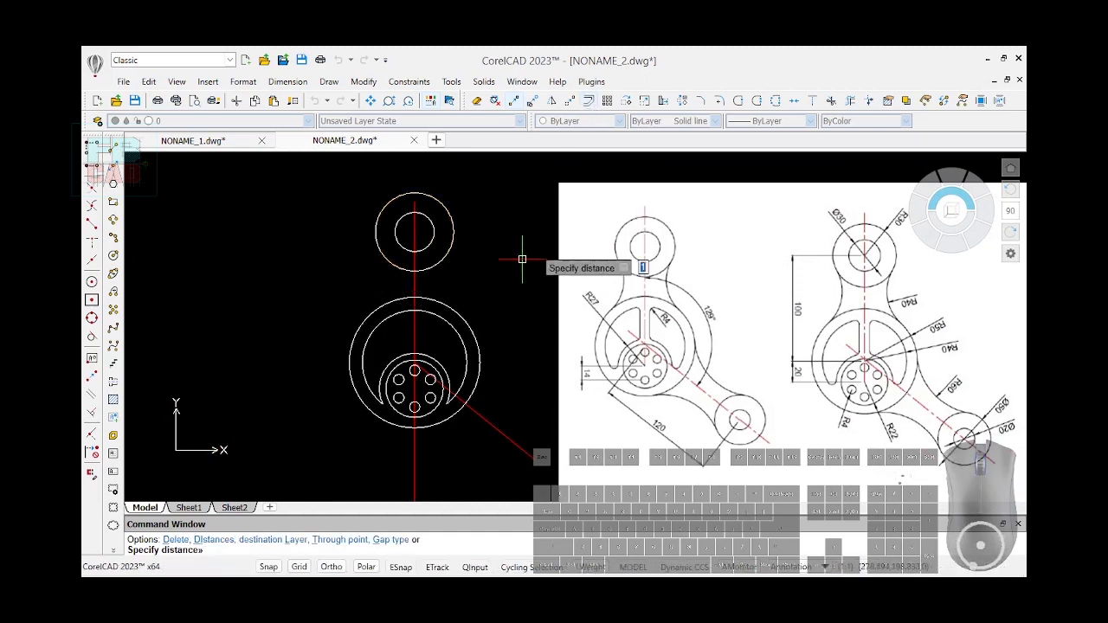
type("5")
key("Return")
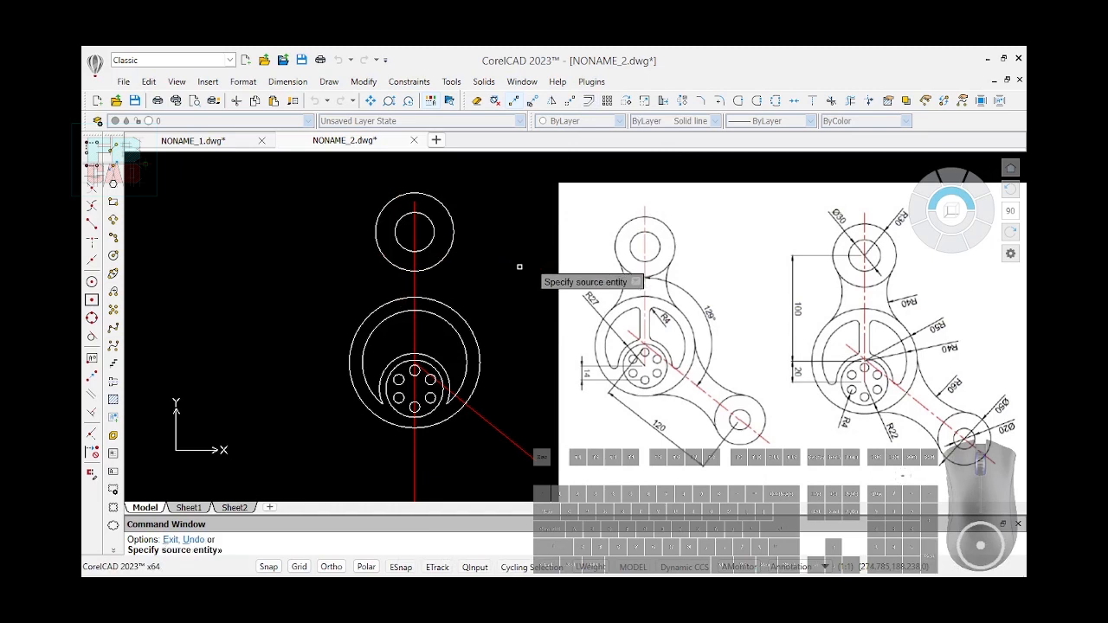
left_click(416, 284)
left_click(429, 286)
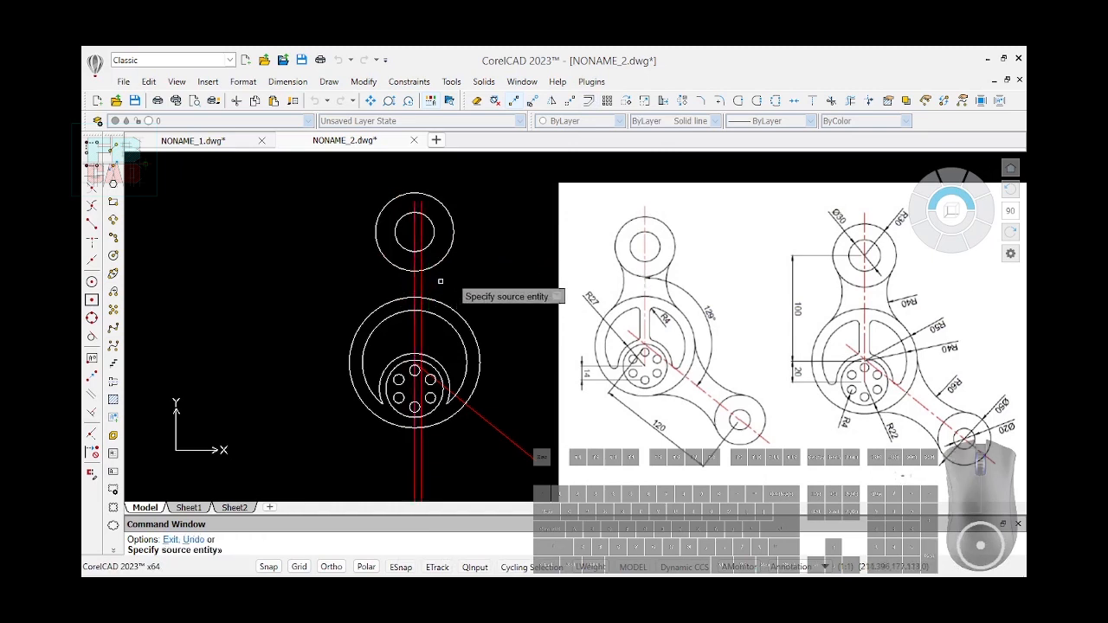
key("Escape")
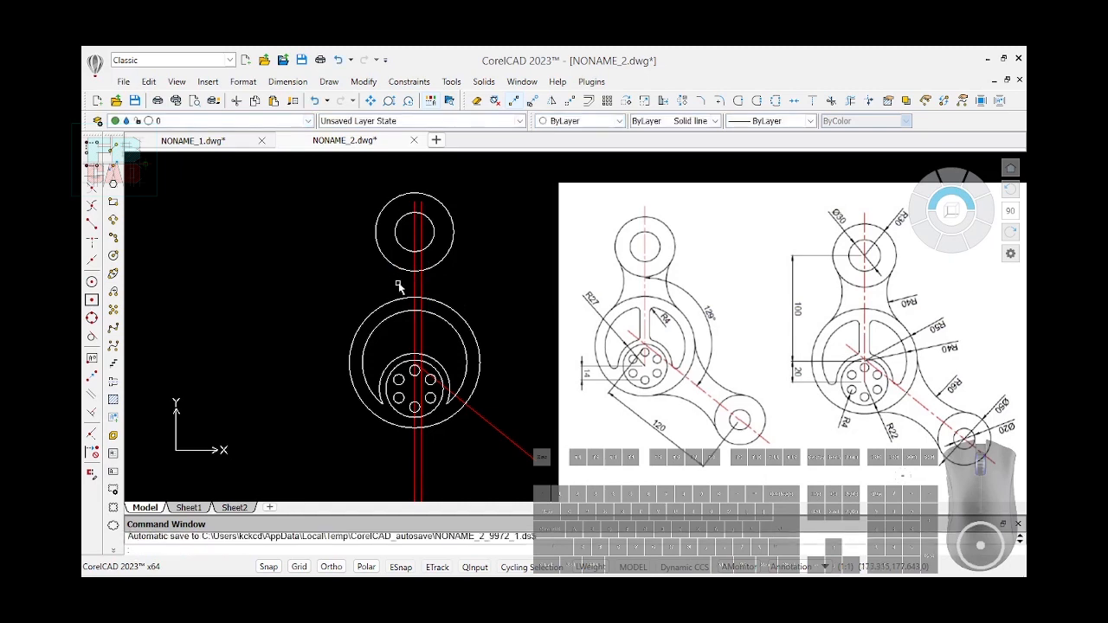
- Offset the vertical centreline by the same distance of 5 towards its left side
key("Return")
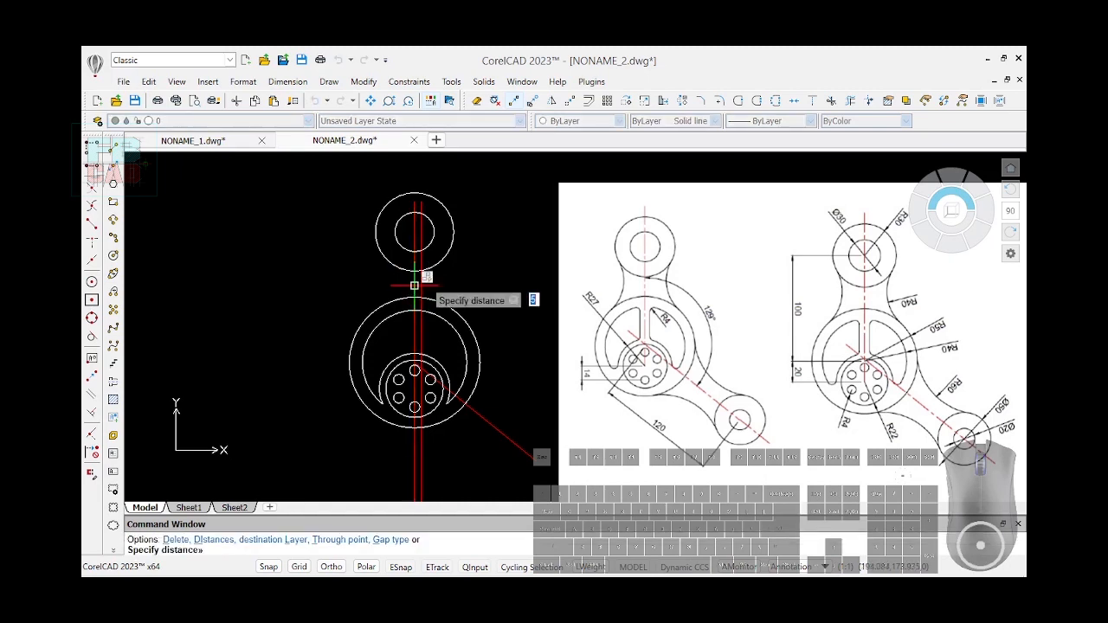
key("Return")
left_click(415, 284)
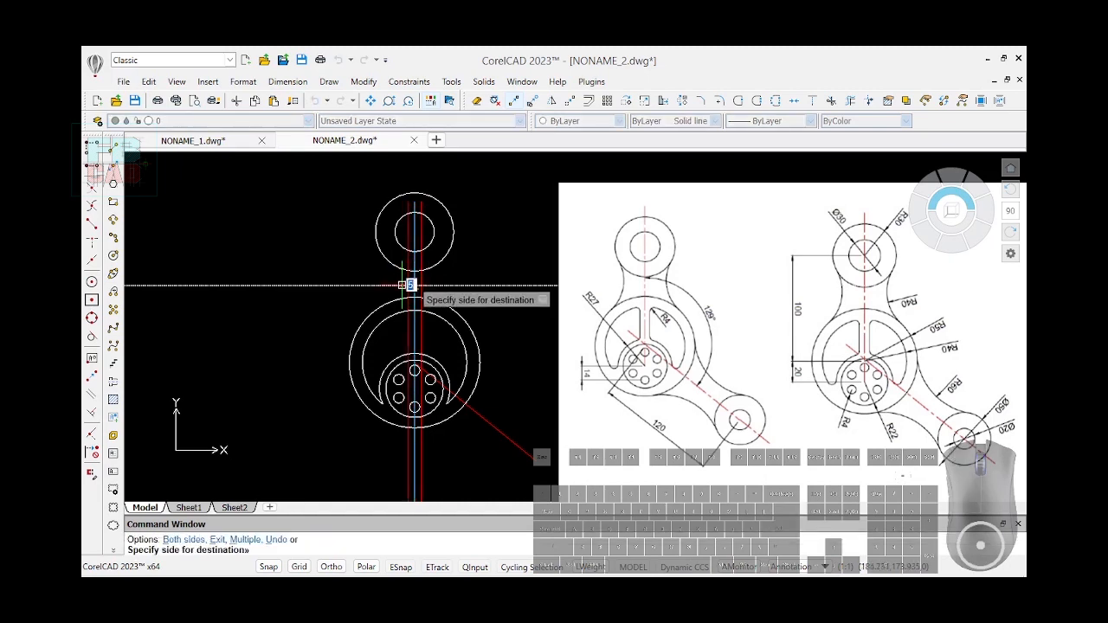
left_click(401, 284)
scroll(430, 345, "up", 3)
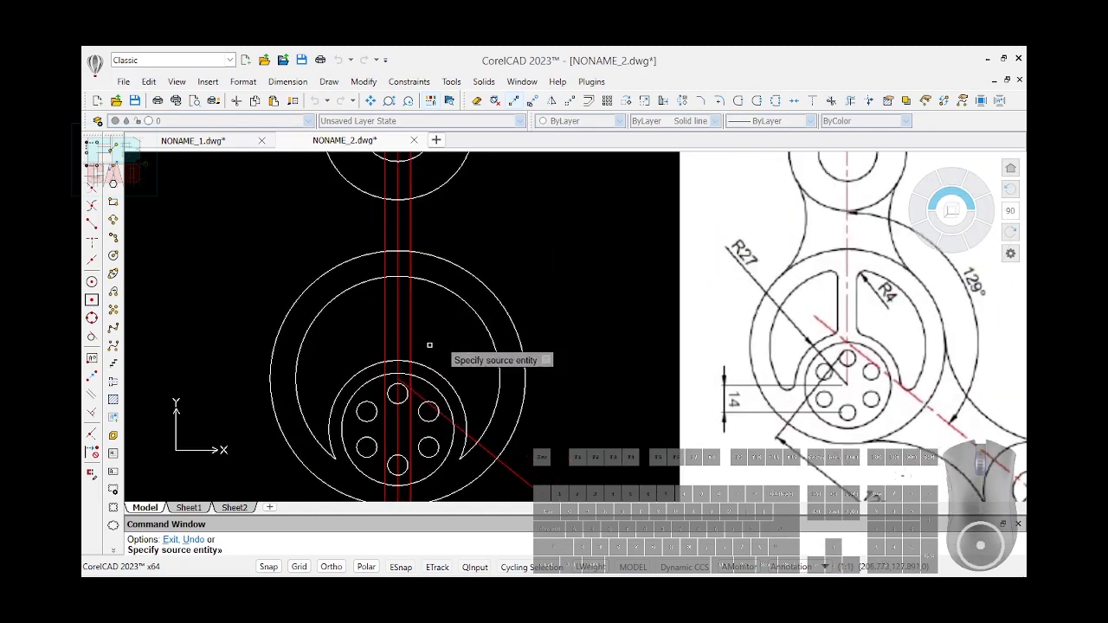
scroll(429, 346, "down", 3)
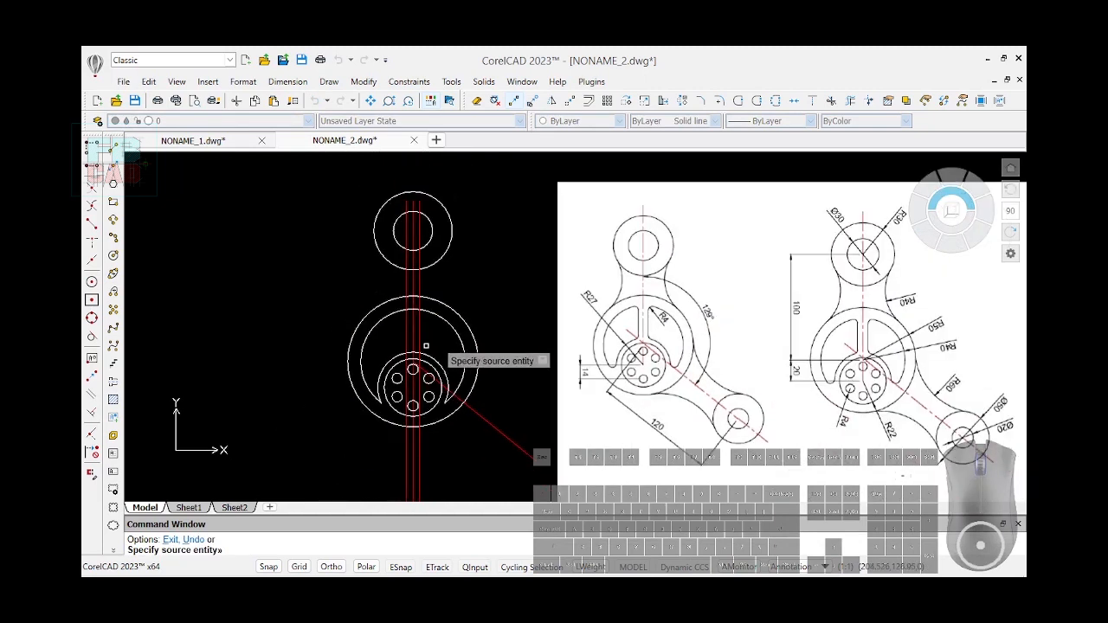
- Power-trim the upper segments of the radius 40 and radius 27 arcs between the two offset lines
left_click(851, 101)
scroll(451, 296, "up", 2)
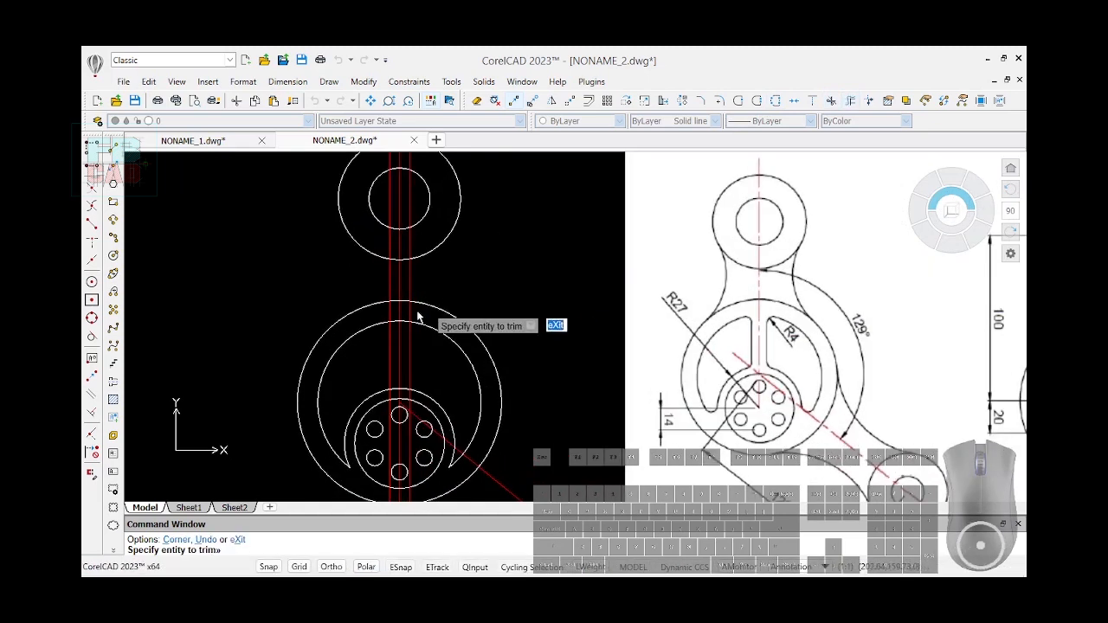
scroll(397, 368, "up", 2)
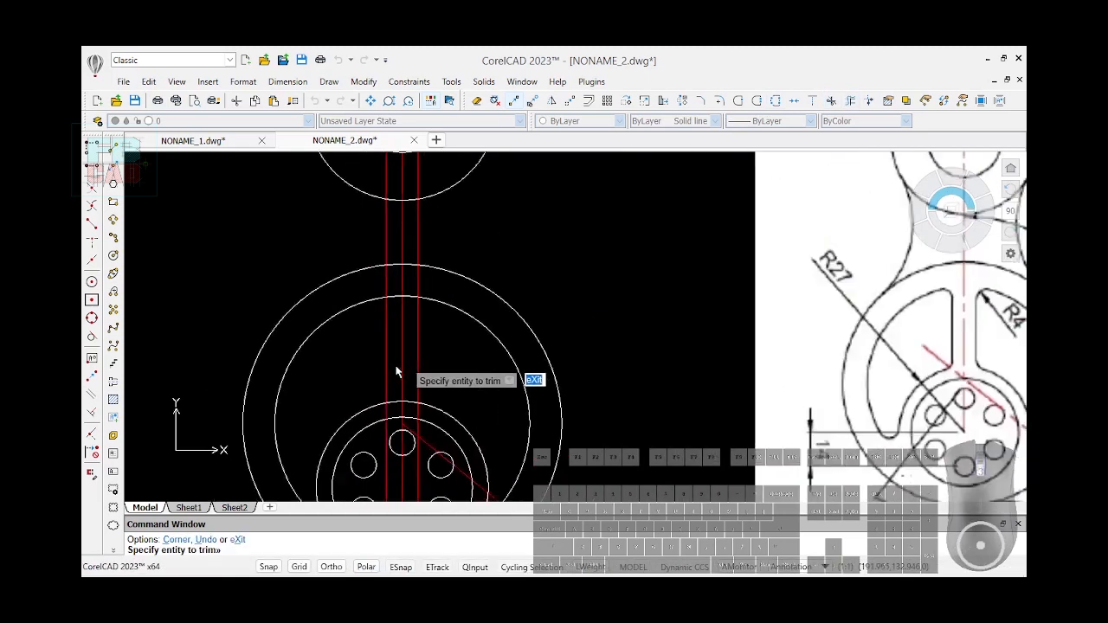
scroll(397, 370, "down", 2)
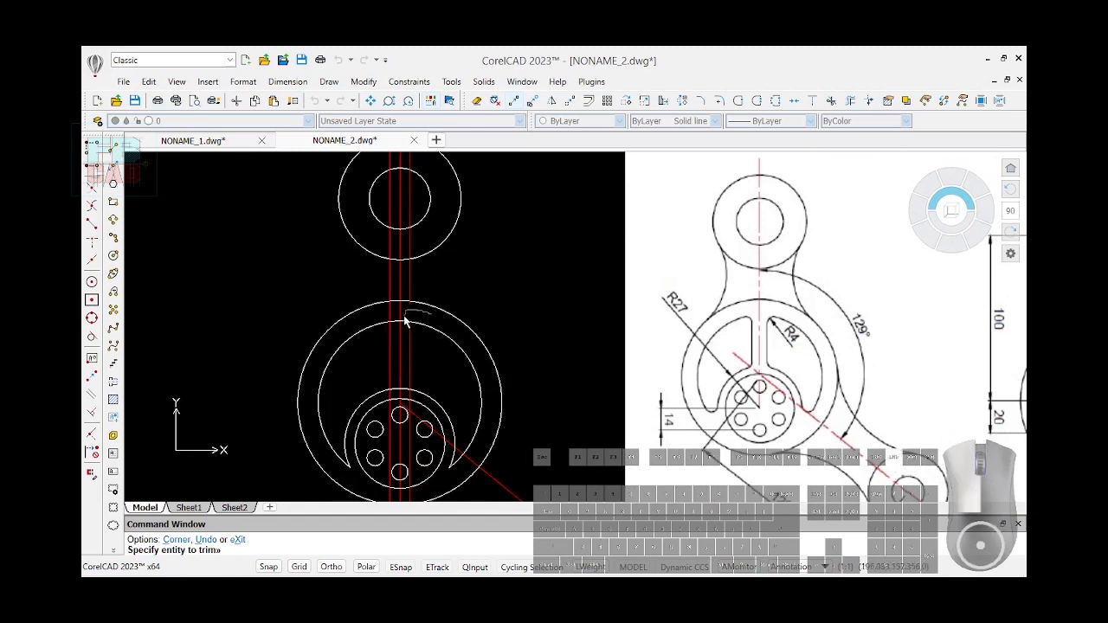
left_click_drag(404, 321, 410, 335)
scroll(374, 312, "up", 3)
scroll(404, 291, "down", 2)
scroll(404, 430, "up", 5)
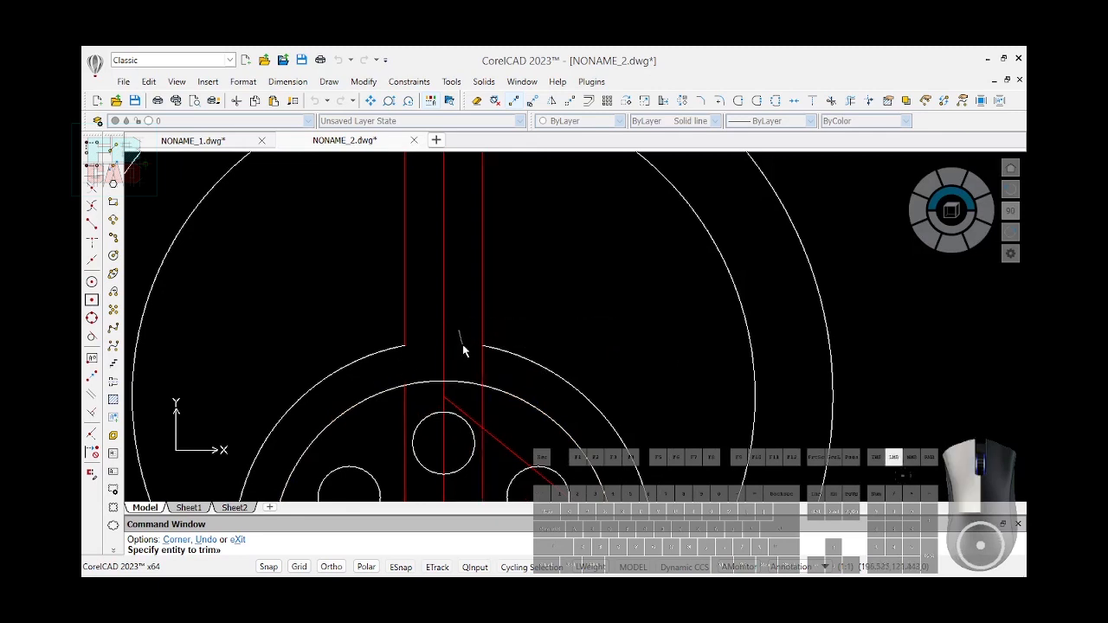
scroll(438, 317, "down", 5)
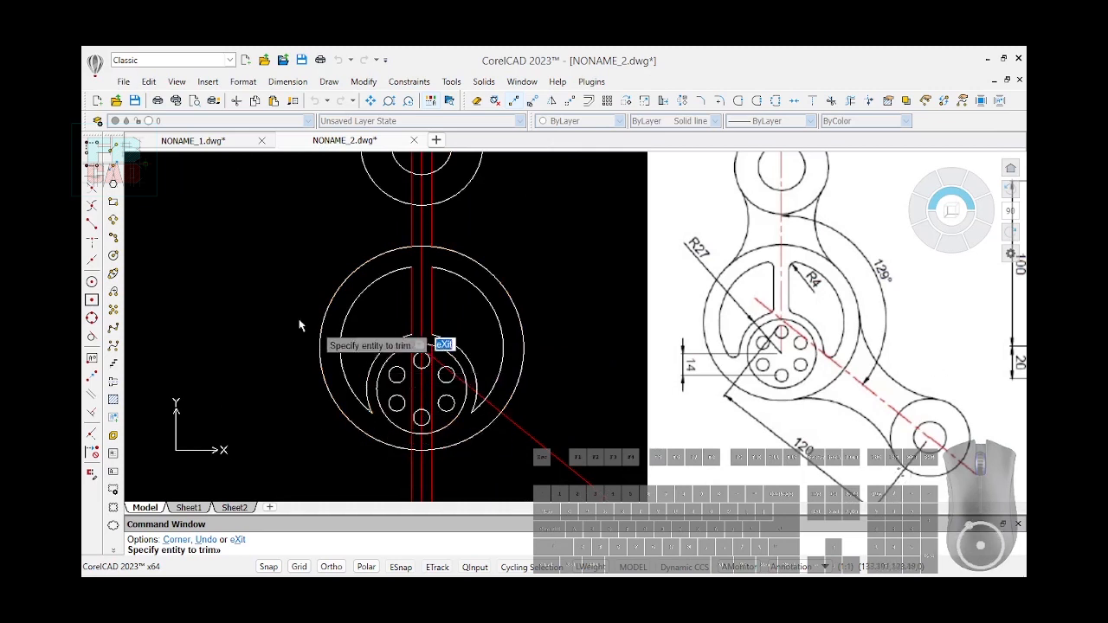
key("Escape")
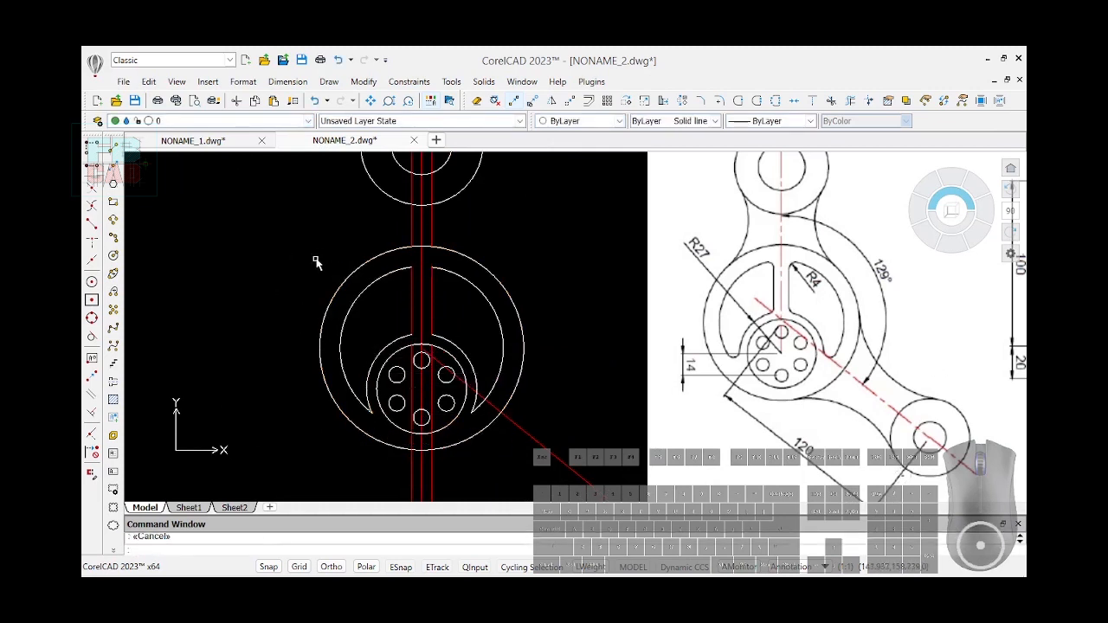
- Set the colour of the two vertical web edge segments between the trimmed arcs to white
left_click(321, 251)
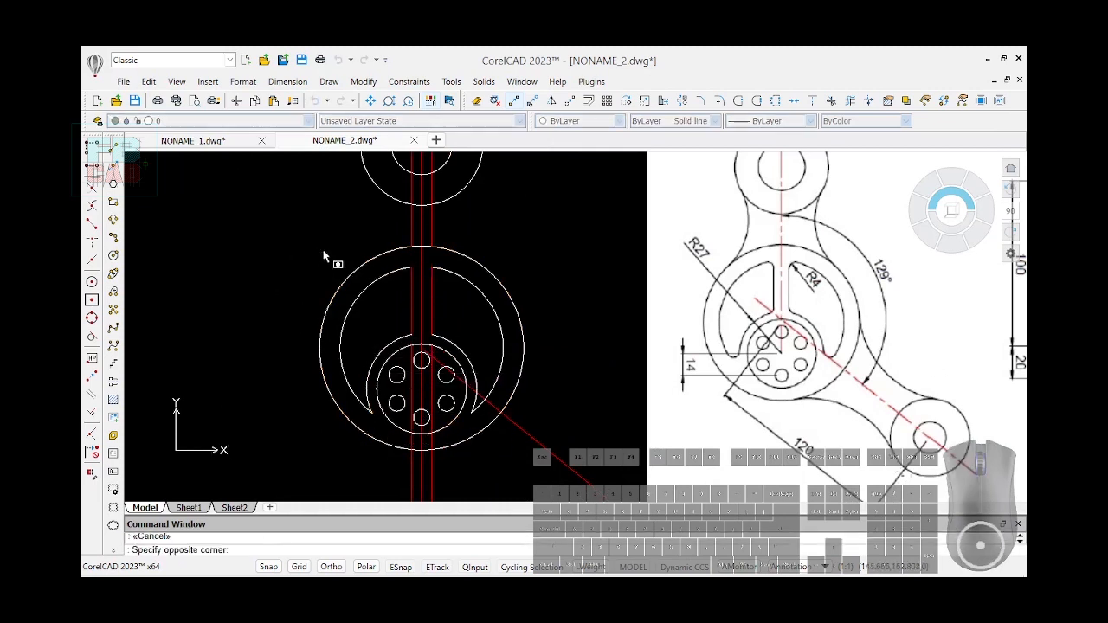
left_click(509, 349)
left_click(619, 121)
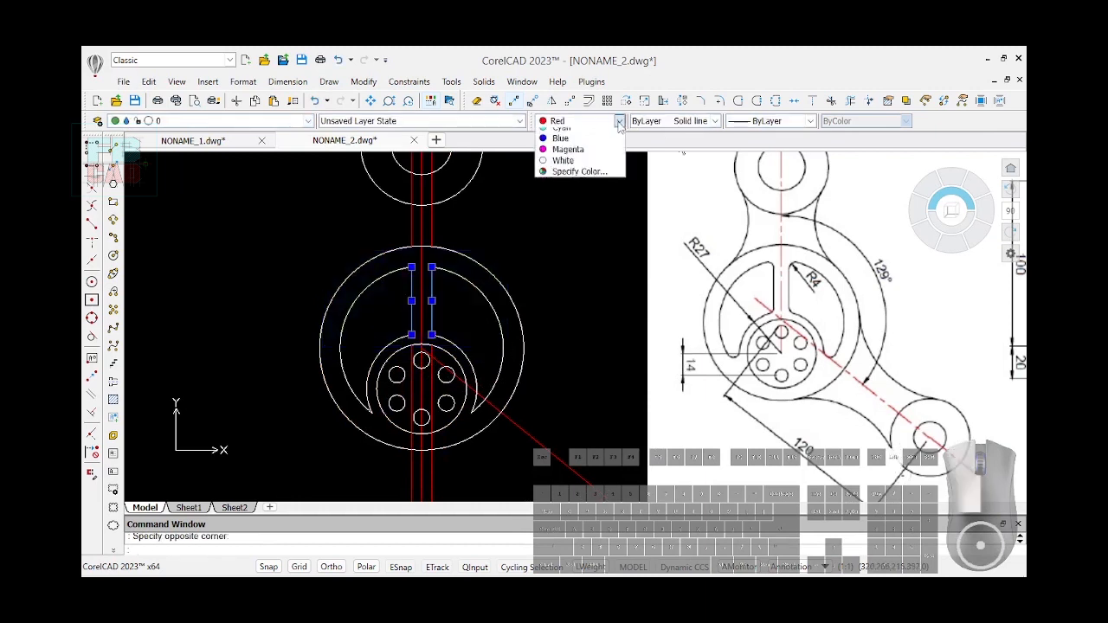
left_click(606, 142)
key("Escape")
- Delete the leftover lower segments of the two red offset lines below the web, keeping the vertical centreline
scroll(308, 250, "down", 2)
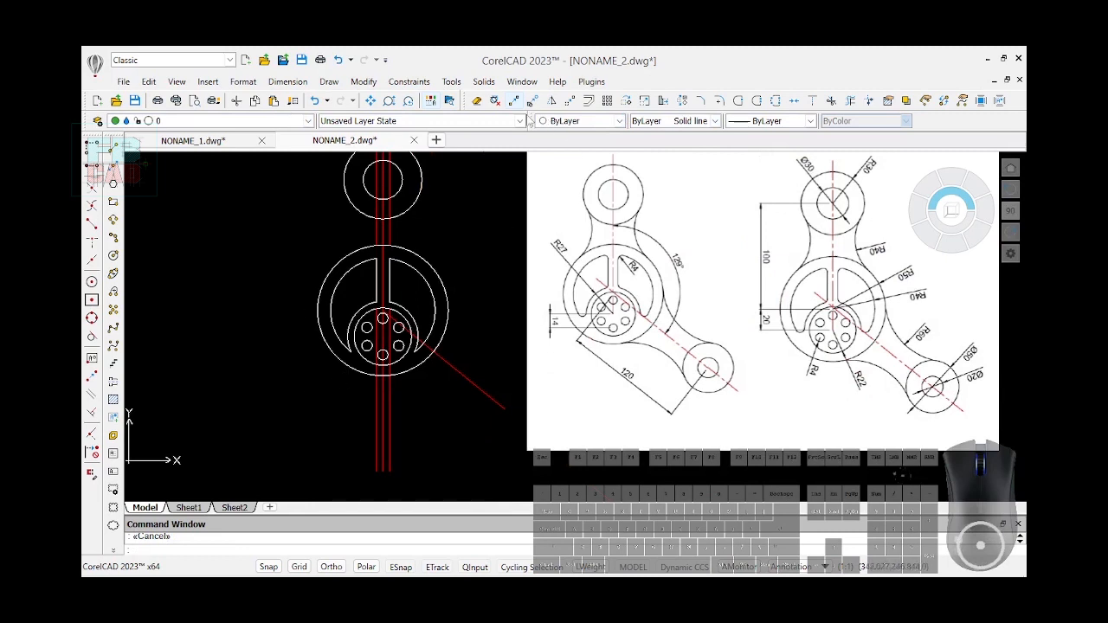
left_click(391, 406)
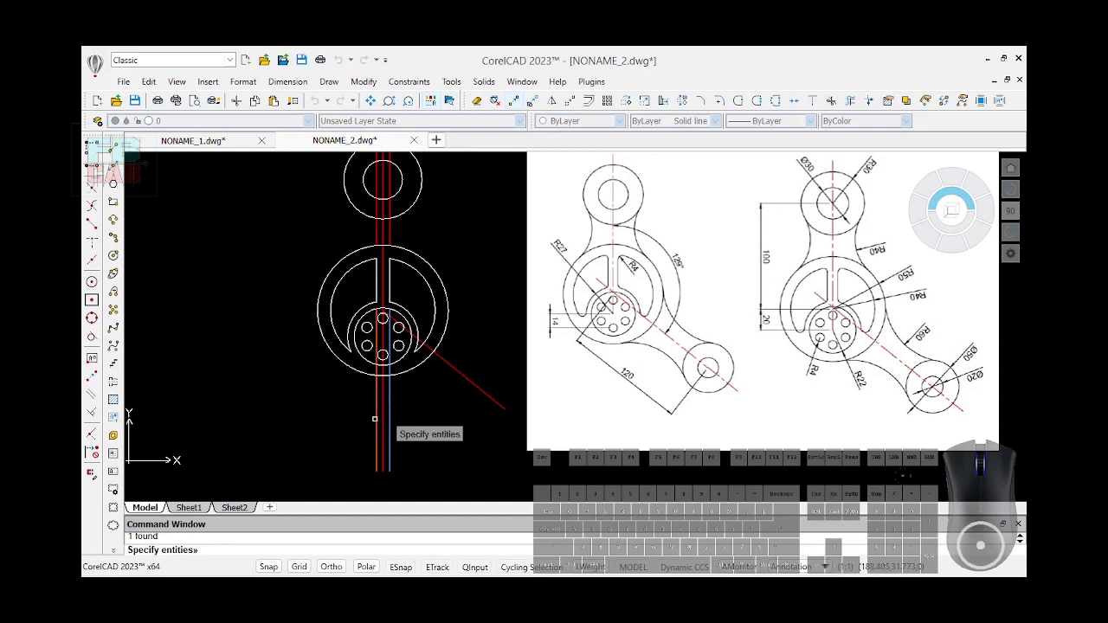
key("Return")
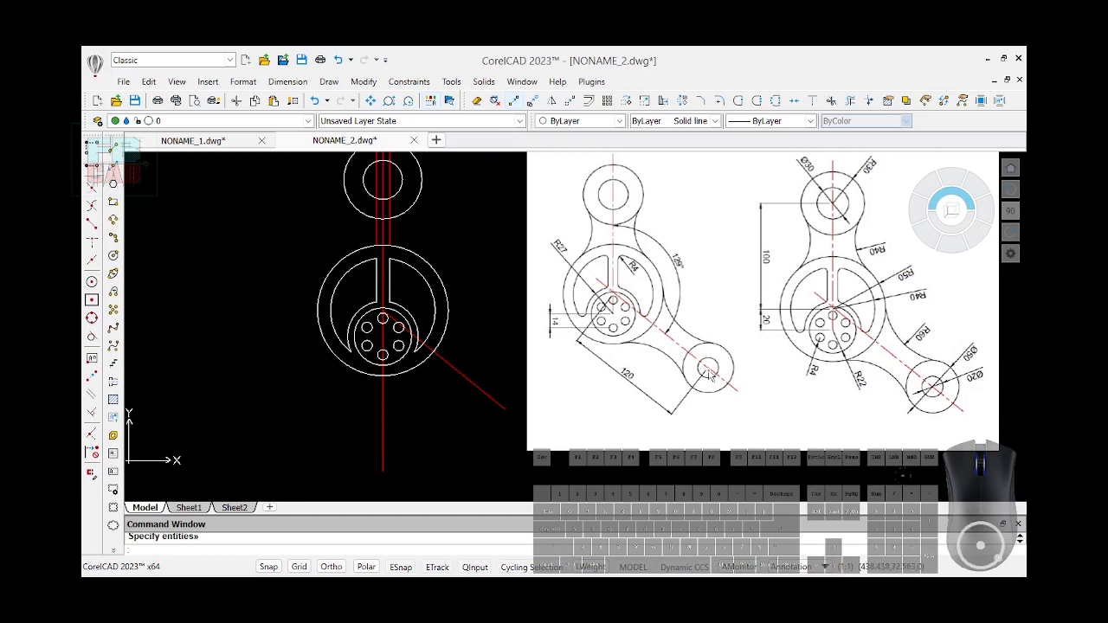
- Draw a radius 40 circle to the right of the centreline, between the upper boss and the large circle
left_click(424, 182)
left_click(113, 256)
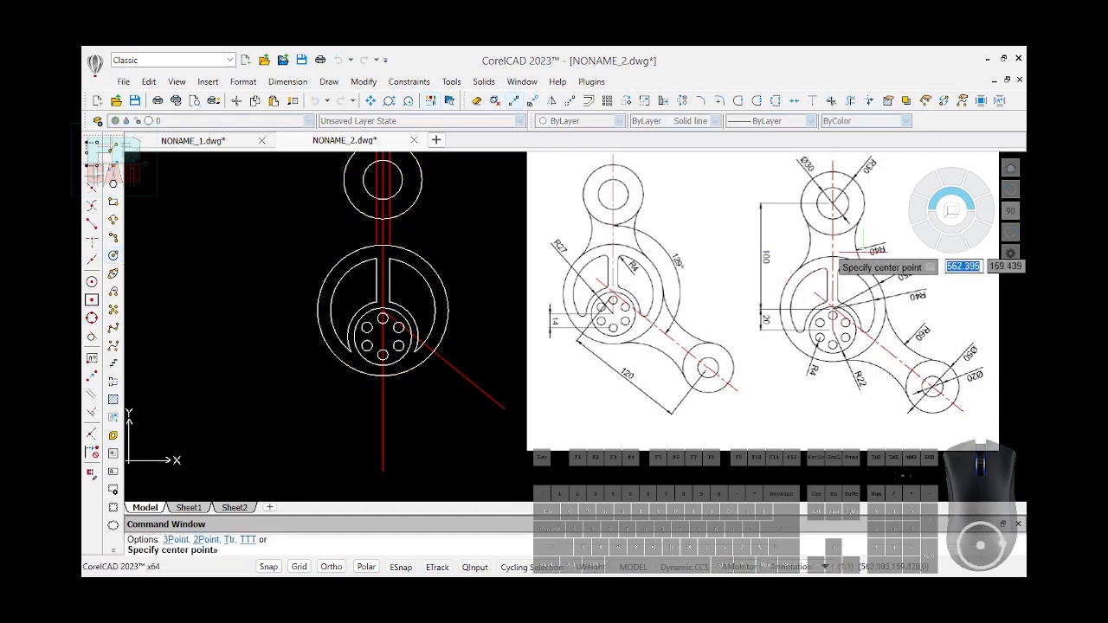
left_click(449, 213)
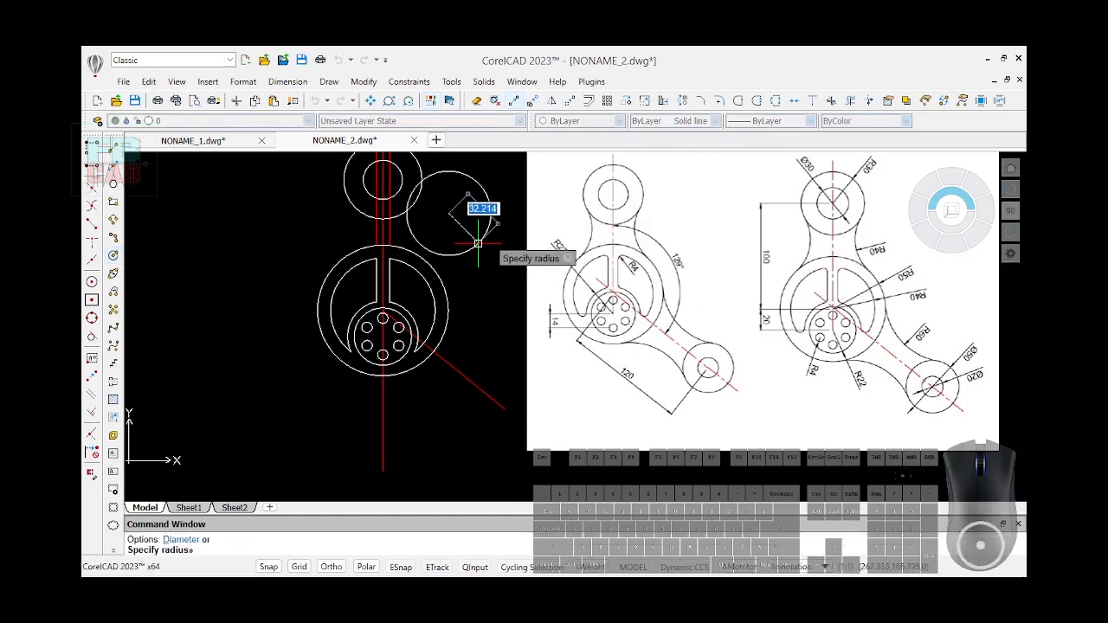
type("40")
key("Return")
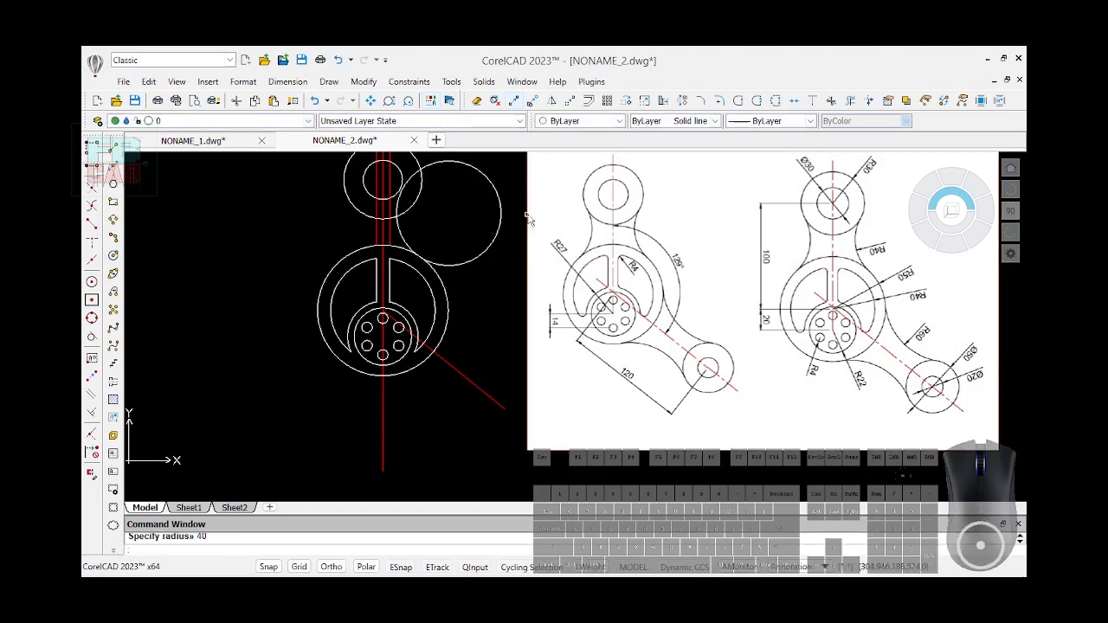
- Apply tangent constraints between the radius 40 circle and both the upper boss's outer circle and the large outer circle
type("GCT")
key("Return")
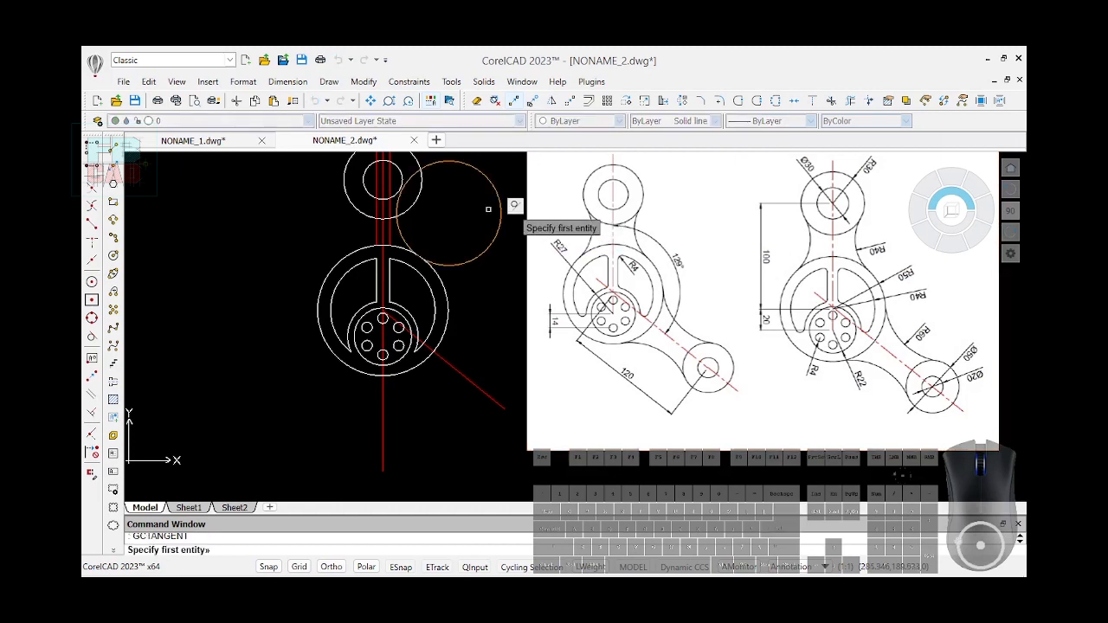
left_click(420, 161)
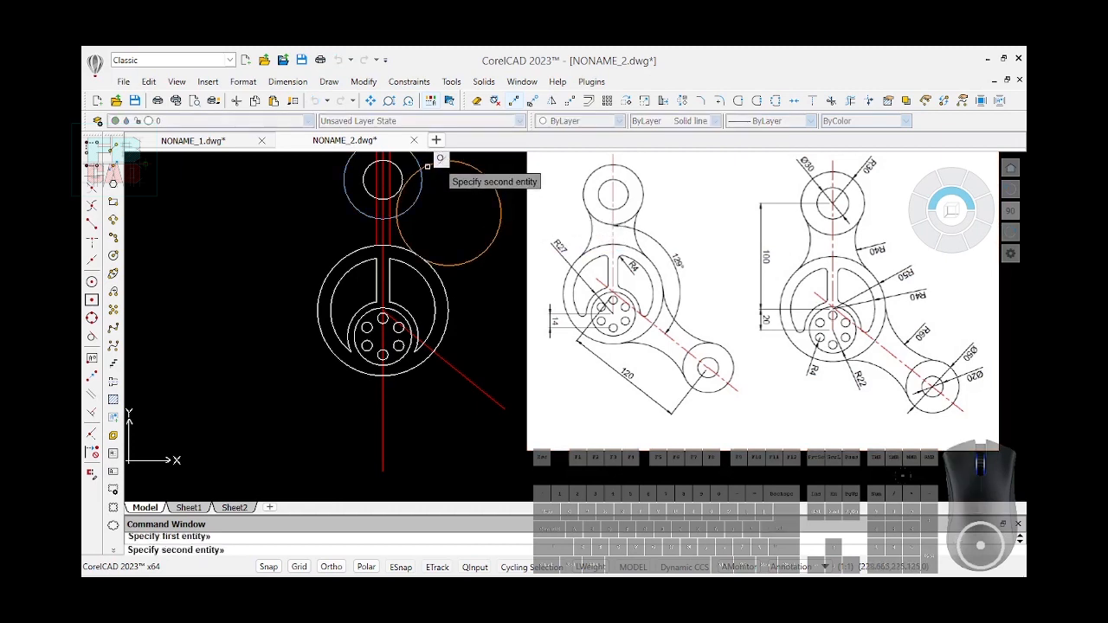
left_click(427, 168)
key("Return")
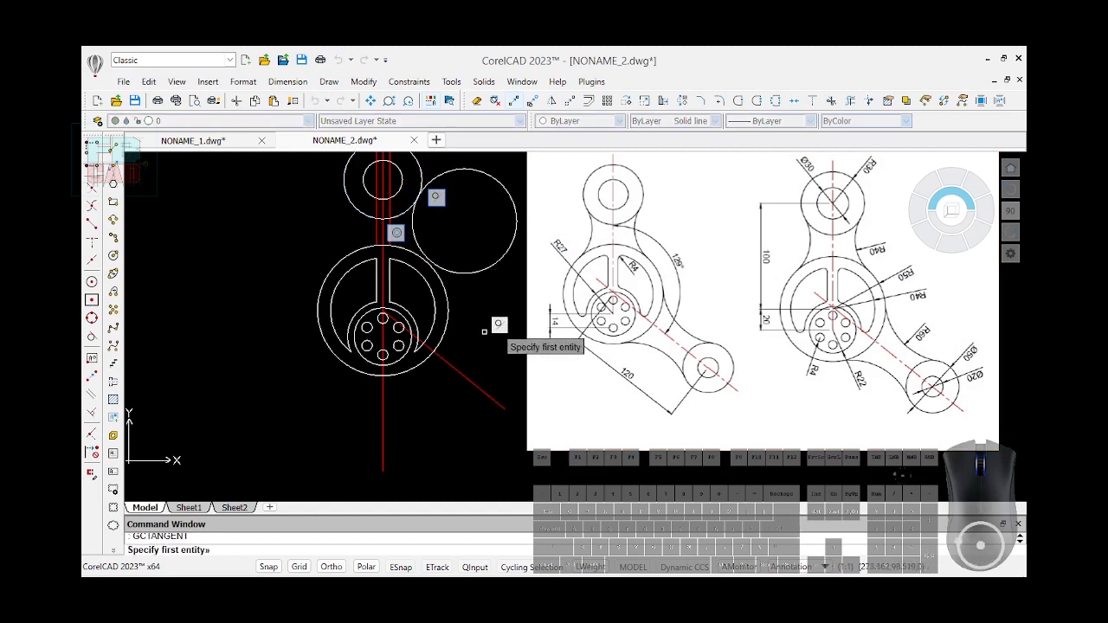
left_click(449, 305)
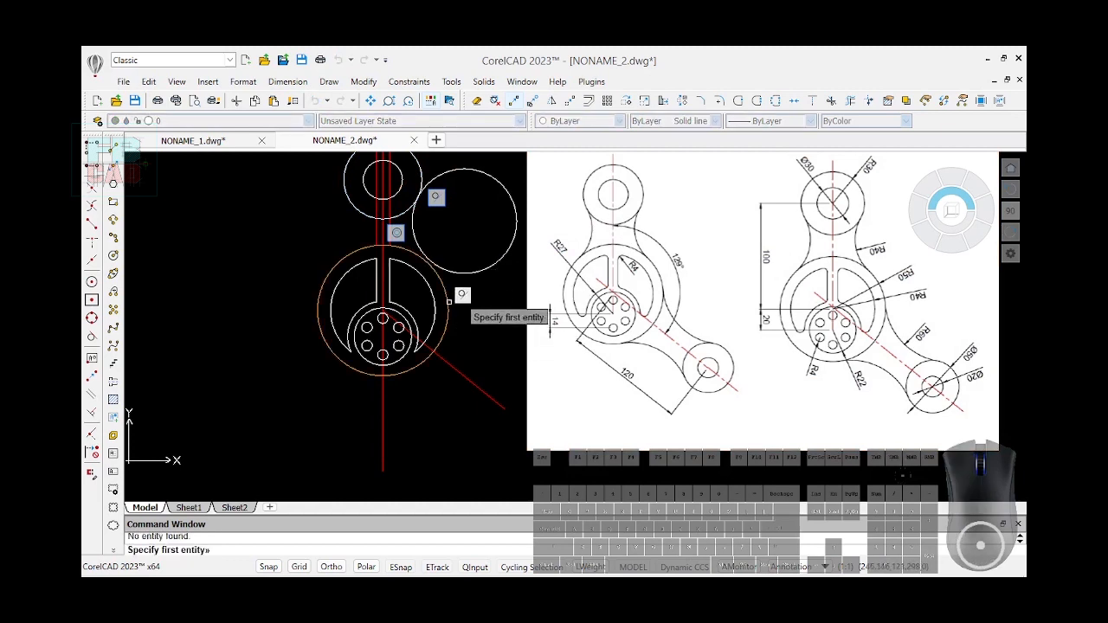
left_click(456, 276)
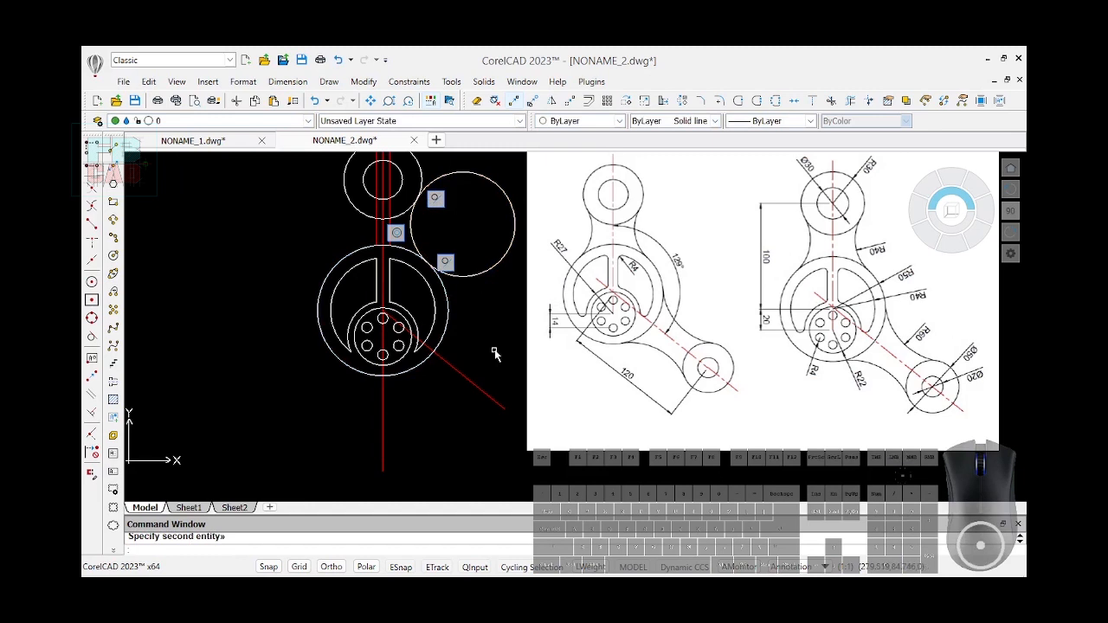
- Power-trim the radius 40 circle to its inner connecting arc and mirror that arc about the vertical centreline, keeping the original
left_click(851, 102)
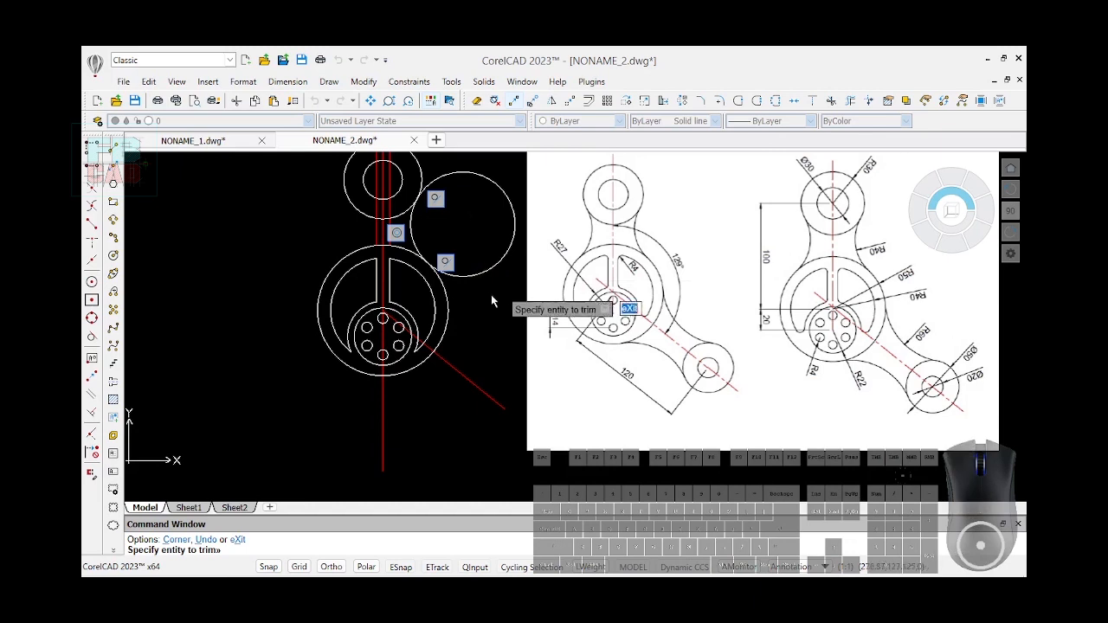
left_click_drag(490, 292, 486, 273)
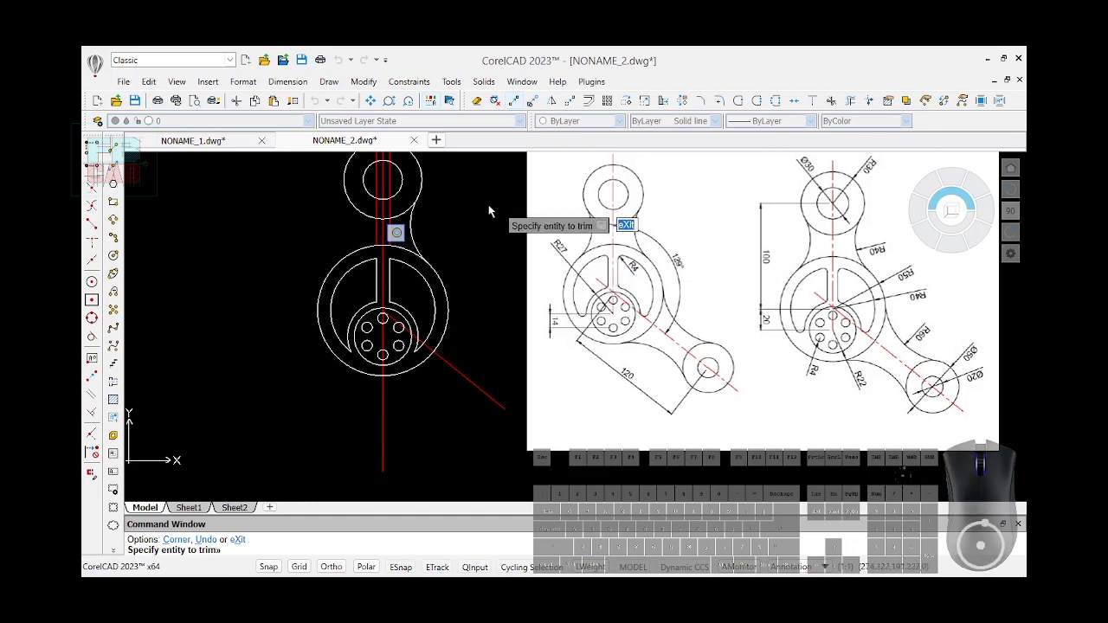
left_click(551, 103)
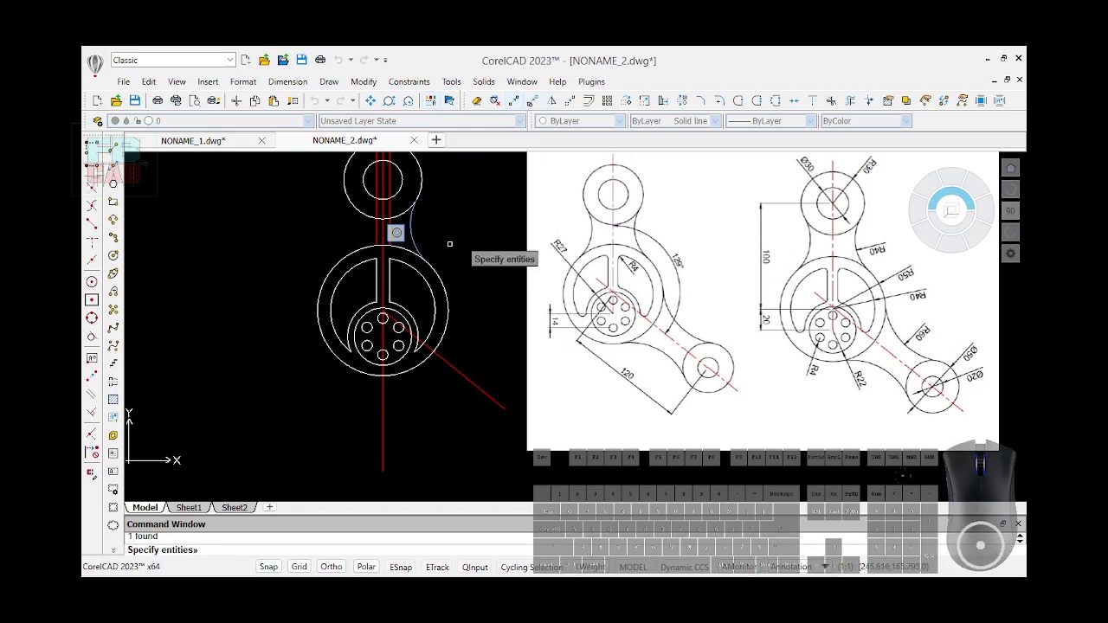
key("Return")
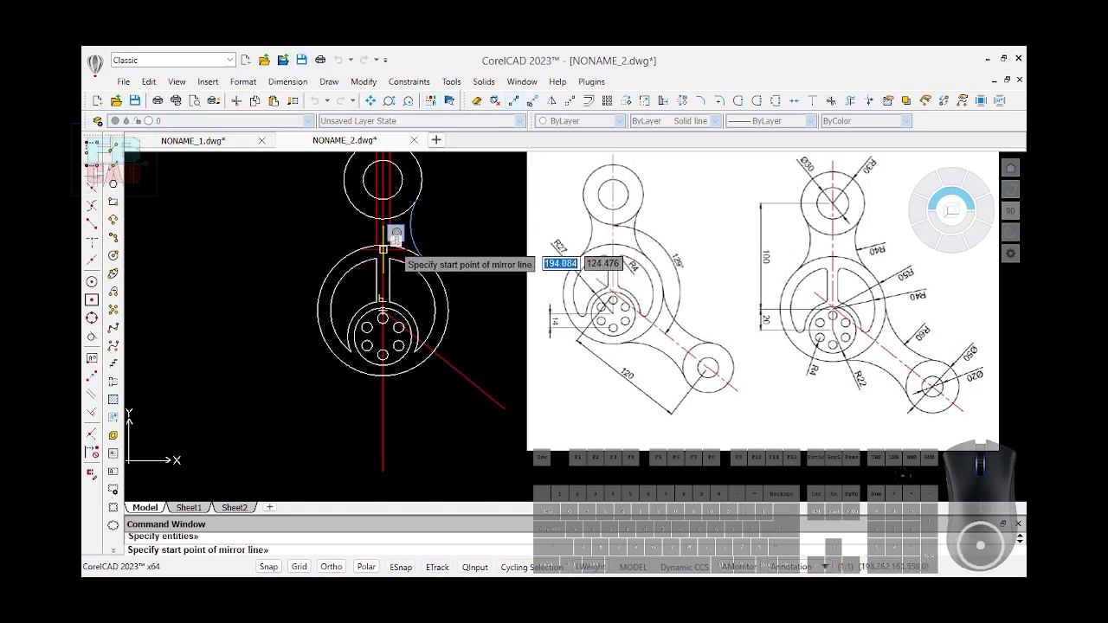
left_click(383, 245)
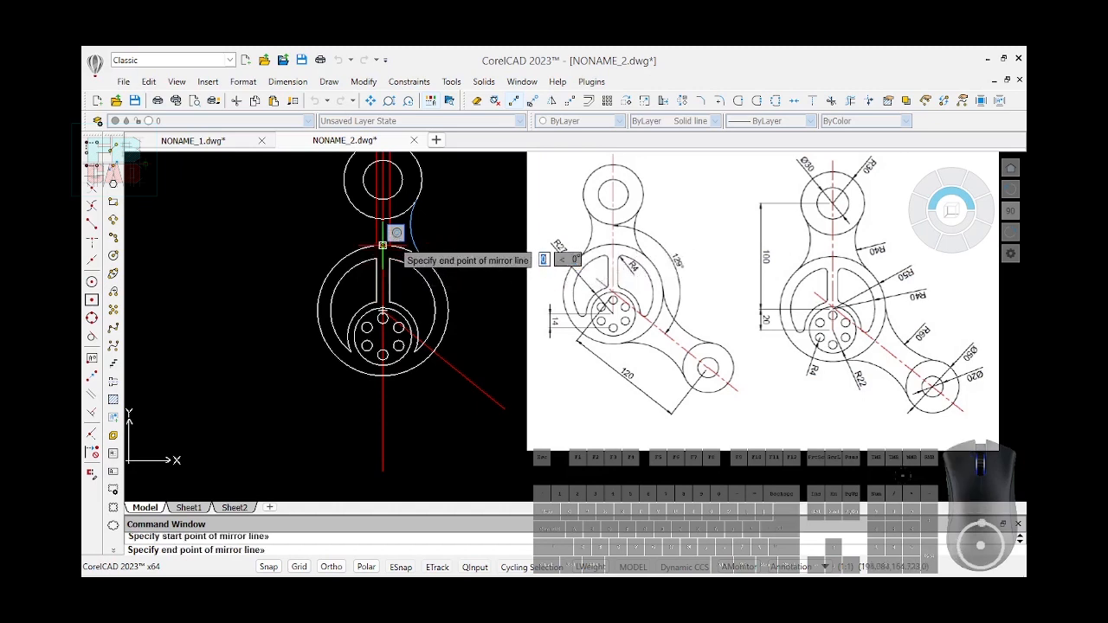
left_click(383, 199)
key("Return")
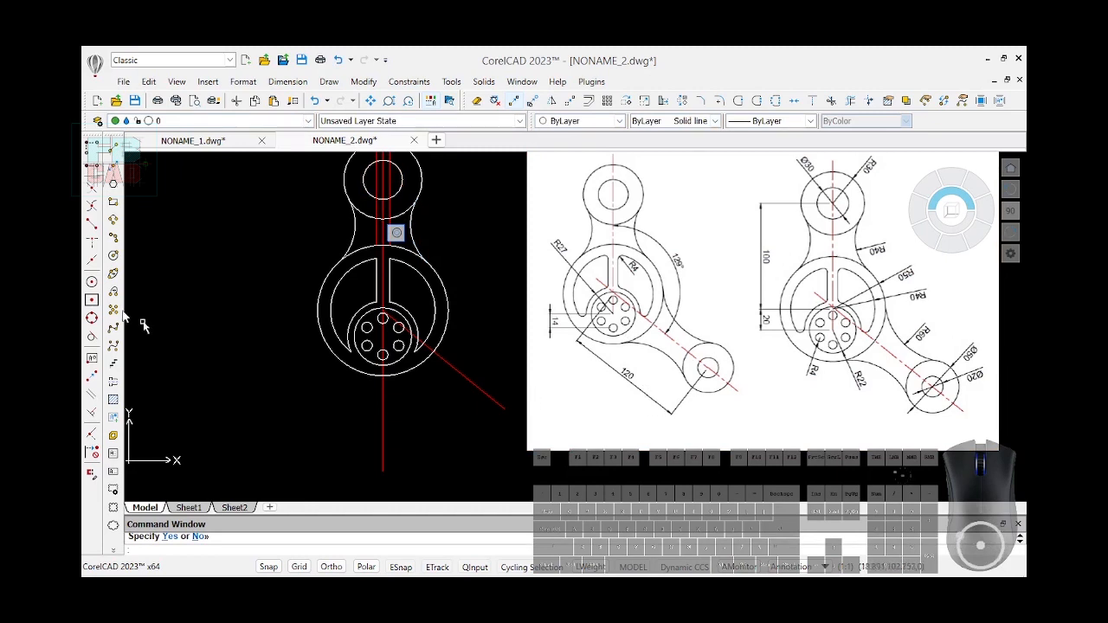
- Draw a circle of diameter 50 centred on the lower end of the inclined centreline
left_click(113, 258)
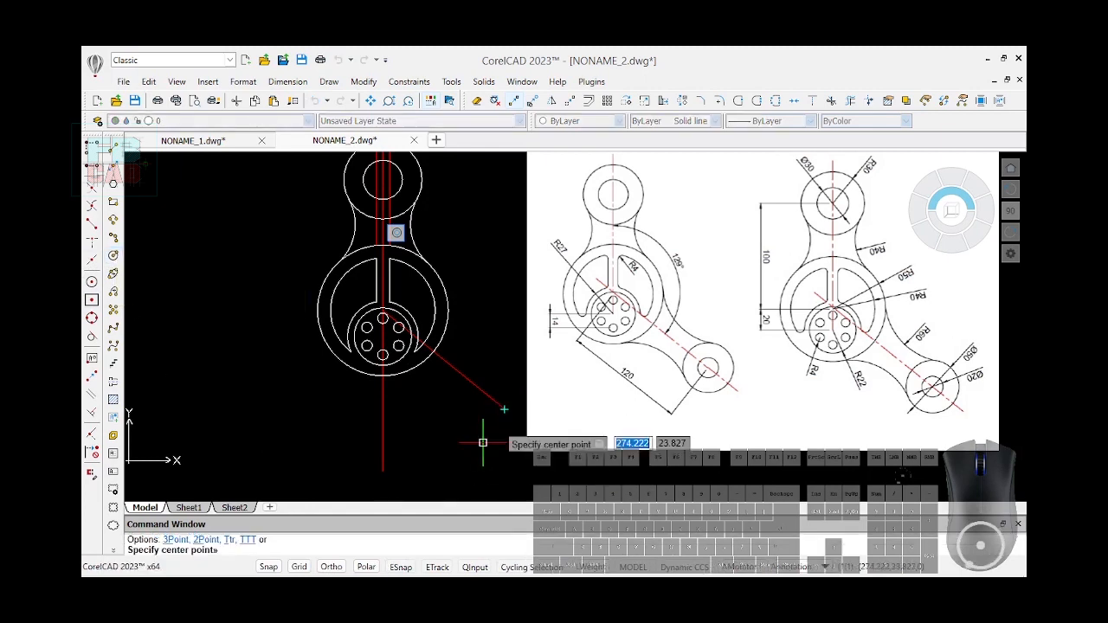
left_click(504, 408)
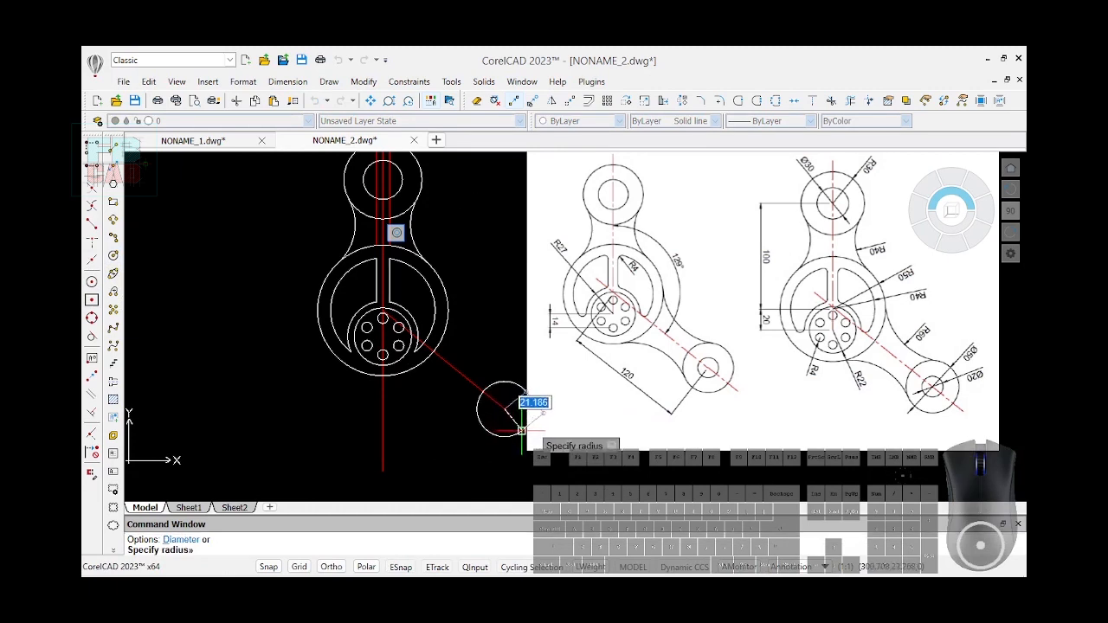
type("D")
key("Return")
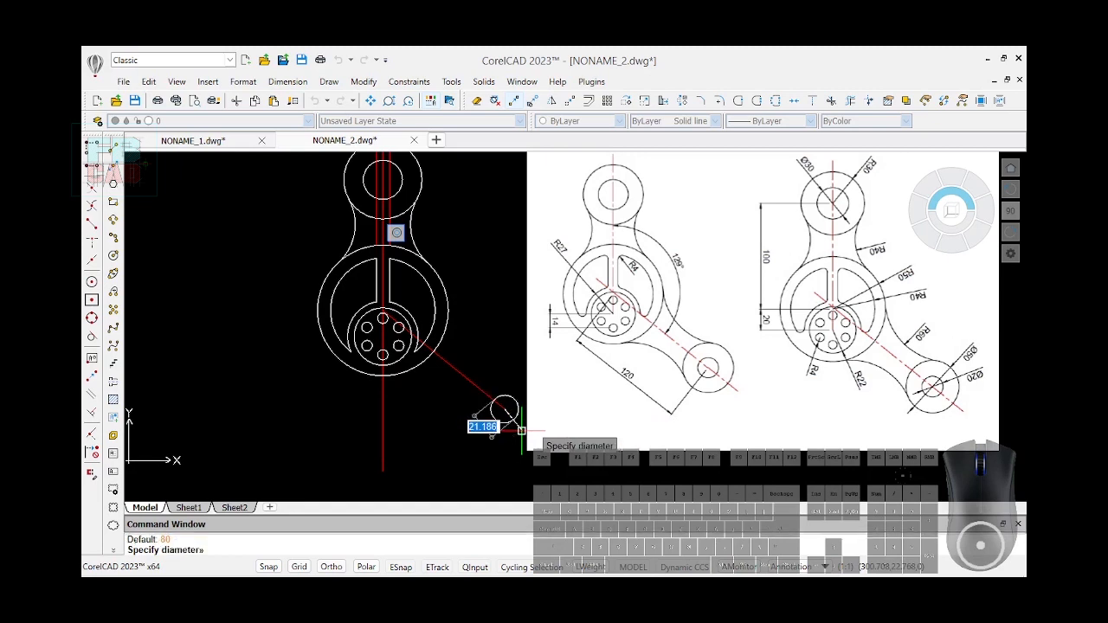
key("Return")
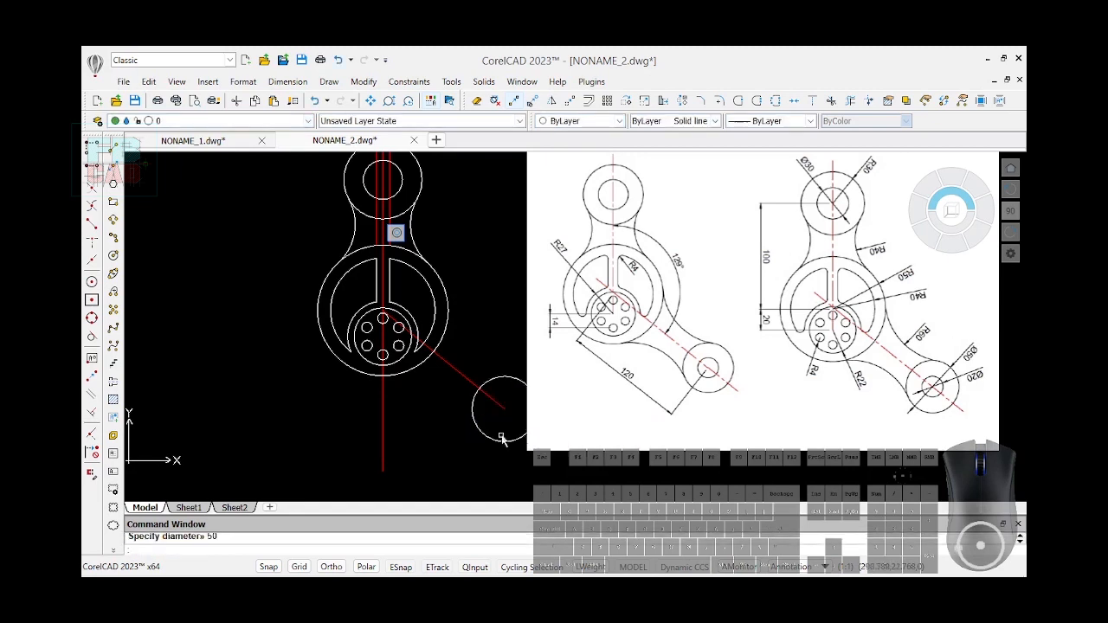
- Draw a concentric circle of diameter 20 at the lower end of the inclined centreline
key("Return")
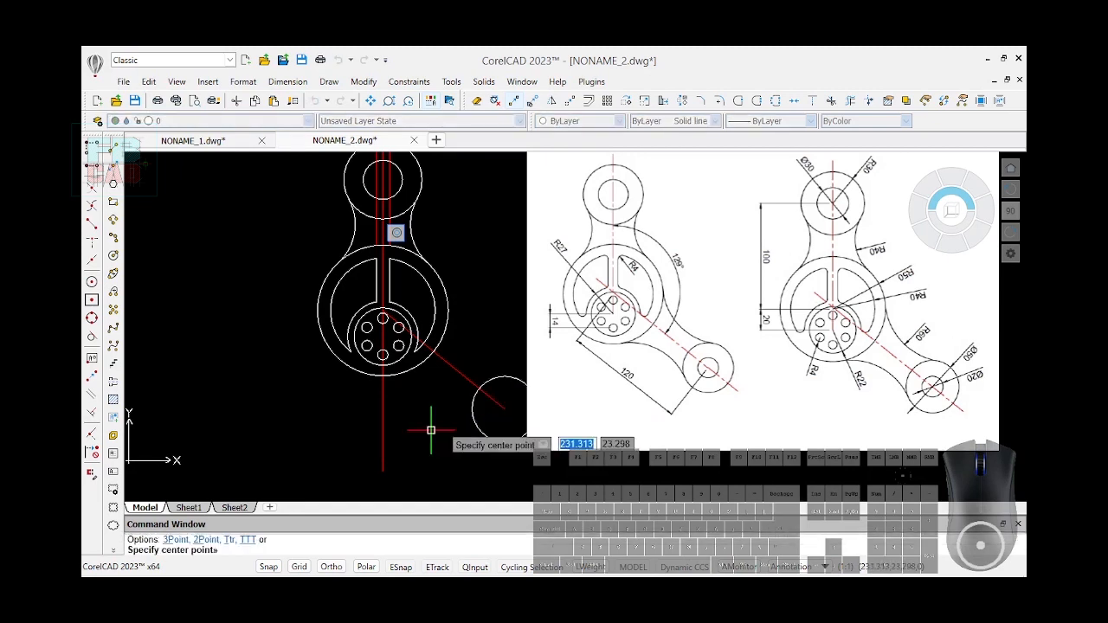
left_click(504, 409)
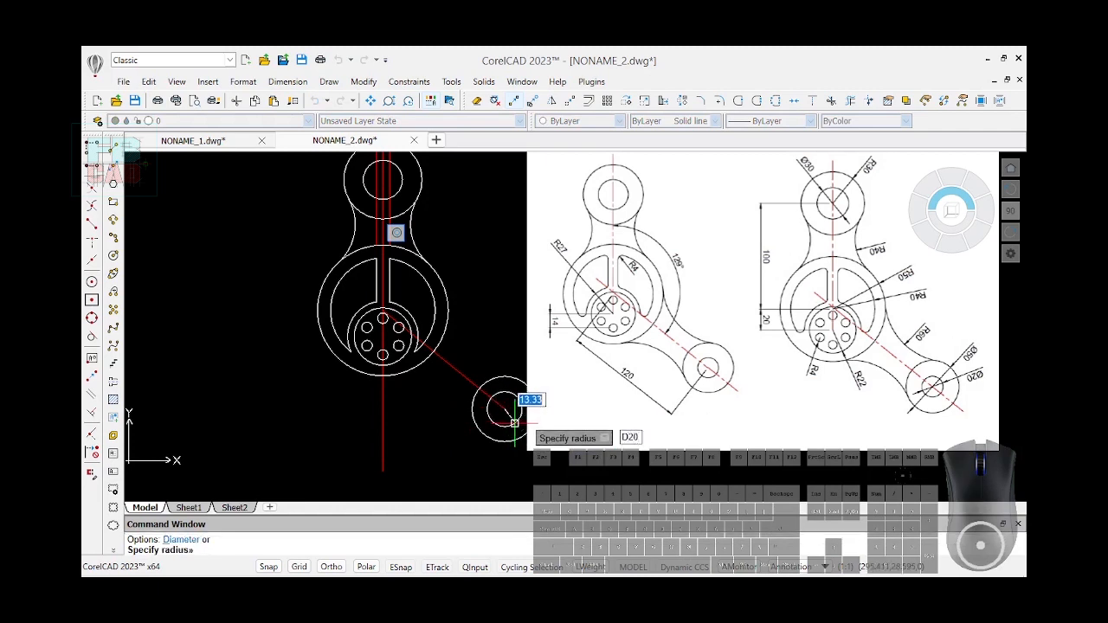
key("BackSpace")
key("BackSpace")
key("Return")
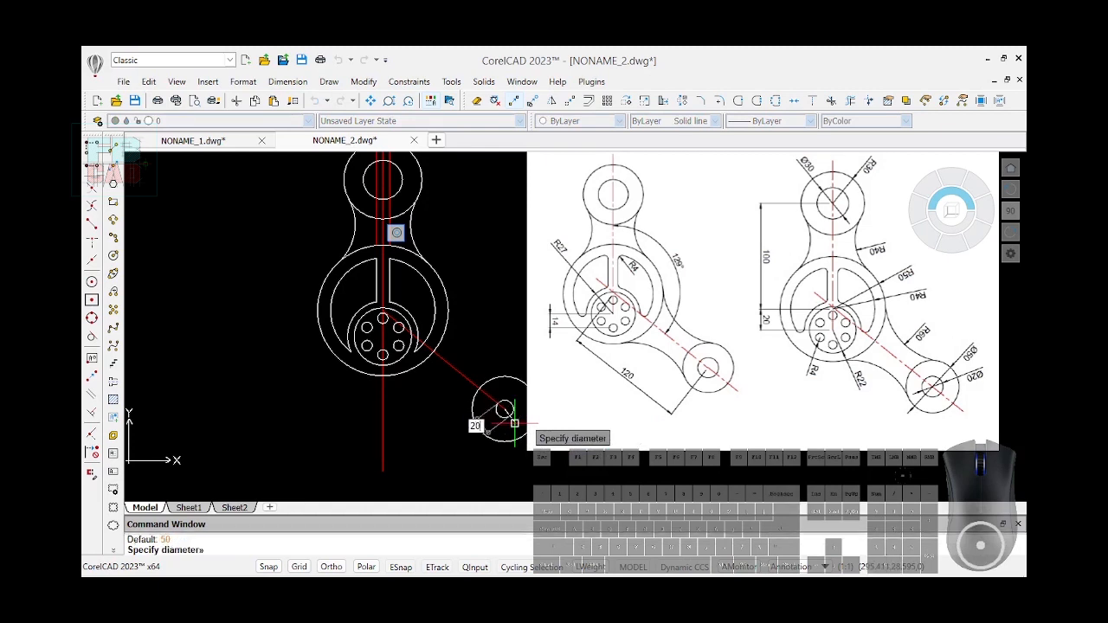
type("20")
key("Return")
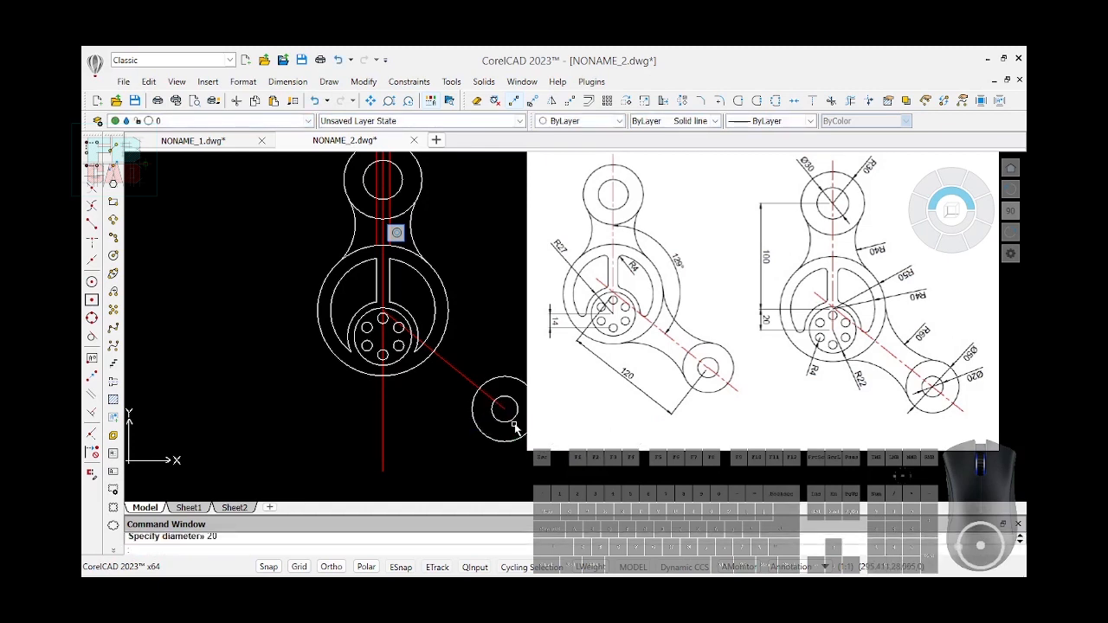
type("DCRADIAL")
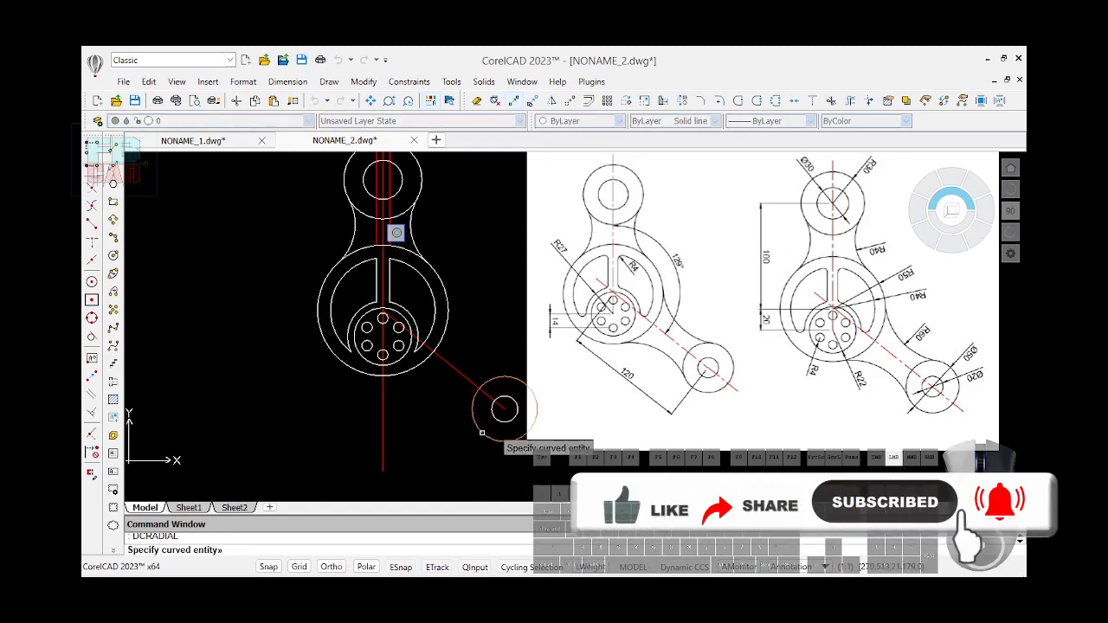
left_click(481, 435)
left_click(441, 446)
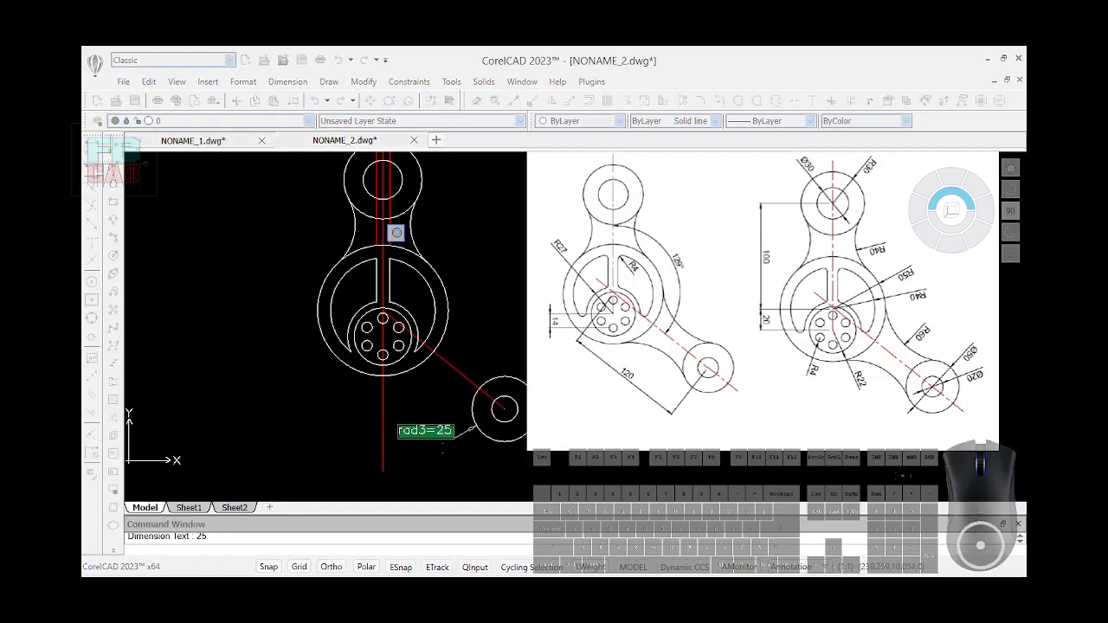
key("BackSpace")
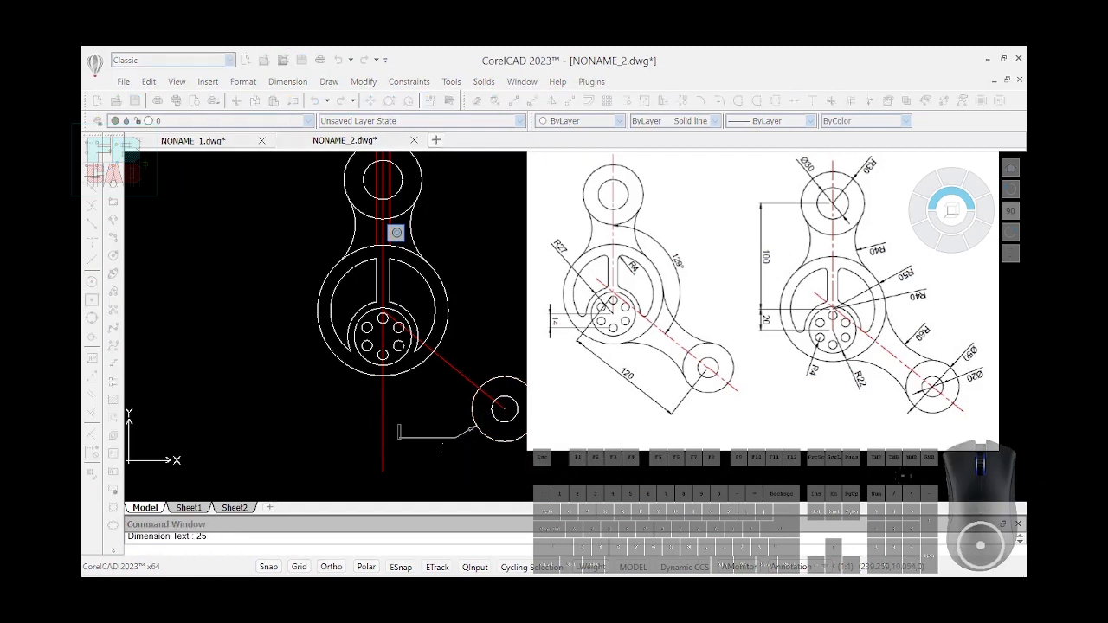
key("Escape")
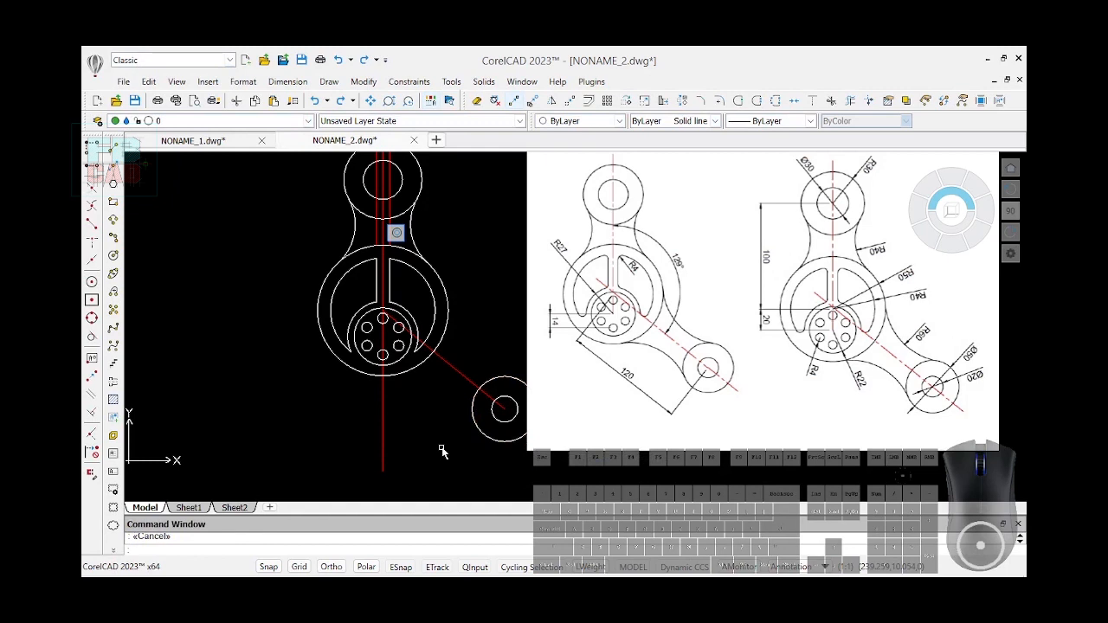
- Add a diameter constraint of 50 to the outer circle at the lower end of the inclined centreline
type("DCDIAMETER")
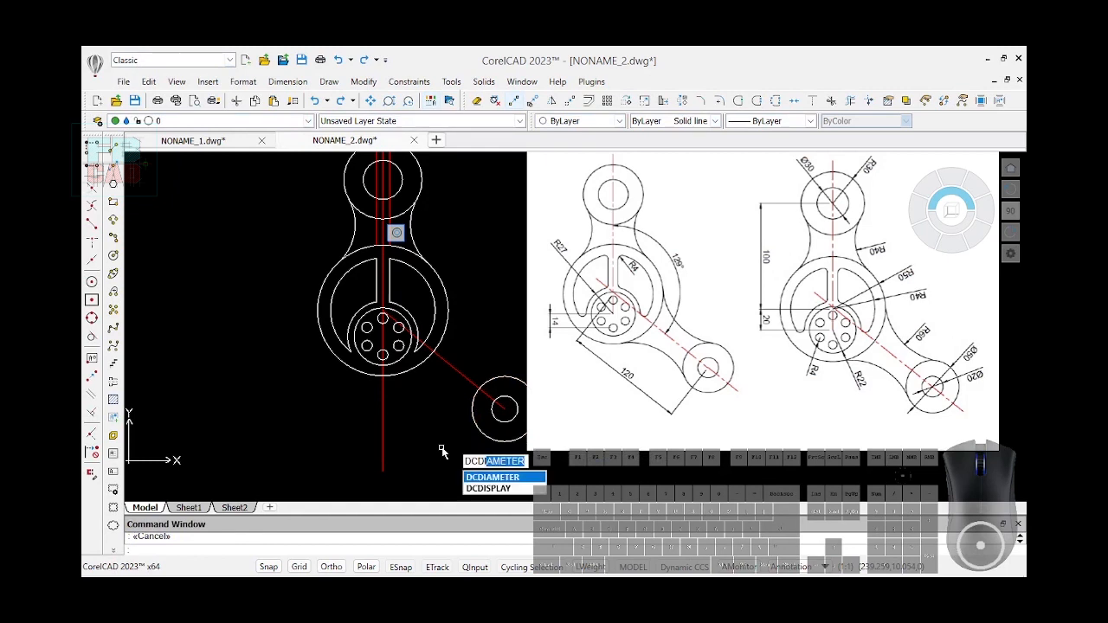
key("Return")
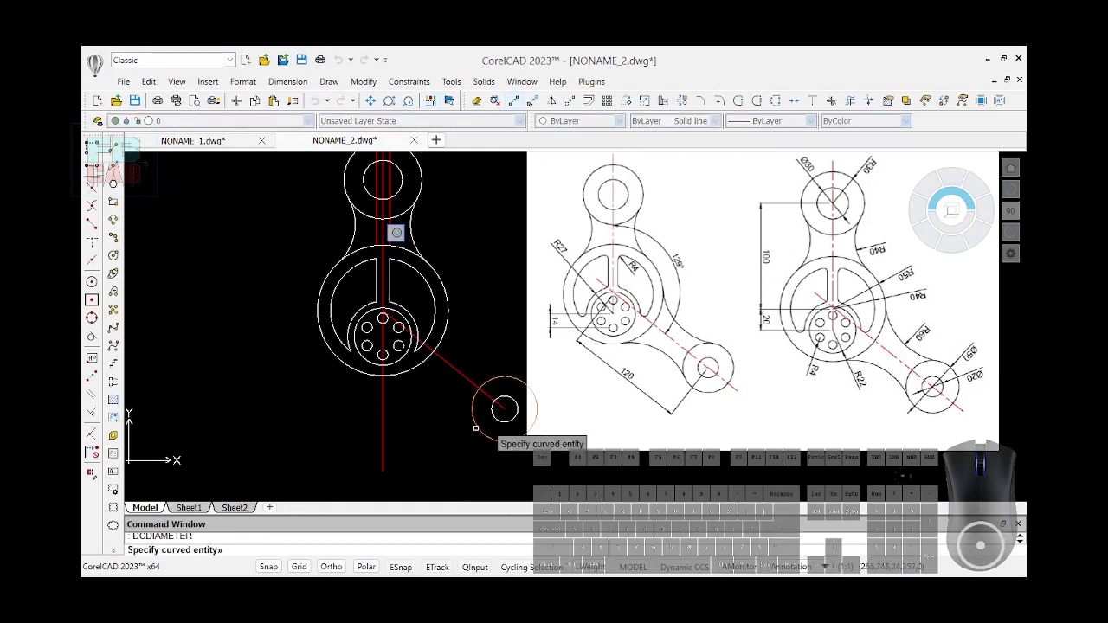
left_click(475, 427)
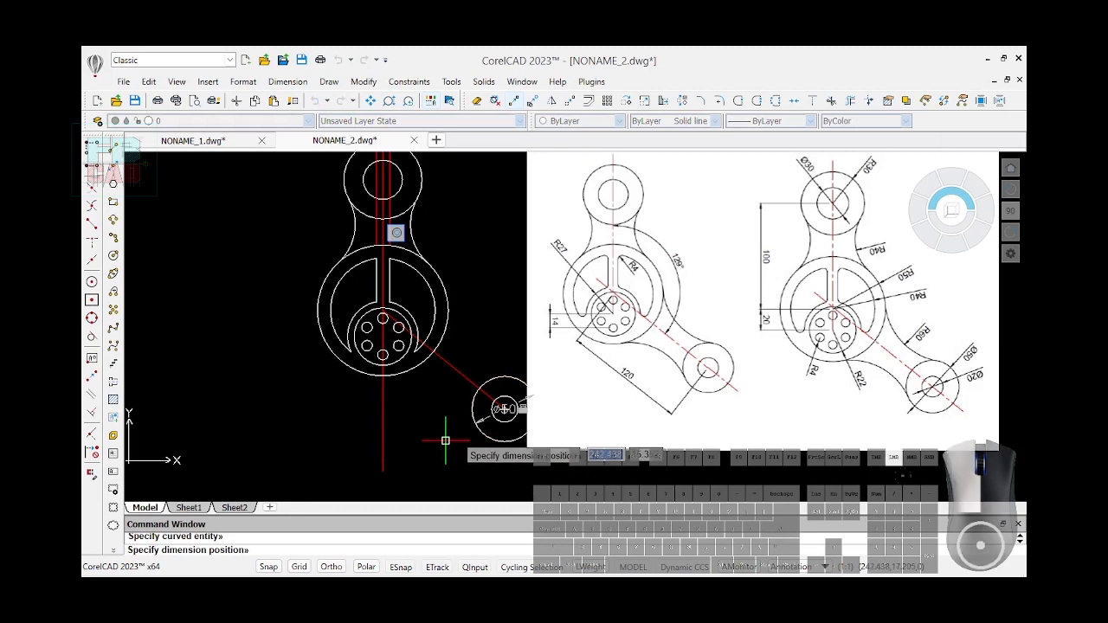
left_click(447, 443)
left_click(447, 442)
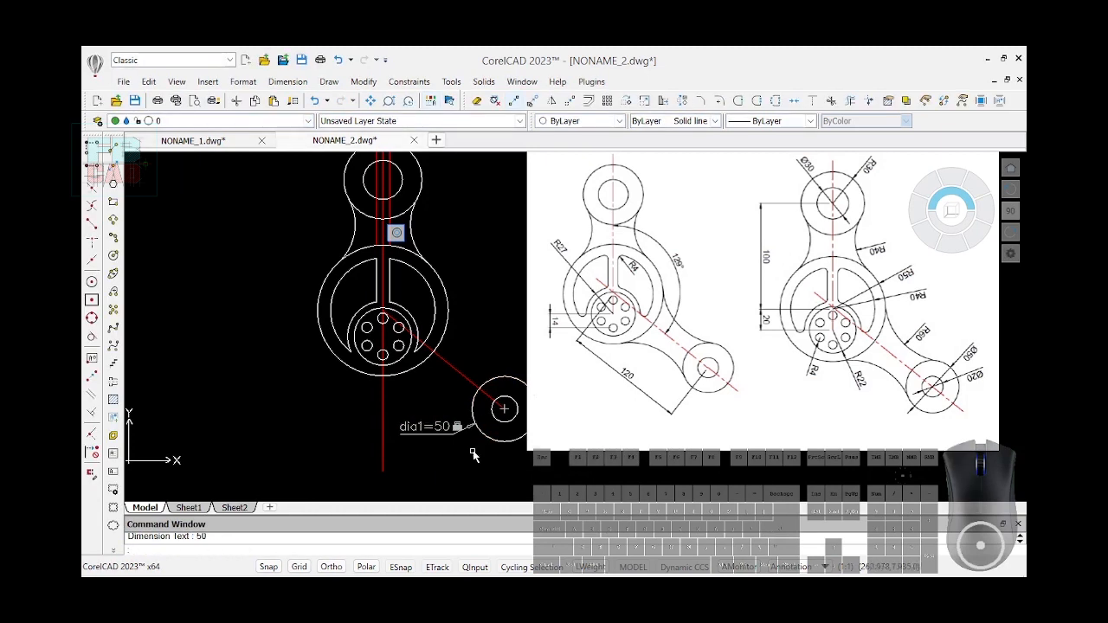
- Add a diameter constraint of 20 to the inner circle at the lower end of the inclined centreline
key("Return")
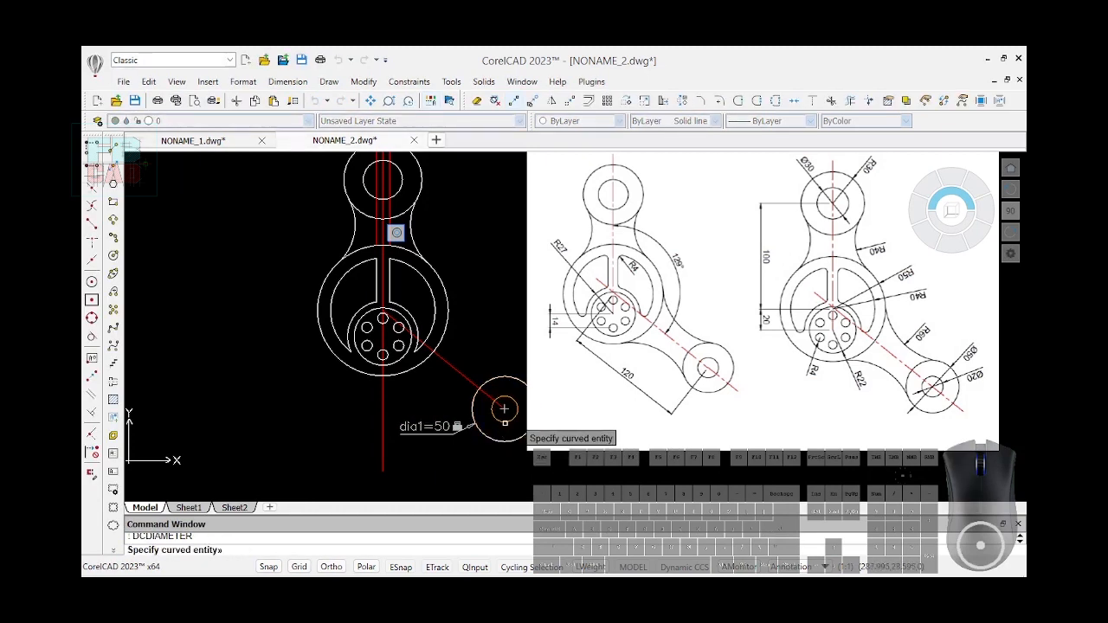
left_click(505, 422)
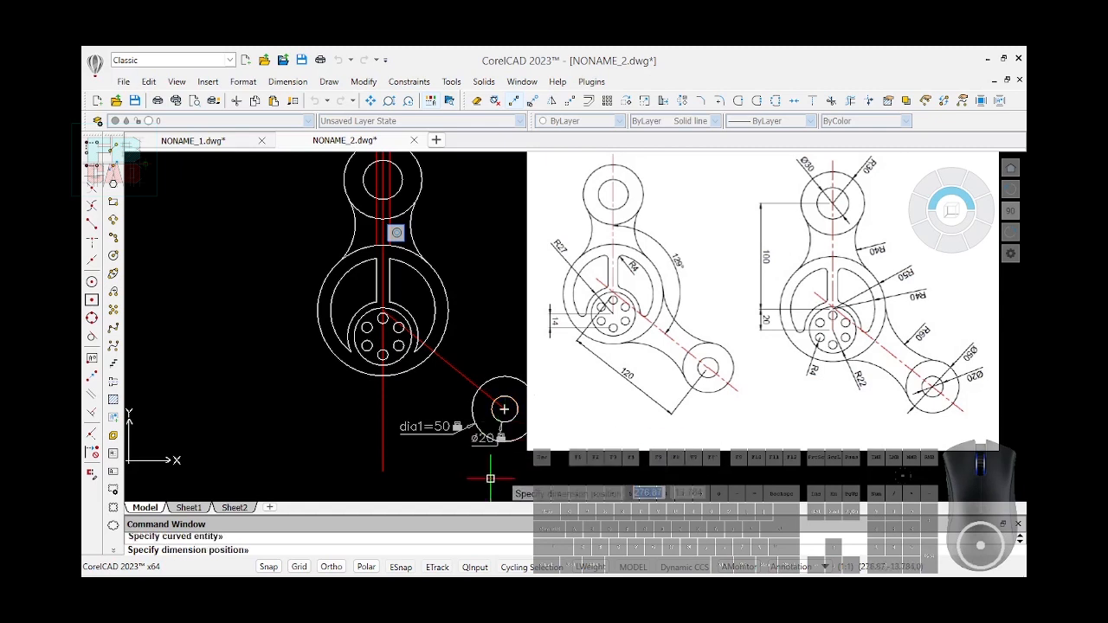
left_click(491, 479)
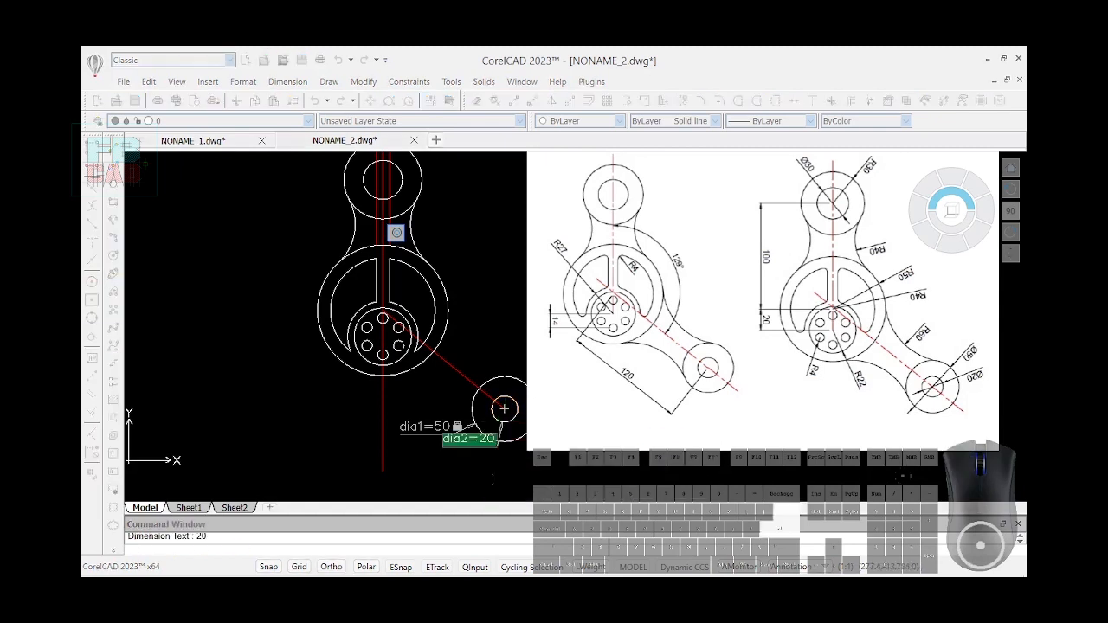
key("Return")
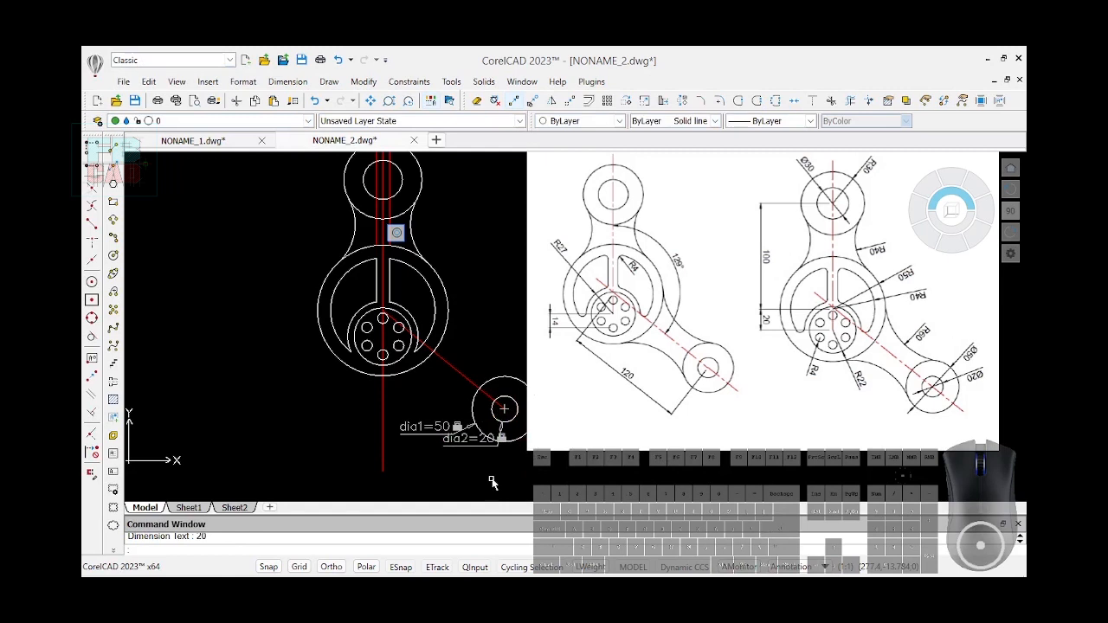
- Apply a concentric constraint between the inner and outer circles at the lower end of the inclined centreline
key("Down")
key("Down")
key("Return")
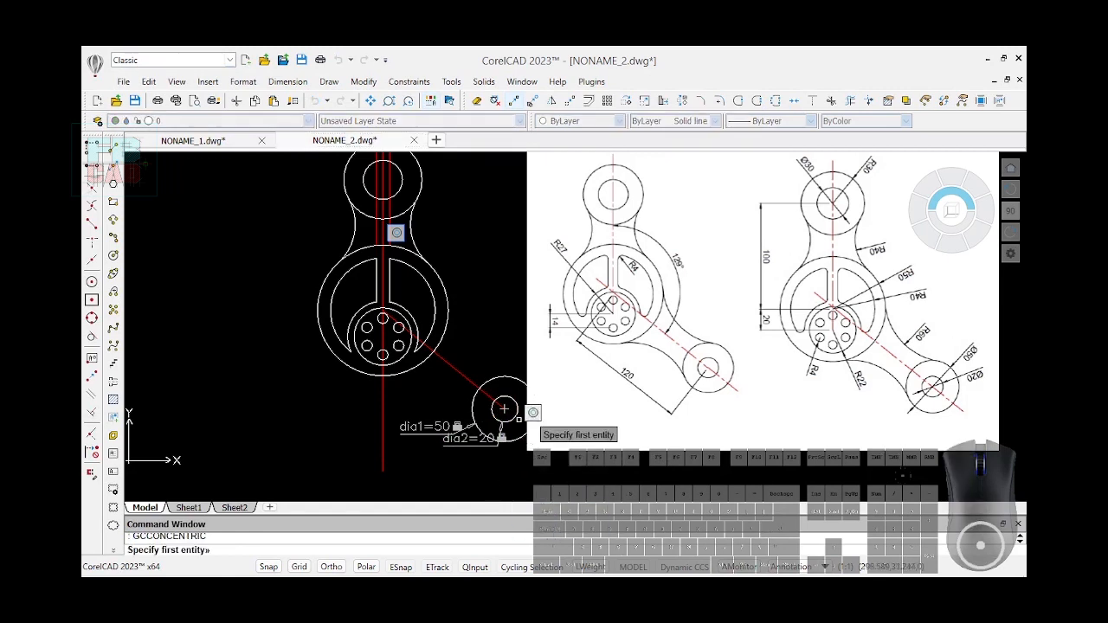
left_click(504, 408)
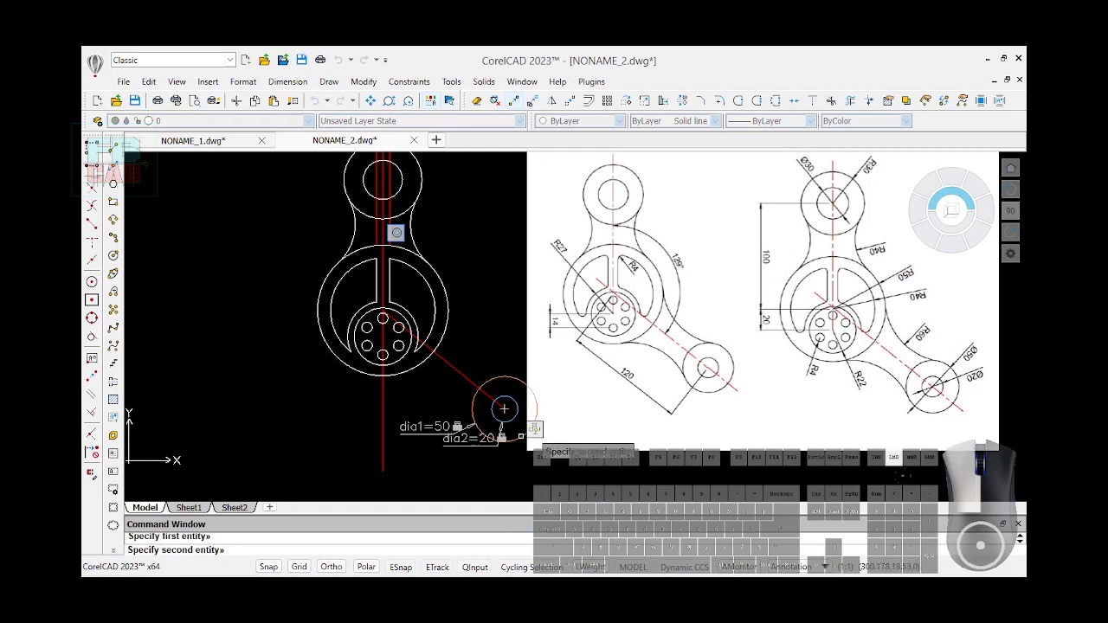
left_click(523, 440)
key("Return")
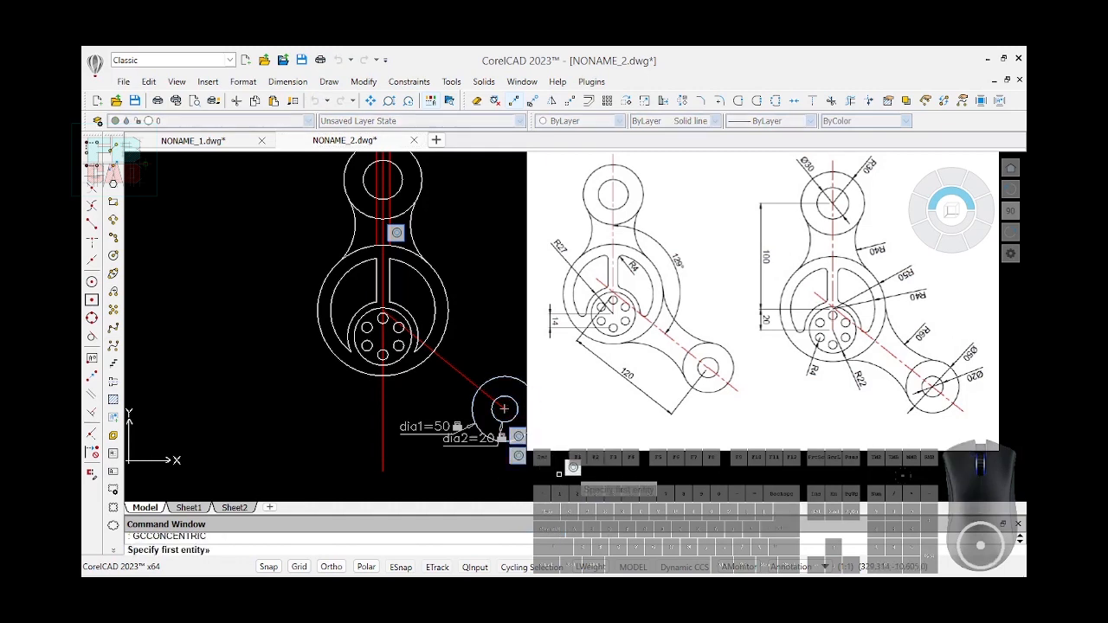
key("Escape")
- Apply a coincident constraint between the centre of the diameter 20 circle and the lower endpoint of the inclined centreline
type("gcco")
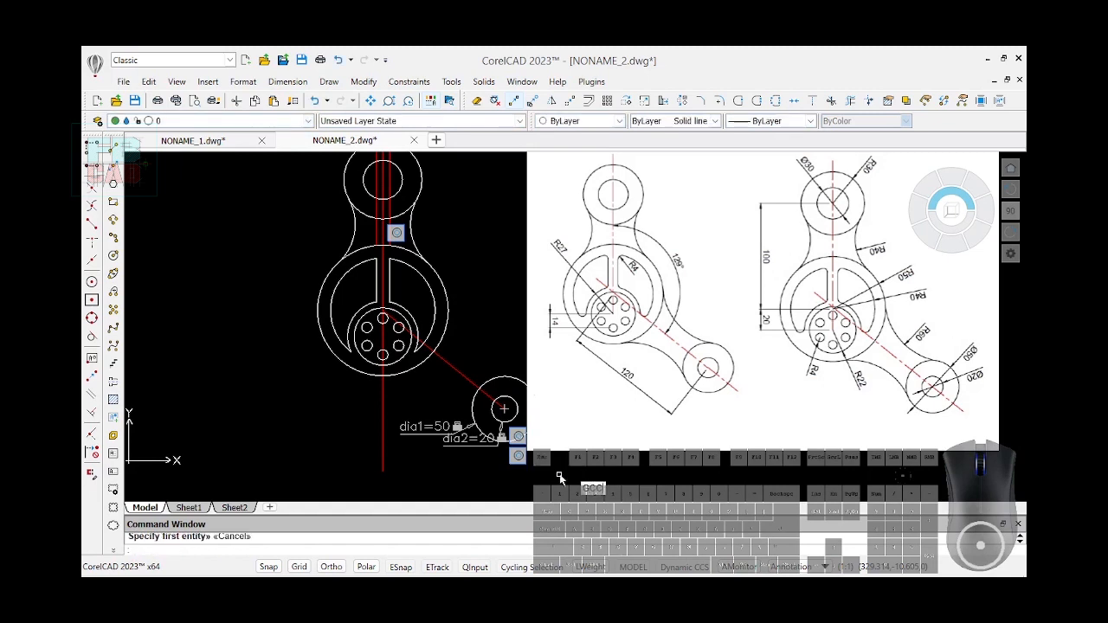
key("Return")
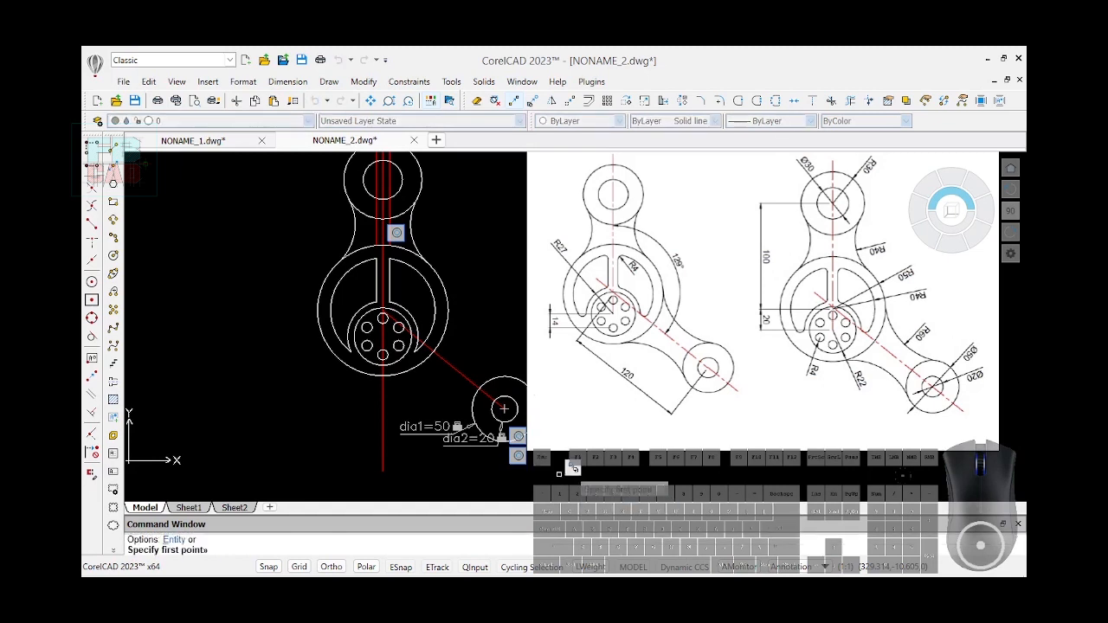
left_click(504, 409)
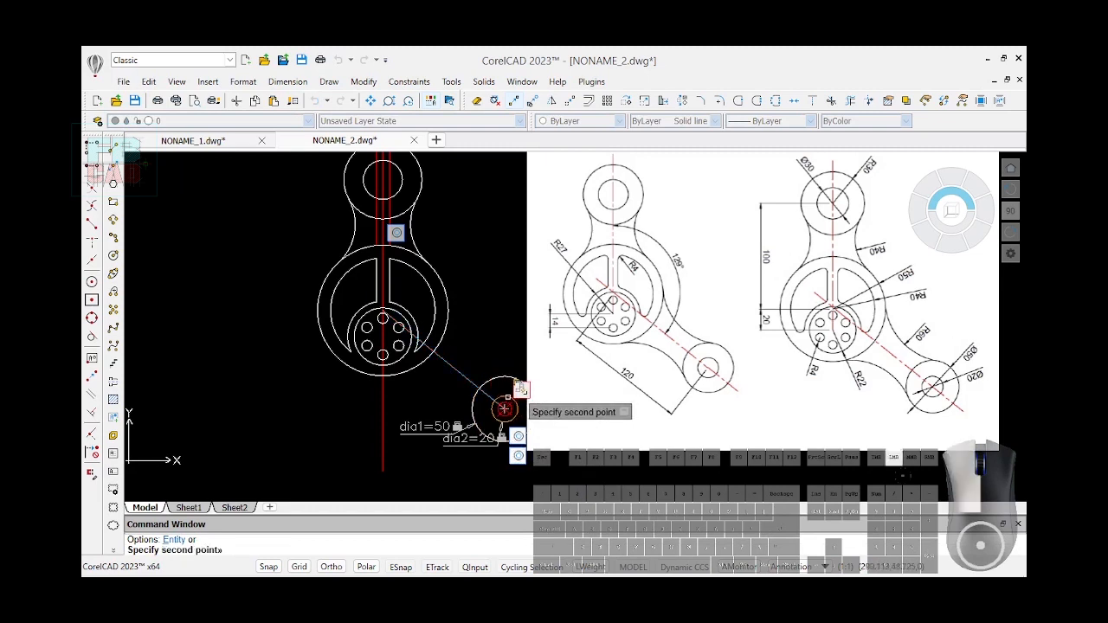
left_click(504, 409)
left_click(563, 428)
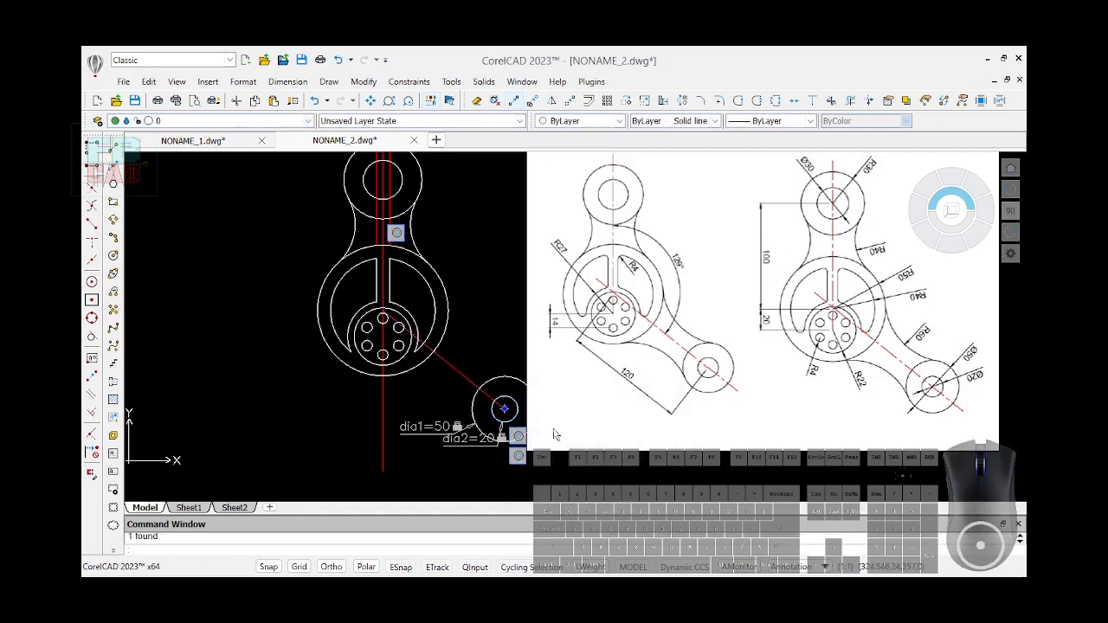
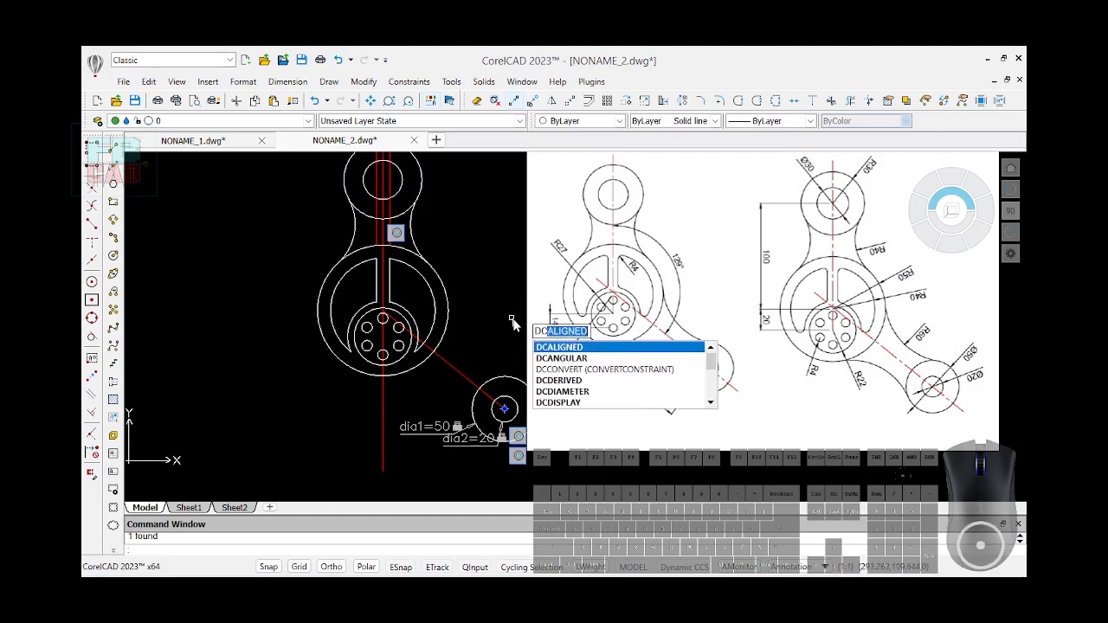
key("Return")
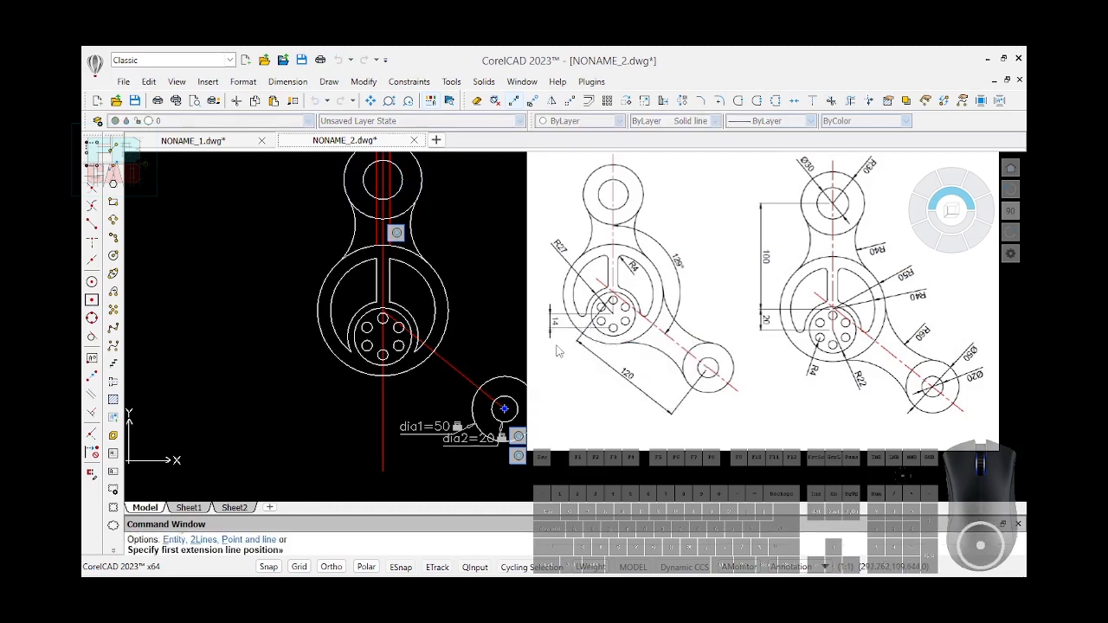
left_click(388, 312)
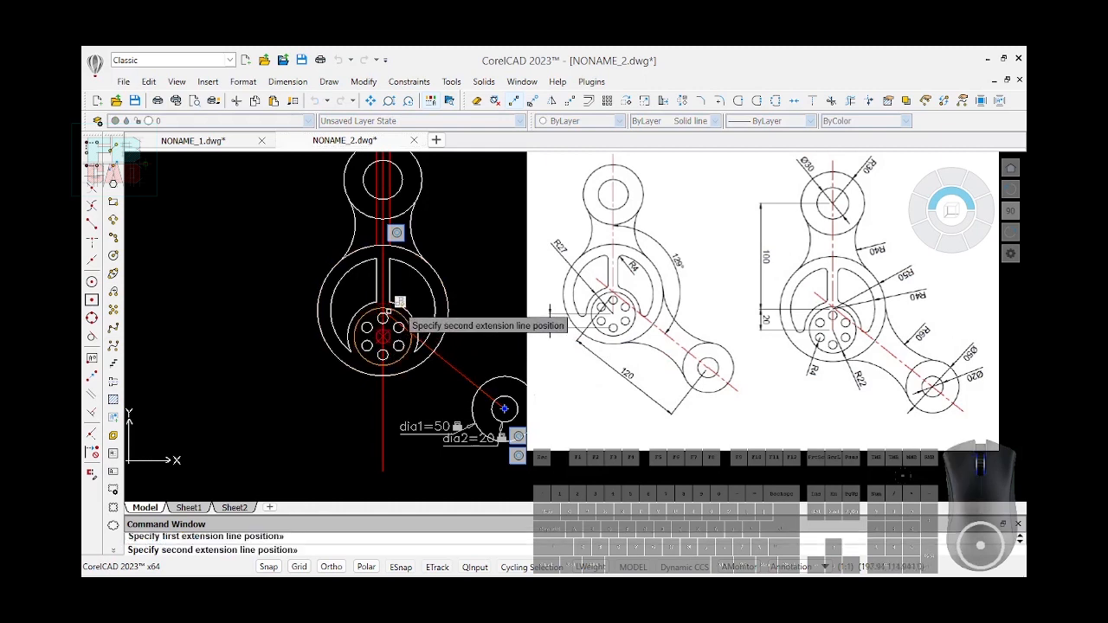
key("Escape")
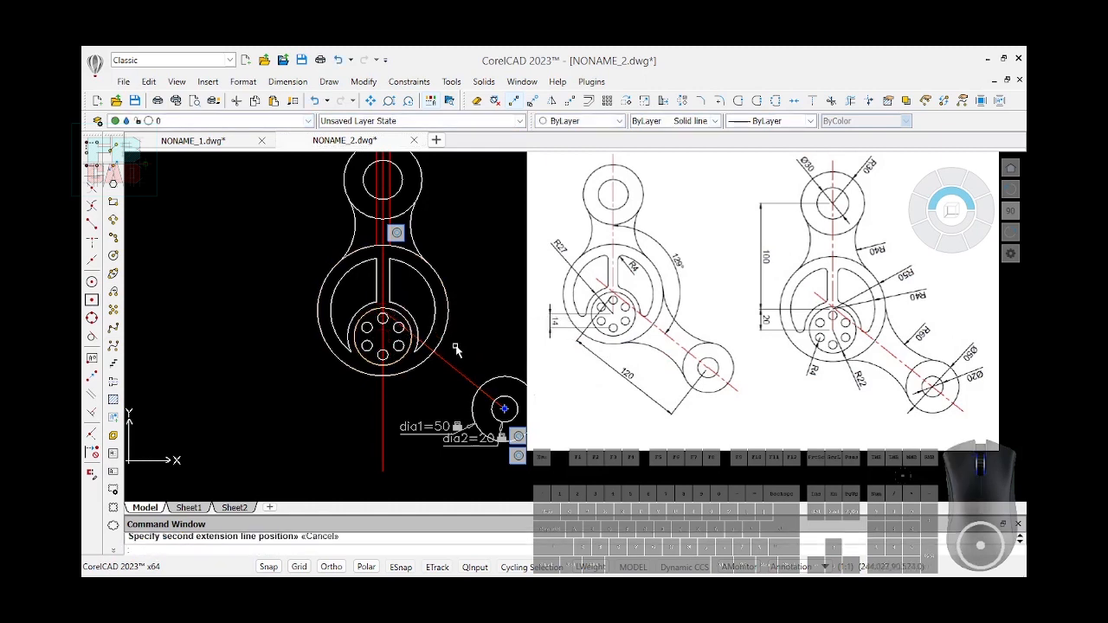
- Add an aligned dimensional constraint of 120 between the large circle's centre and the centre of the lower-end circles
type("DCALIGNED")
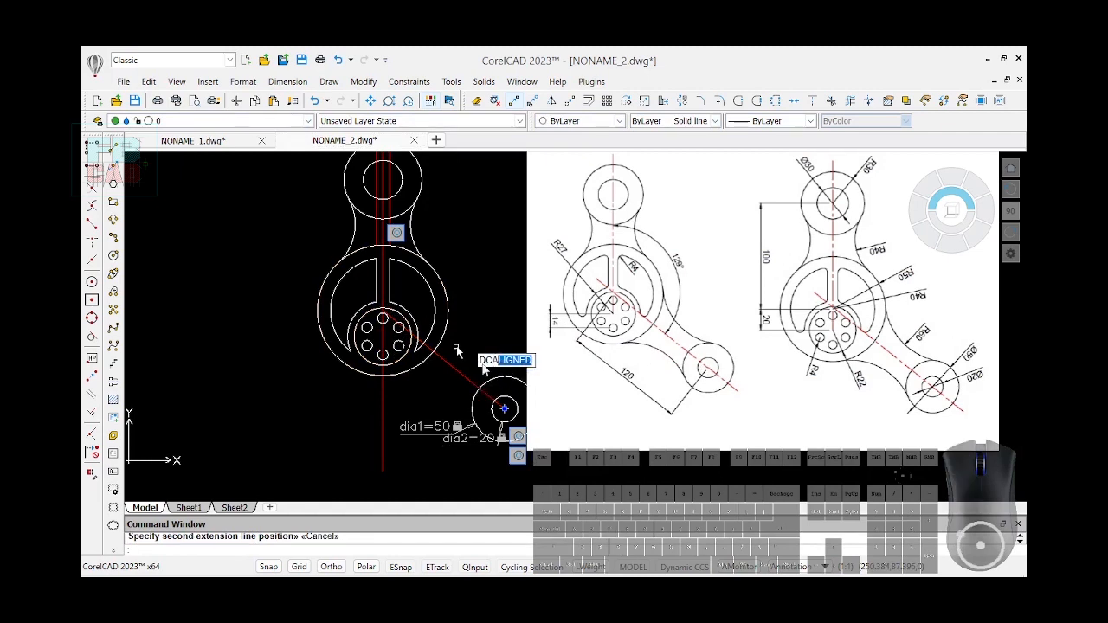
key("Return")
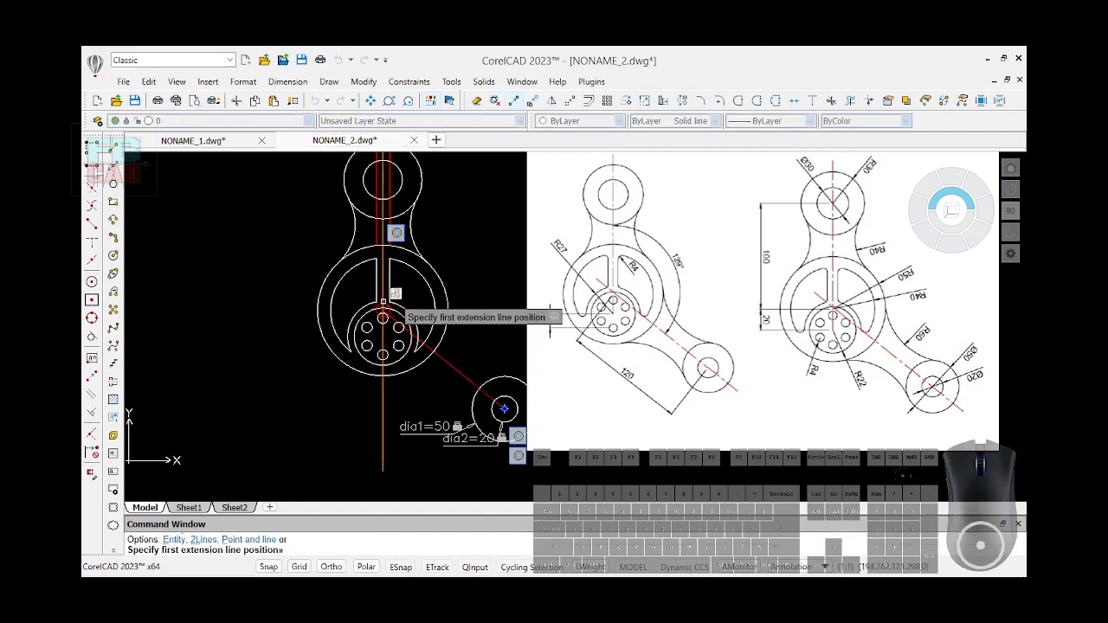
left_click(382, 301)
left_click(504, 406)
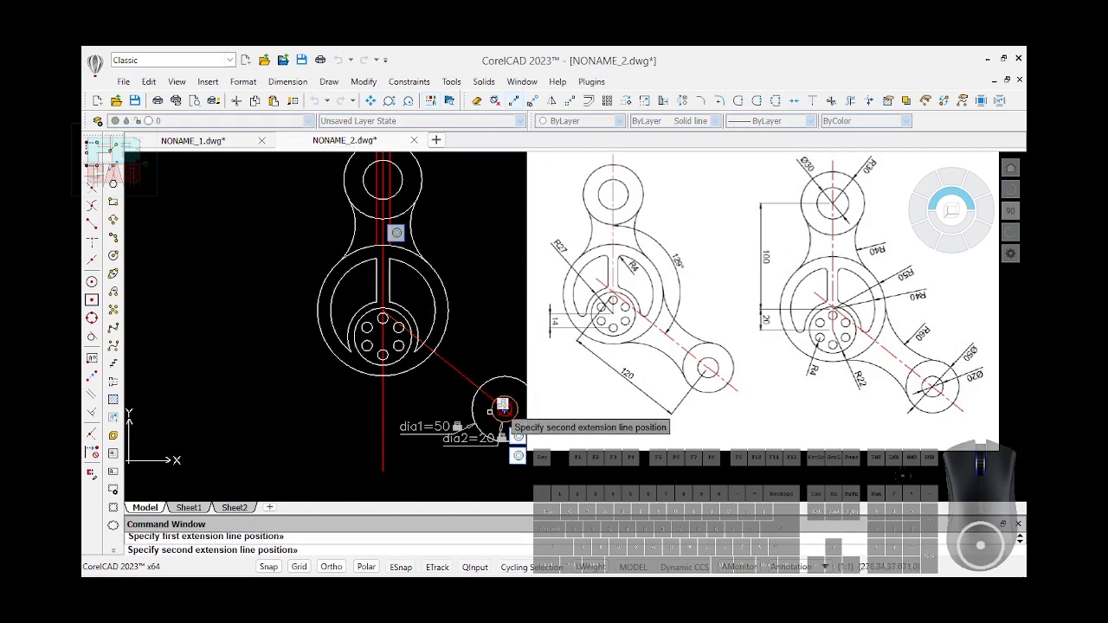
left_click(402, 449)
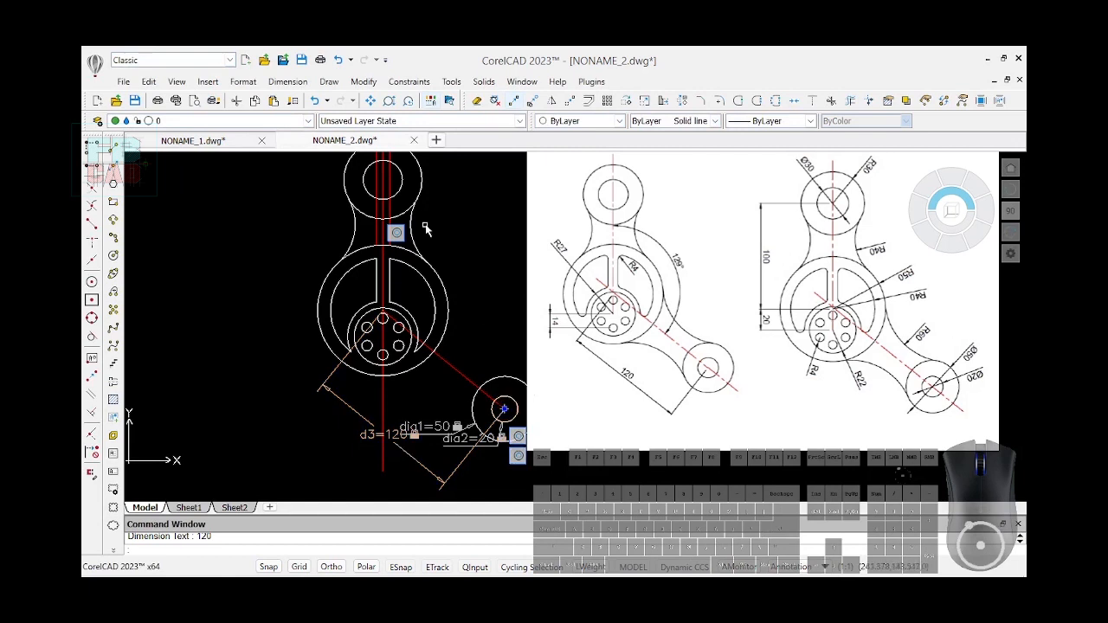
- Hide all geometric constraint icons and all dynamic dimensions in the drawing
left_click(409, 81)
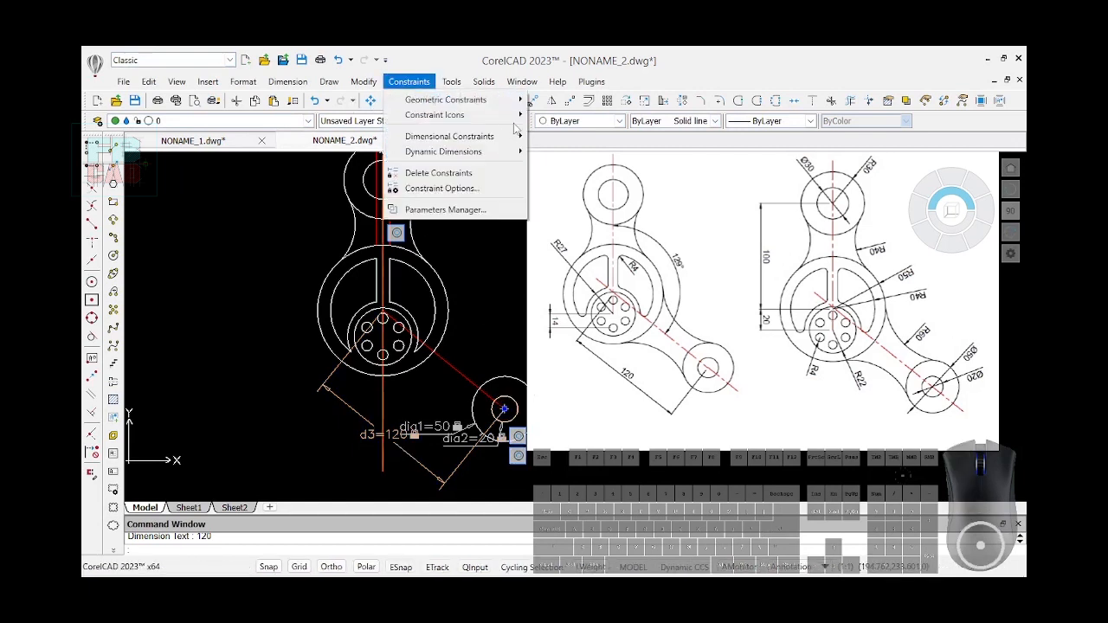
left_click(563, 147)
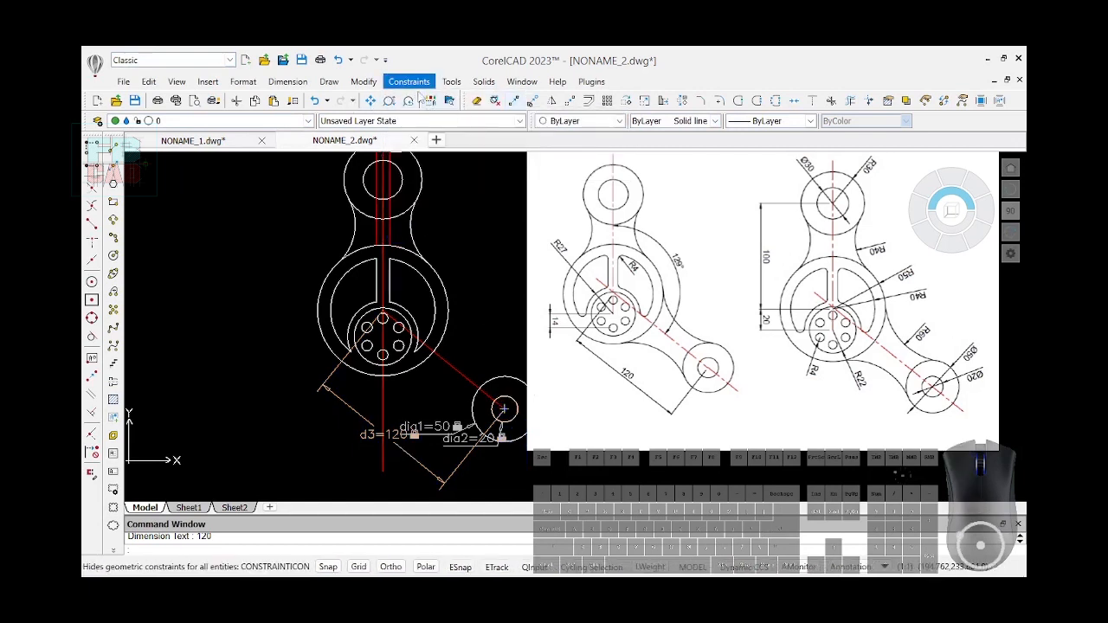
left_click(408, 82)
mouse_move(502, 154)
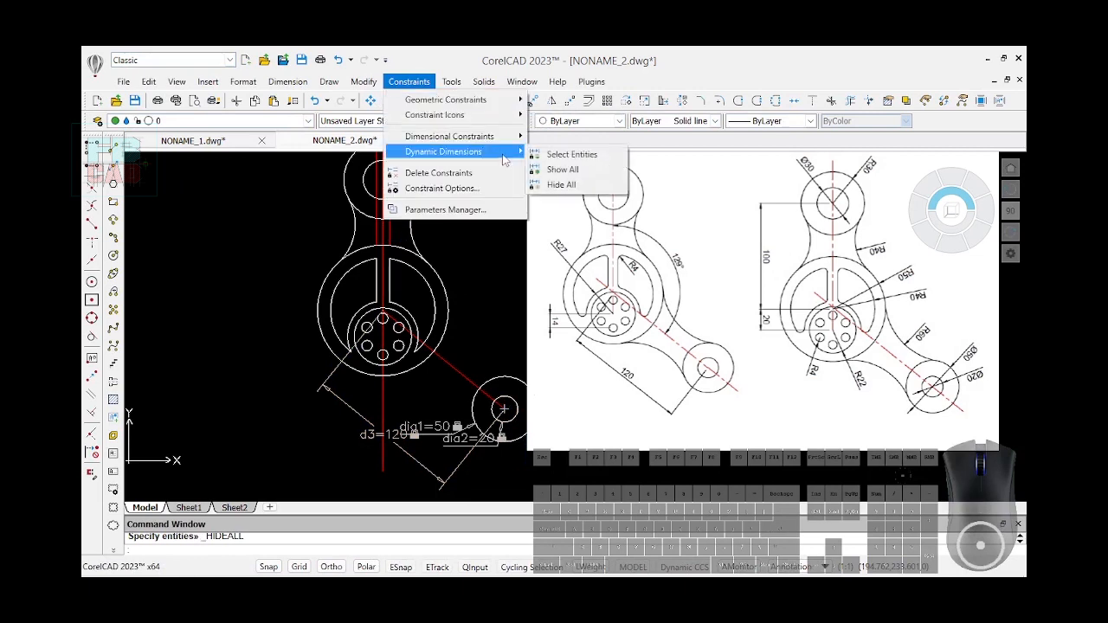
left_click(559, 185)
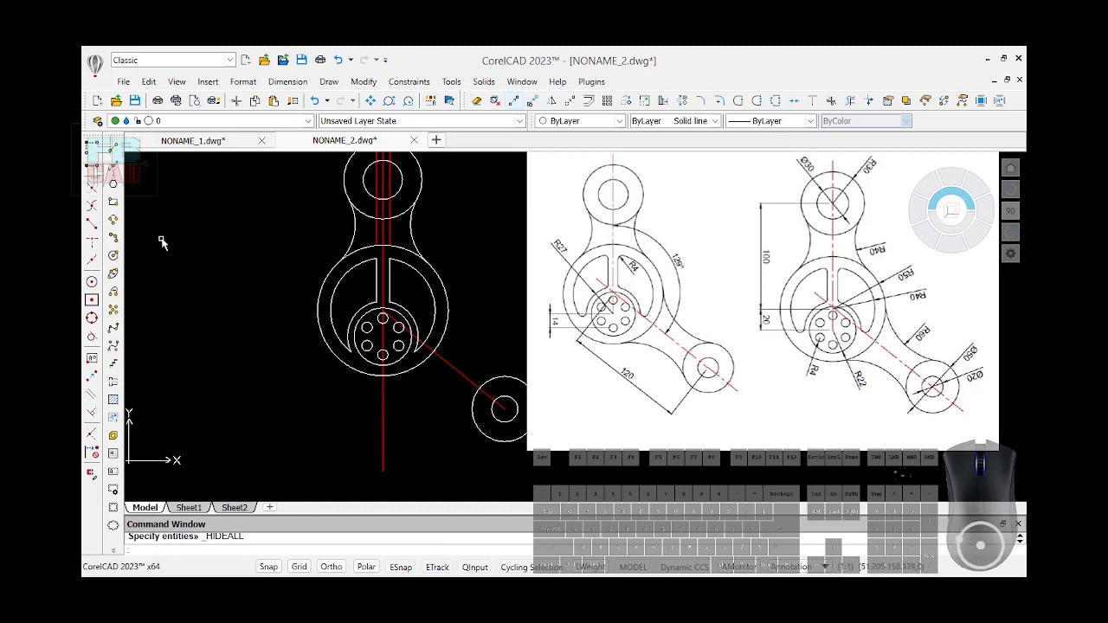
- Draw a circle of radius 60 below the large circle and add a radial constraint of 60 to it
left_click(113, 256)
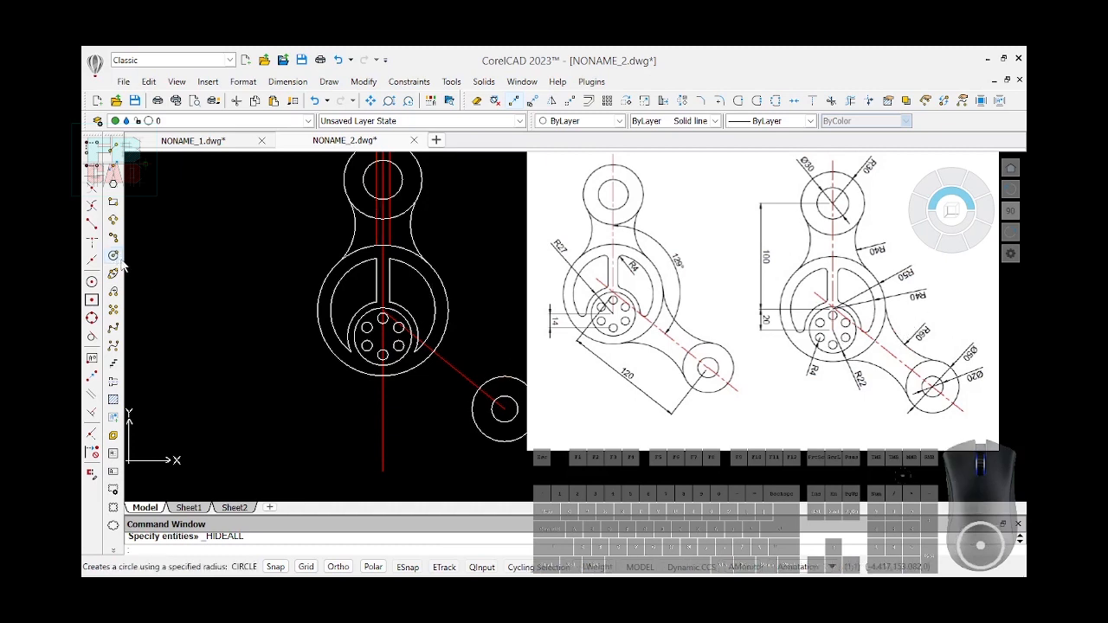
left_click(394, 414)
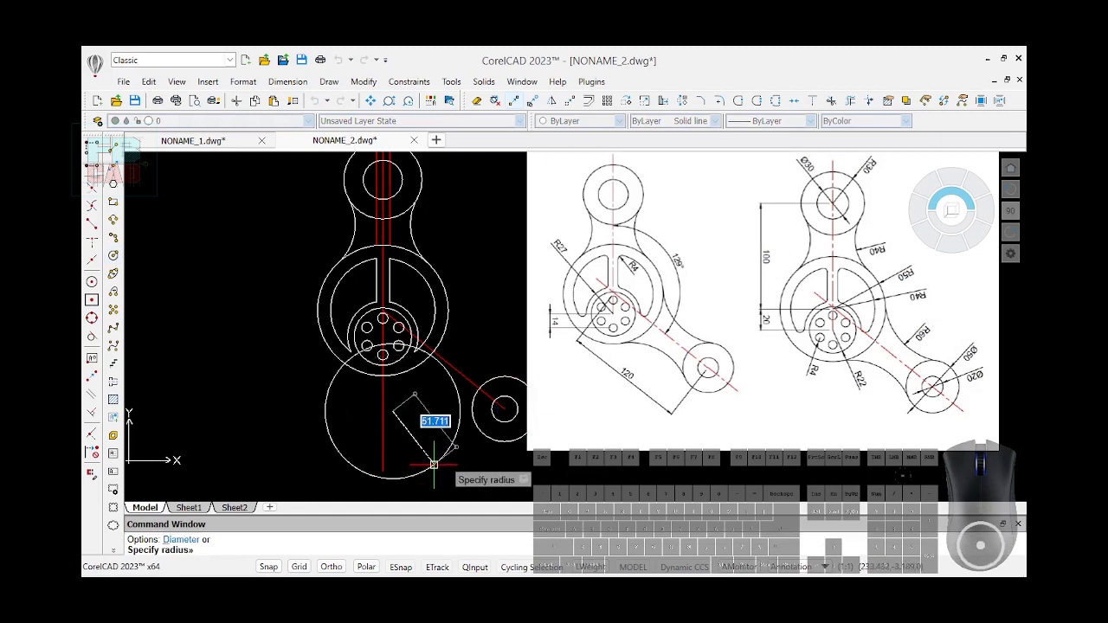
type("60")
key("Return")
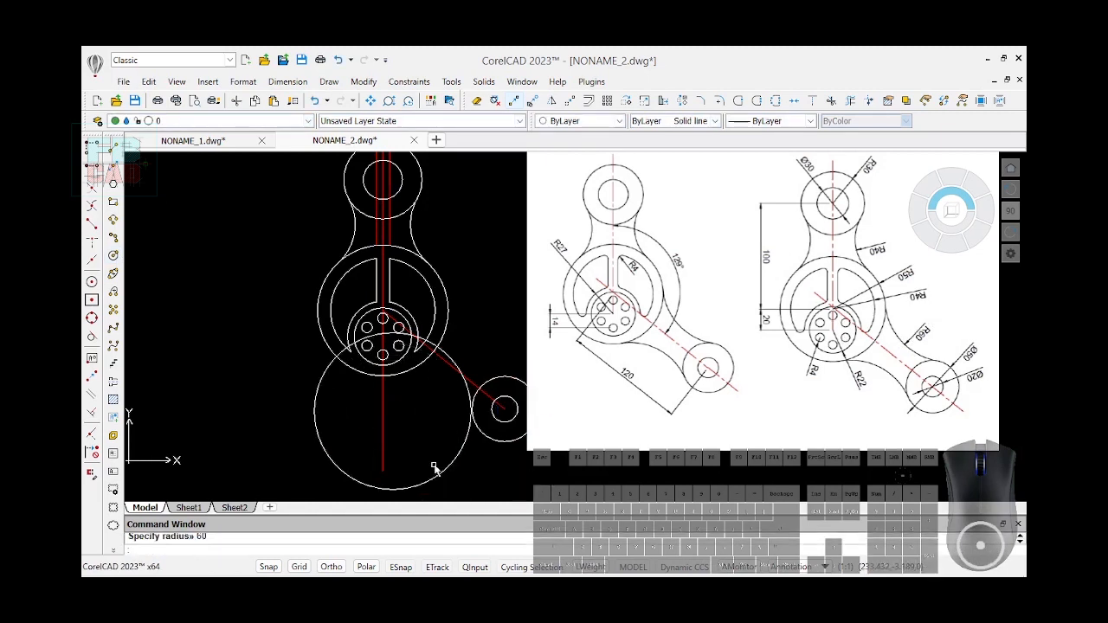
type("dcradial")
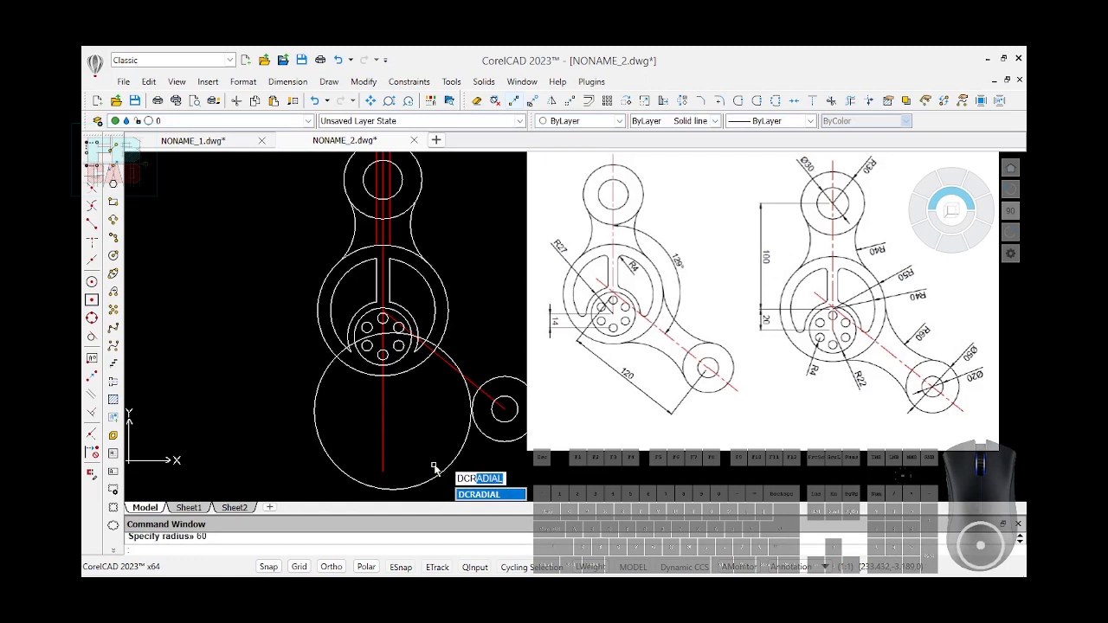
key("Return")
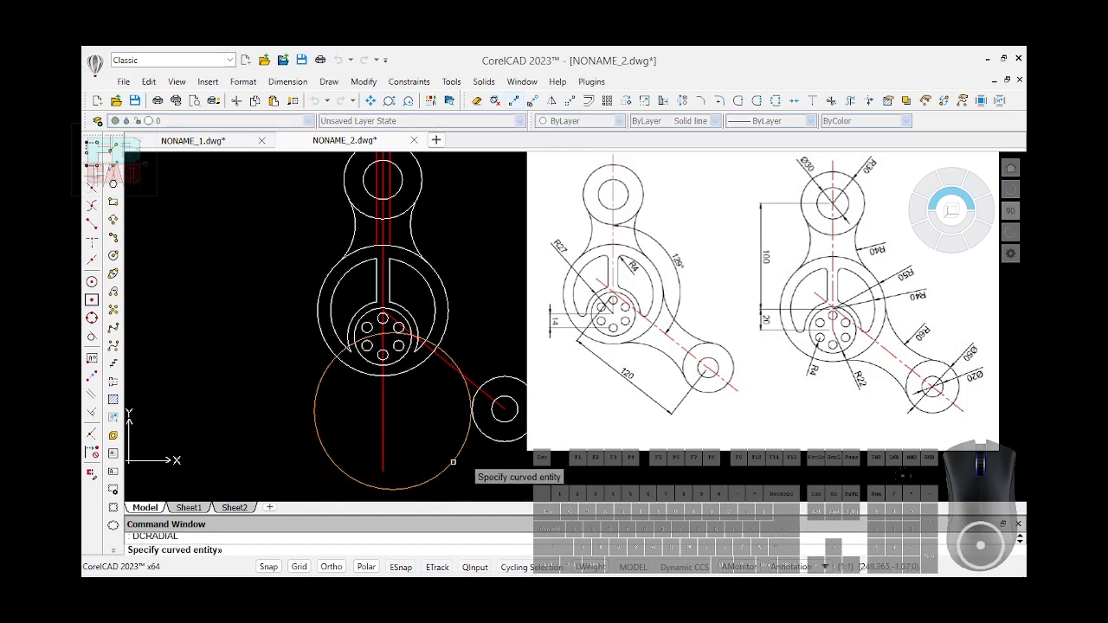
left_click(450, 468)
left_click(472, 483)
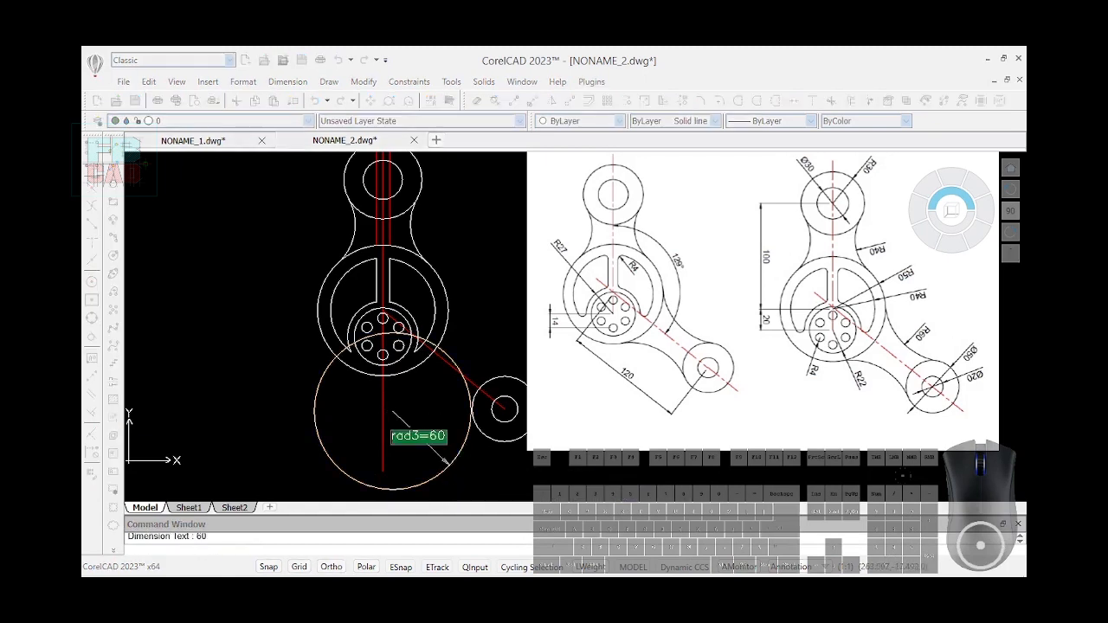
- Constrain the radius 60 circle tangent to the diameter 50 end circle and to the large outer circle
type("GCTANGENT")
key("Return")
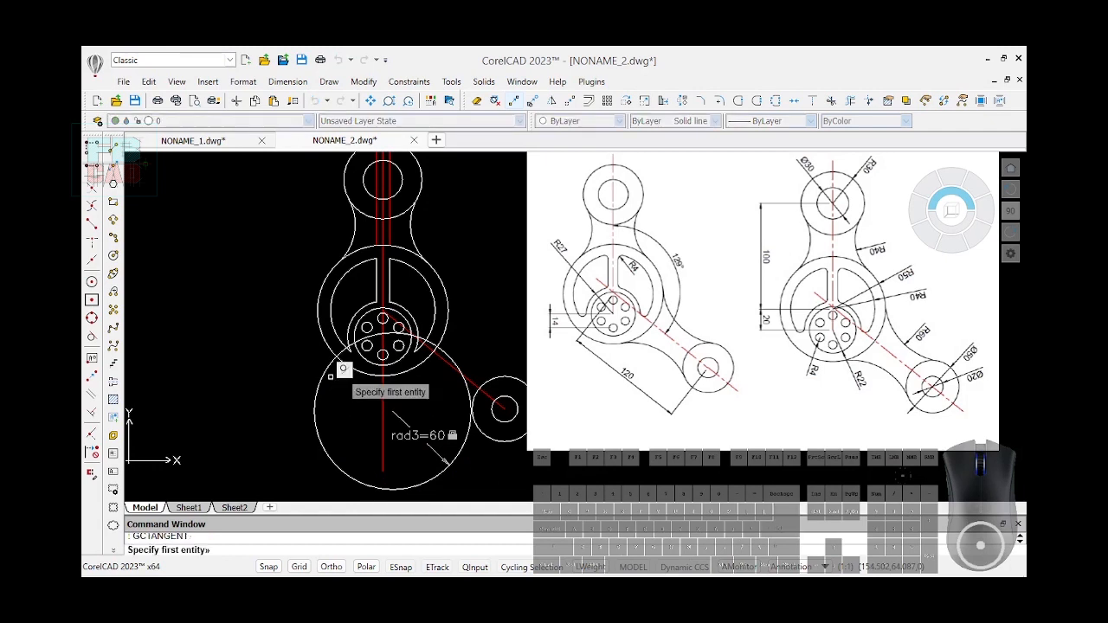
left_click(470, 424)
left_click(468, 427)
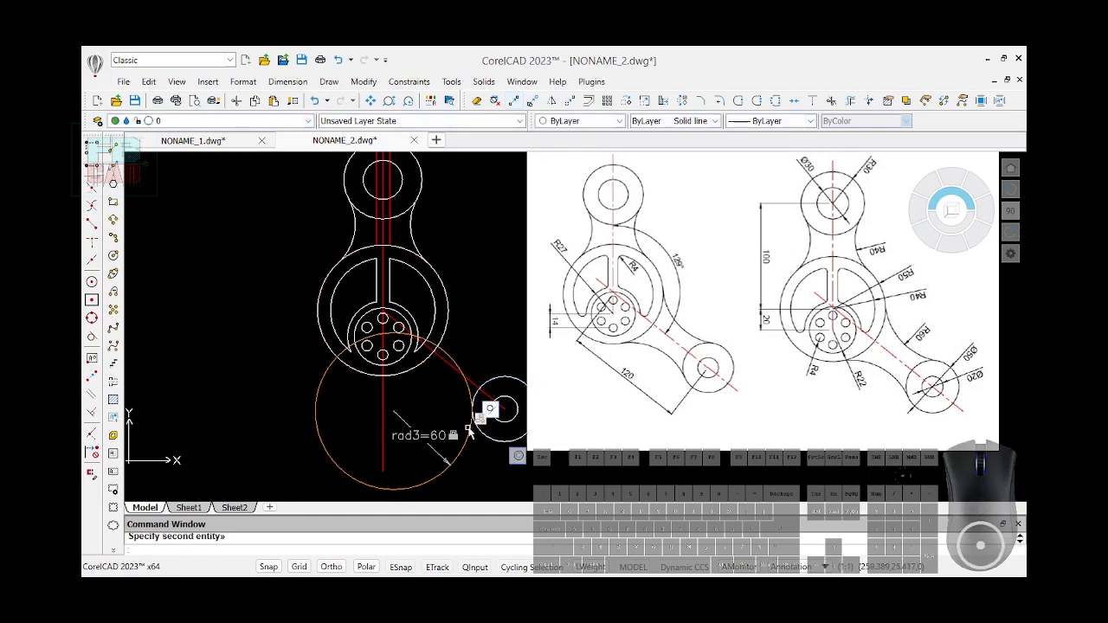
left_click(448, 346)
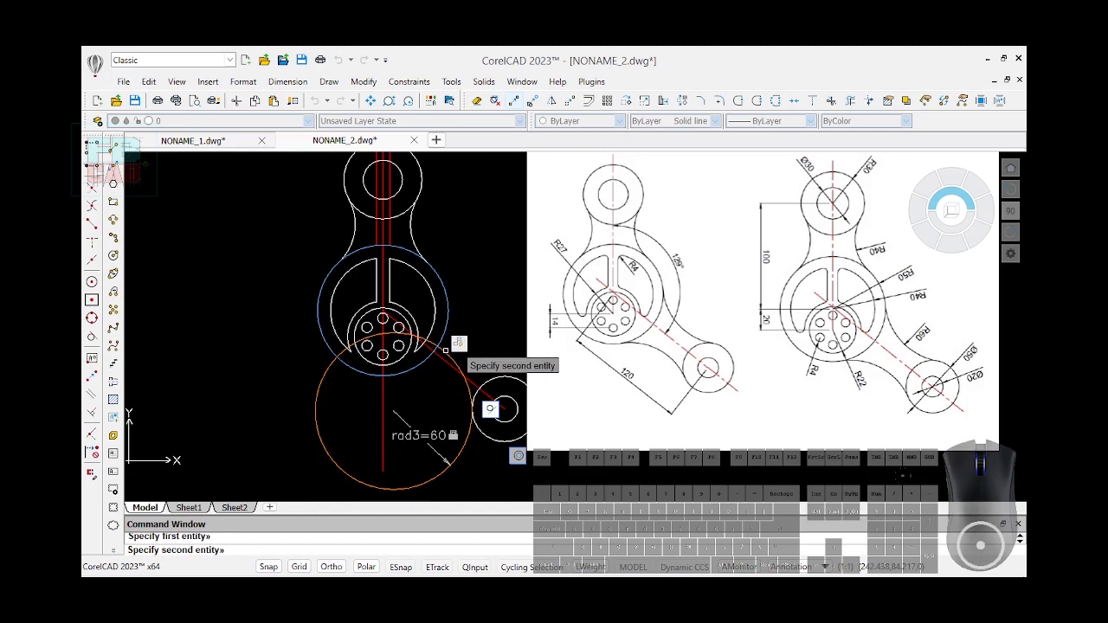
left_click(445, 351)
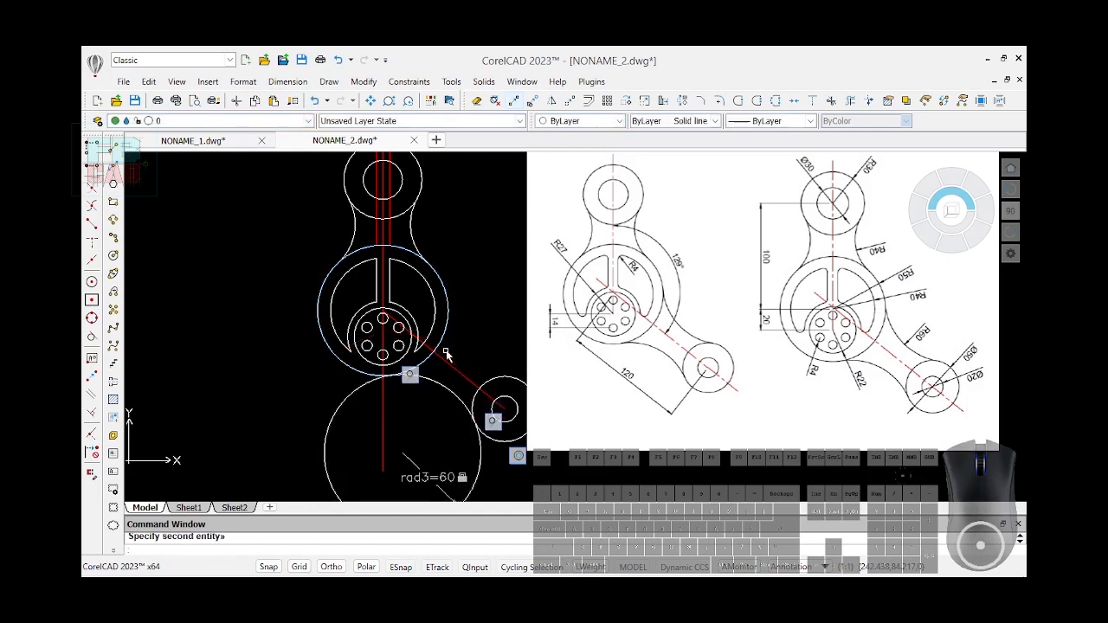
- Power-trim the radius 60 circle to the arc connecting the large outer circle and the diameter 50 end circle
left_click(851, 102)
left_click_drag(313, 423, 332, 433)
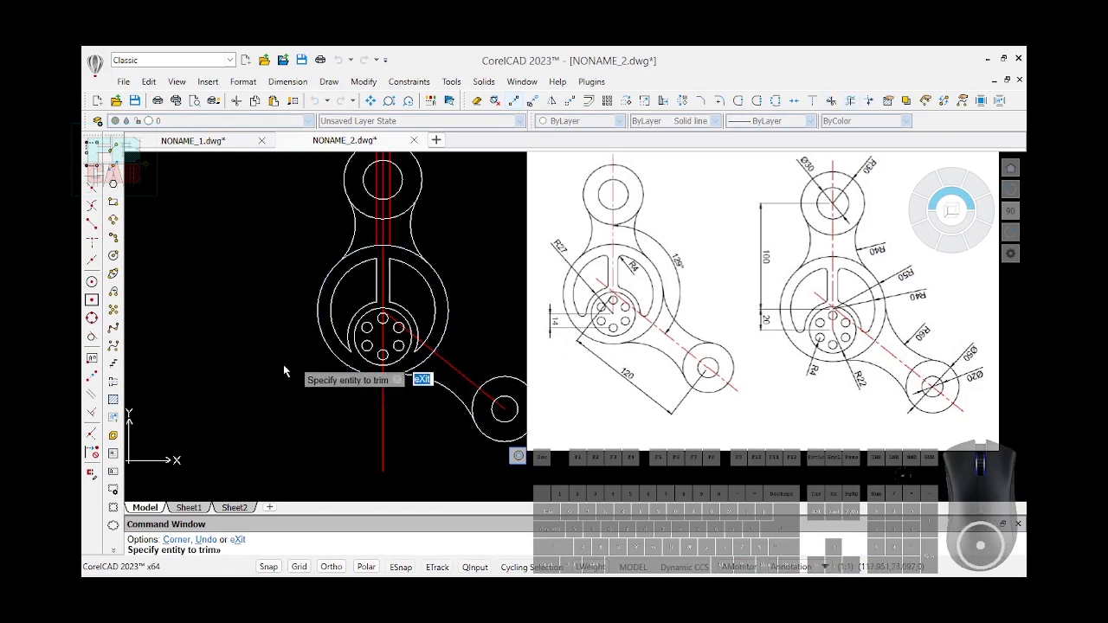
- Mirror the radius 60 connecting arc about the inclined centreline, keeping the source arc
type("MIRR")
key("Escape")
type("MIRR")
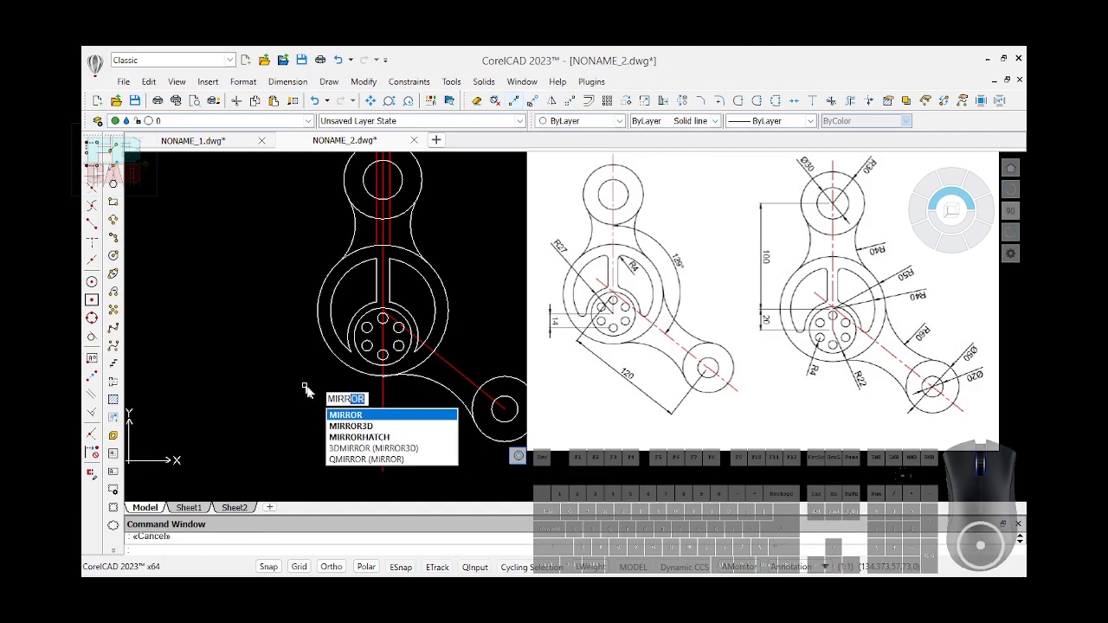
key("Return")
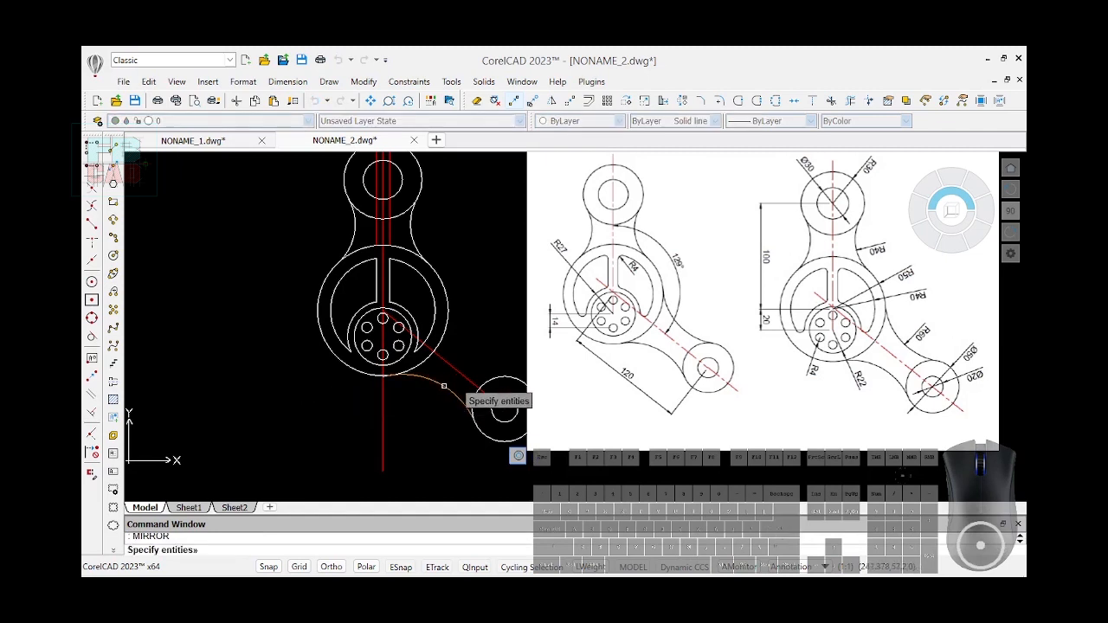
right_click(444, 386)
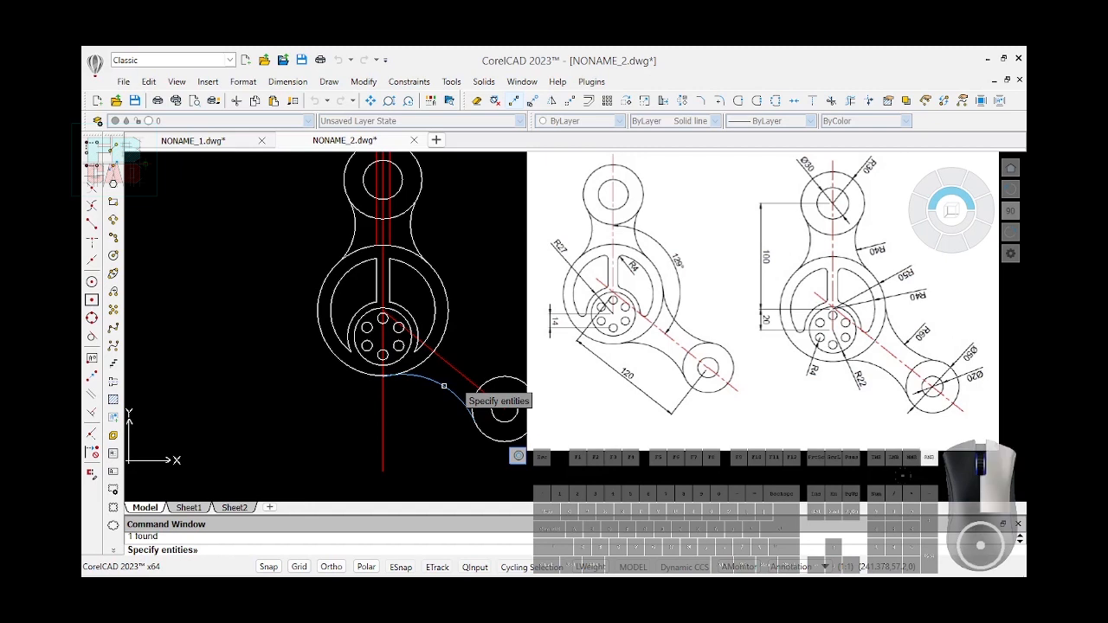
left_click(434, 351)
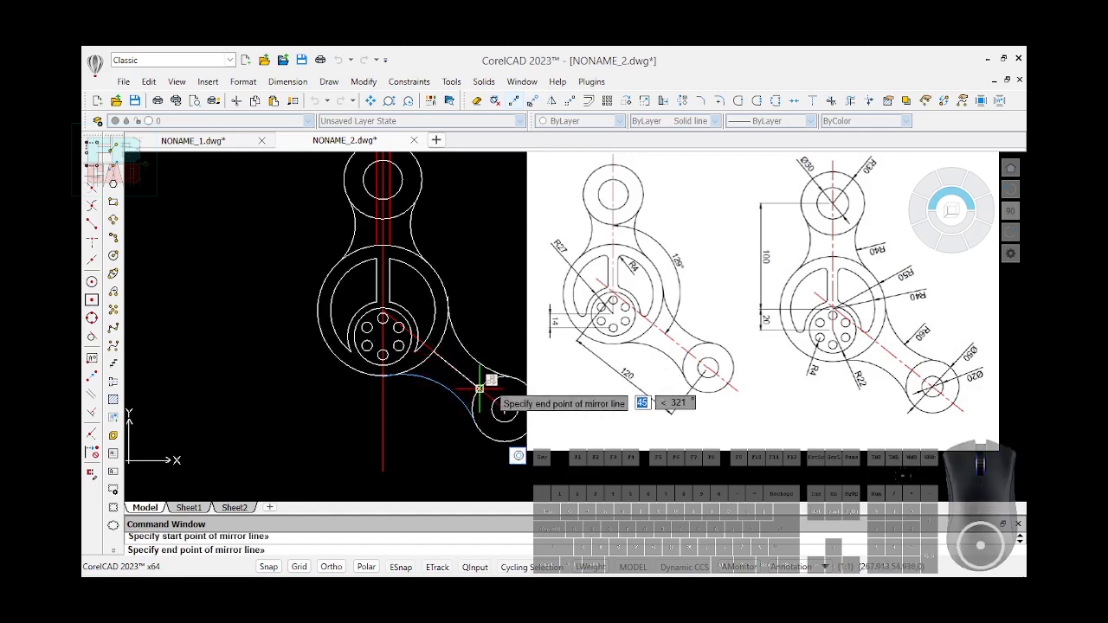
left_click(479, 389)
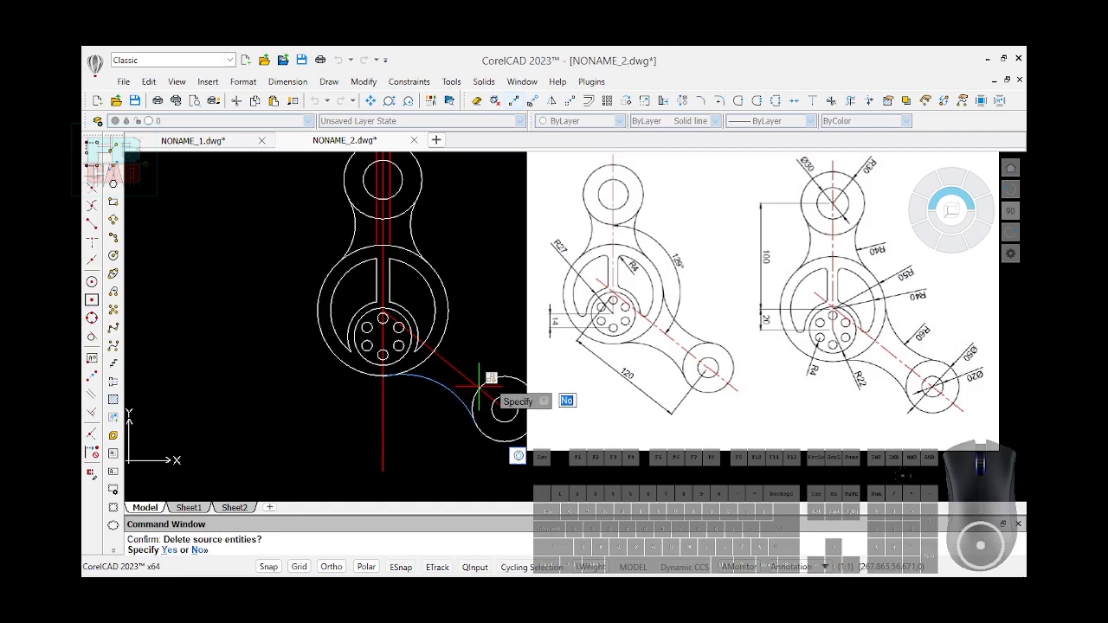
key("Return")
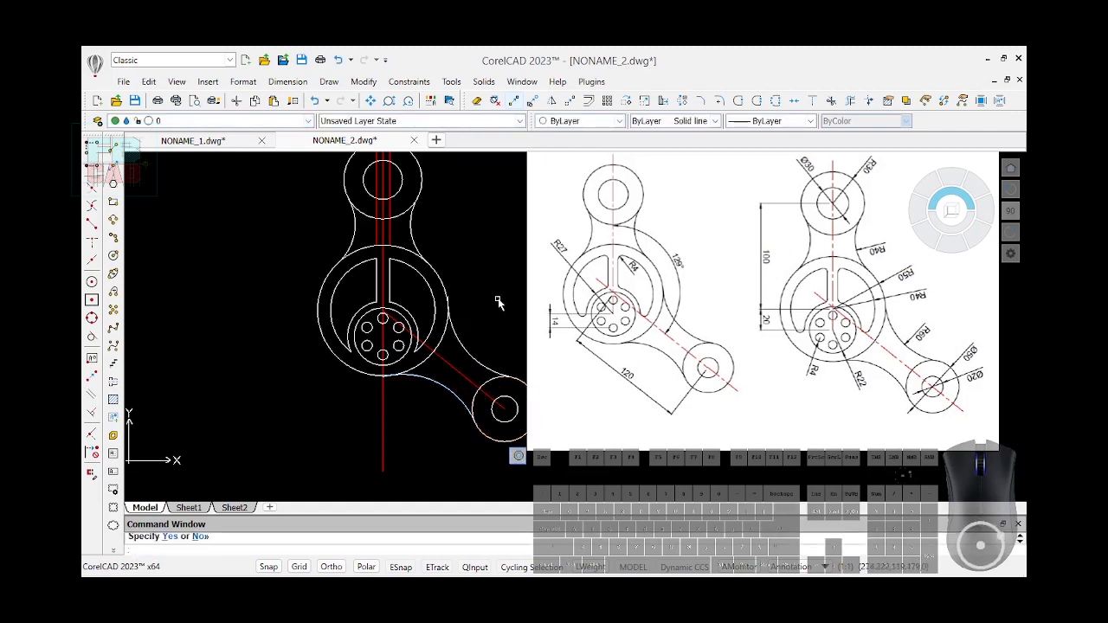
- Power-trim the overhanging ends of the radius 60 arcs at the large outer circle and the diameter 50 end circle
left_click(852, 102)
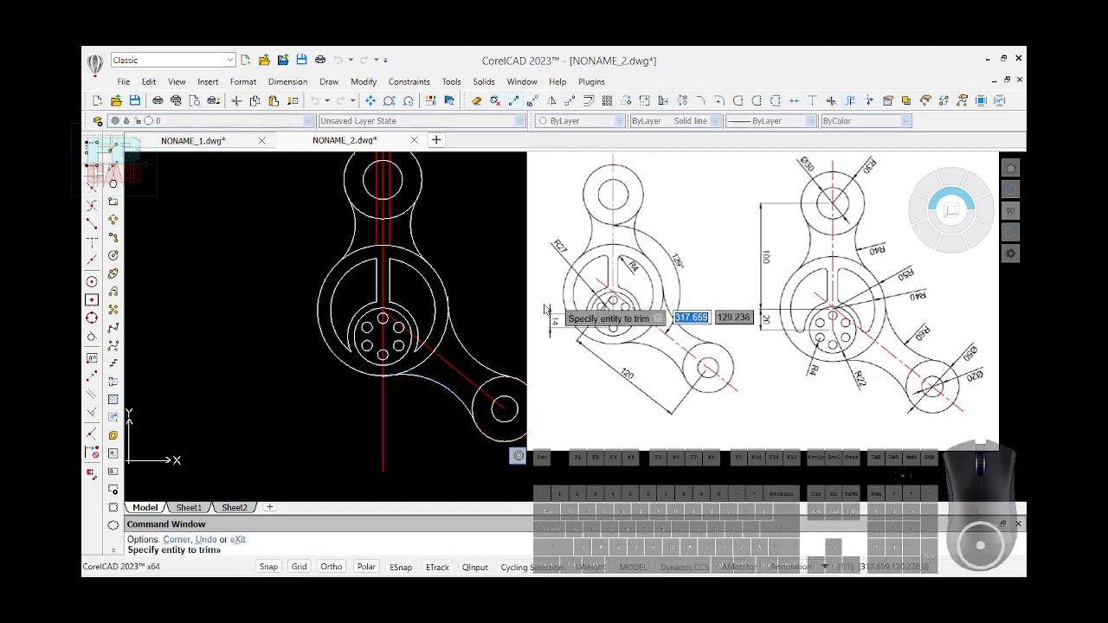
scroll(464, 288, "up", 10)
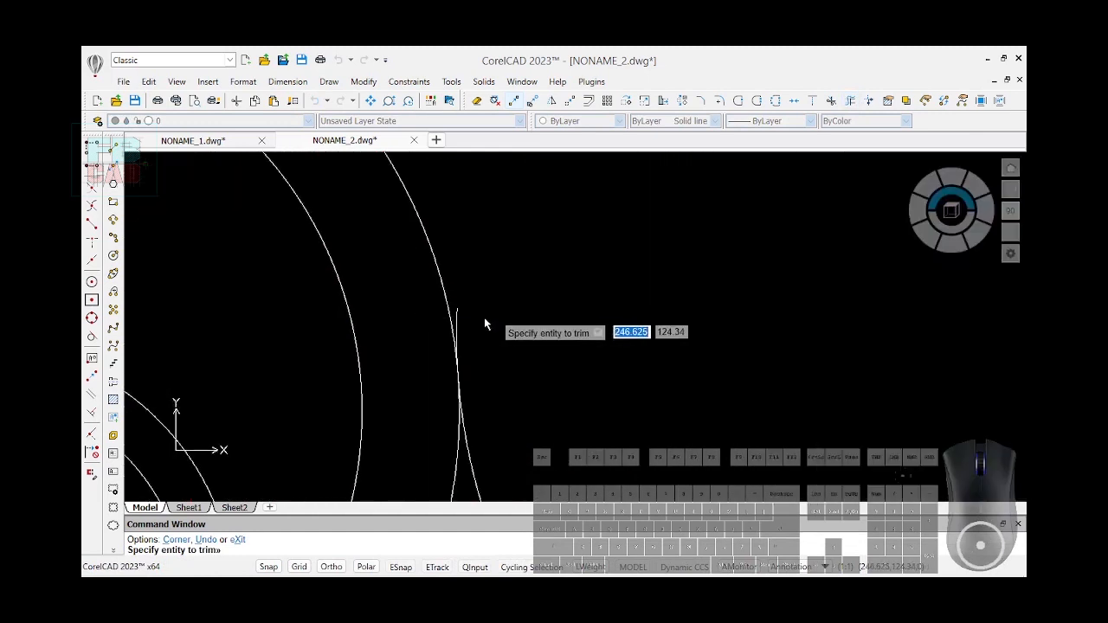
scroll(478, 330, "up", 3)
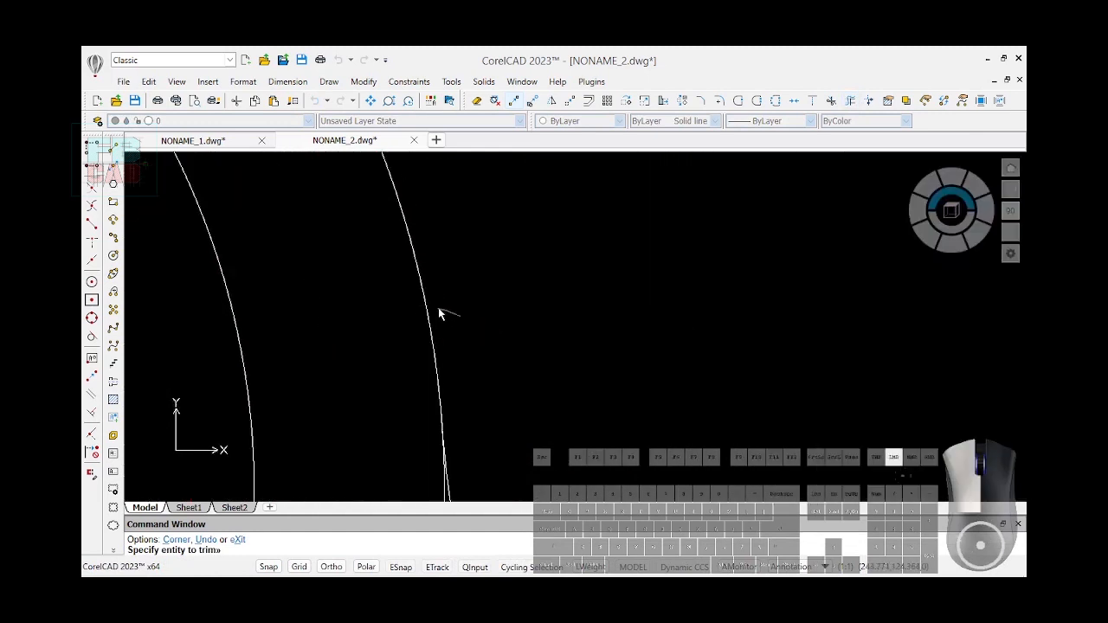
scroll(573, 243, "down", 8)
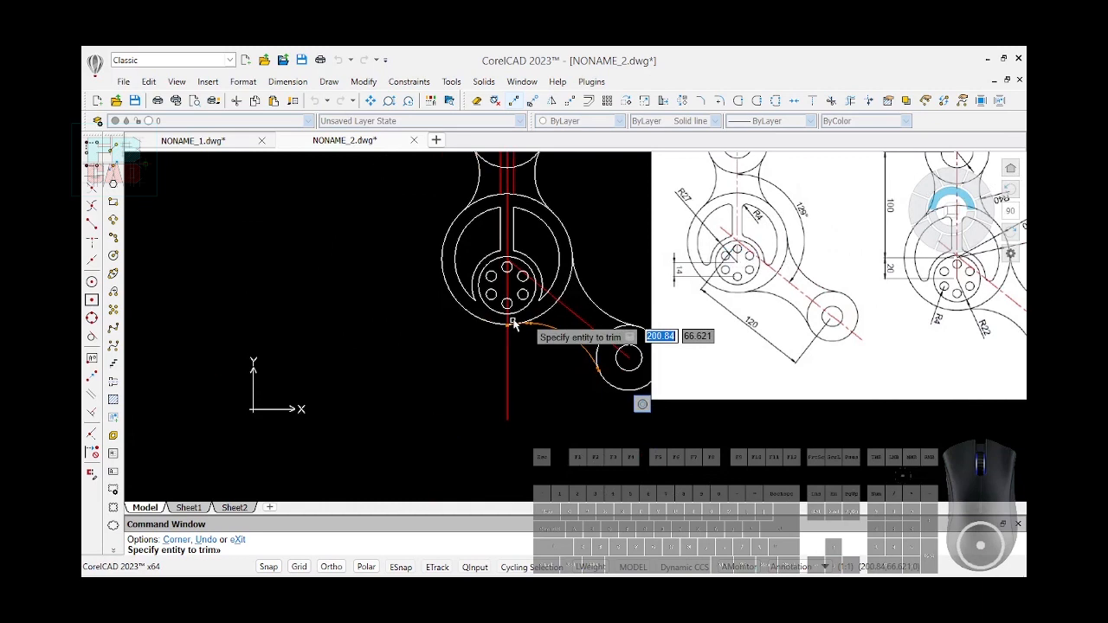
scroll(512, 320, "up", 6)
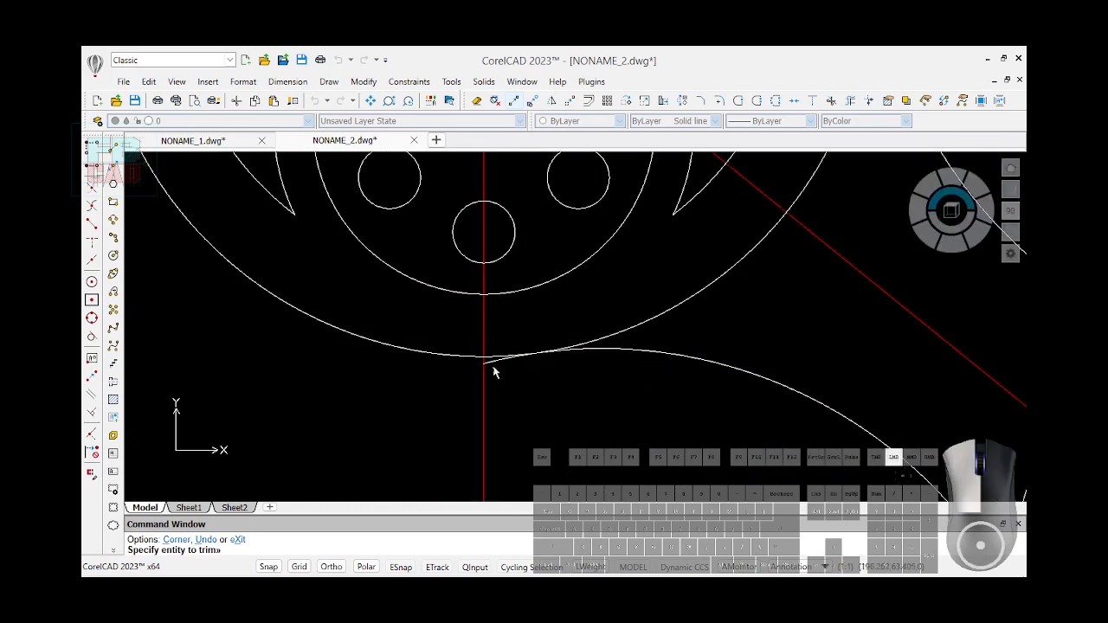
scroll(488, 371, "down", 6)
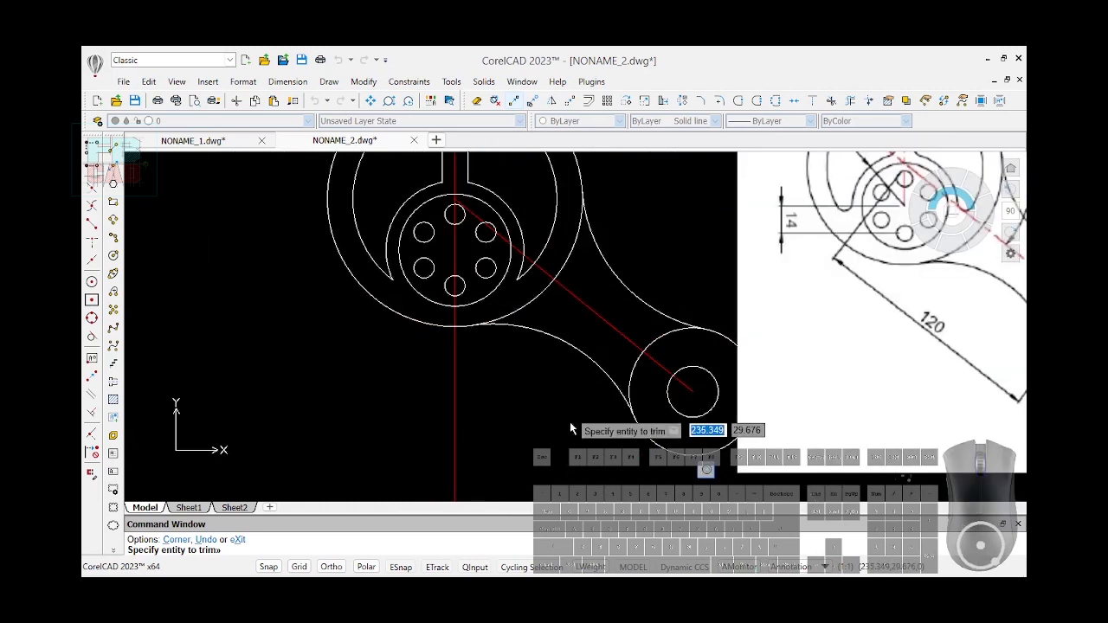
scroll(611, 435, "up", 5)
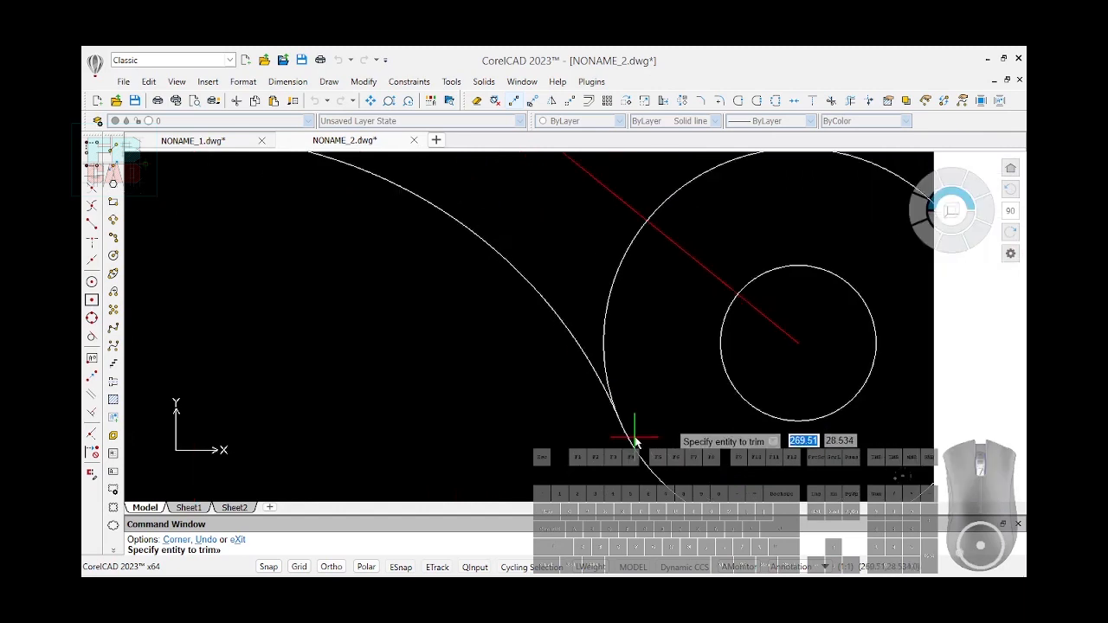
scroll(565, 415, "down", 6)
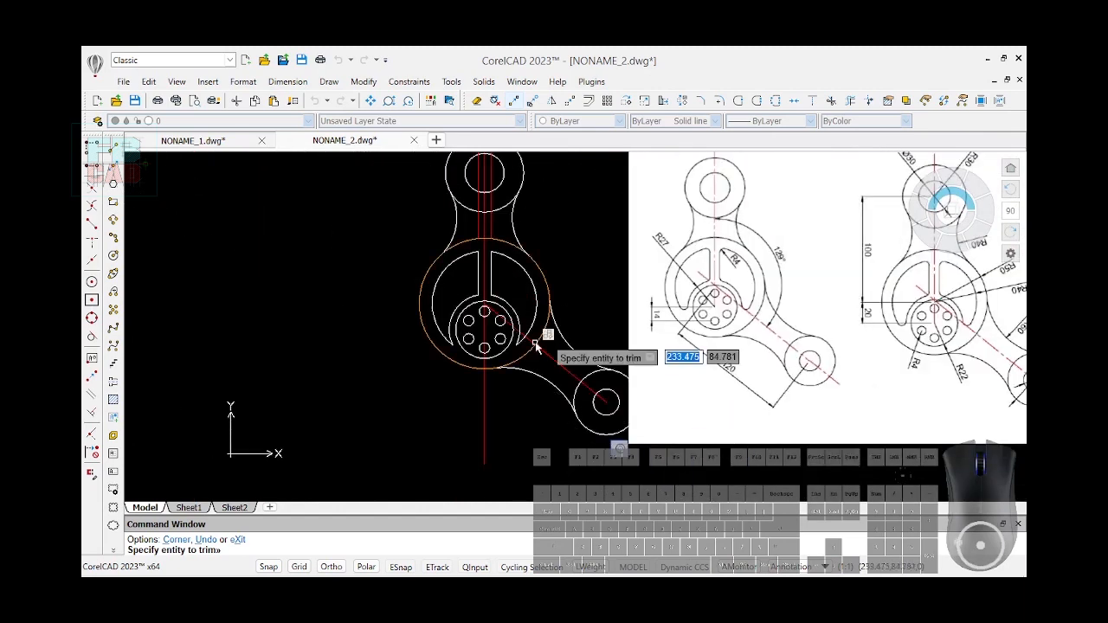
scroll(530, 337, "up", 5)
scroll(528, 336, "down", 5)
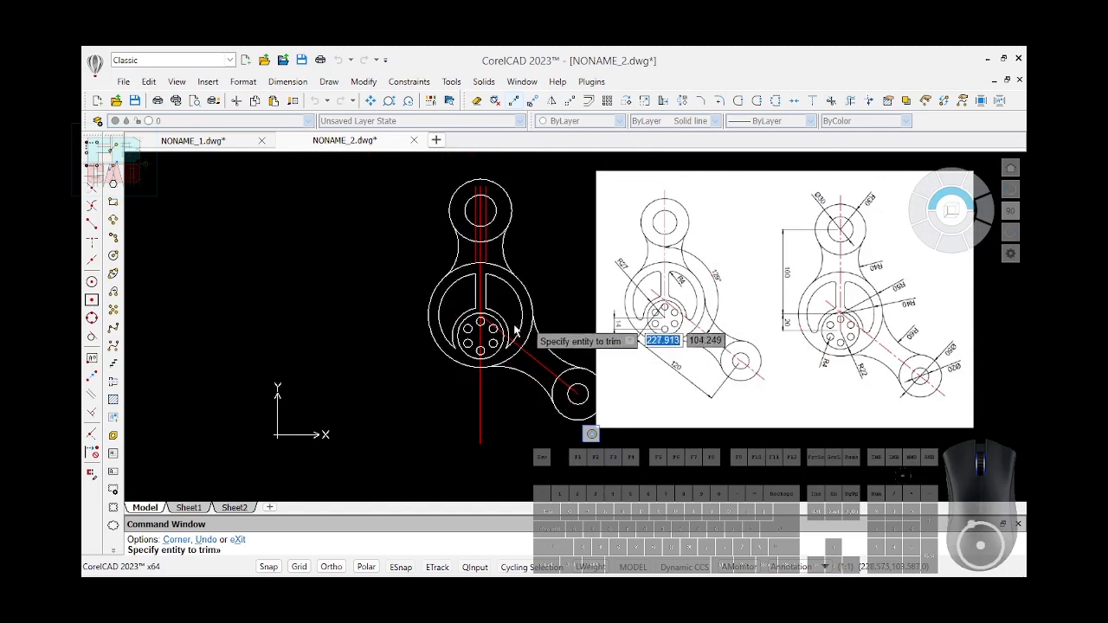
- Fillet the upper corners of both crescent windows, where the web lines meet the outer window arcs, with radius 4
scroll(509, 308, "up", 1)
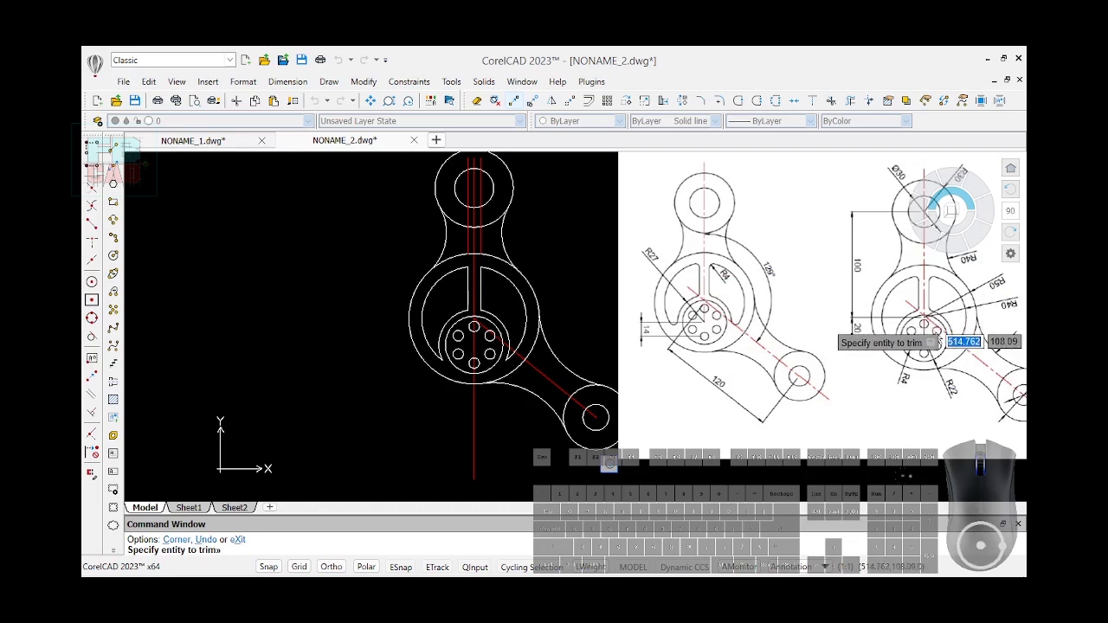
scroll(717, 276, "up", 3)
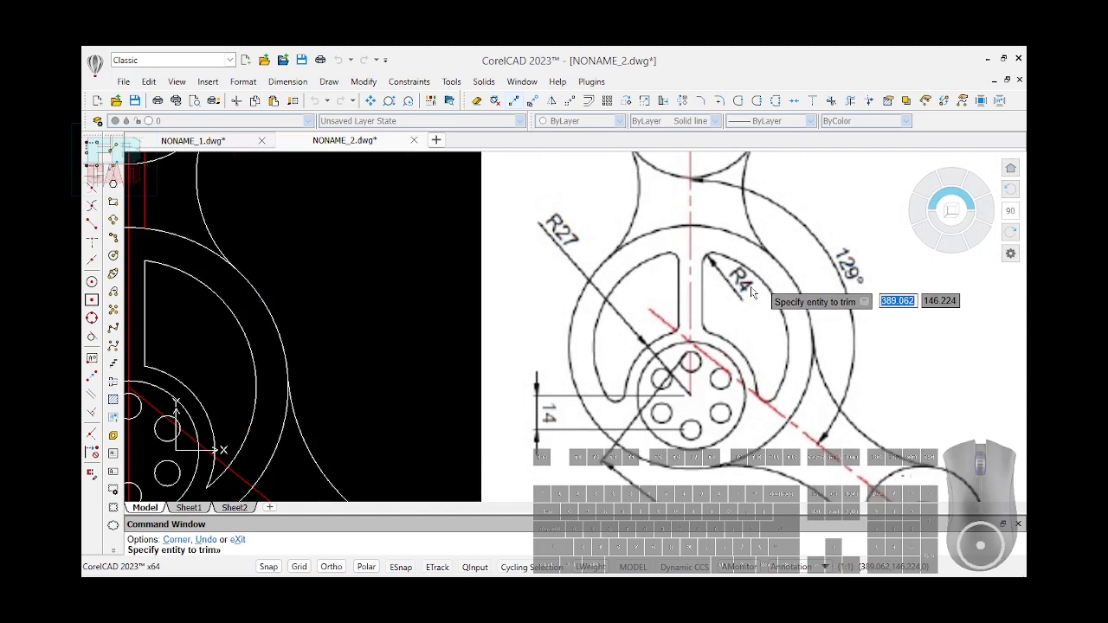
scroll(751, 293, "down", 2)
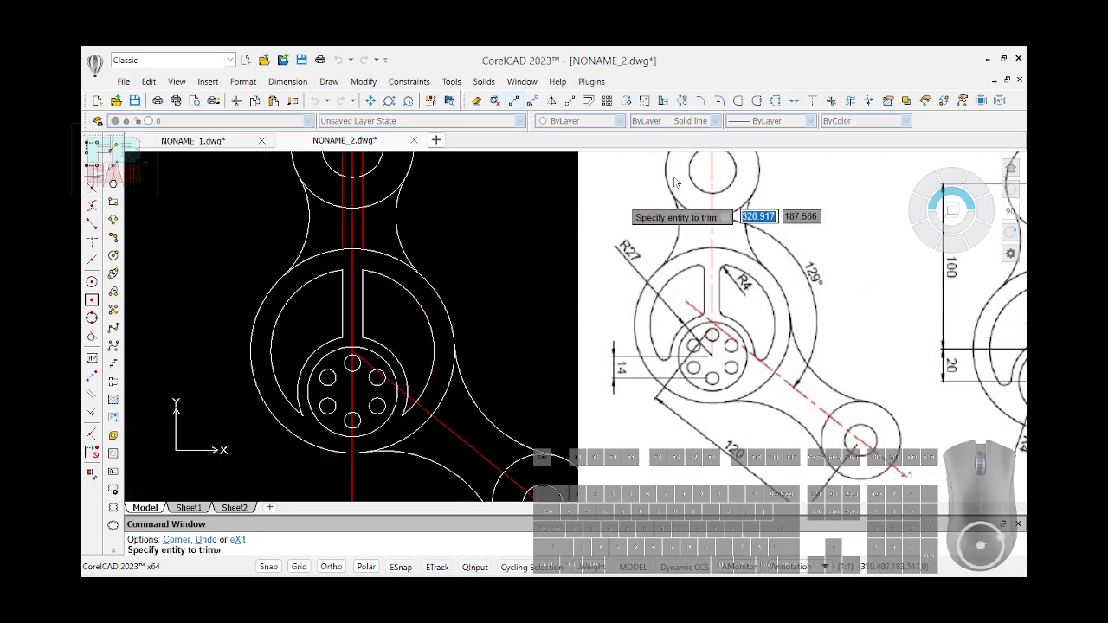
left_click(721, 101)
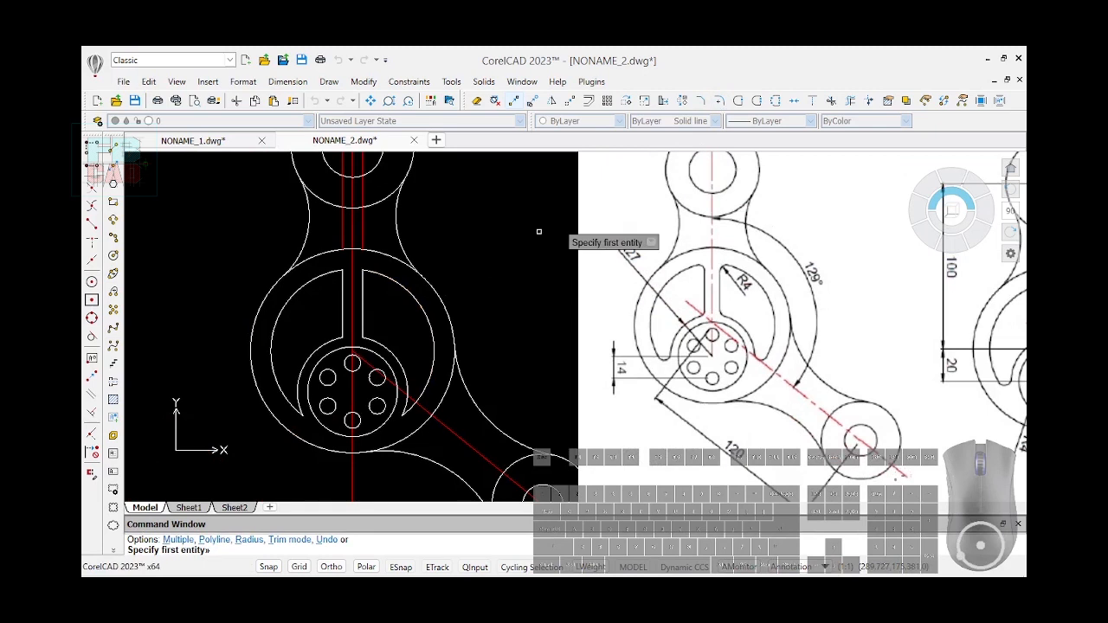
type("R")
key("Return")
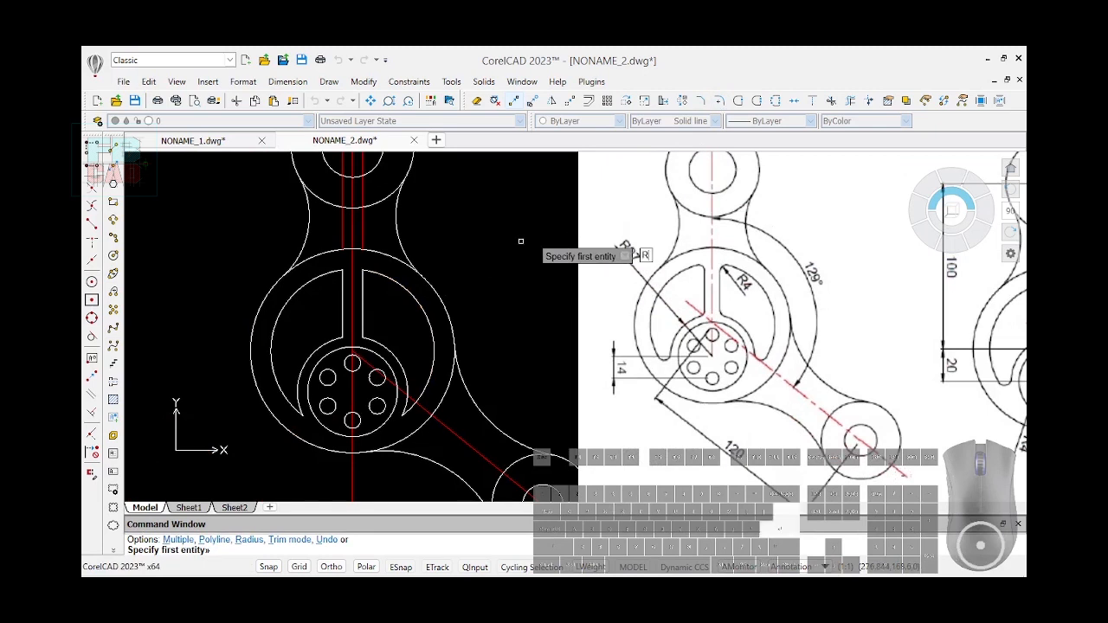
type("4")
key("Return")
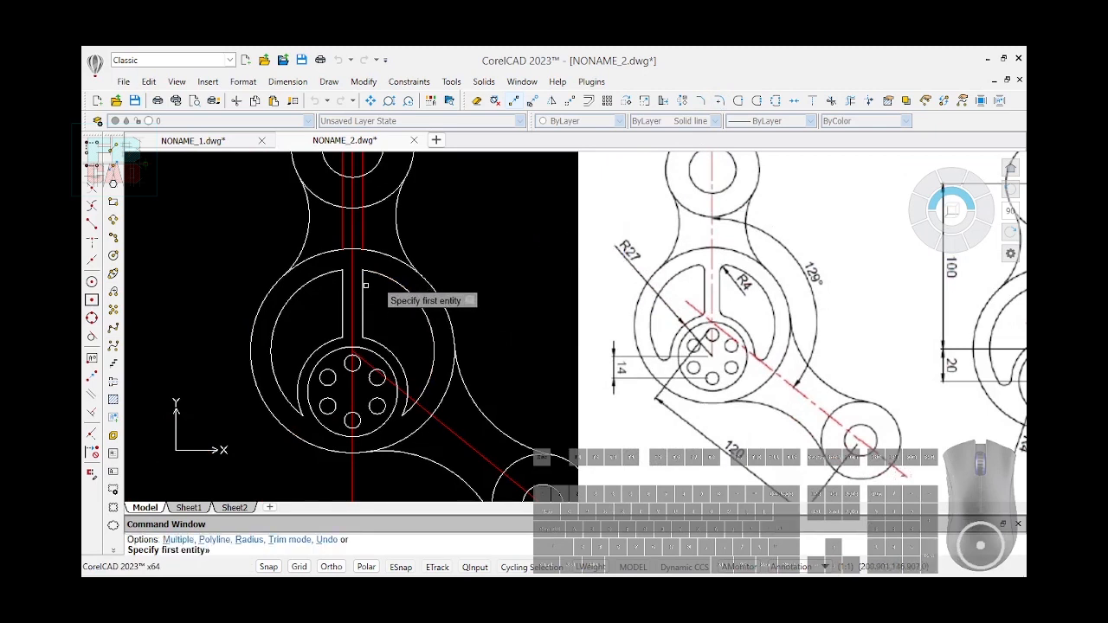
left_click(365, 286)
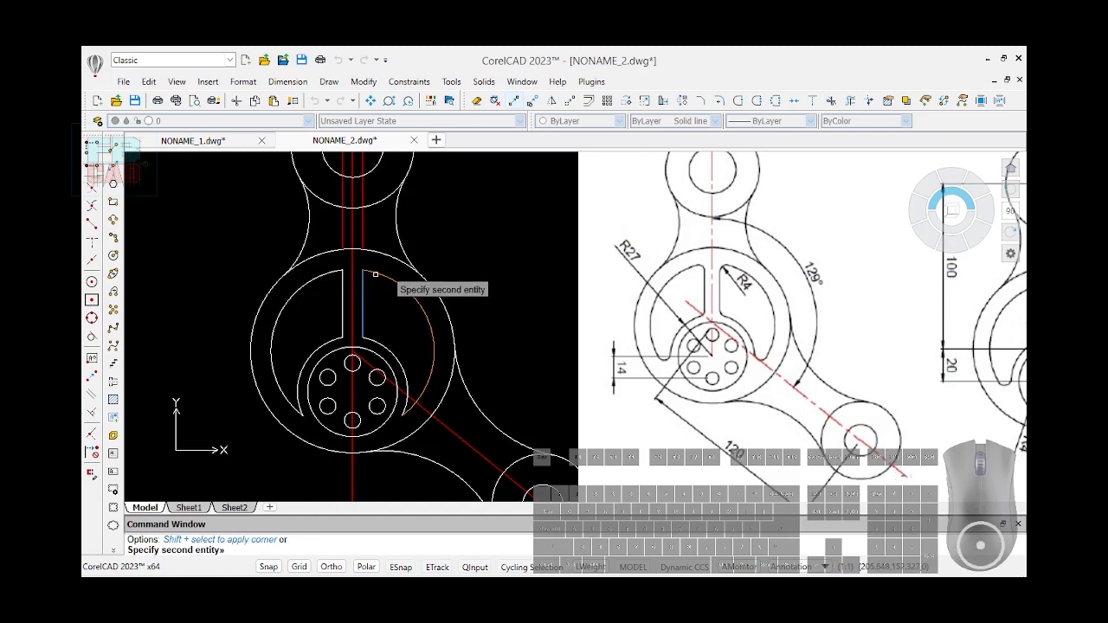
left_click(375, 277)
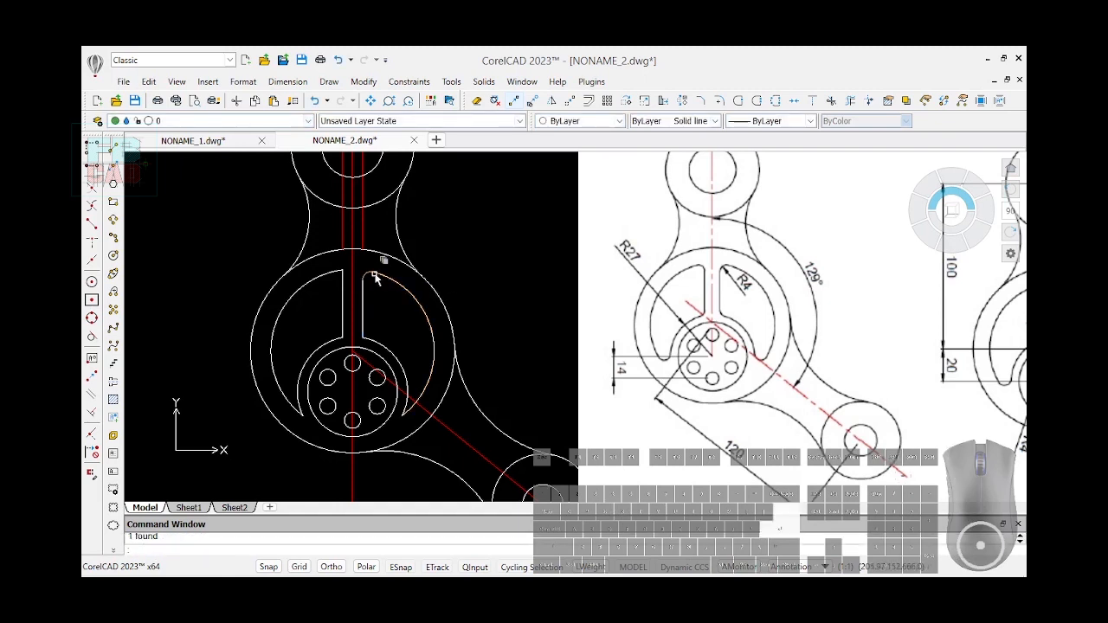
key("Return")
left_click(342, 295)
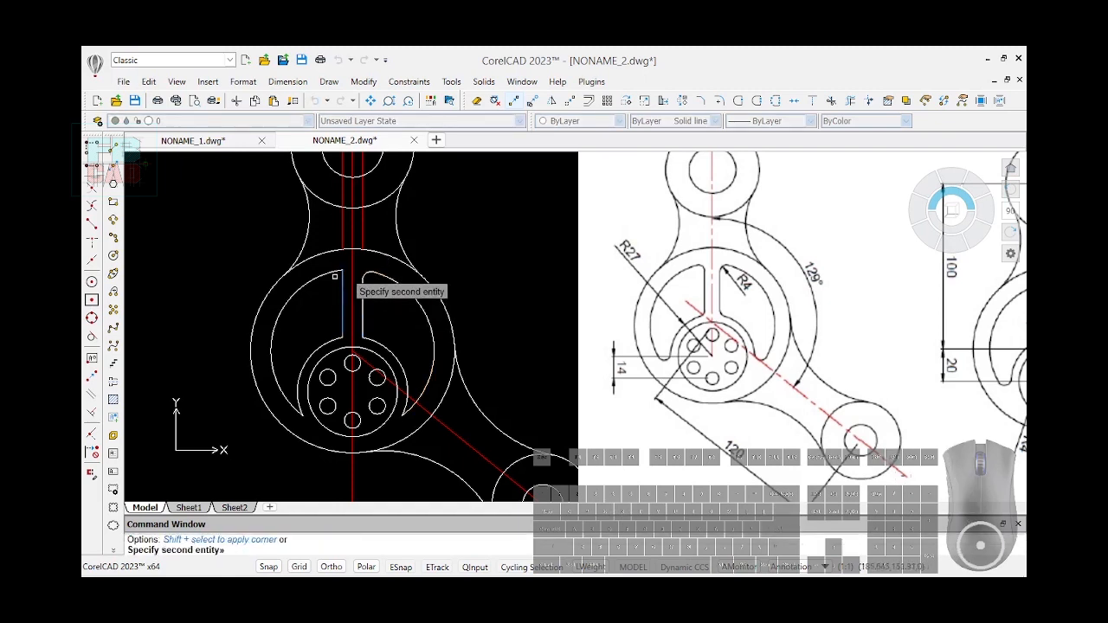
left_click(334, 275)
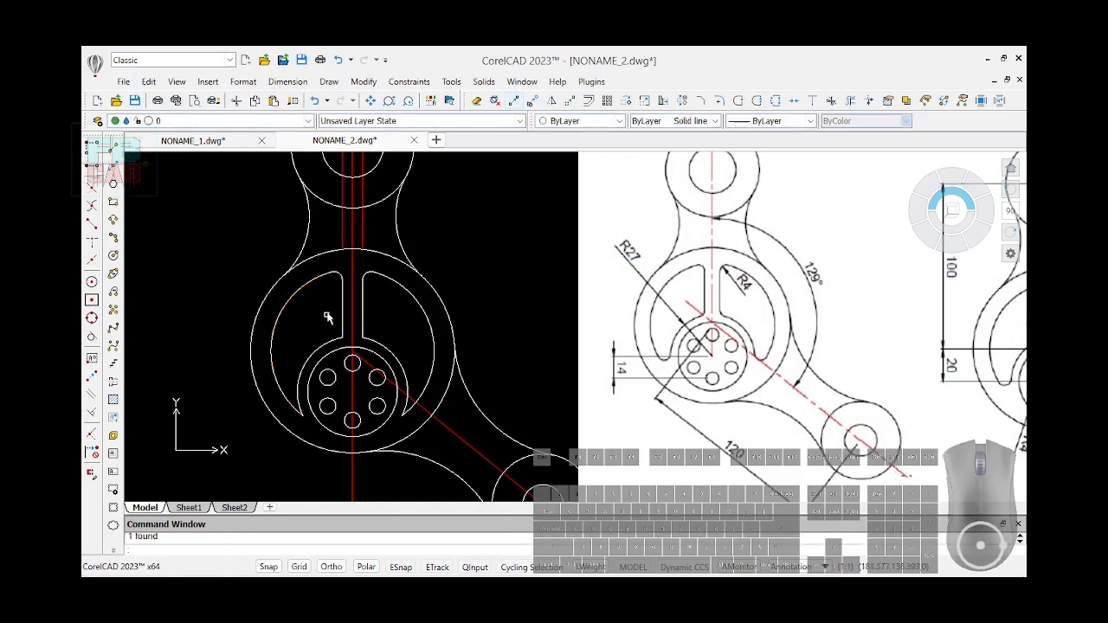
- Fillet the corners between the two vertical web lines and the arcs around the hole-pattern circle with radius 4
key("Return")
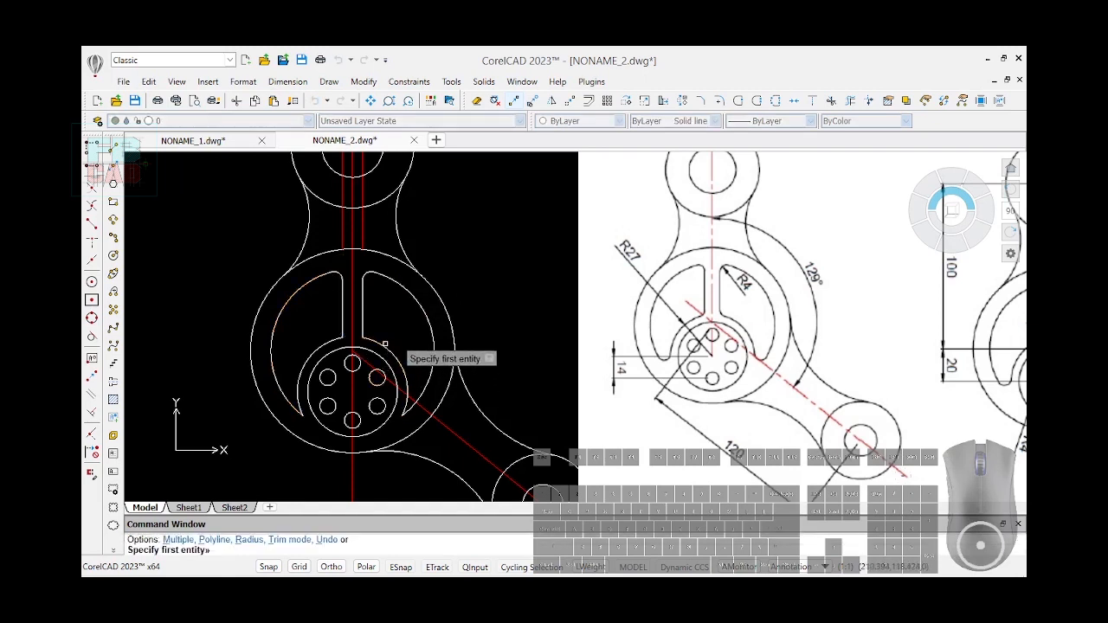
left_click(379, 345)
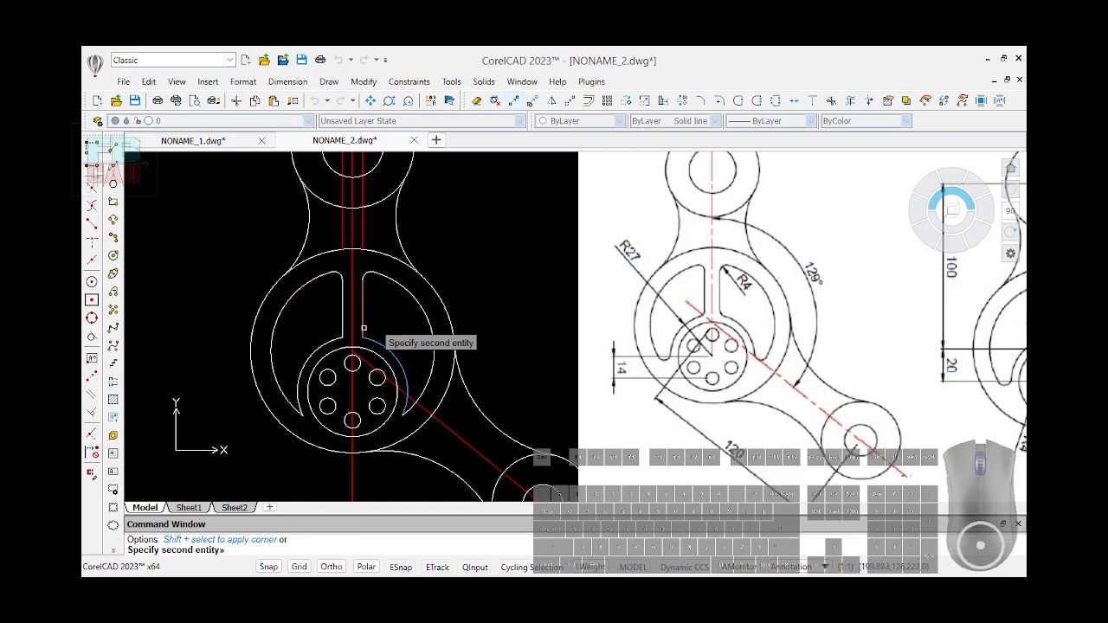
left_click(363, 327)
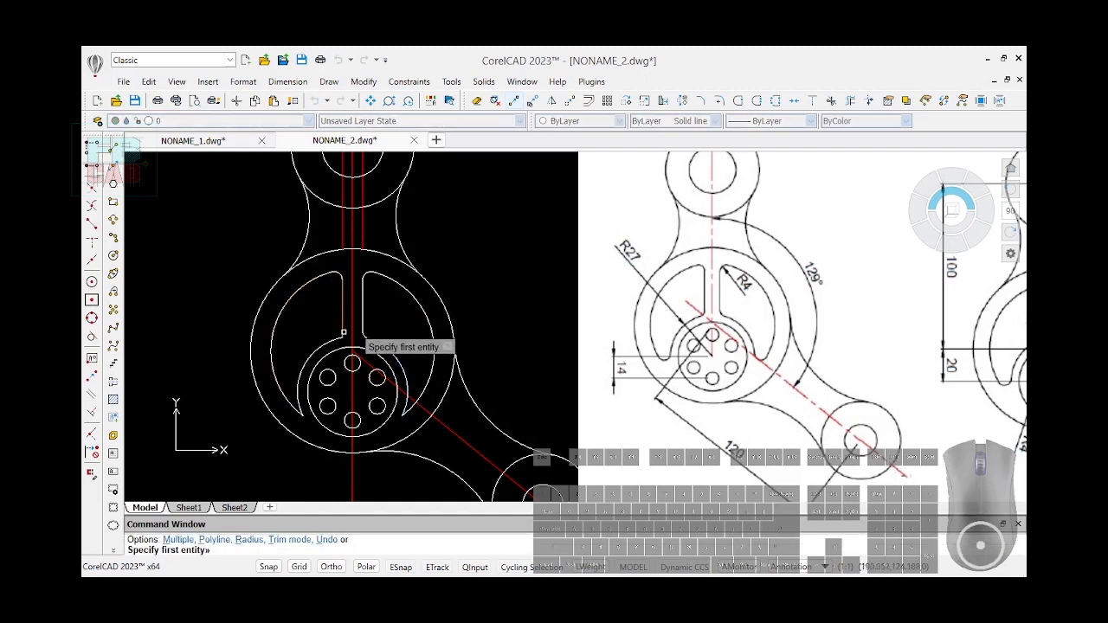
left_click(344, 333)
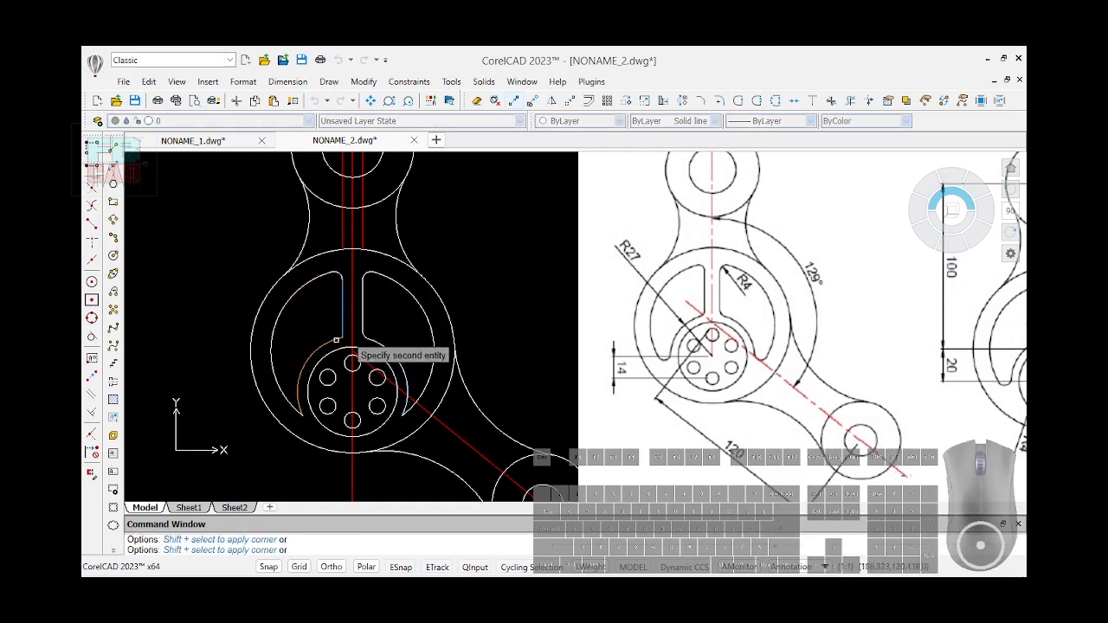
left_click(336, 341)
- Round the pointed lower tips of both crescent windows with radius 4 fillets
key("Return")
left_click(408, 408)
left_click(407, 407)
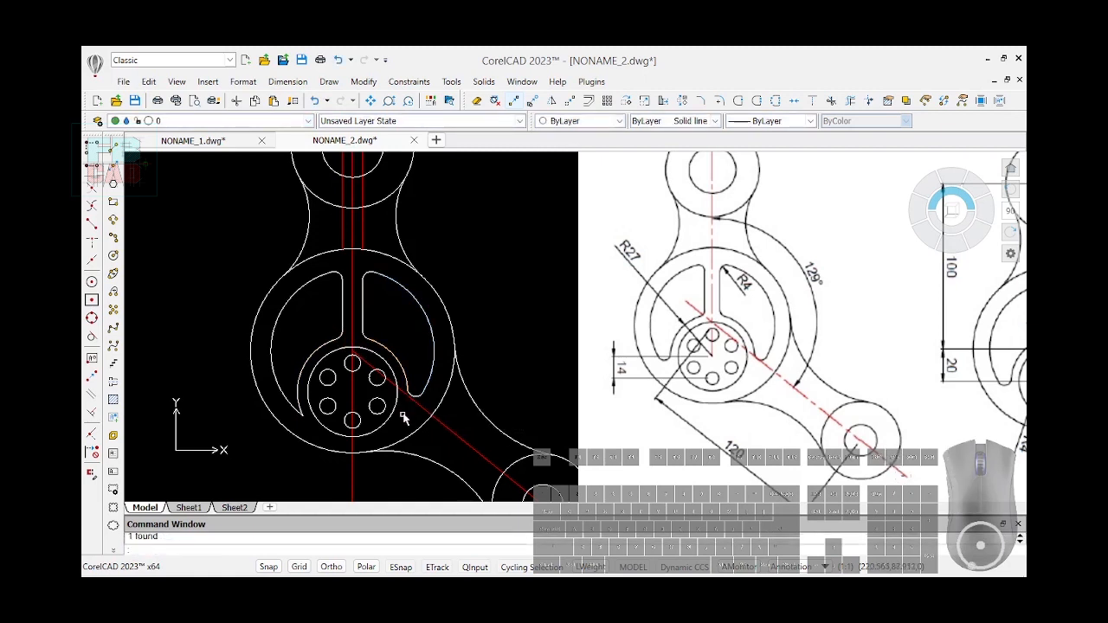
key("Return")
left_click(290, 402)
left_click(291, 404)
- Power-trim the inner portions of the top, large and end circles where they cross the linkage necks
scroll(255, 396, "down", 2)
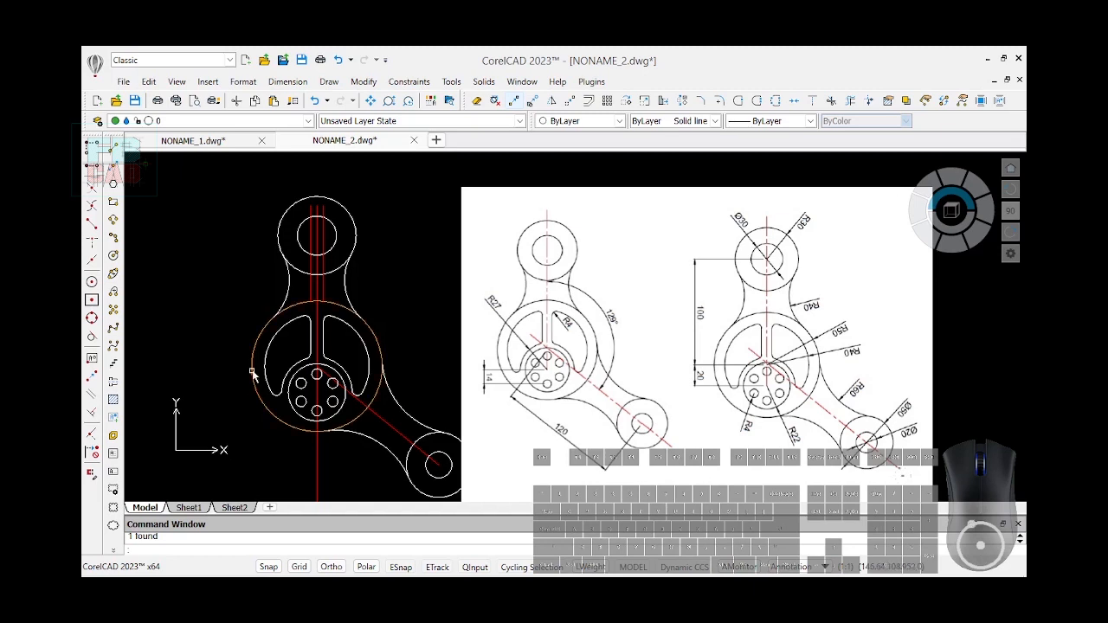
scroll(245, 343, "down", 1)
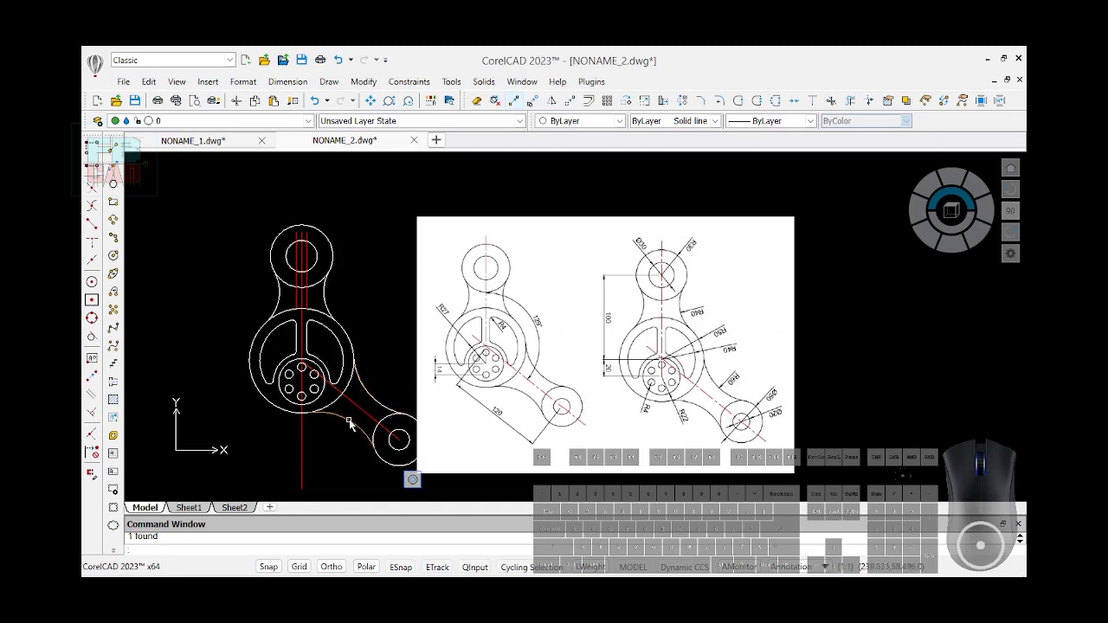
scroll(299, 347, "up", 1)
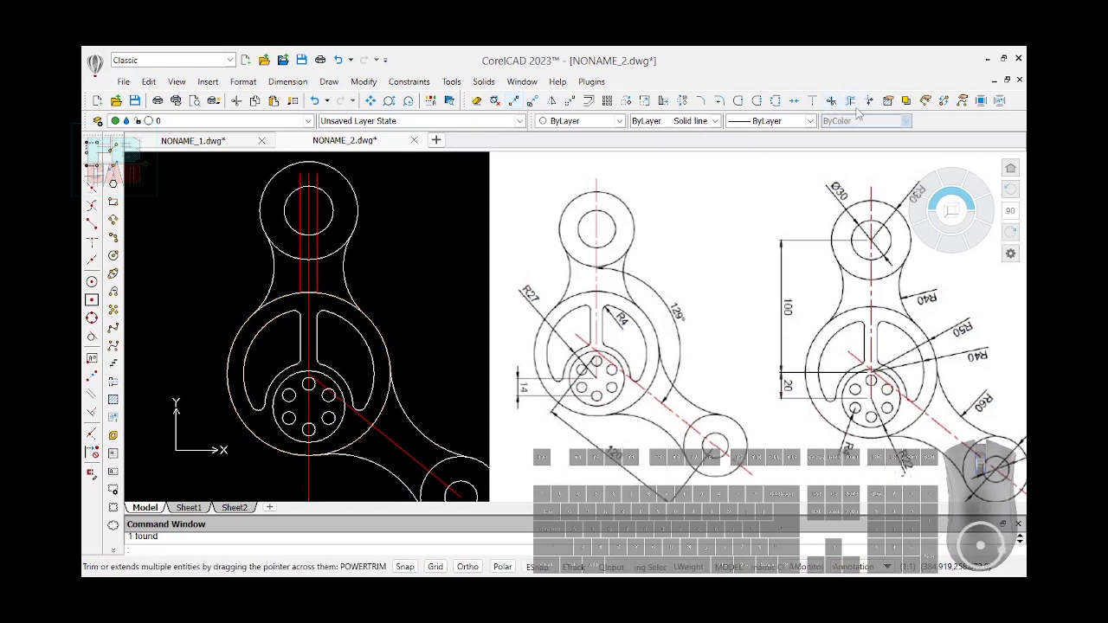
left_click(92, 149)
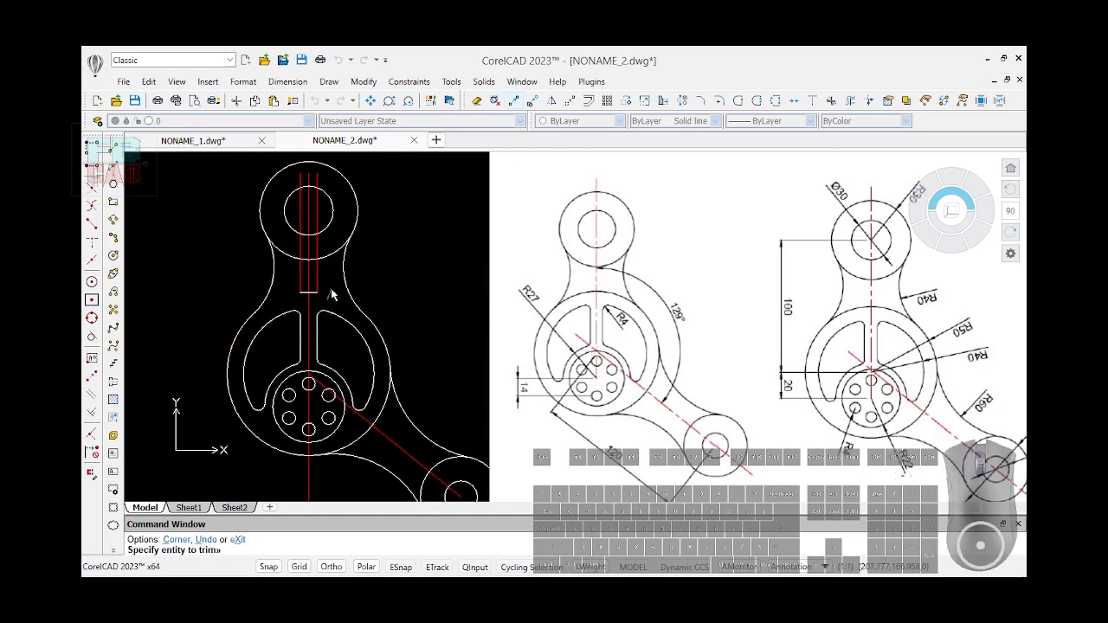
left_click(355, 443)
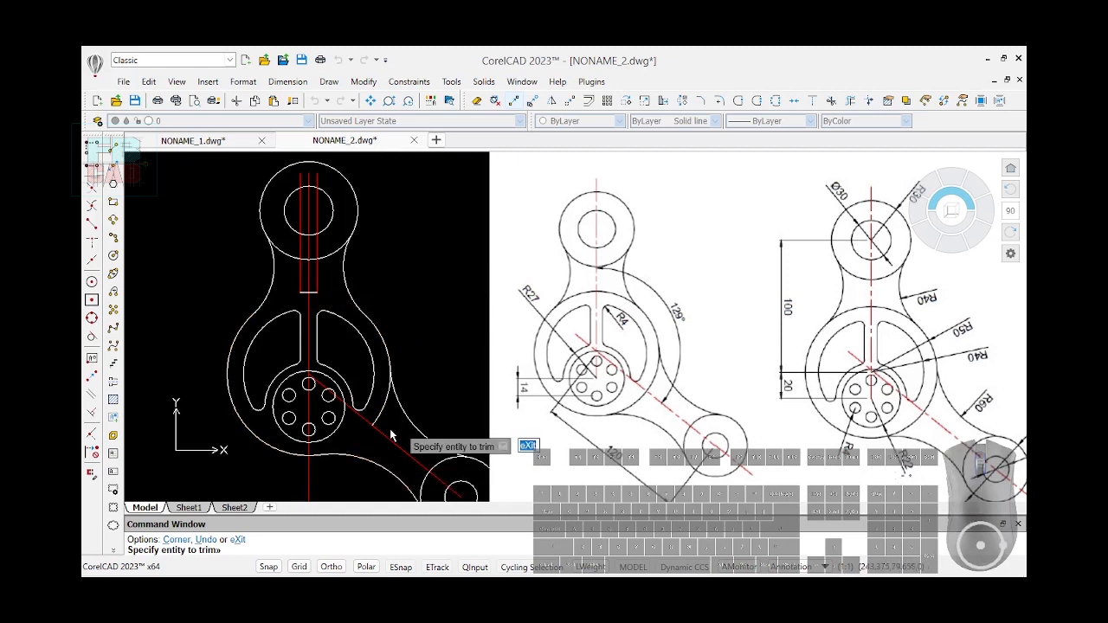
left_click(376, 421)
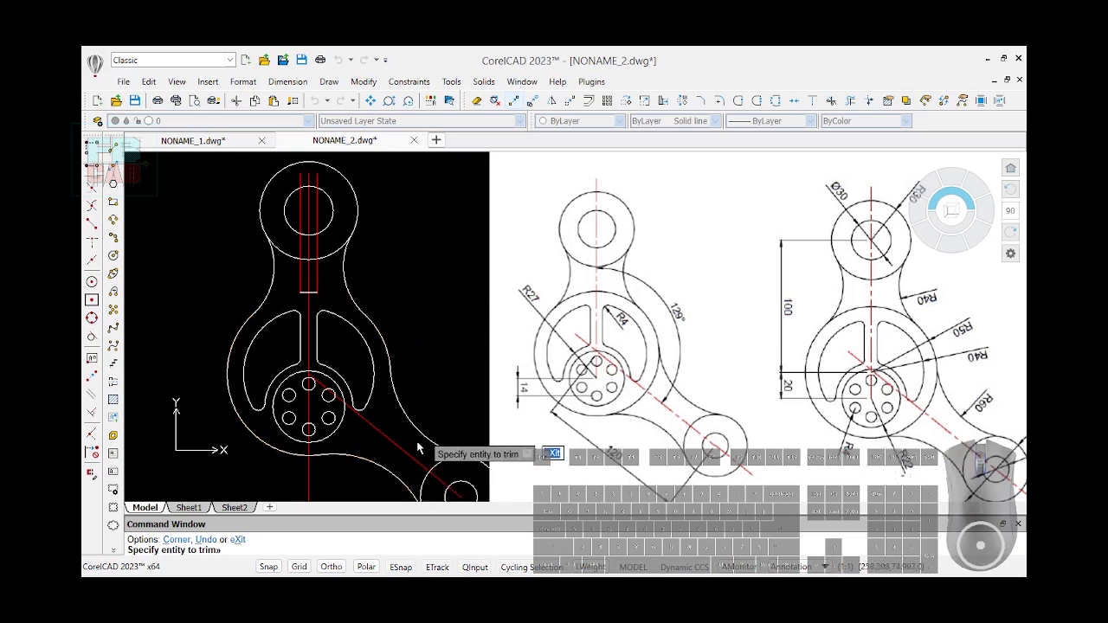
left_click(426, 487)
left_click_drag(414, 477, 427, 483)
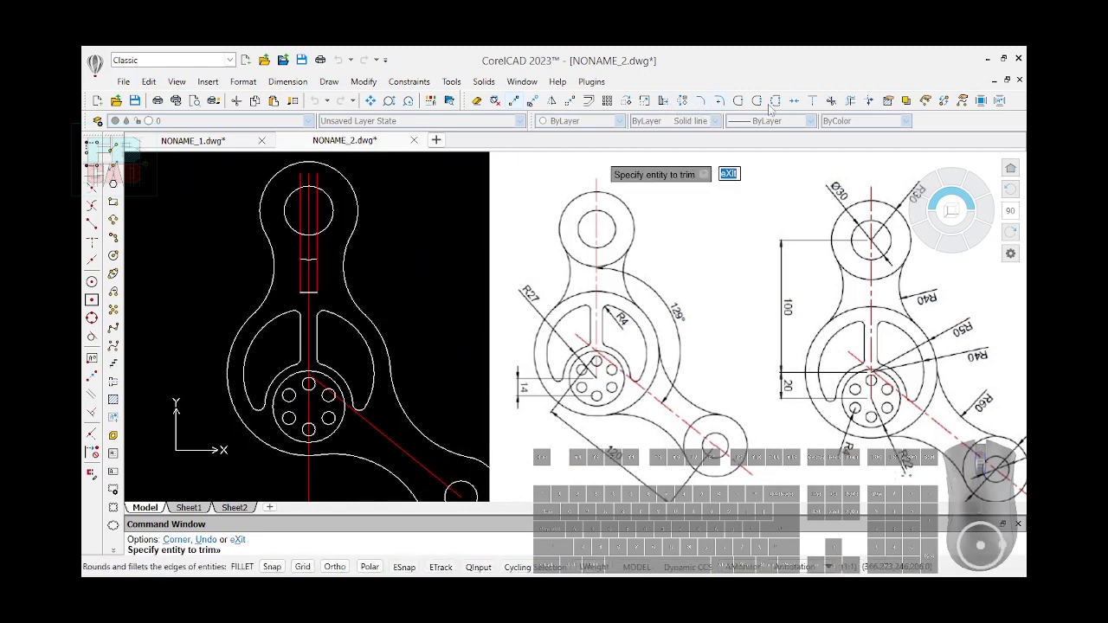
- Weld the selected outer outline arcs, from the top end around the large circle to the end circle, into a polyline
left_click(92, 148)
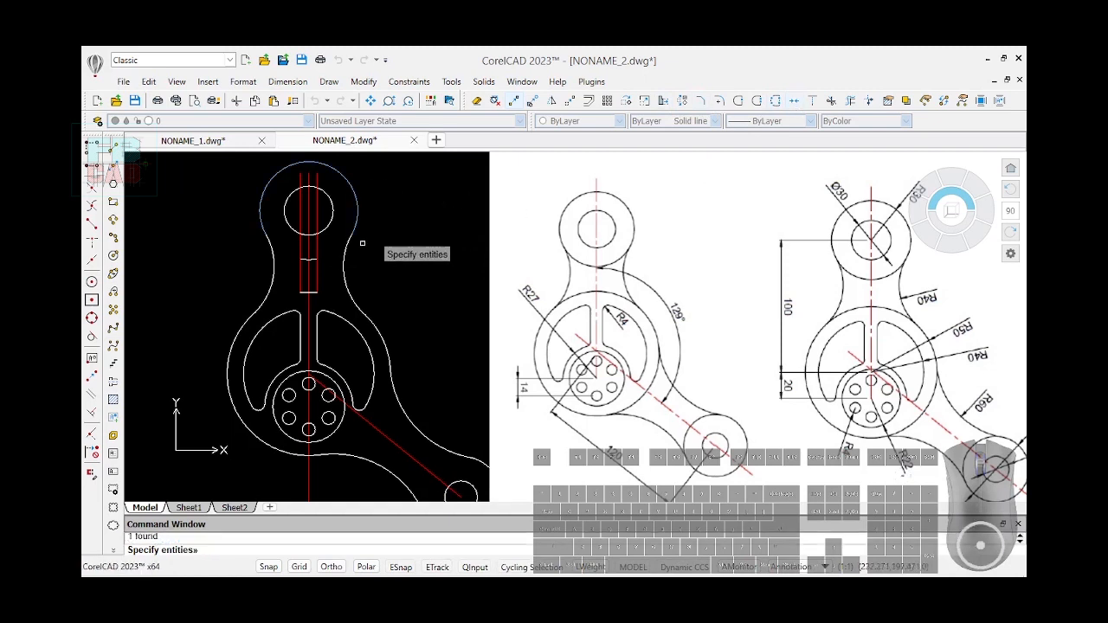
left_click(342, 270)
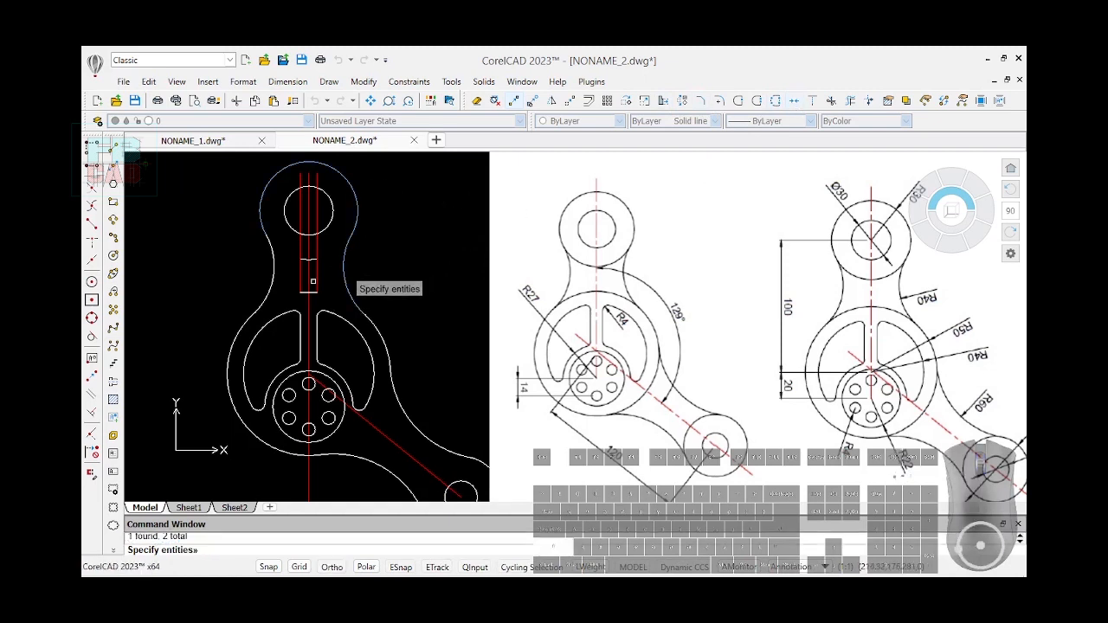
left_click(268, 275)
left_click(255, 311)
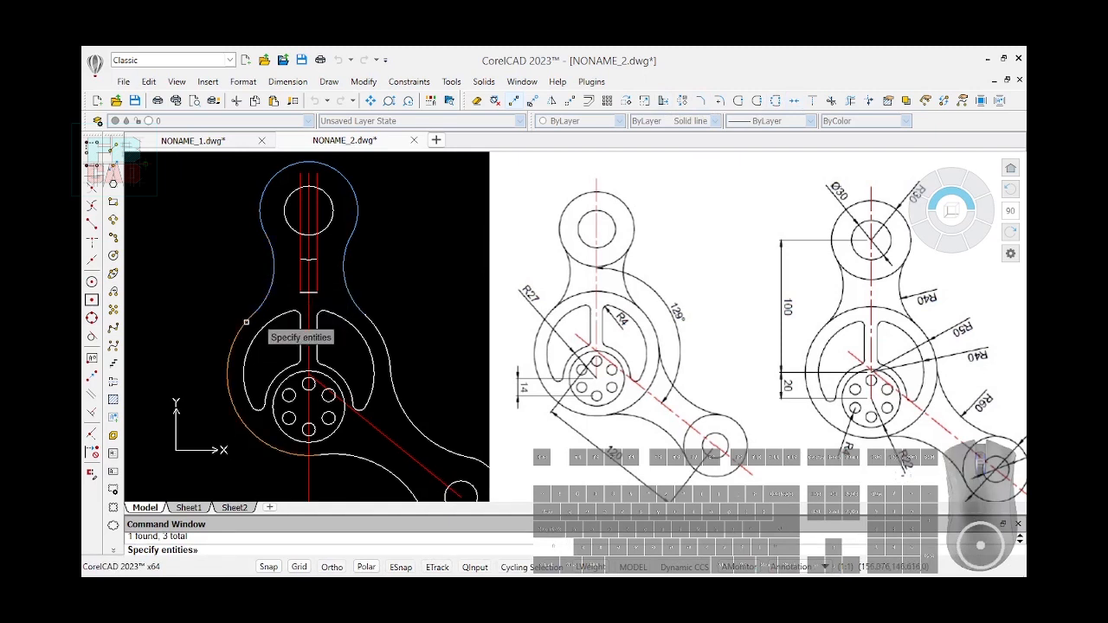
left_click(389, 362)
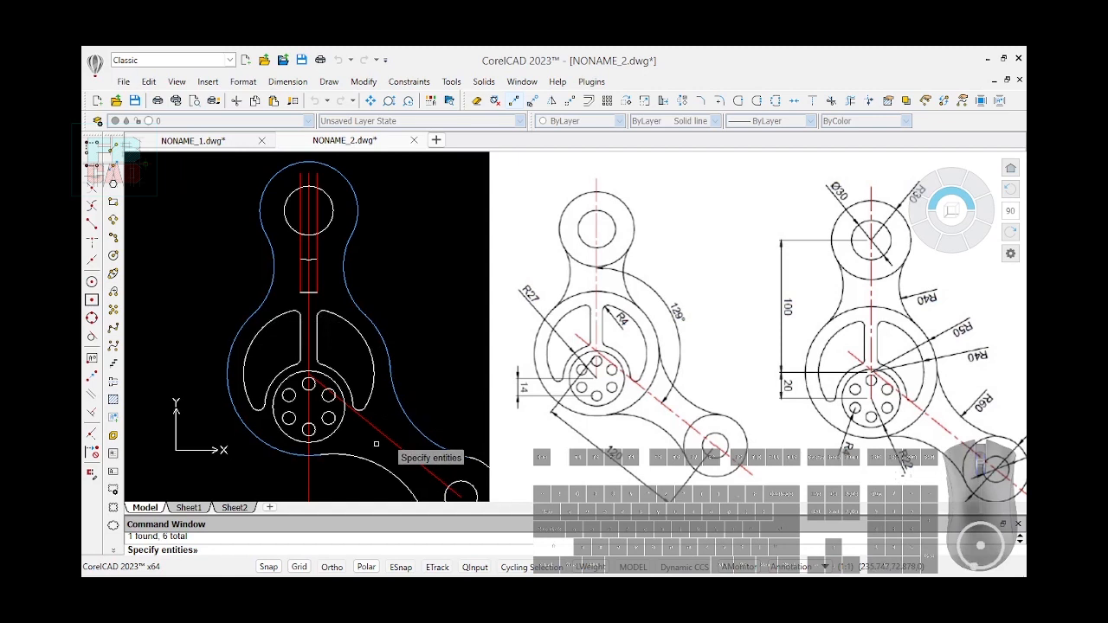
left_click(472, 461)
left_click(479, 463)
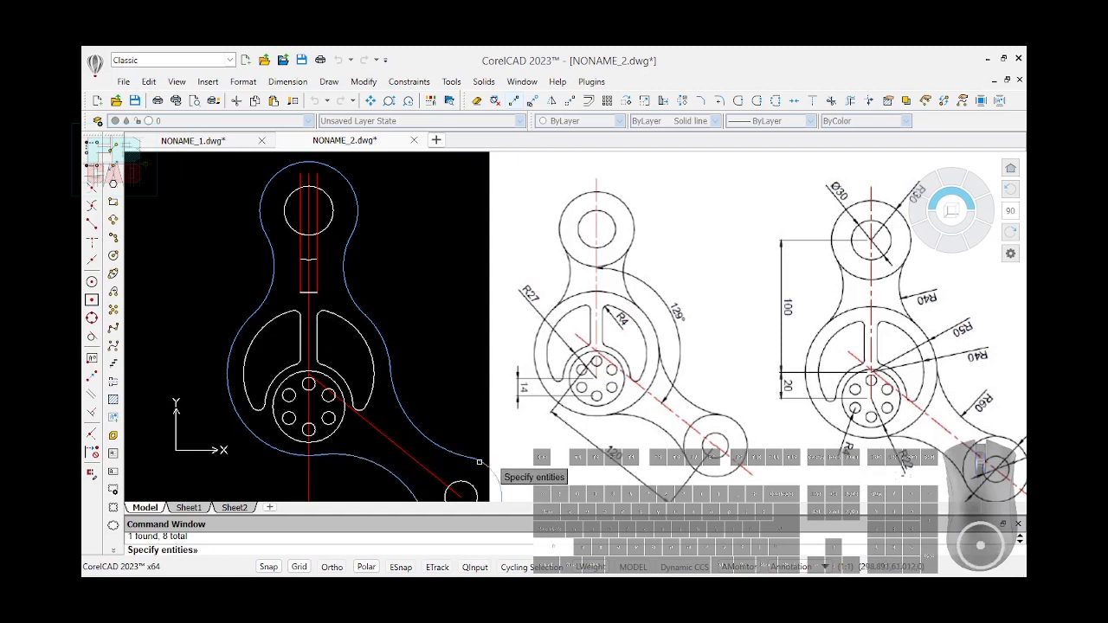
key("Return")
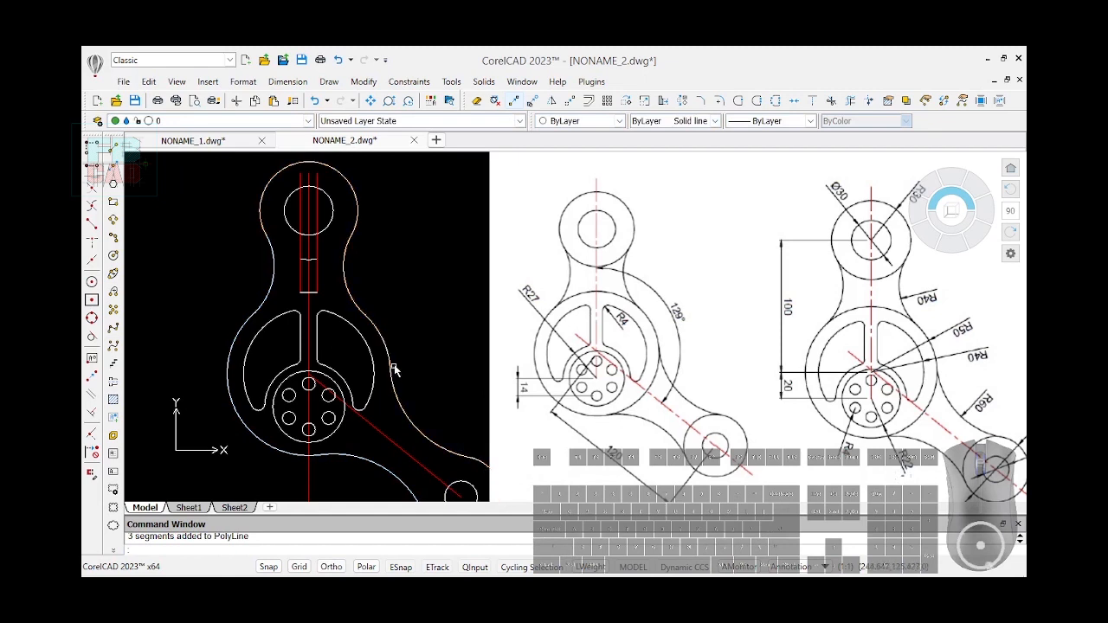
- Try to weld the upper outline polyline to the adjoining right radius 60 arc
scroll(393, 377, "up", 5)
scroll(385, 367, "down", 4)
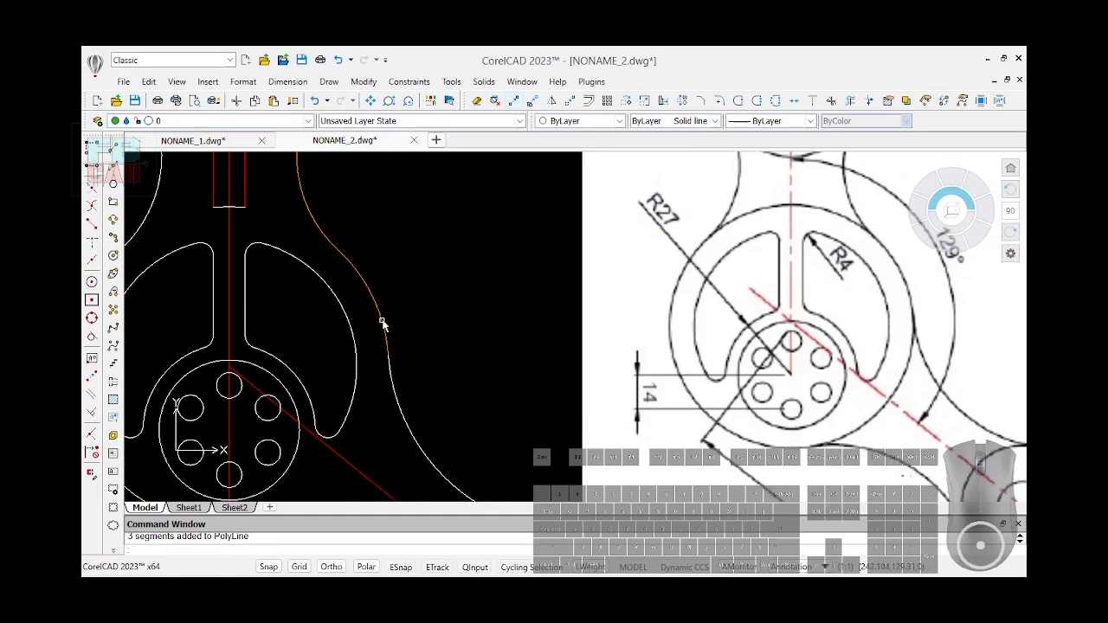
left_click(381, 324)
left_click(389, 385)
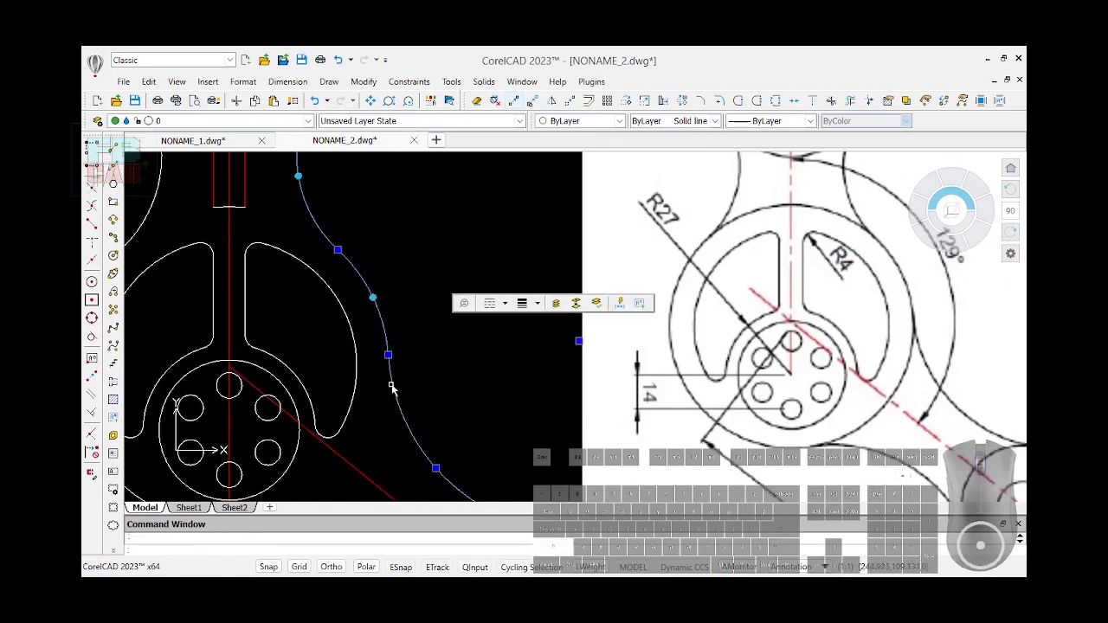
left_click(795, 103)
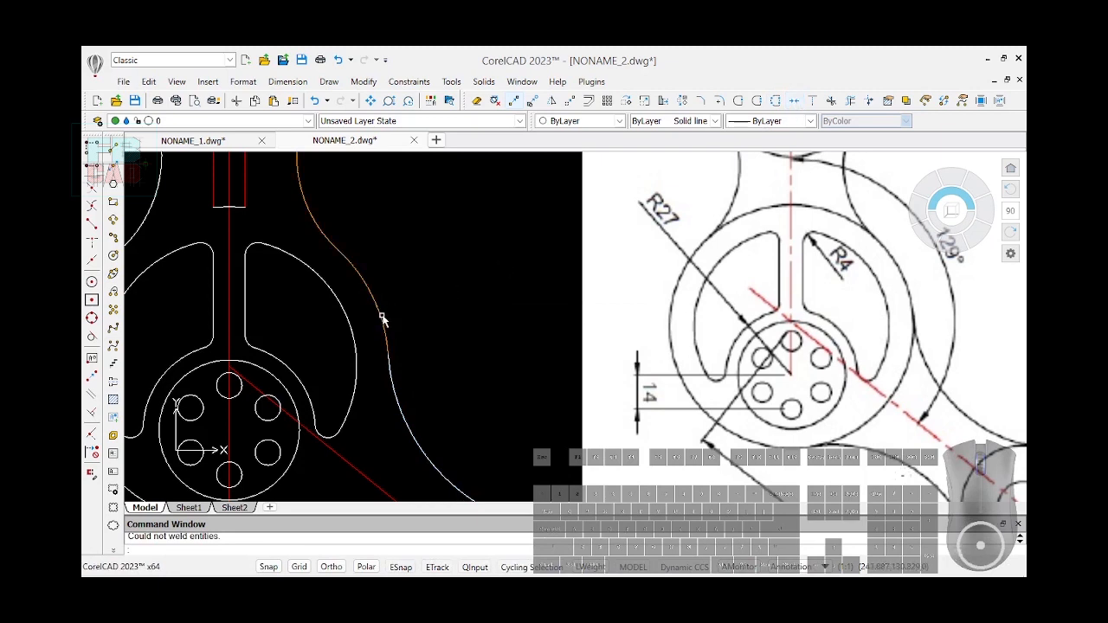
- Try to weld the left radius 40 neck arc to the upper outline polyline
scroll(450, 344, "down", 3)
scroll(229, 280, "up", 4)
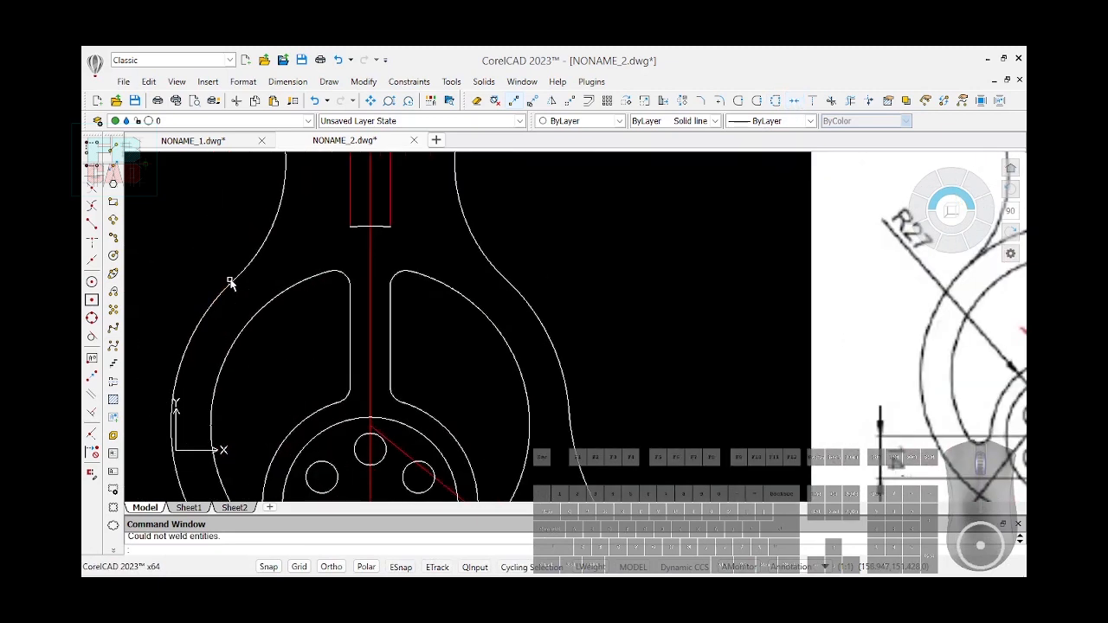
scroll(329, 291, "down", 2)
scroll(365, 289, "down", 4)
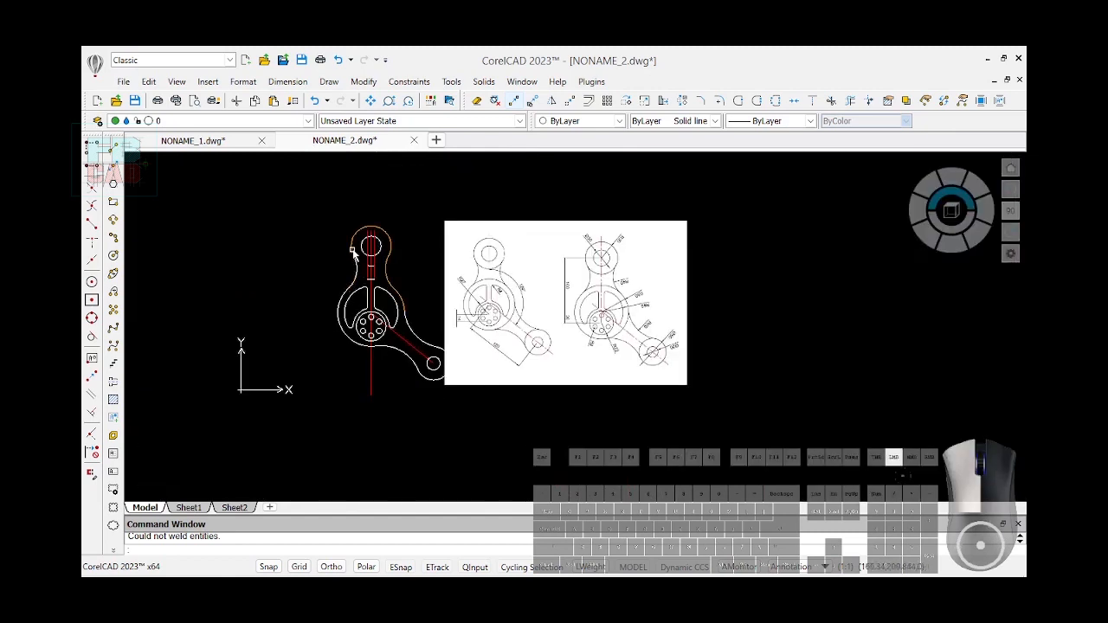
left_click(354, 265)
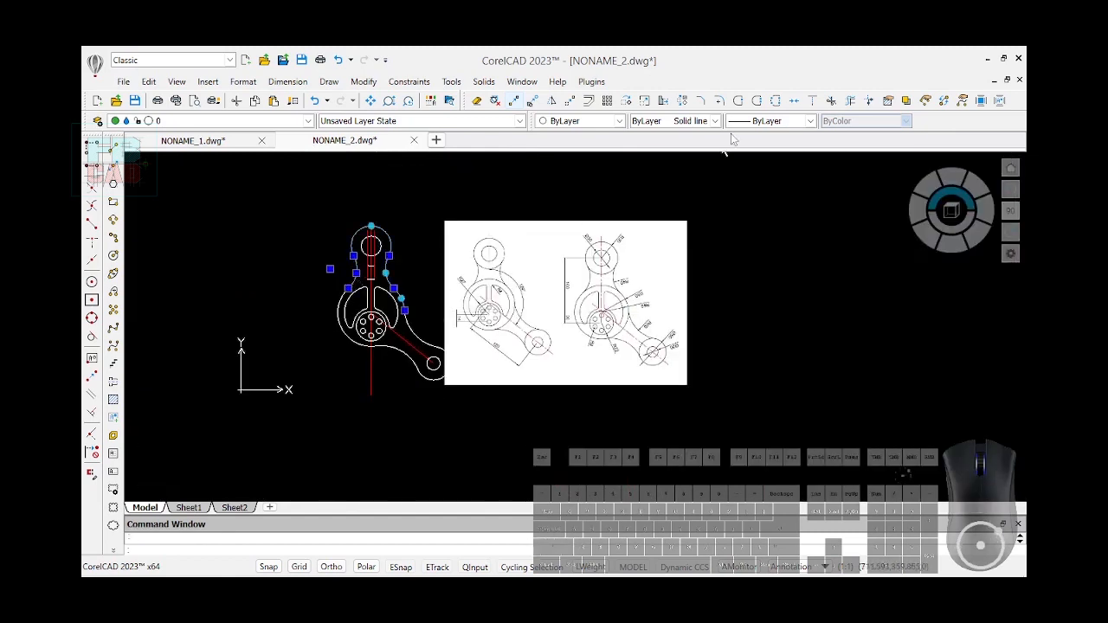
left_click(795, 102)
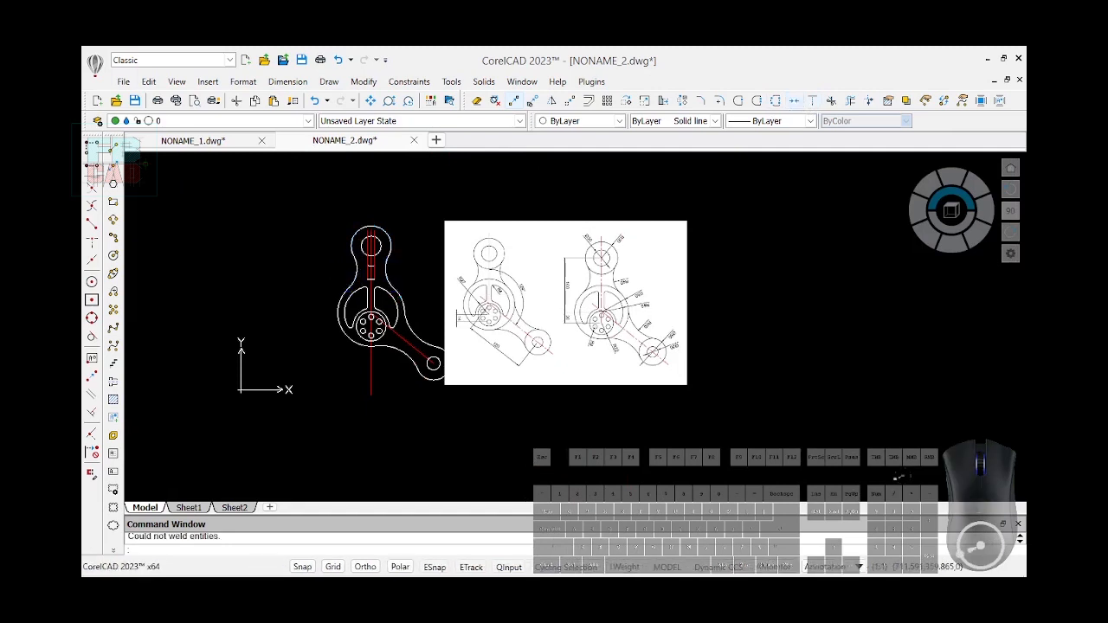
scroll(359, 276, "up", 4)
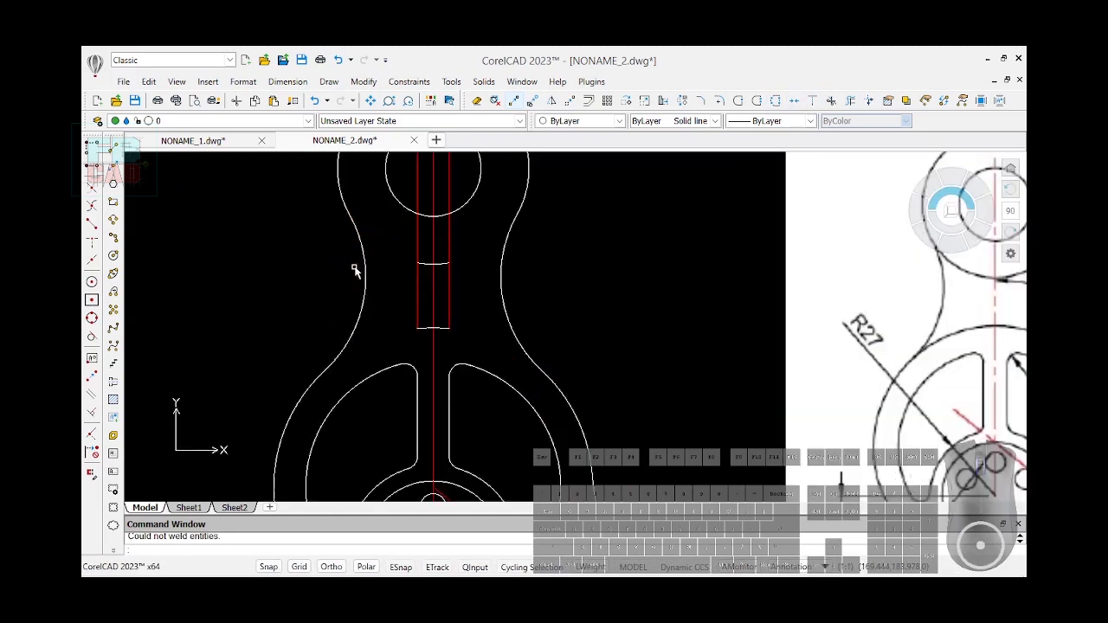
left_click(349, 251)
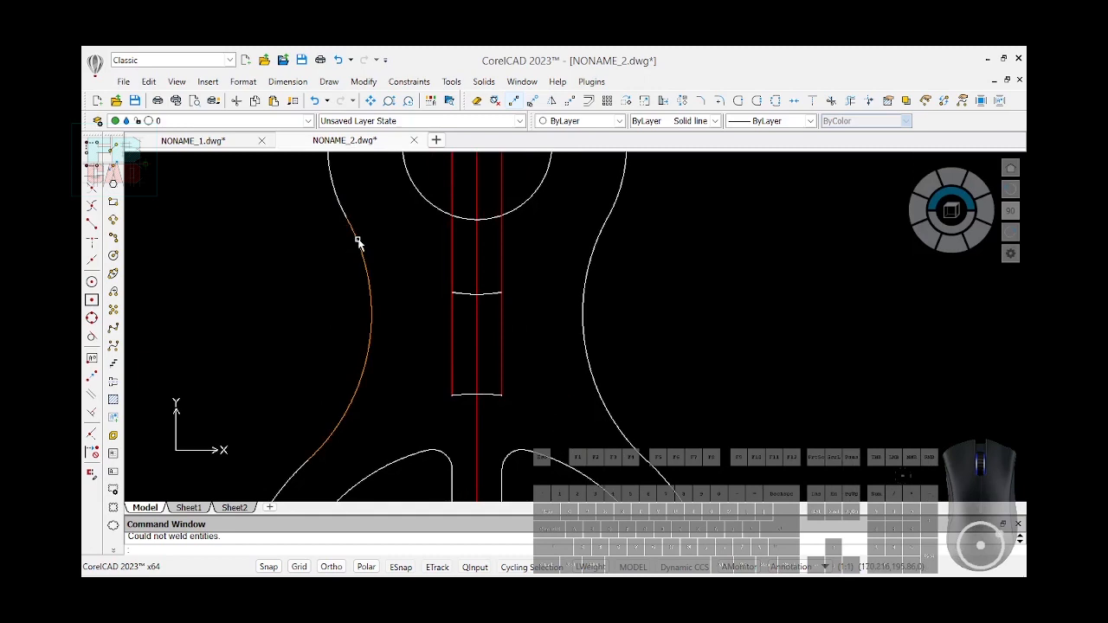
scroll(344, 192, "up", 2)
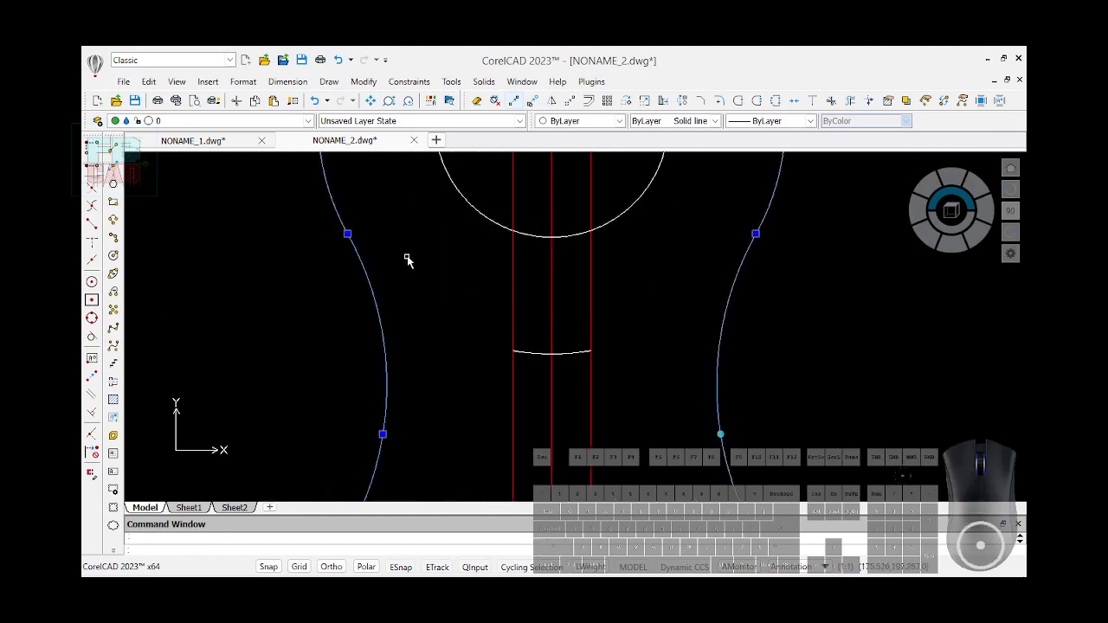
left_click(797, 101)
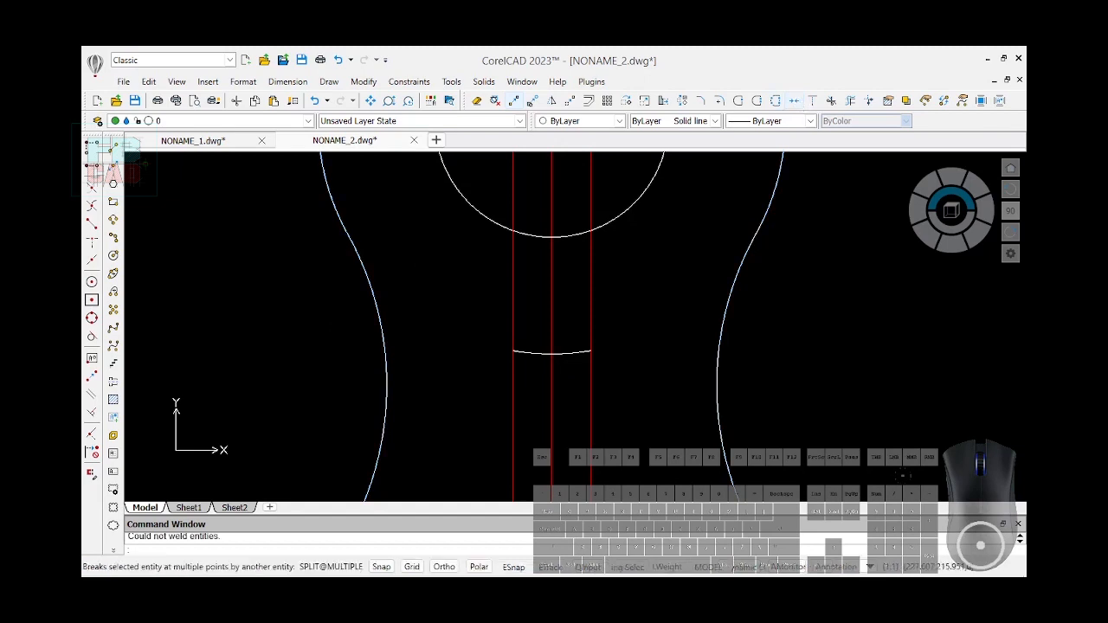
- Try to weld the left radius 40 neck arc to the left arc of the large outer circle
scroll(359, 249, "down", 4)
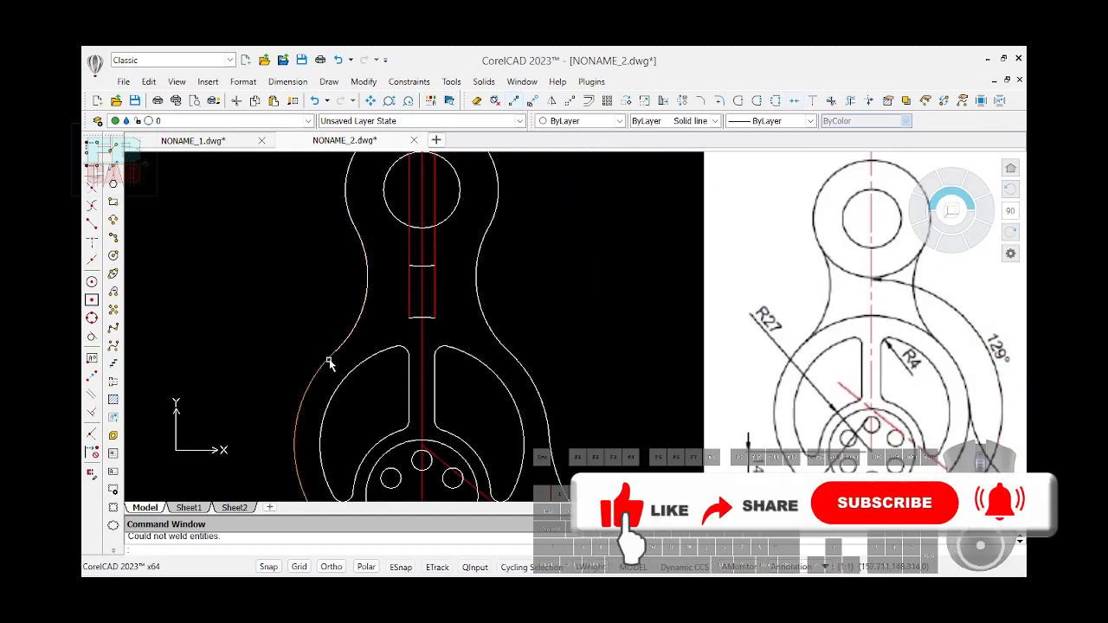
left_click(330, 364)
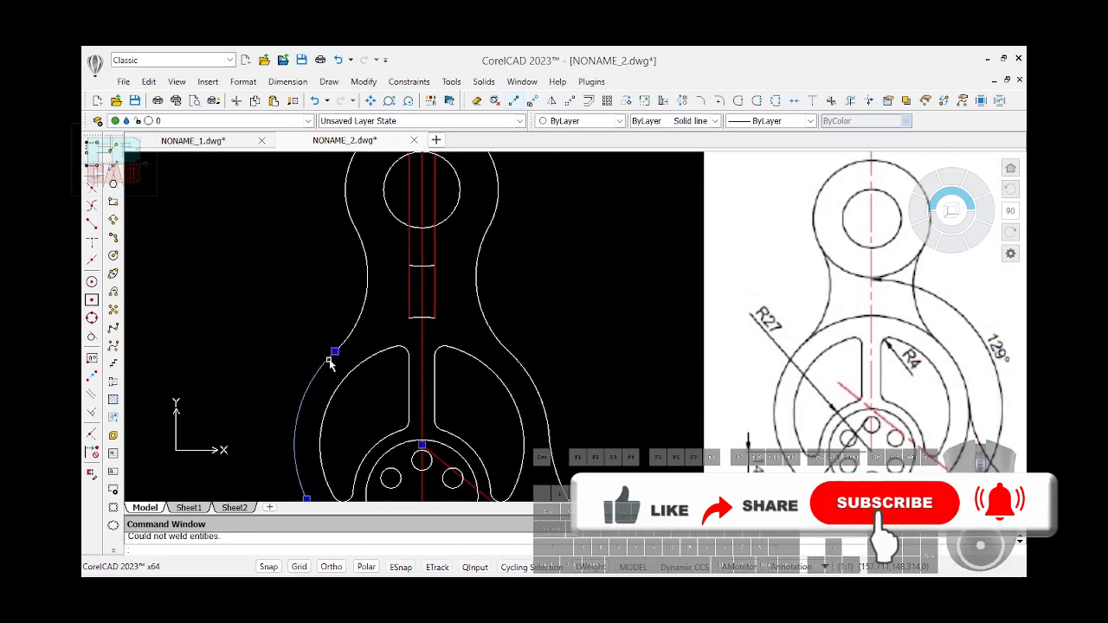
left_click(344, 347)
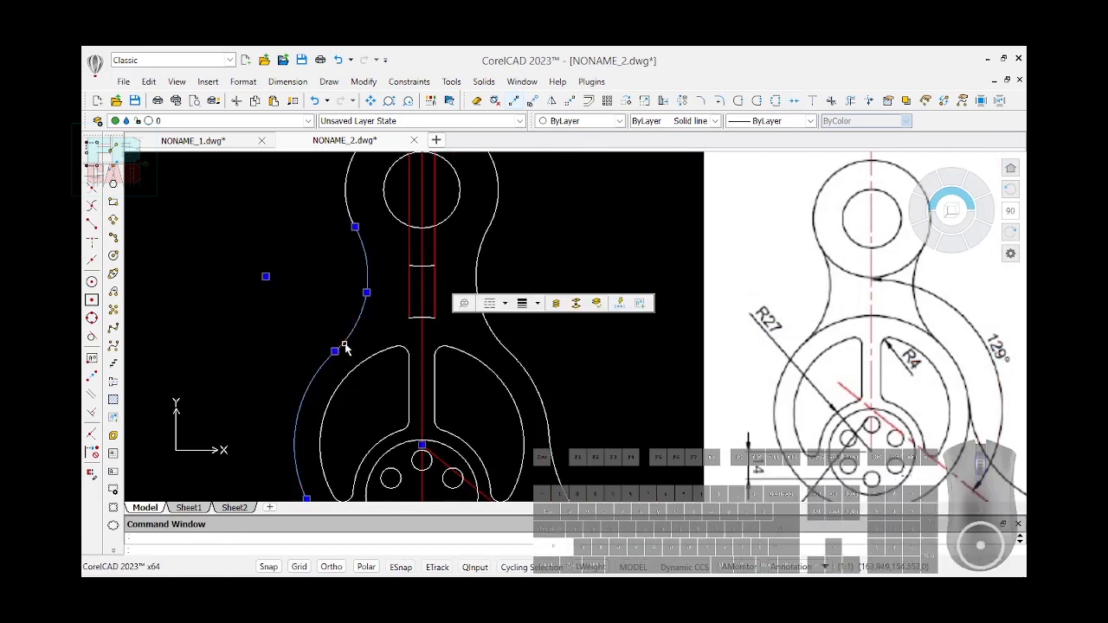
left_click(794, 101)
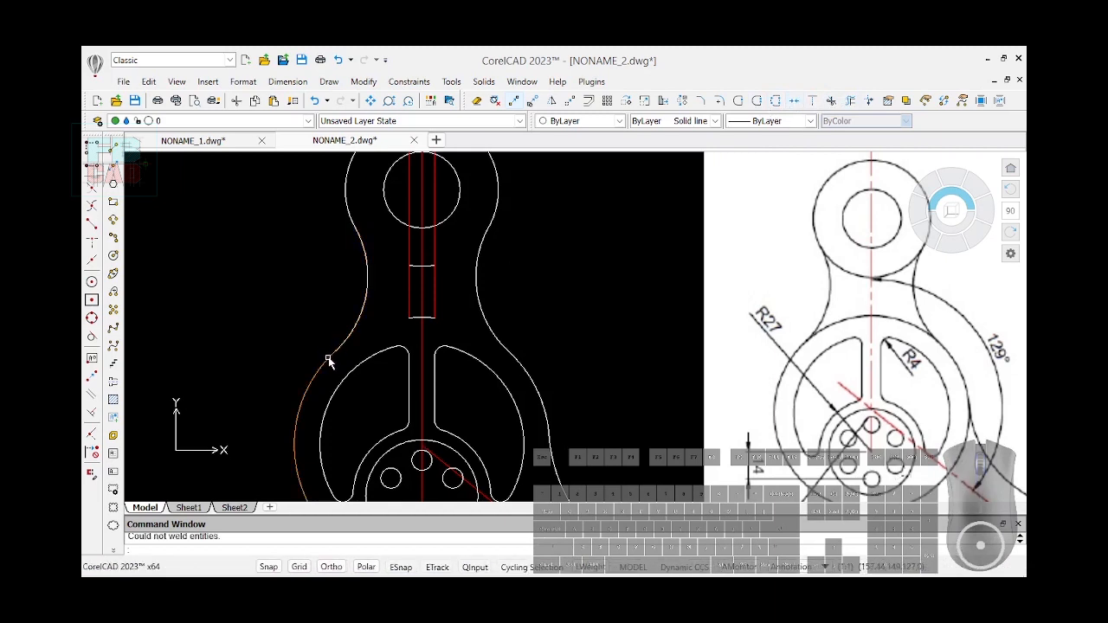
left_click(329, 362)
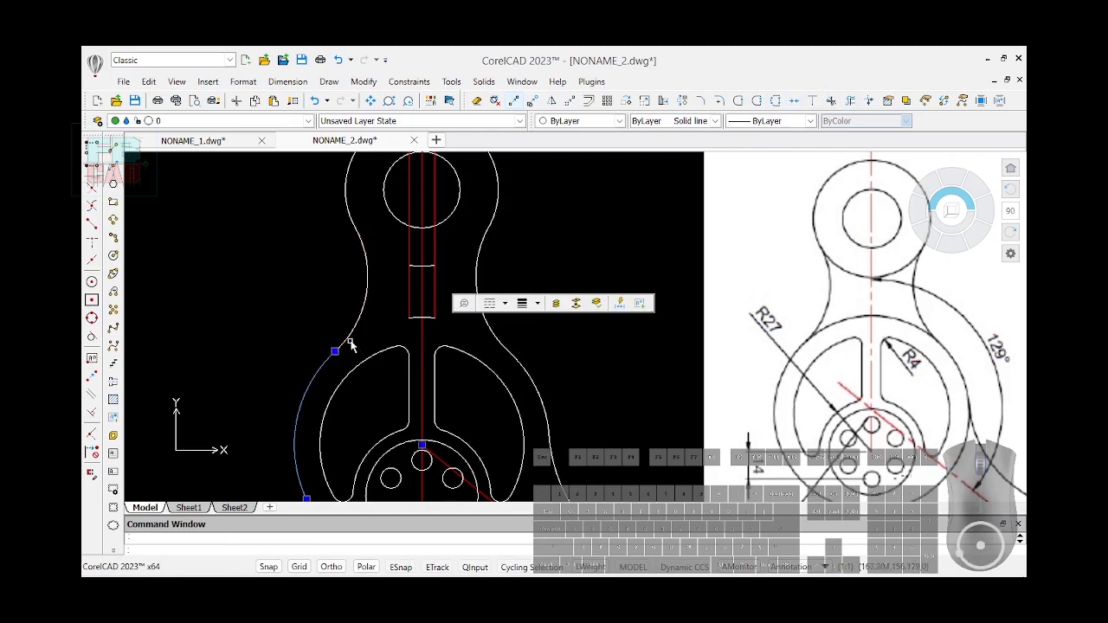
key("Escape")
- Apply GCTANGENT constraints from the left radius 40 neck arc to the large outer arc and to the top end arc
type("G")
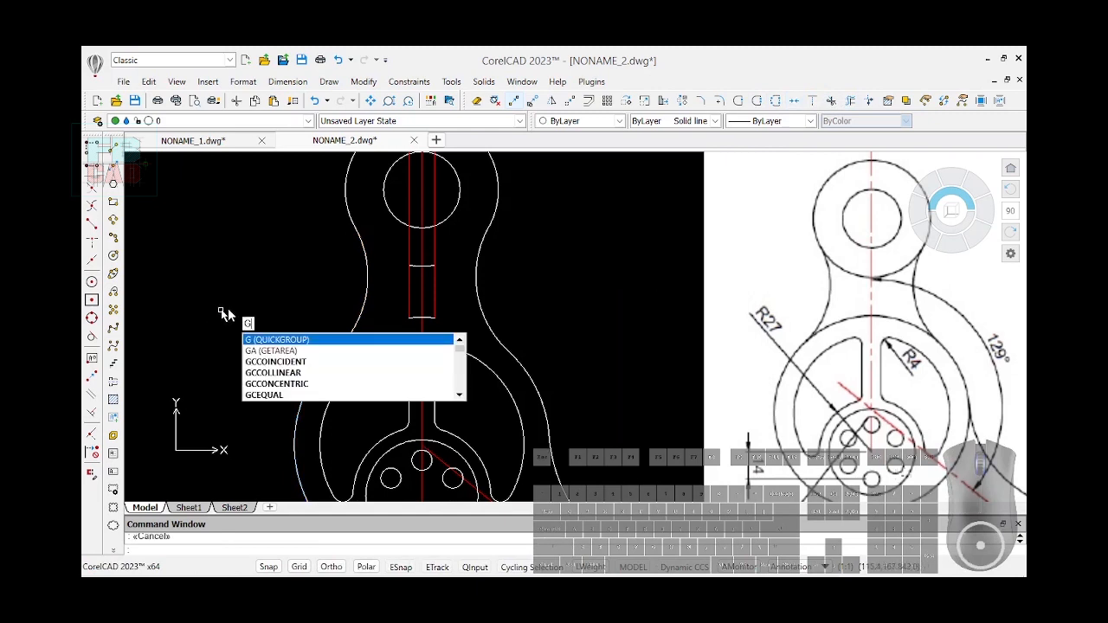
type("CTANGENT")
key("Return")
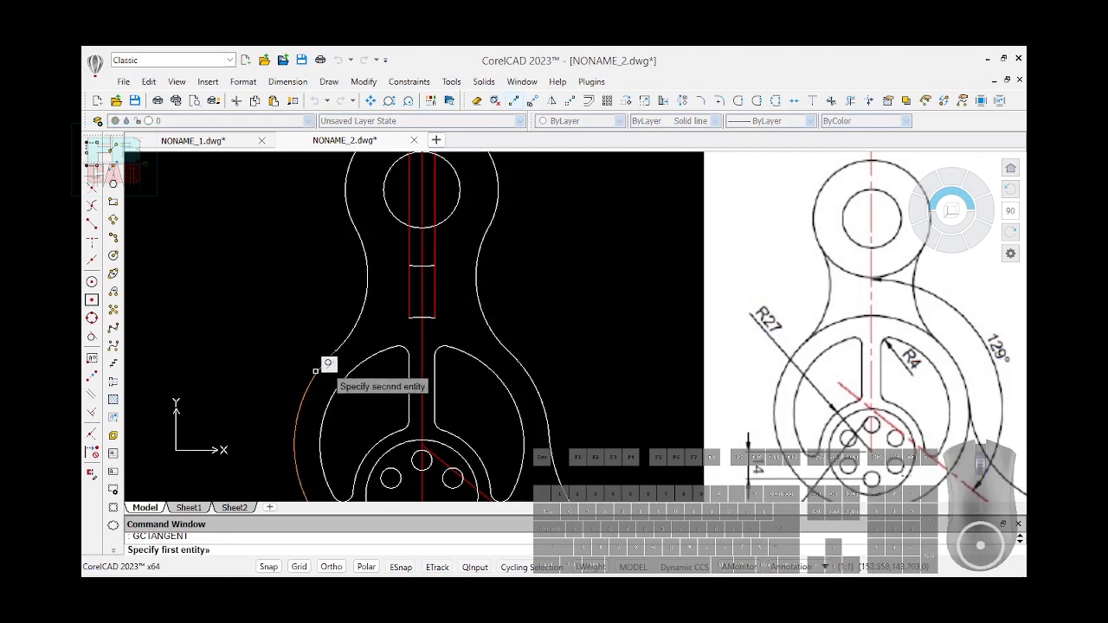
left_click(353, 347)
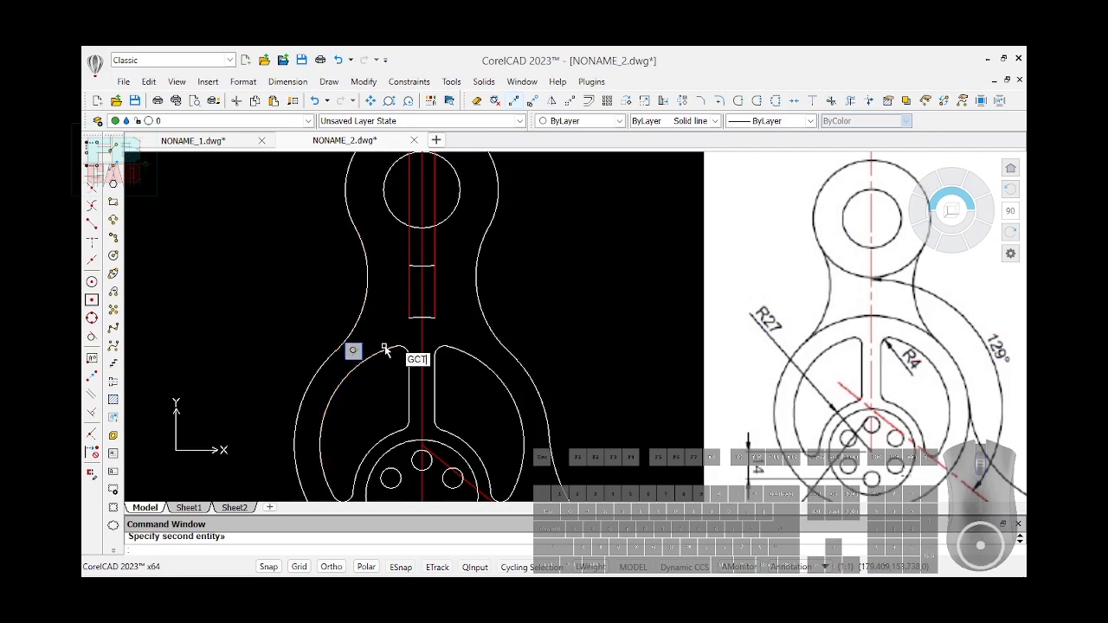
key("Return")
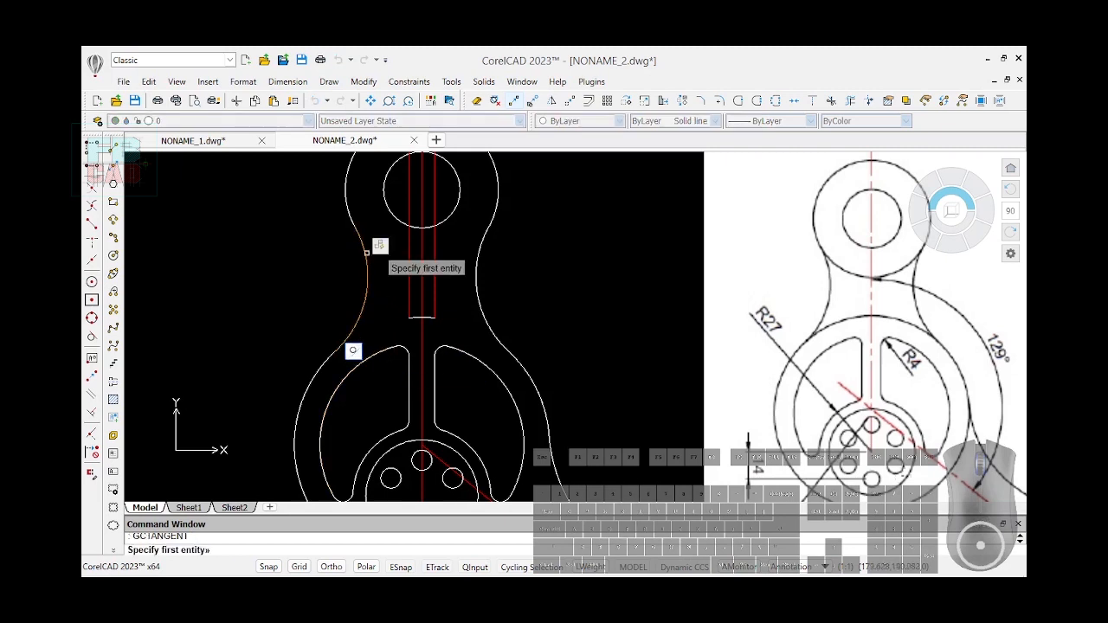
left_click(365, 247)
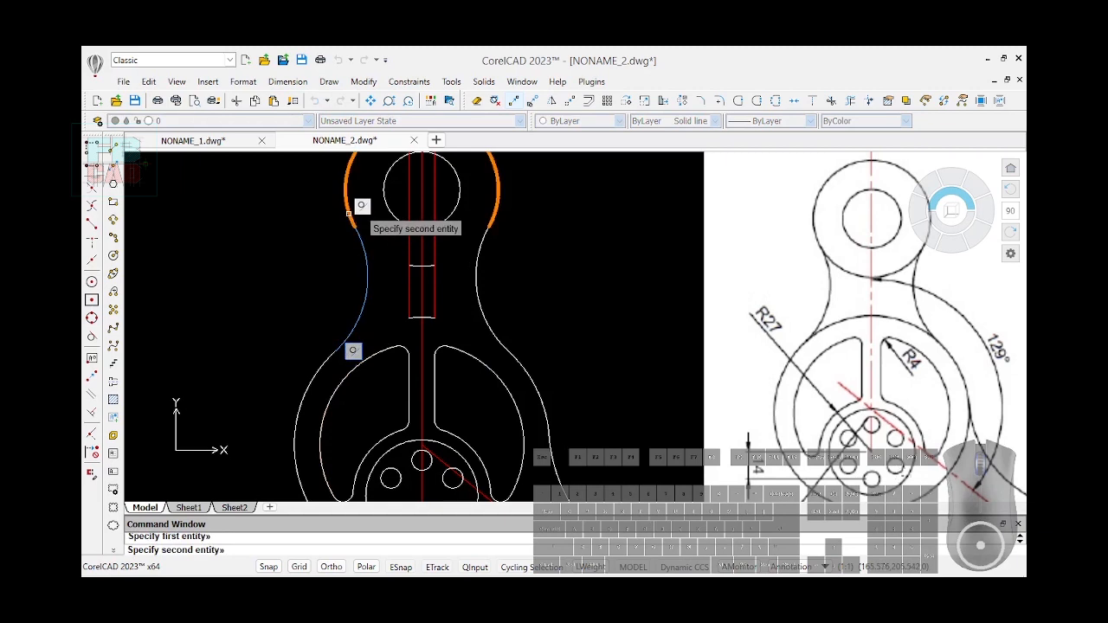
left_click(355, 208)
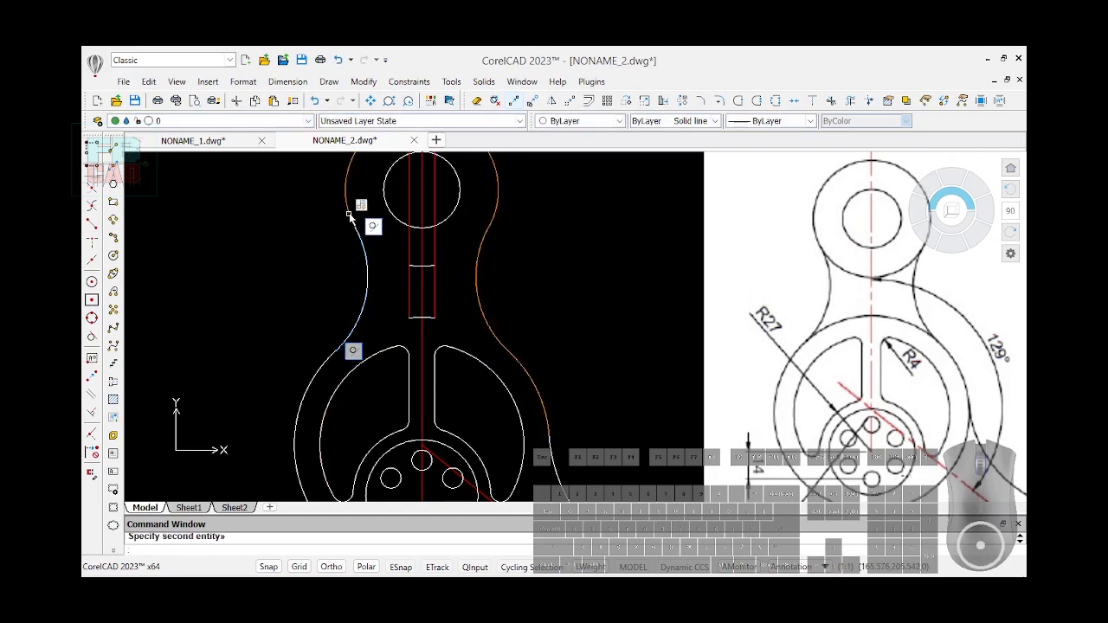
- Try to weld the upper outline polyline to the left radius 40 neck arc
left_click(797, 102)
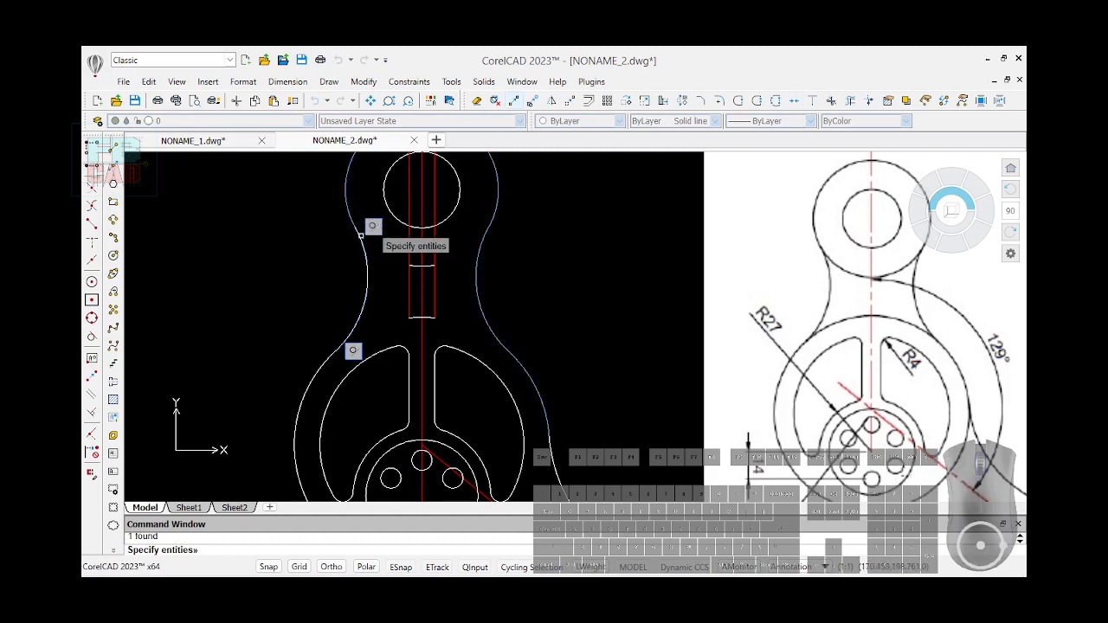
left_click(363, 246)
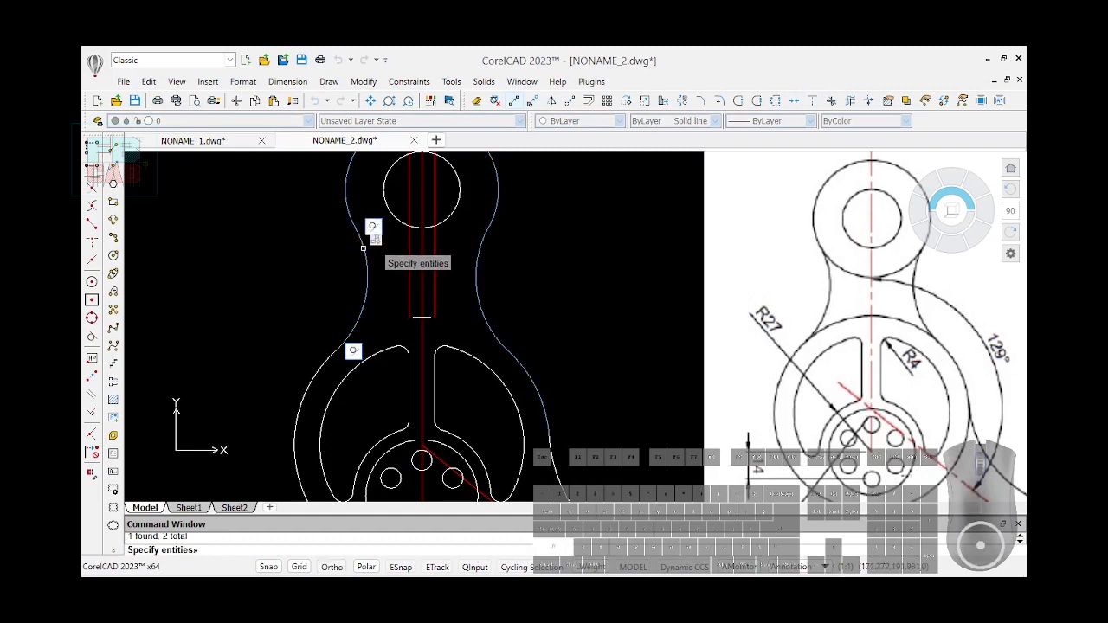
left_click(795, 102)
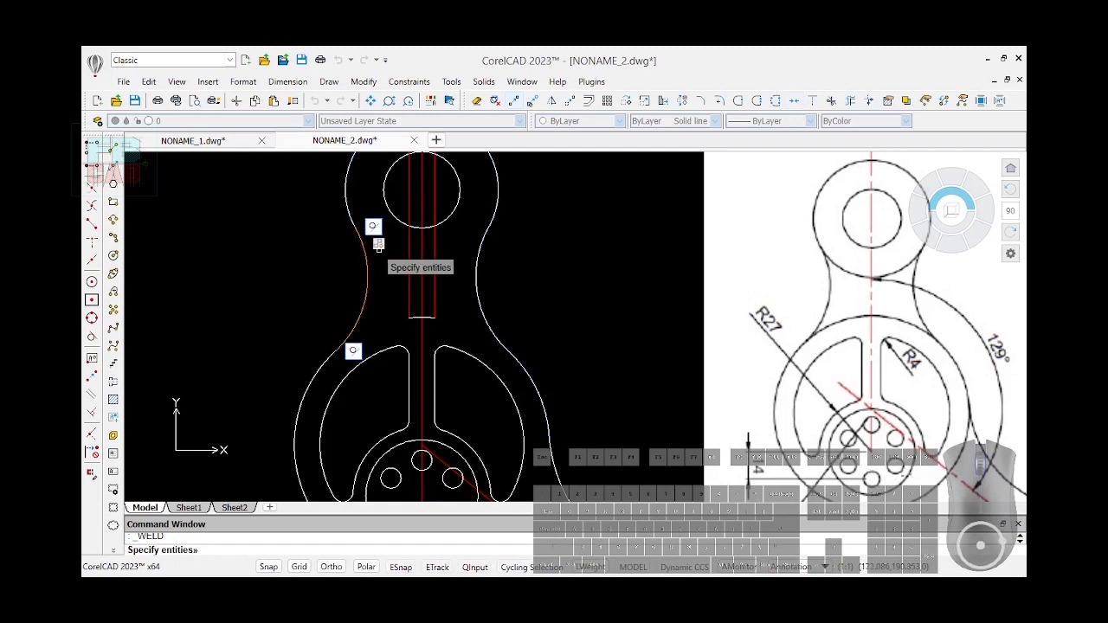
- Try to extend the left radius 40 neck arc to the upper outline polyline as boundary edge
left_click(823, 101)
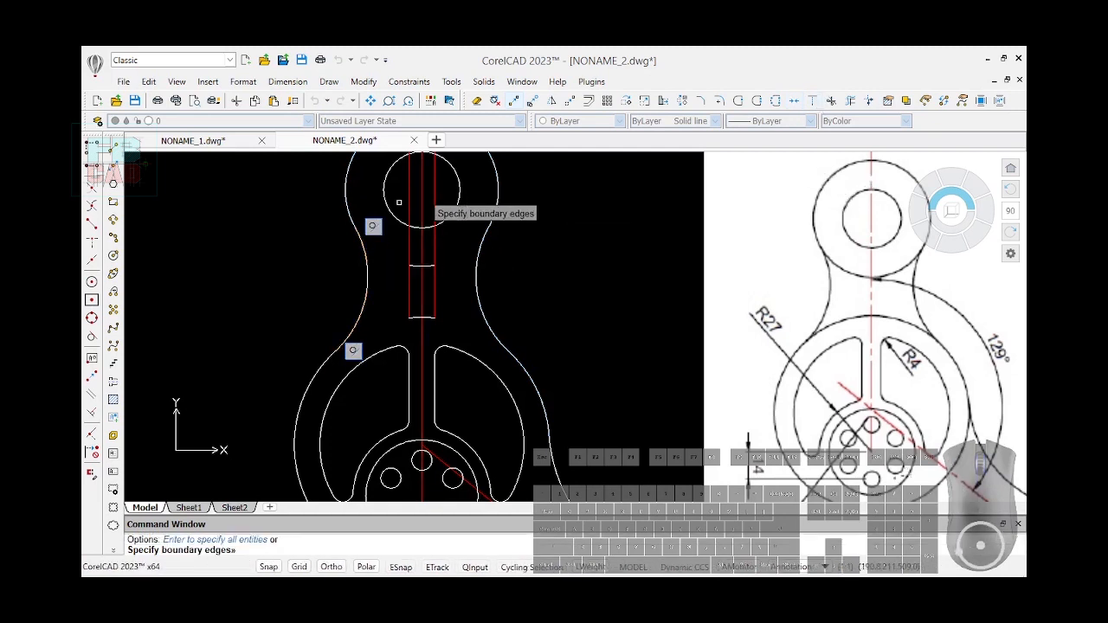
left_click(353, 222)
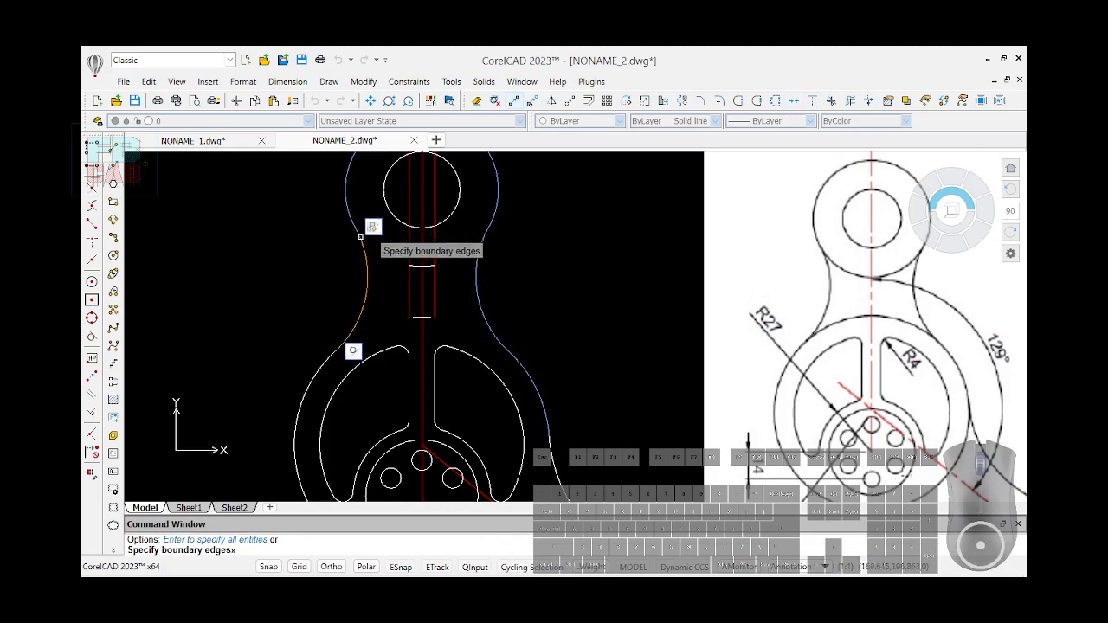
key("Return")
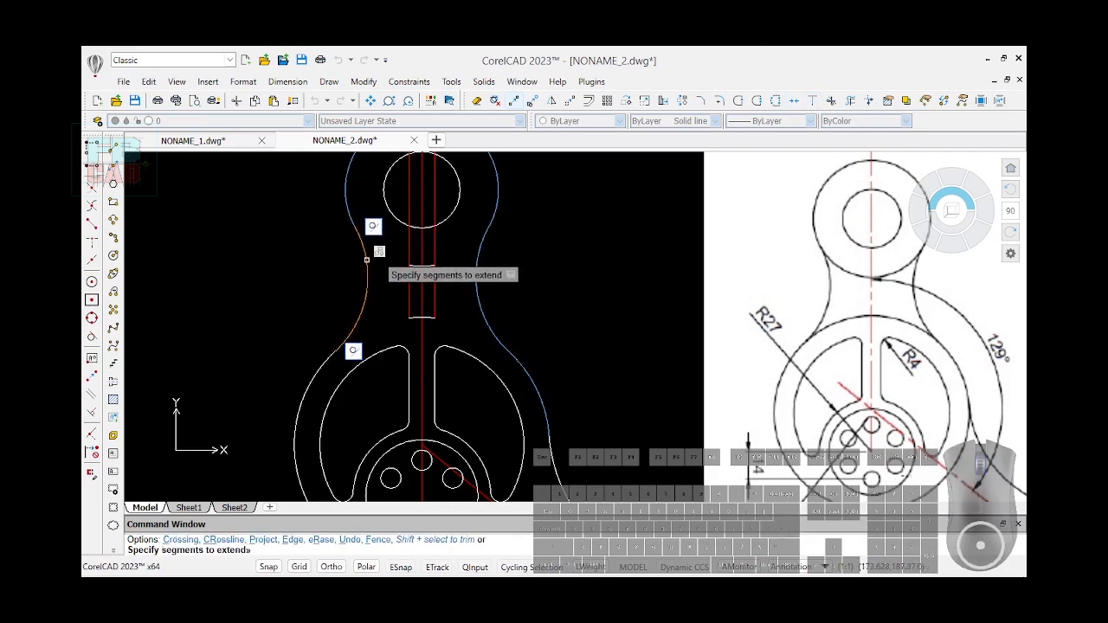
left_click(367, 258)
scroll(632, 255, "down", 1)
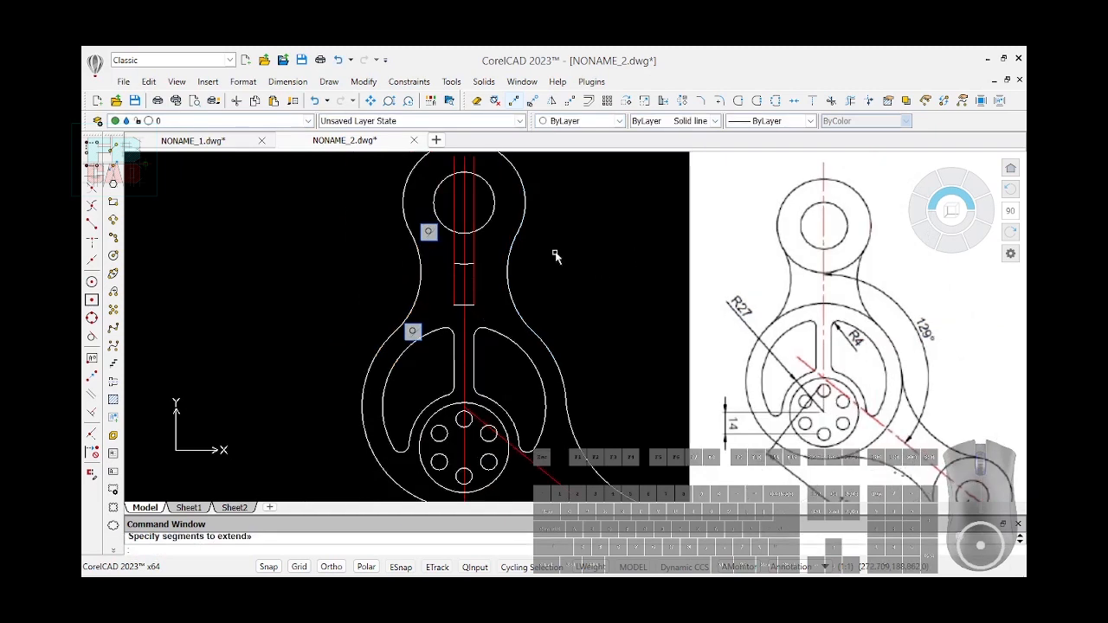
- Try to weld the left arc of the large outer circle to the lower concave arc leading to the slanted arm's end
scroll(555, 256, "down", 1)
left_click(431, 375)
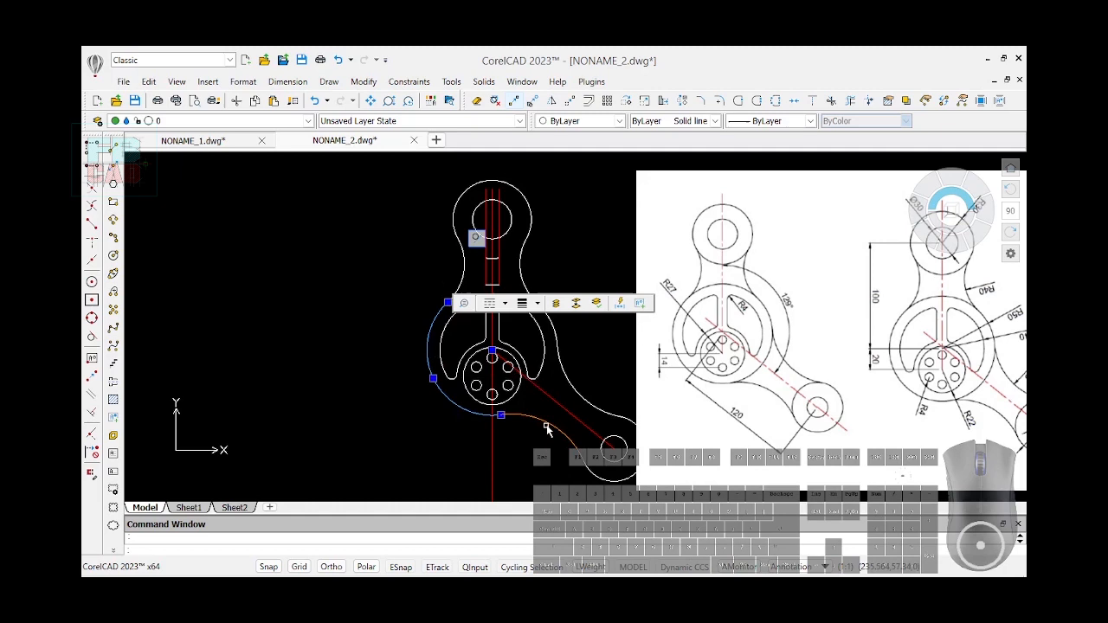
left_click(547, 429, "shift")
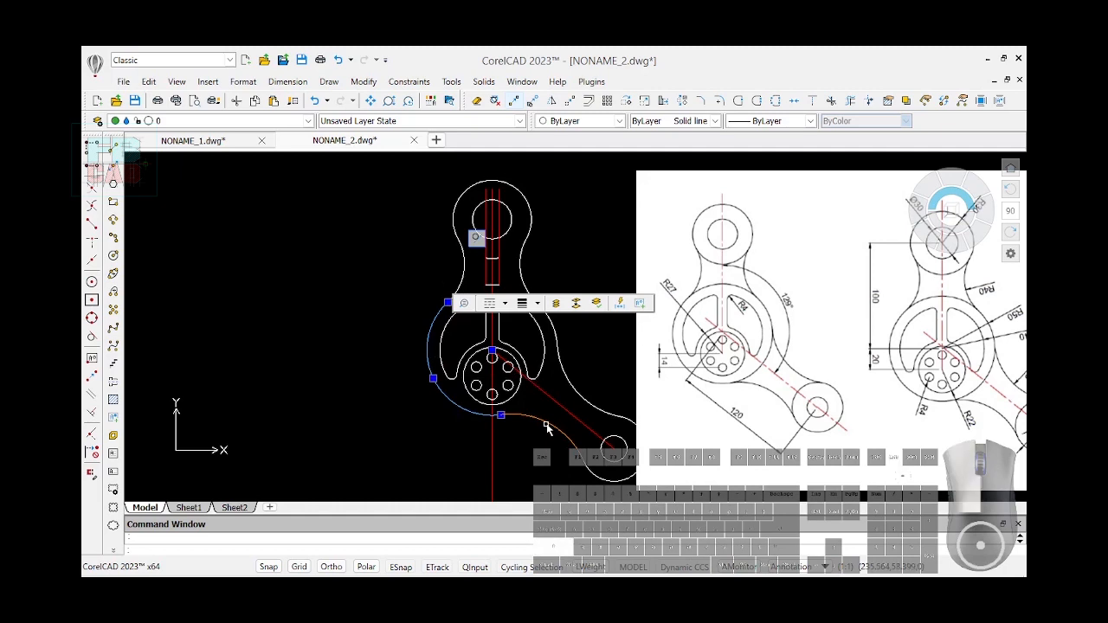
left_click(796, 101)
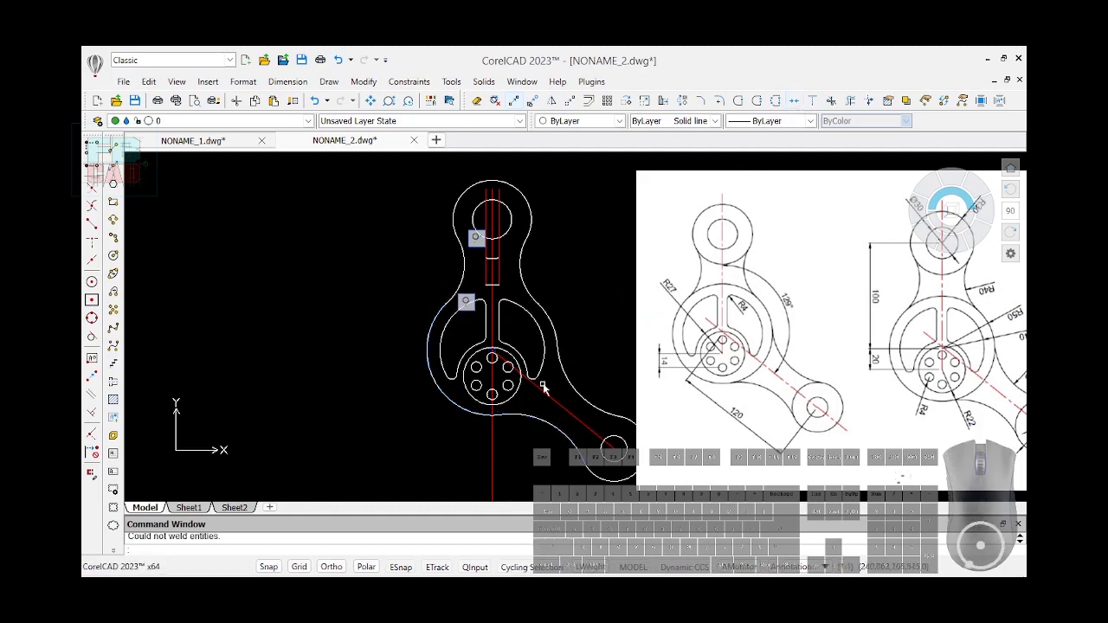
- Try to weld the outer arc at the slanted arm's end to the adjoining lower concave arc
left_click(596, 477)
scroll(594, 477, "up", 5)
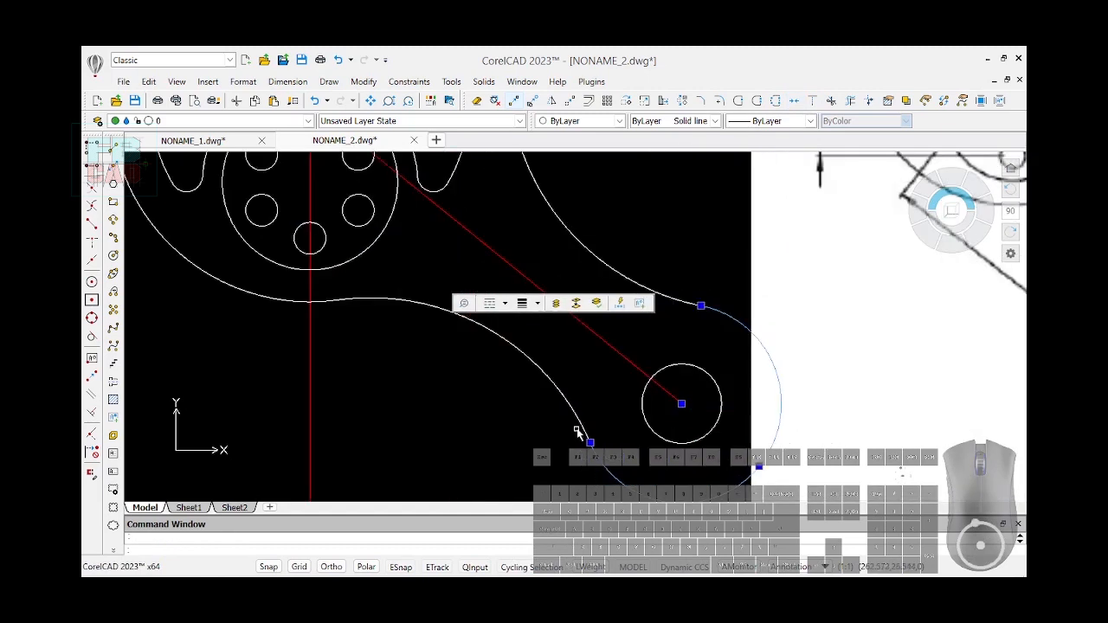
left_click(579, 422)
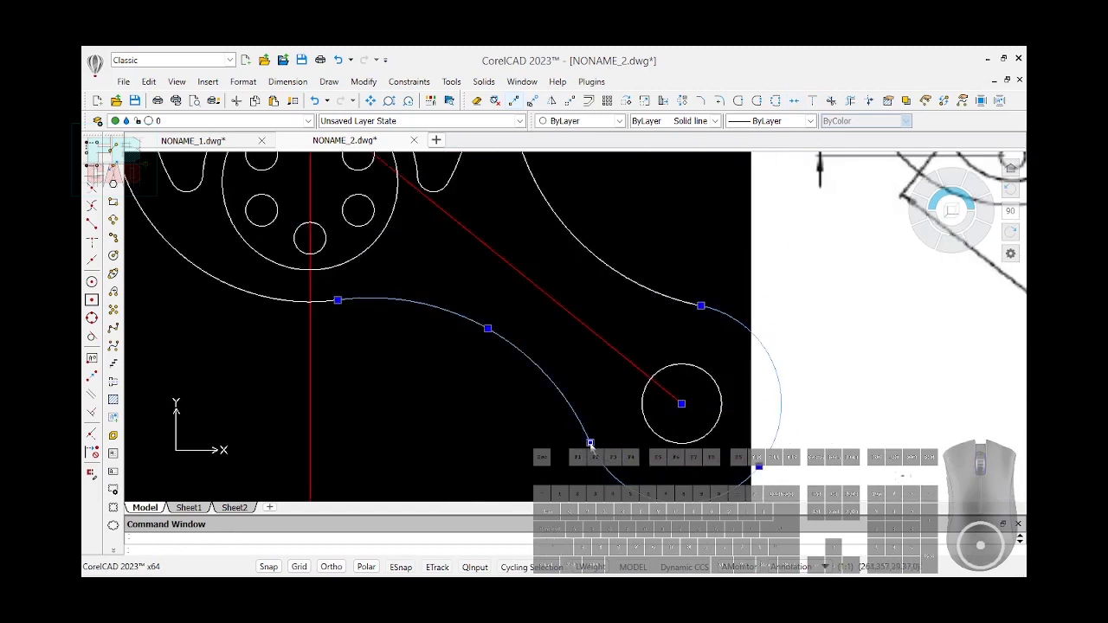
left_click(794, 101)
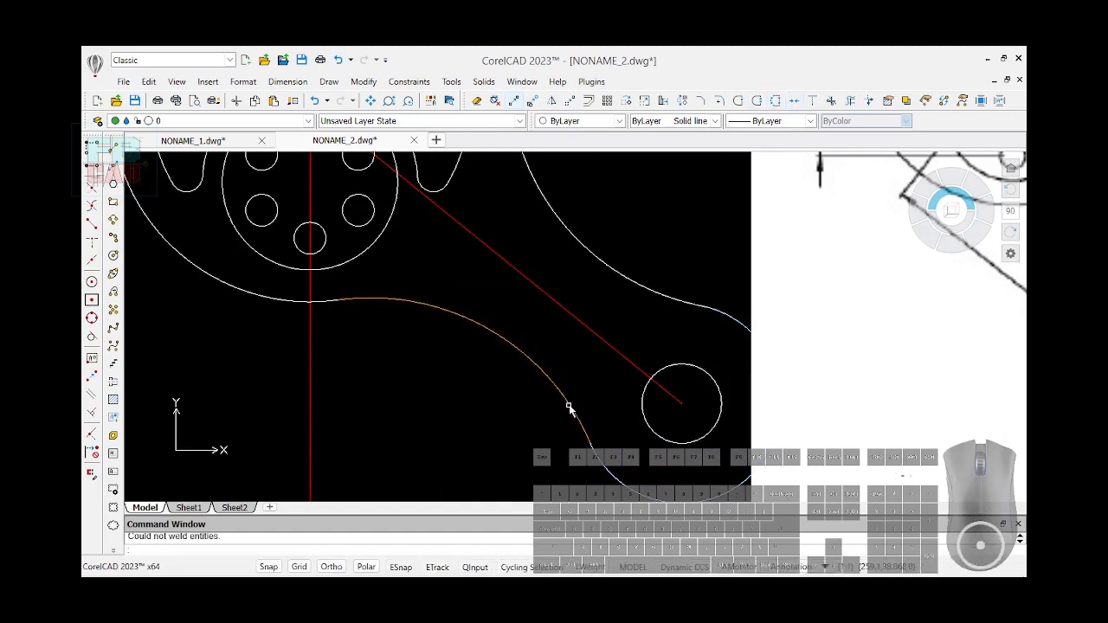
scroll(529, 381, "down", 5)
scroll(481, 399, "down", 2)
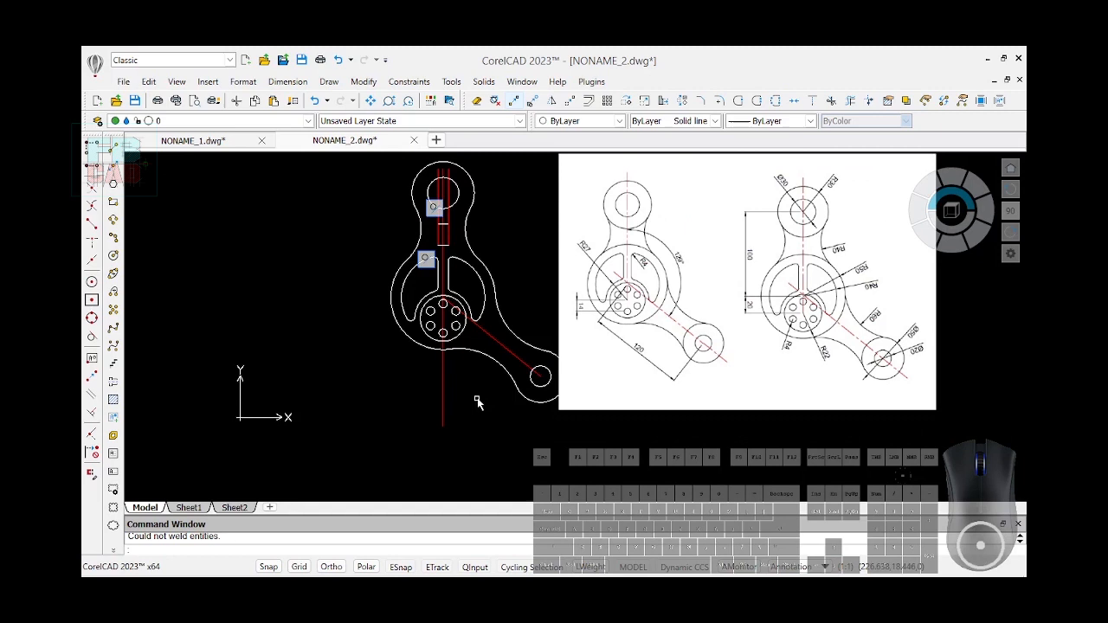
- Draw a full circle concentric with the top hole, with its radius reaching the upper end arc of the outline
scroll(518, 223, "up", 3)
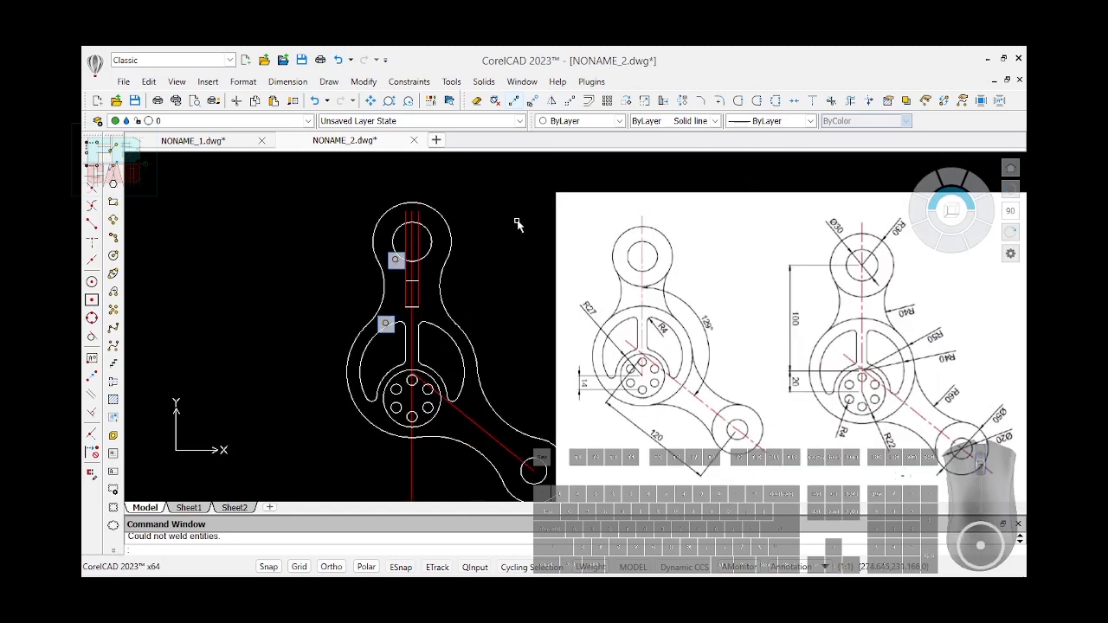
scroll(499, 221, "down", 1)
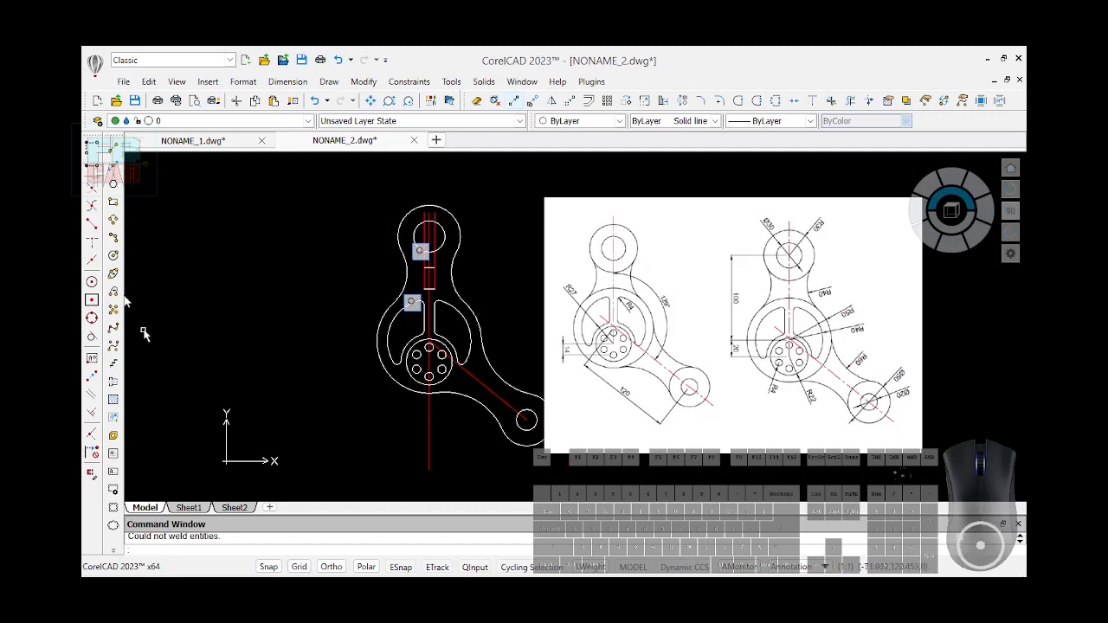
left_click(92, 281)
scroll(439, 258, "up", 2)
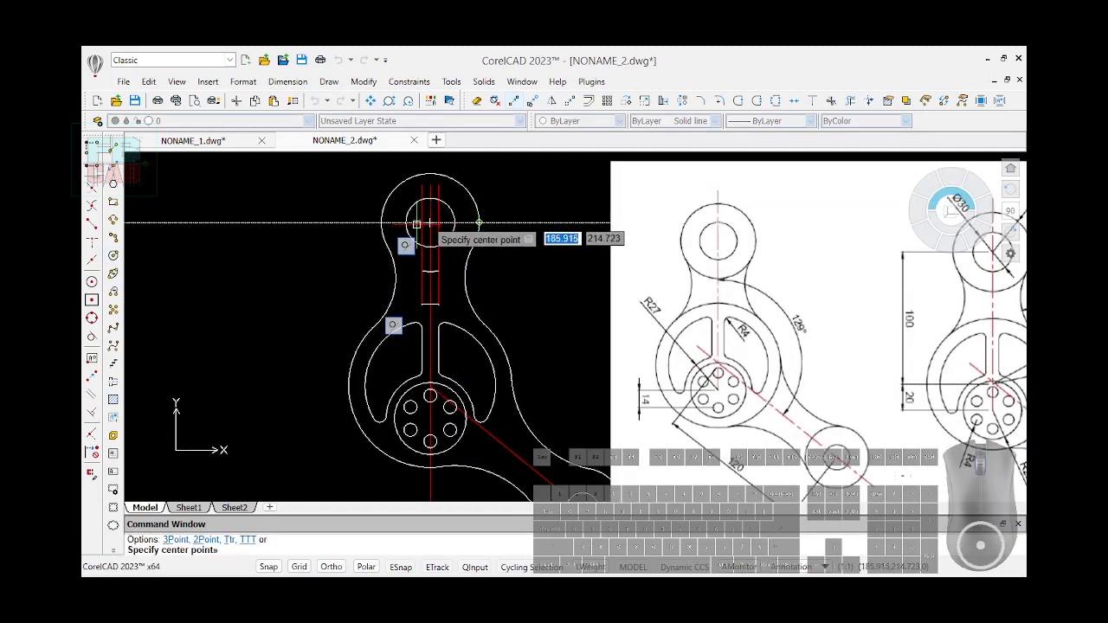
left_click(430, 223)
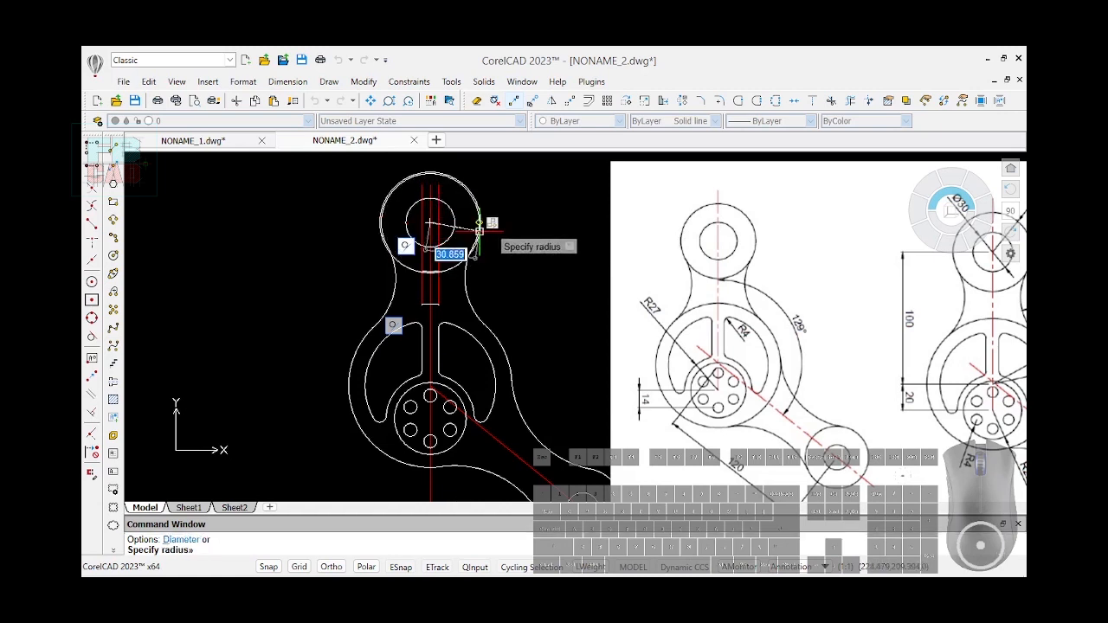
left_click(480, 227)
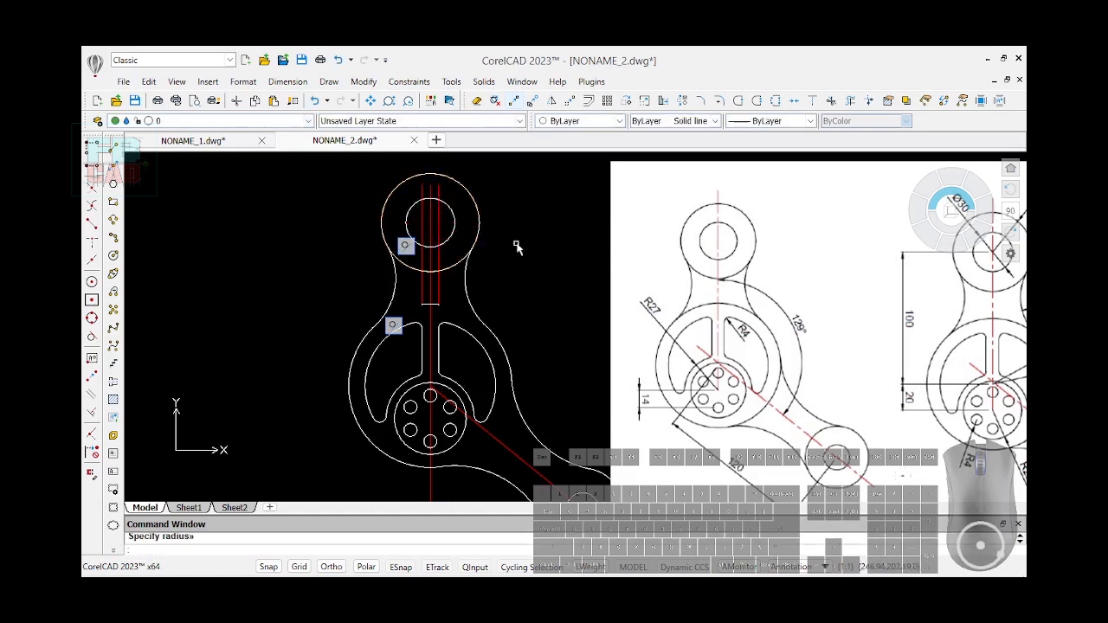
scroll(441, 245, "down", 3)
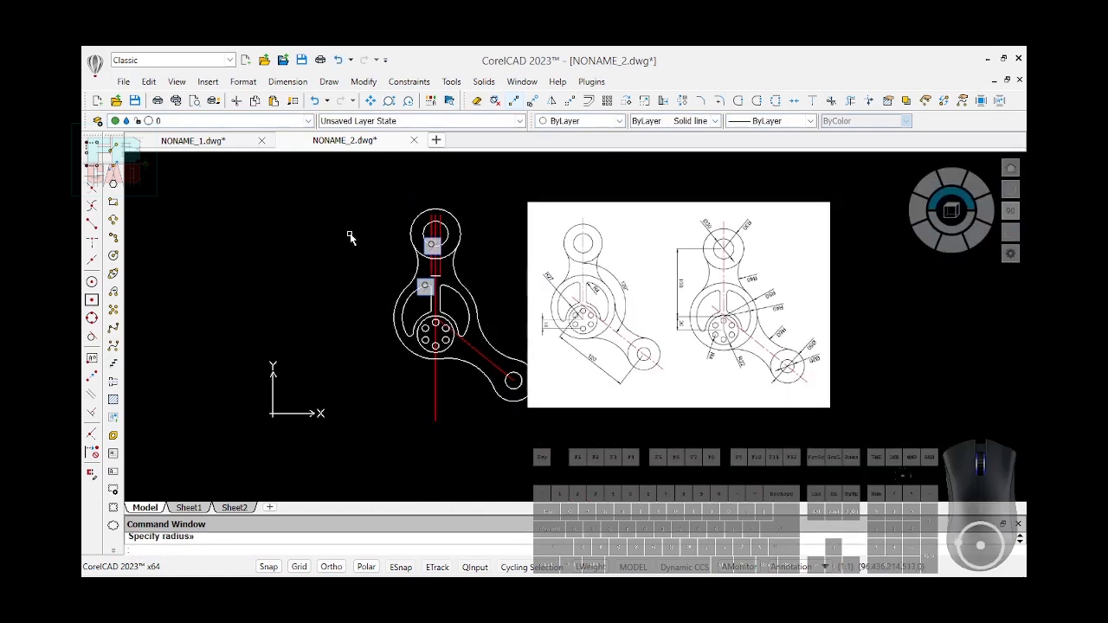
- Draw a full circle of radius 50 about the large hub's center, over the outer left arc
key("Return")
scroll(526, 299, "up", 2)
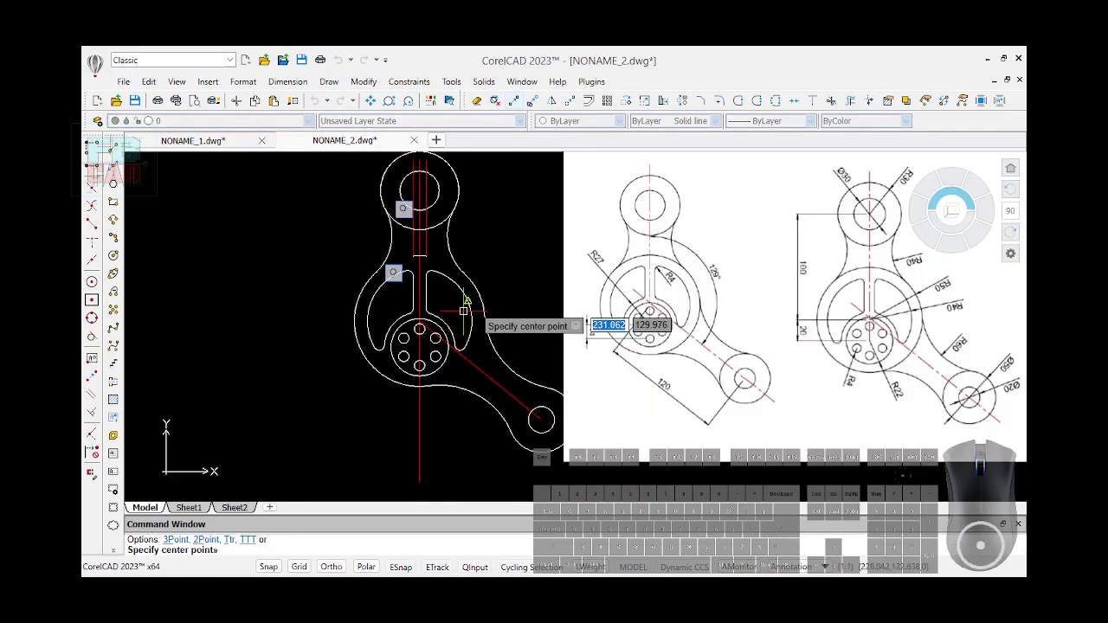
left_click(419, 327)
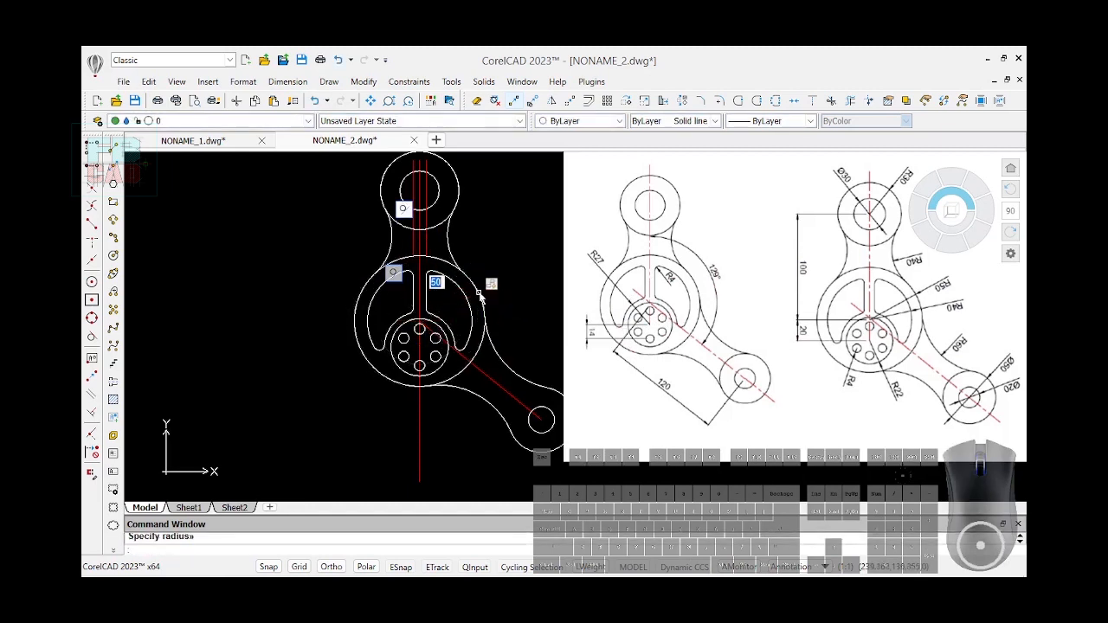
scroll(358, 288, "down", 2)
- Draw a full circle of radius 25 concentric with the hole at the slanted arm's end
key("Return")
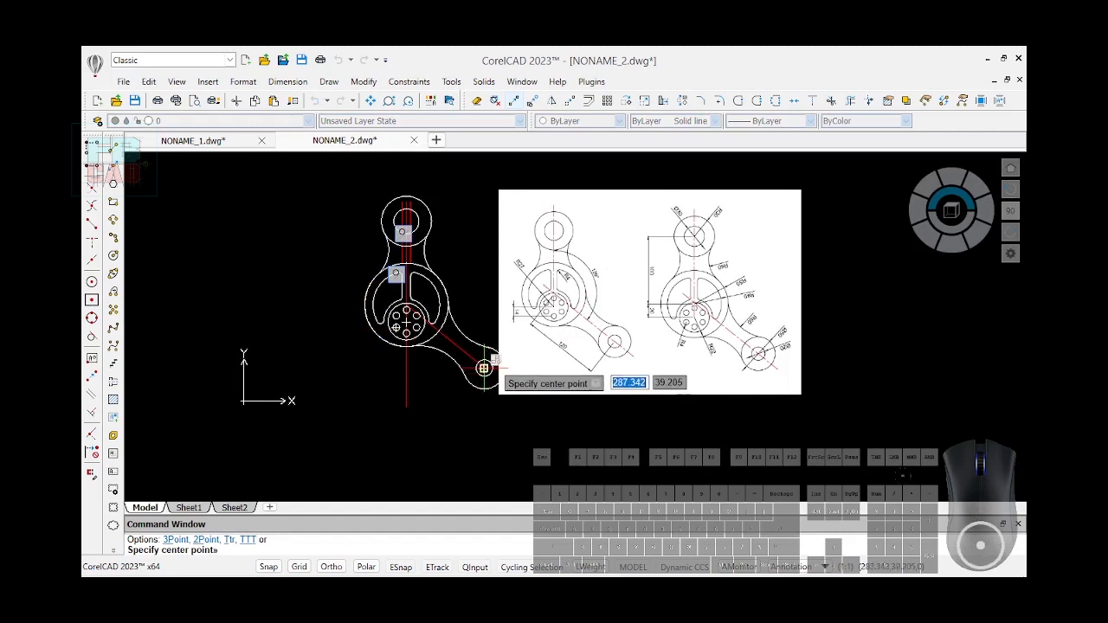
left_click(483, 368)
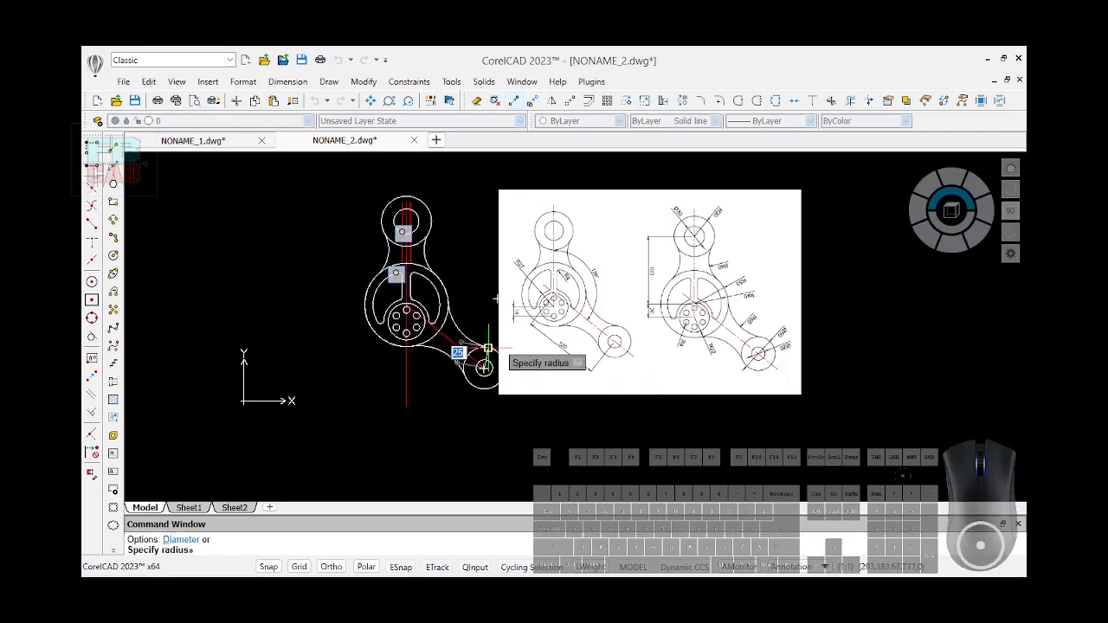
left_click(487, 348)
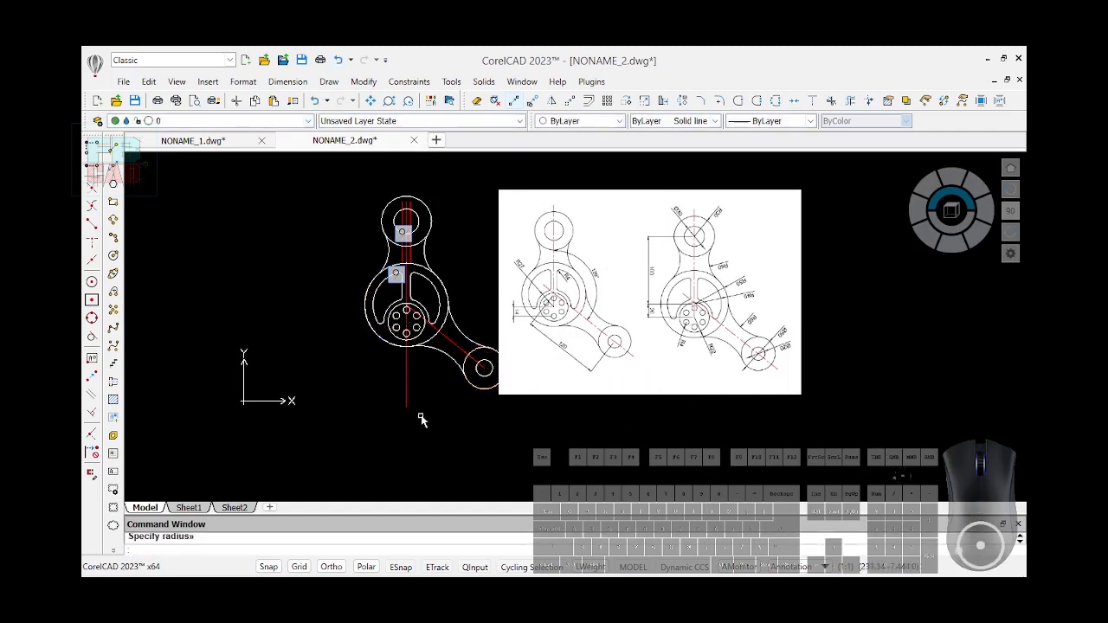
- Move the reference image farther right so it clears the slanted arm's end circle
scroll(363, 409, "down", 1)
left_click(472, 310)
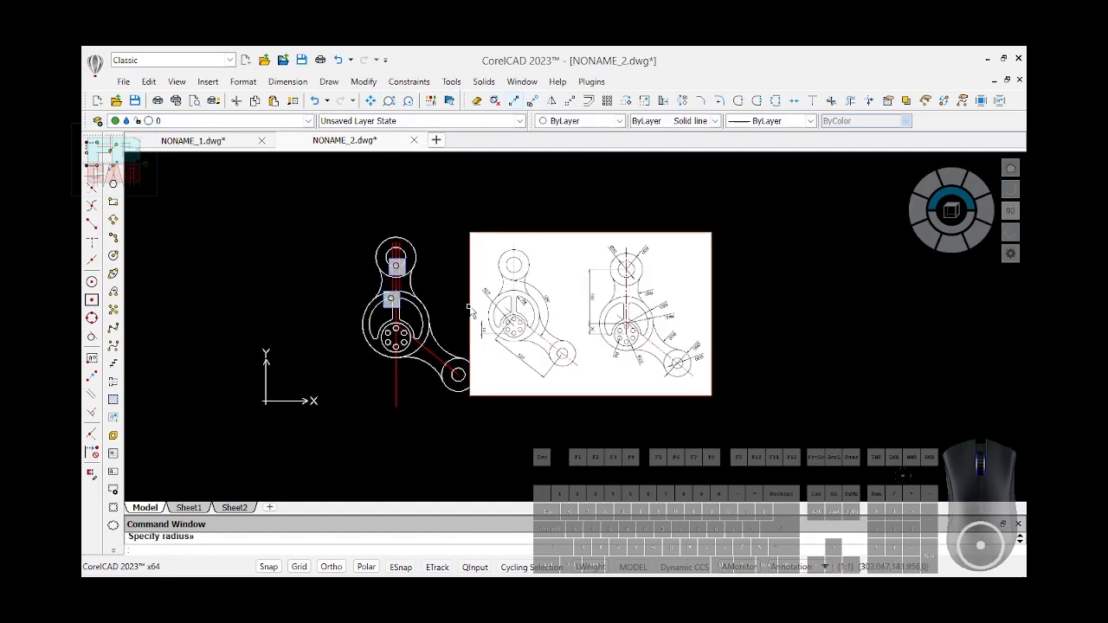
left_click_drag(469, 287, 512, 284)
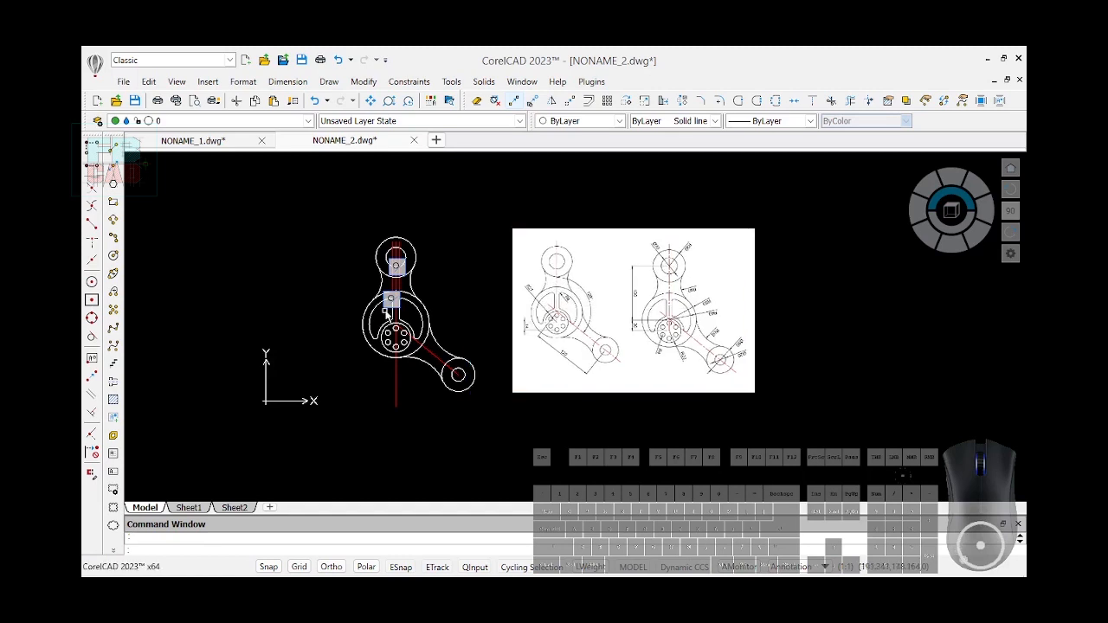
- Delete the red vertical construction lines, the leftover short arc between them and the red slanted centerline
scroll(334, 309, "up", 3)
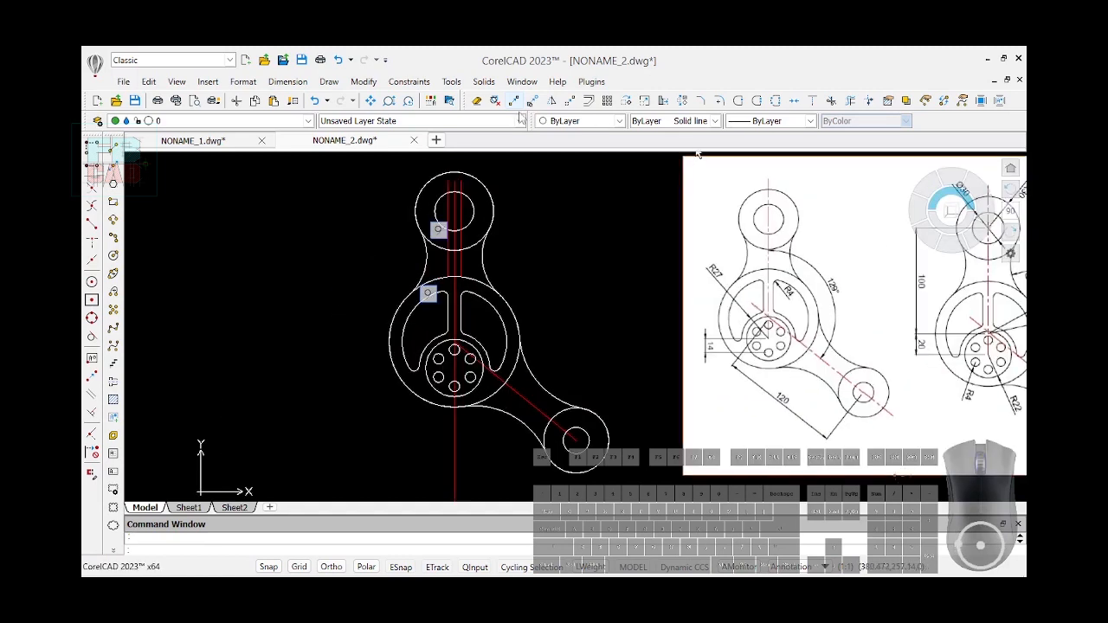
left_click(476, 100)
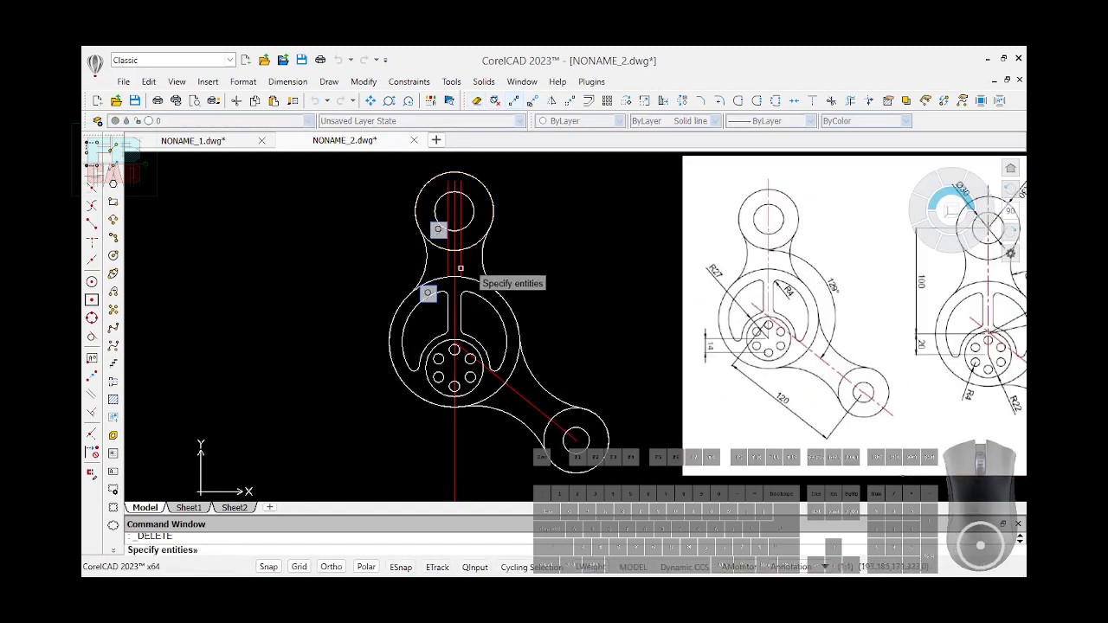
left_click(438, 262)
key("Return")
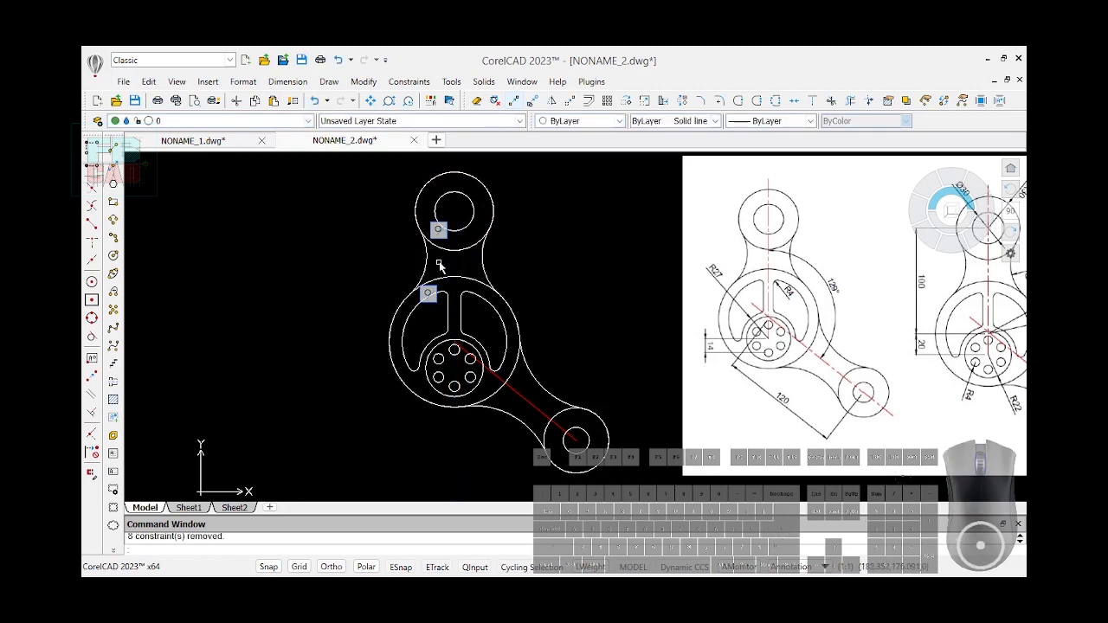
left_click(537, 416)
key("Delete")
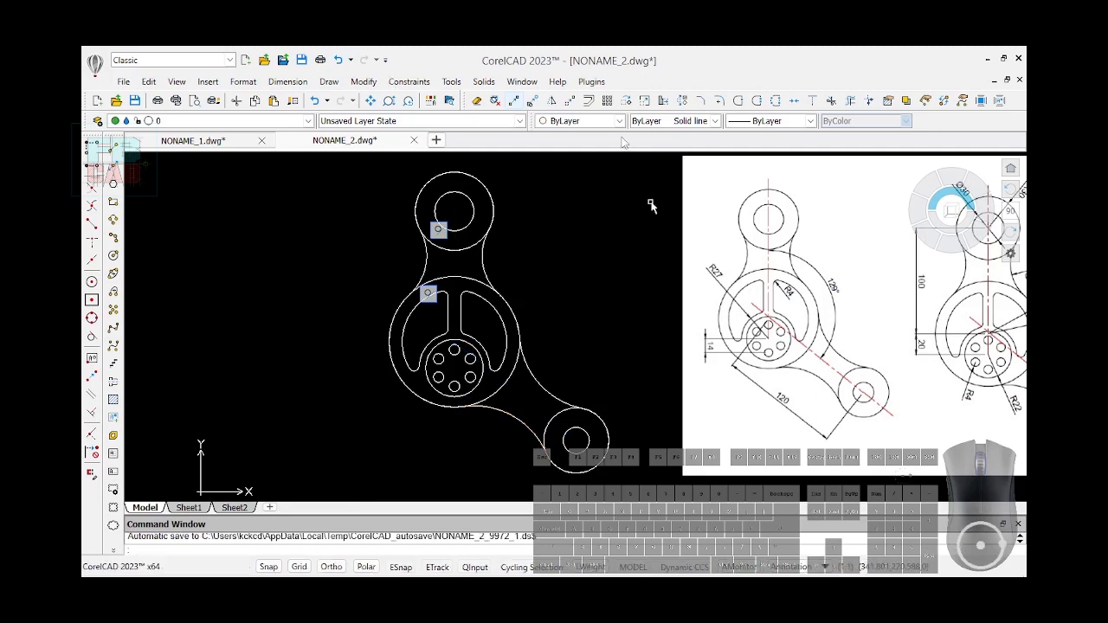
- Hide all geometric constraint icons in the drawing
left_click(409, 81)
mouse_move(485, 115)
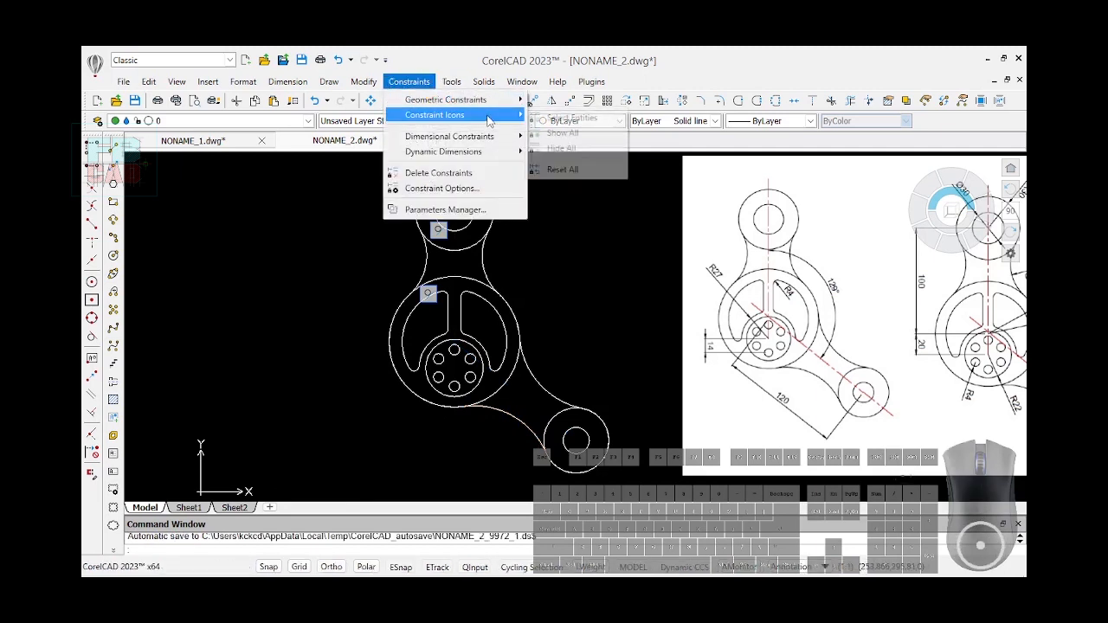
left_click(563, 133)
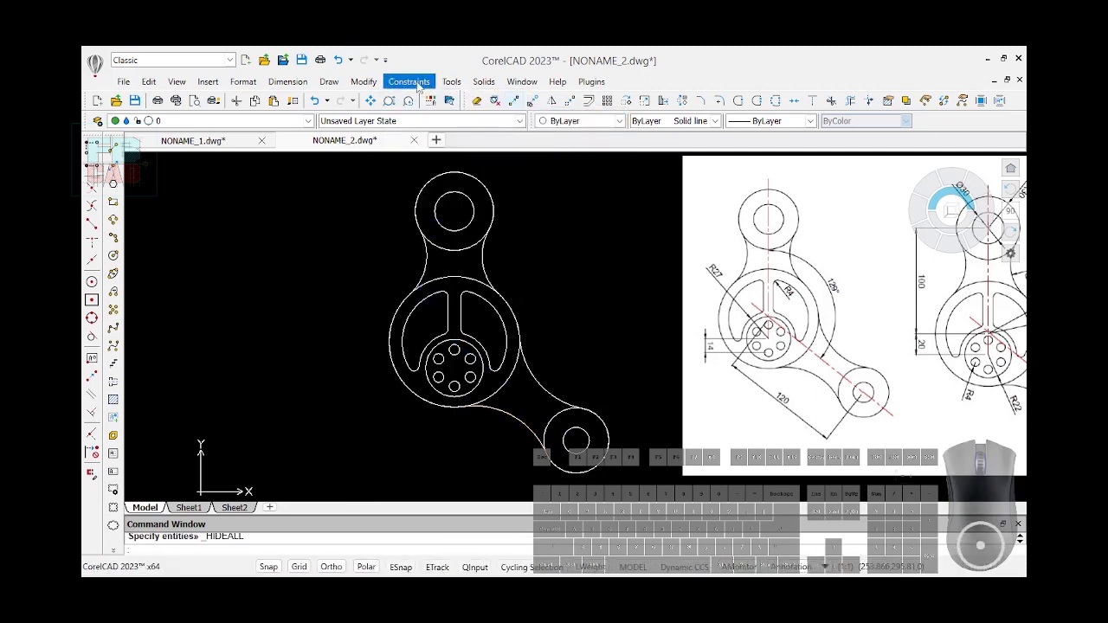
scroll(342, 255, "down", 1)
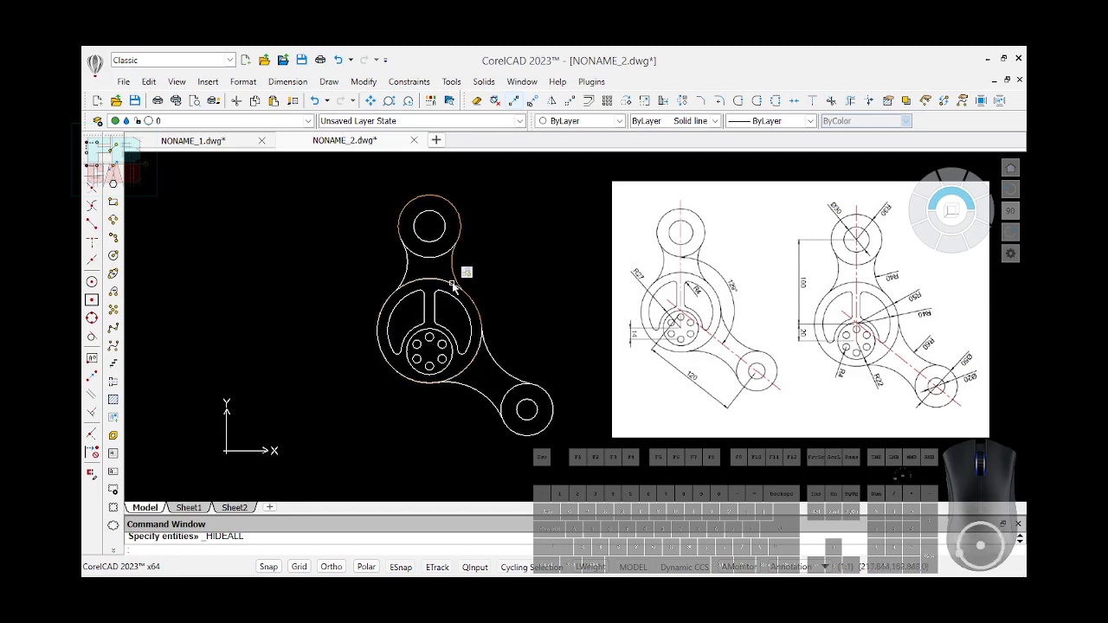
scroll(452, 290, "up", 1)
scroll(470, 295, "up", 5)
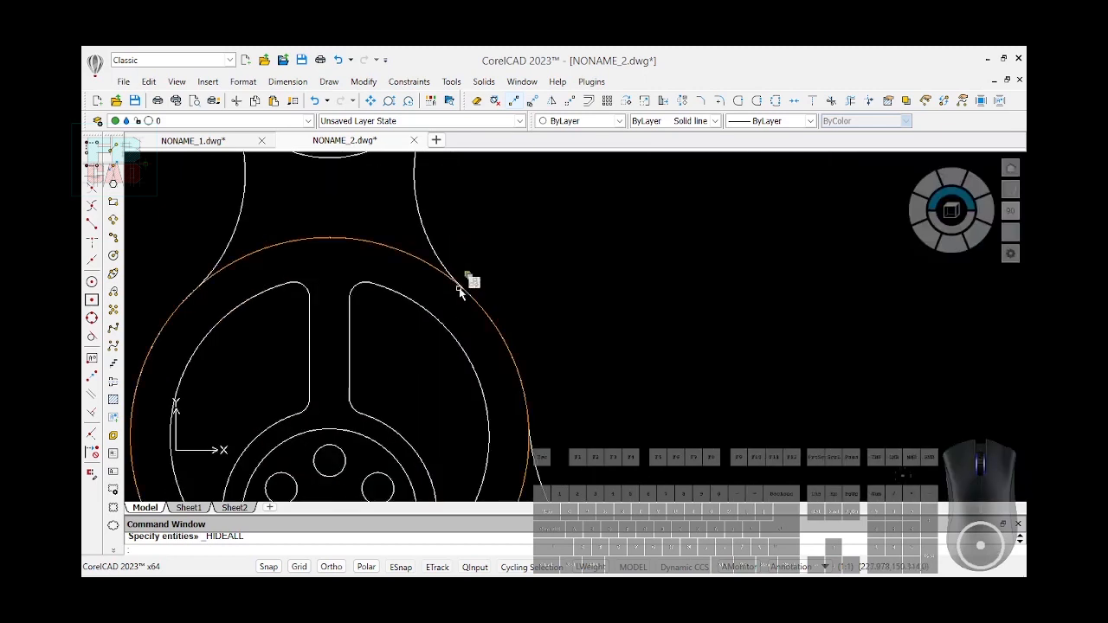
scroll(458, 285, "down", 3)
scroll(459, 289, "down", 2)
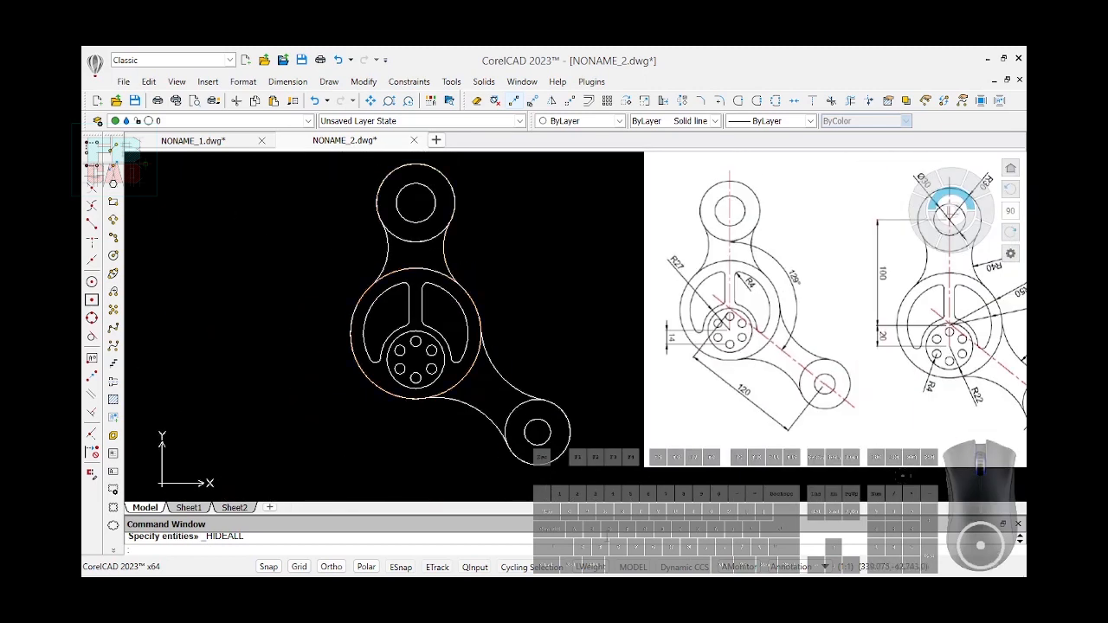